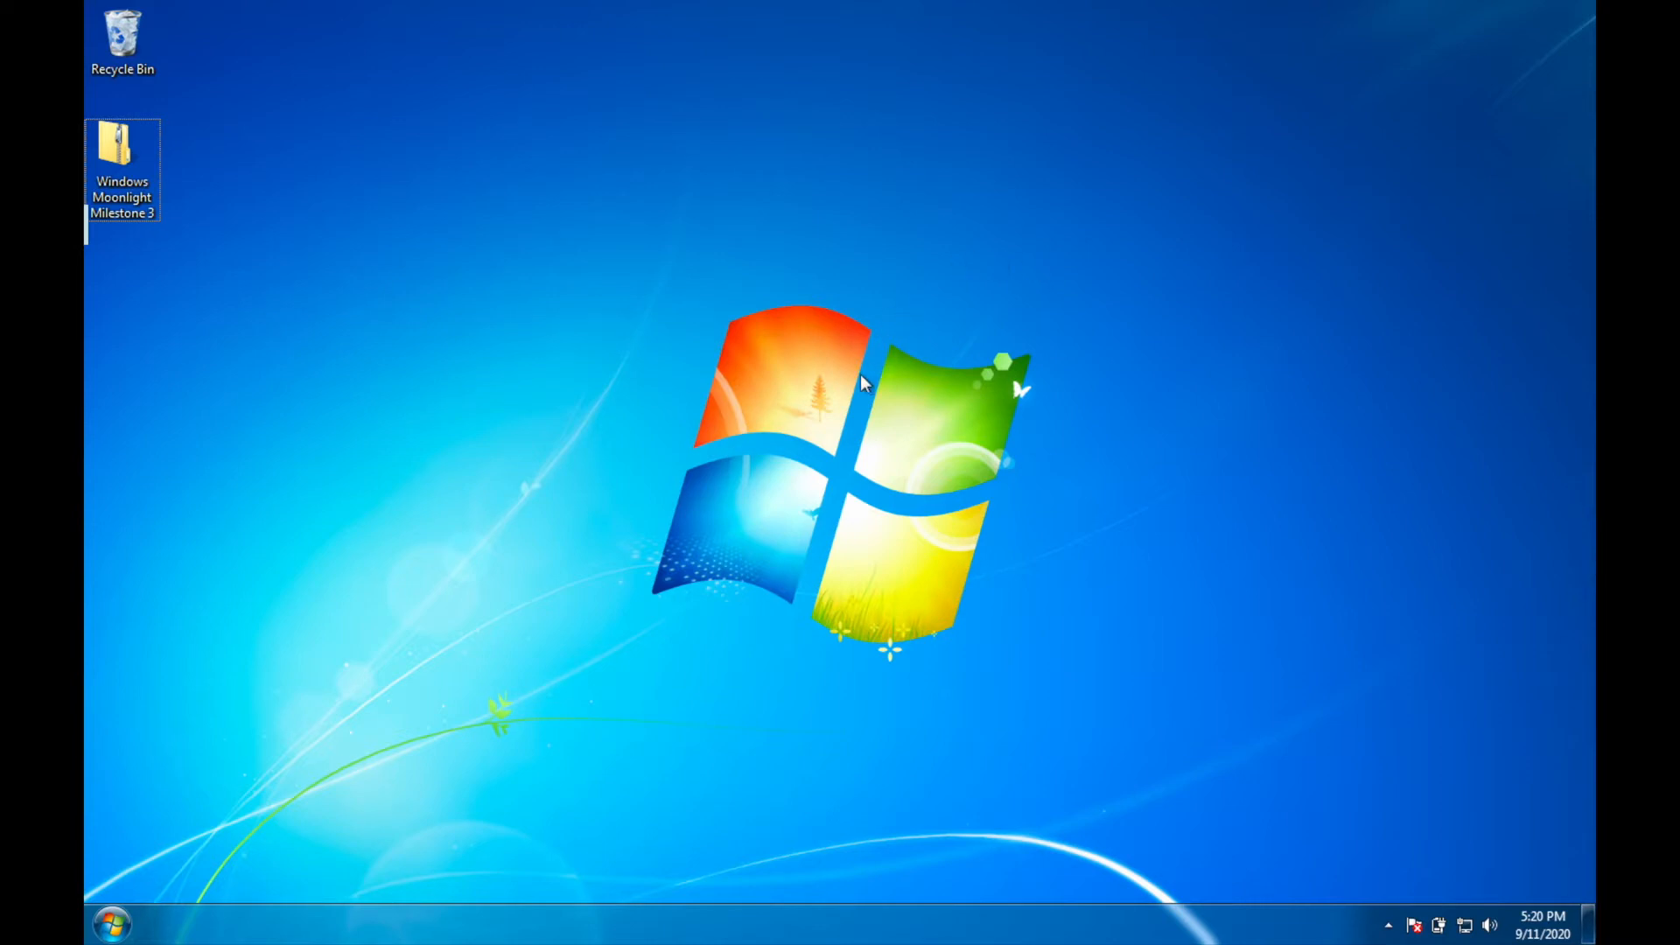
# Step: Extract the Windows Moonlight folder from the Windows Moonlight Milestone 3 archive onto the desktop, then close the archive
pyautogui.doubleClick(118, 149)
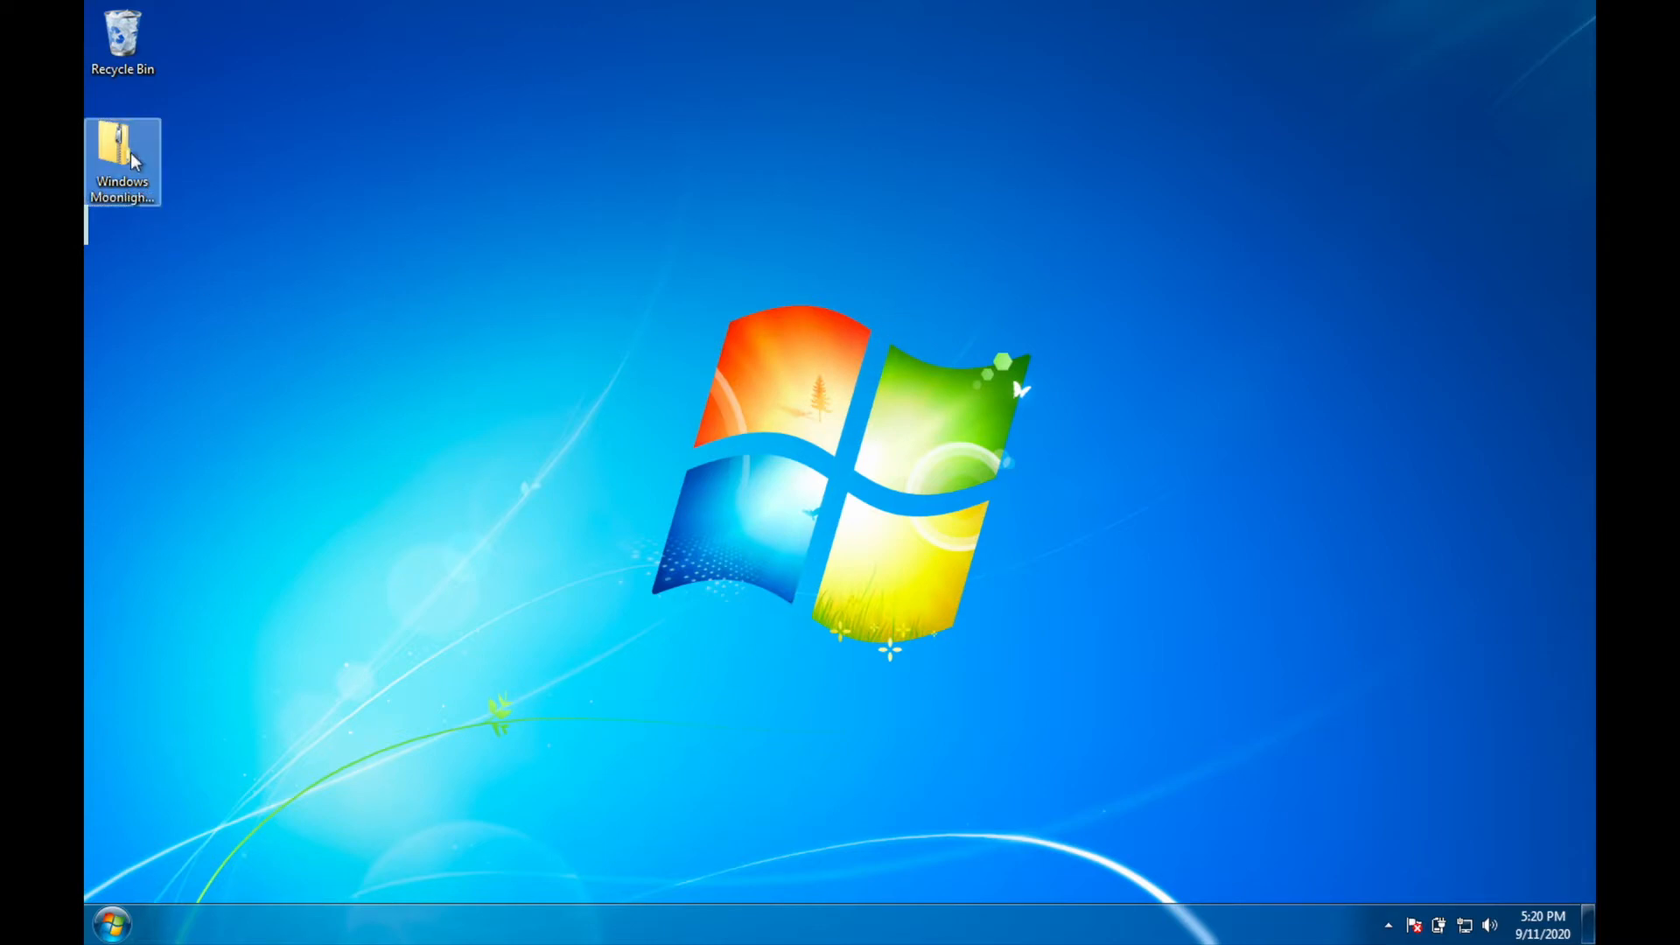
pyautogui.click(690, 399)
pyautogui.moveTo(623, 392); pyautogui.dragTo(161, 228)
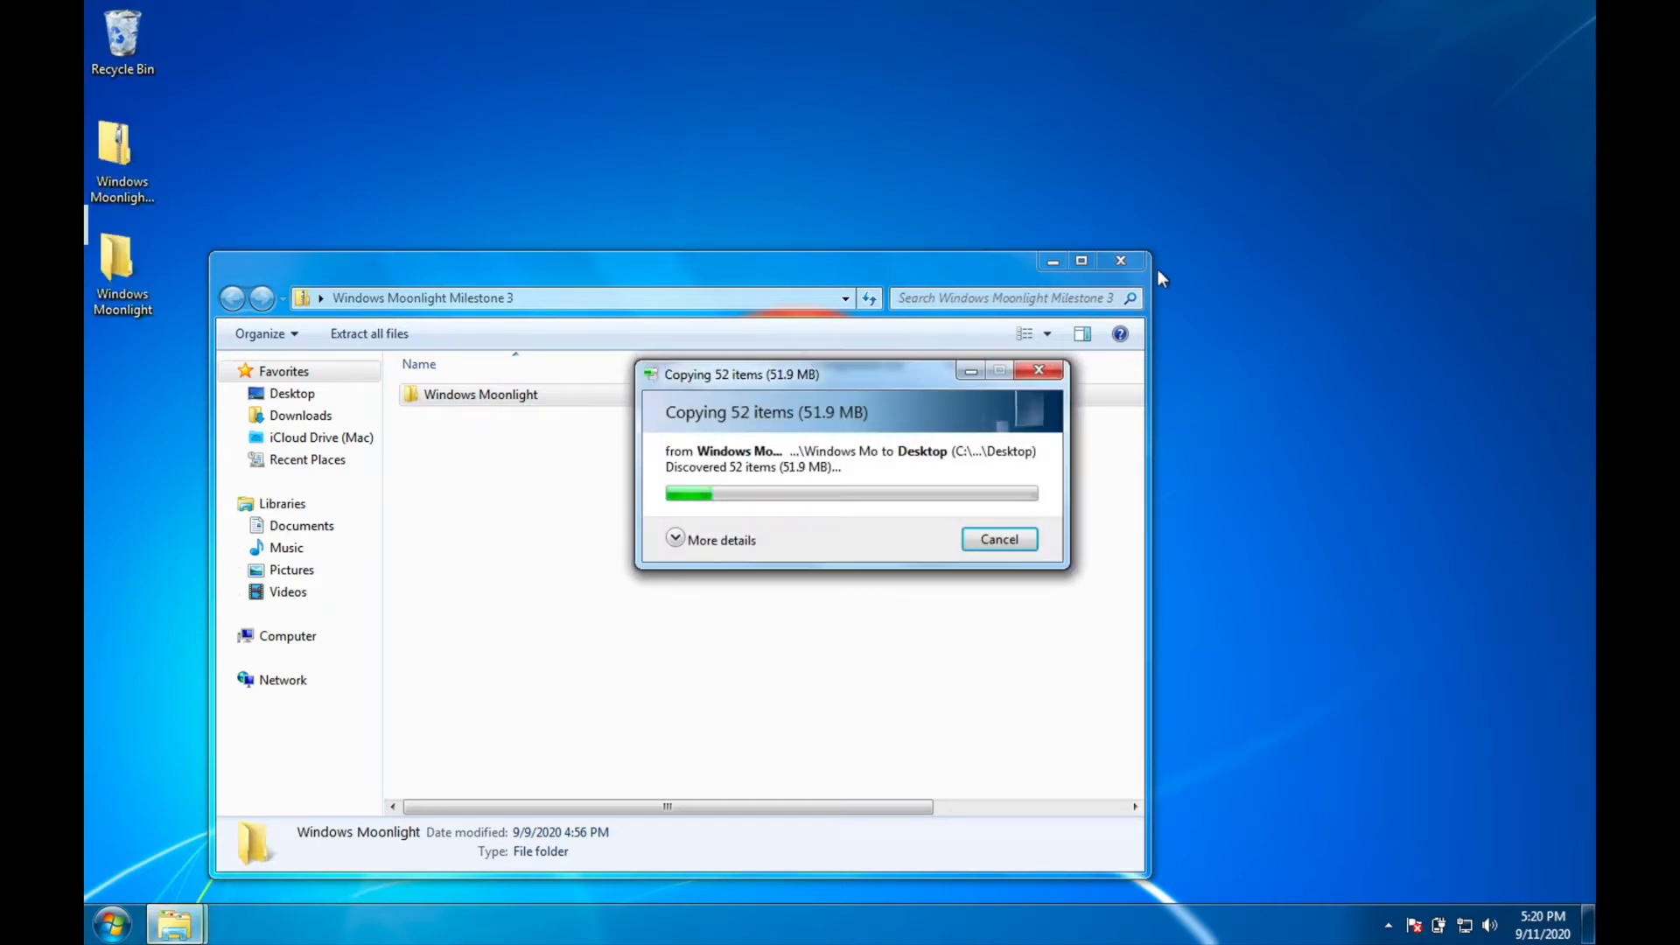
pyautogui.click(1119, 262)
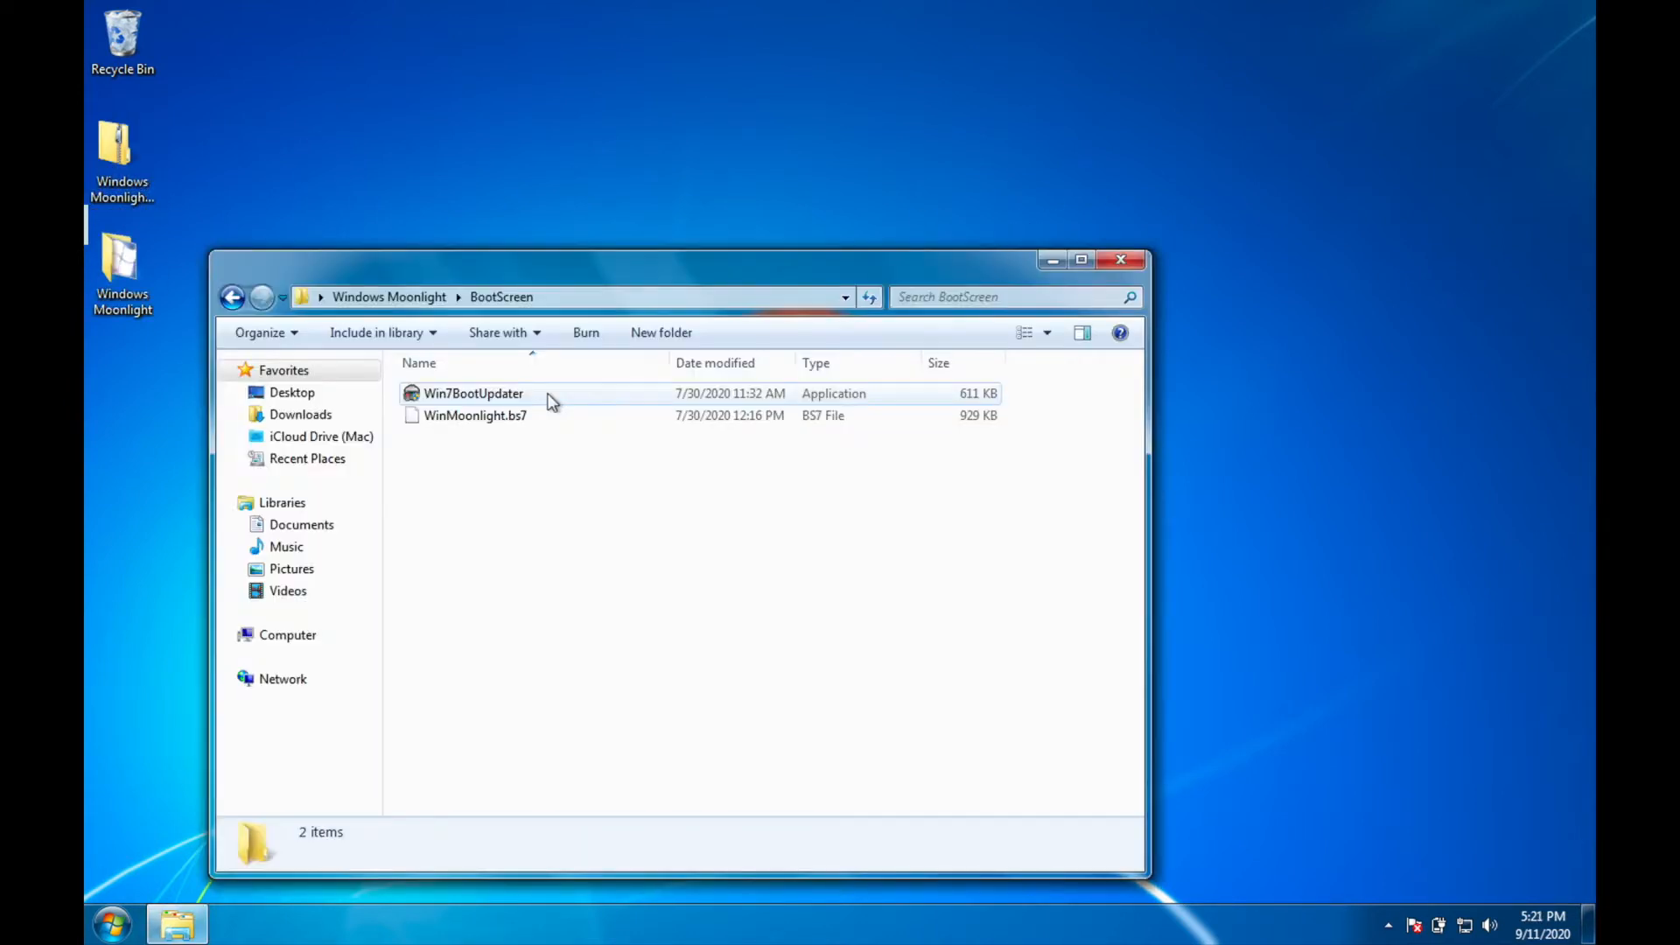
# Step: Launch Win7BootUpdater from the BootScreen folder inside Windows Moonlight and grant it administrator permission
pyautogui.click(607, 394)
pyautogui.doubleClick(603, 392)
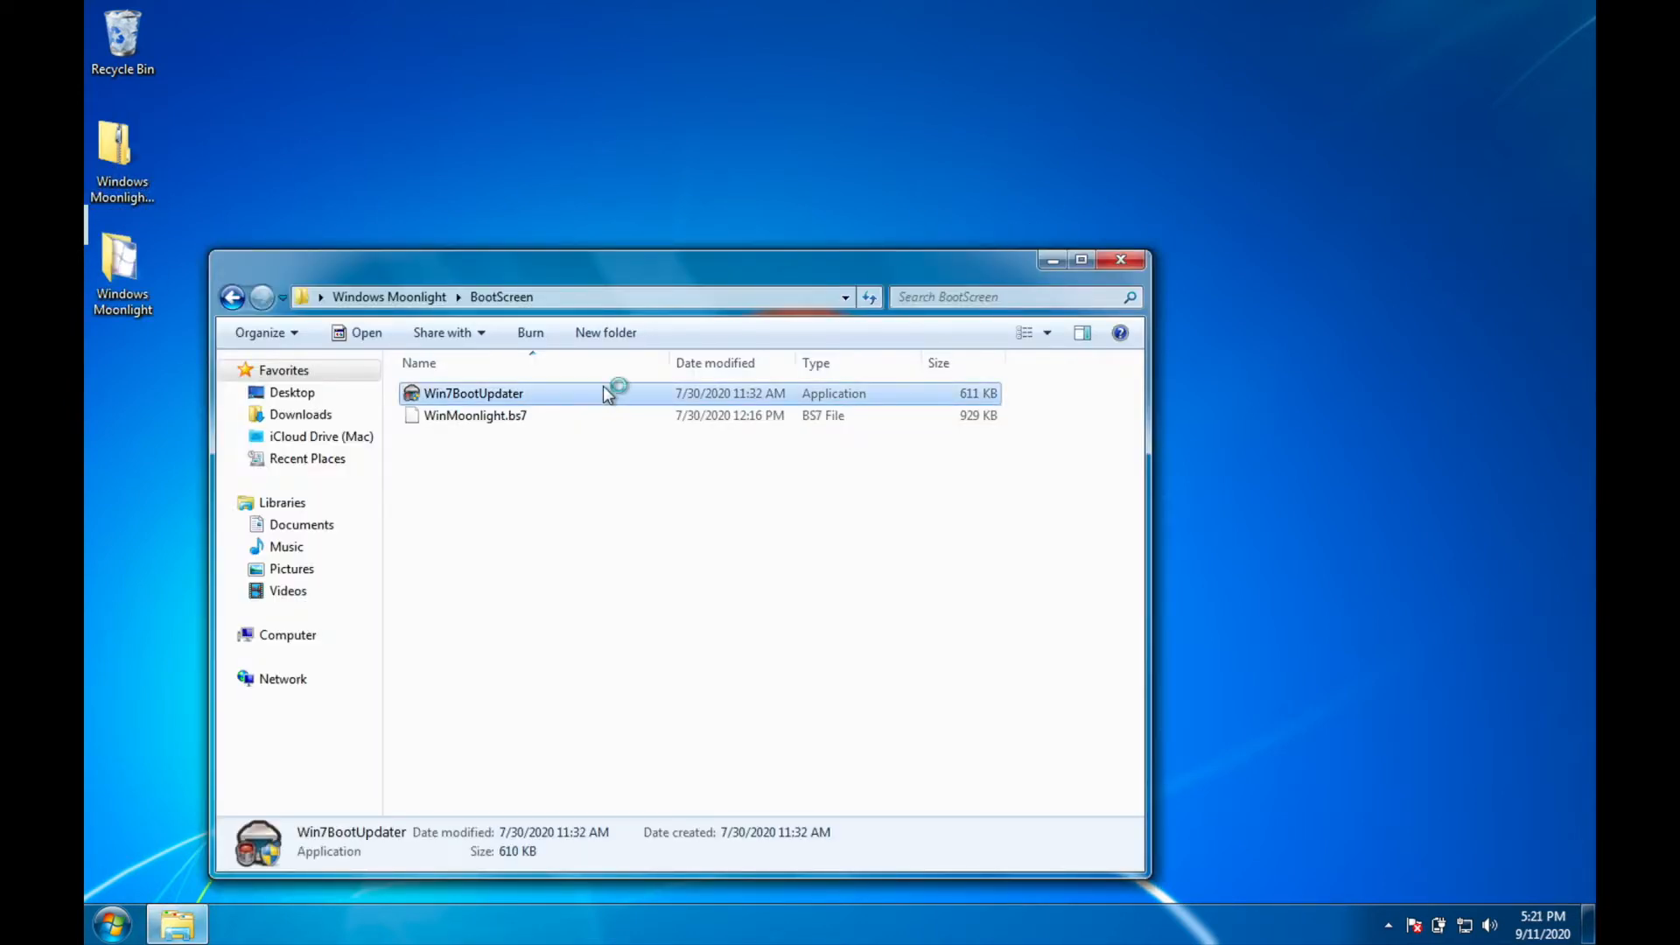
pyautogui.click(779, 629)
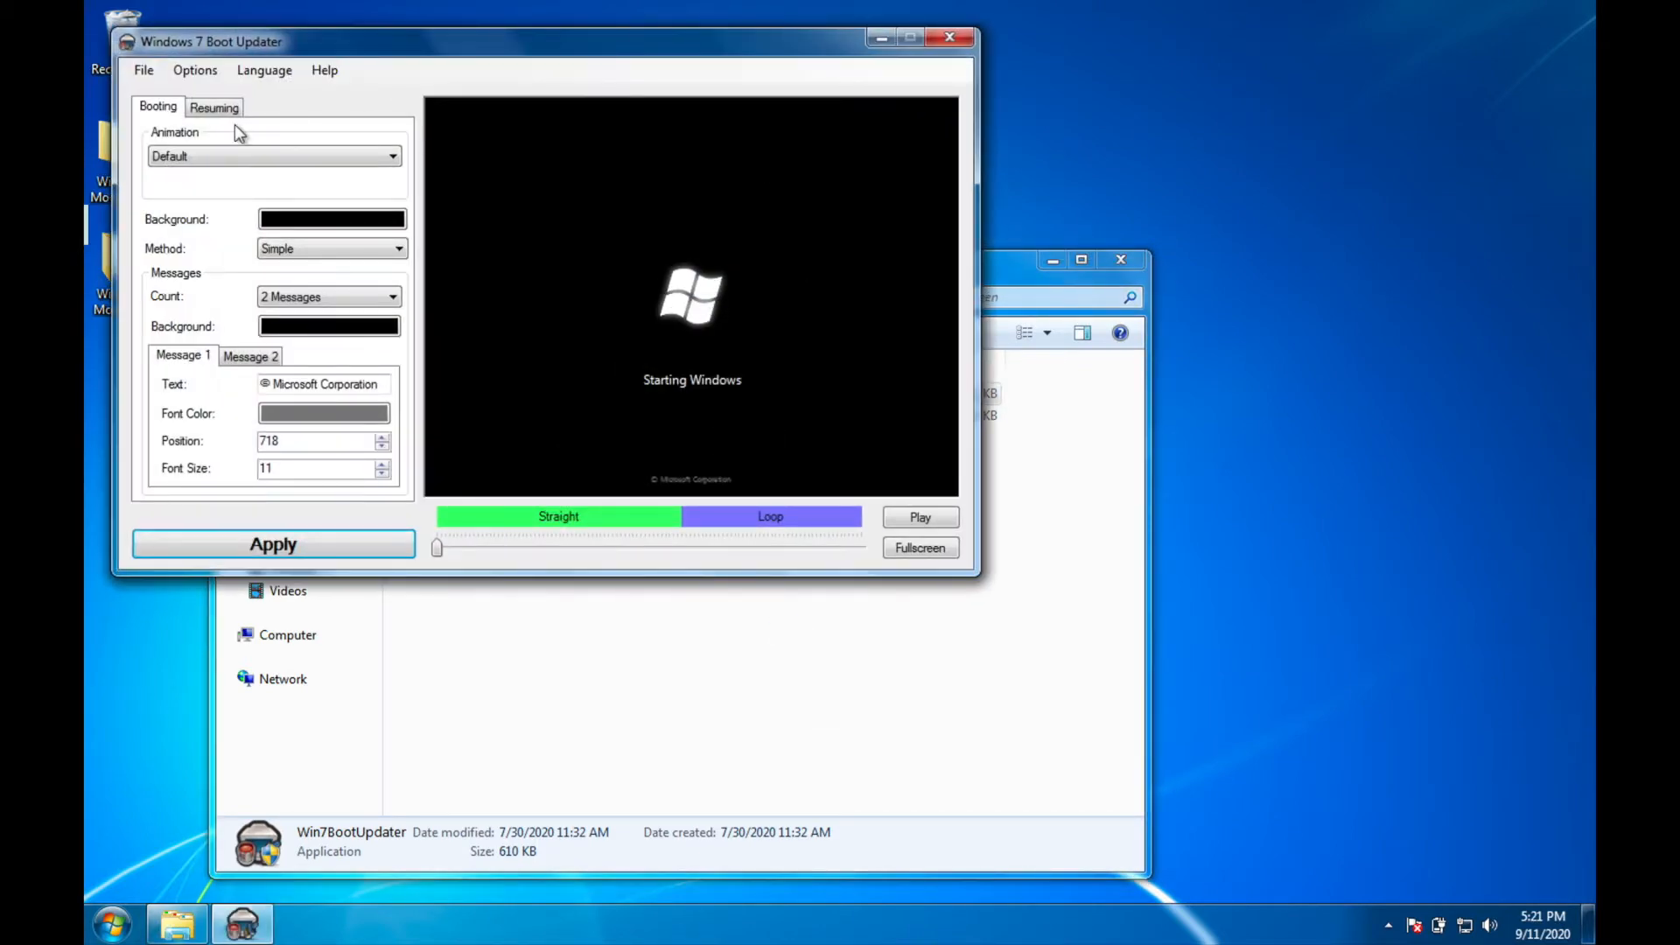
# Step: Load the boot skin WinMoonlight.bs7 into Windows 7 Boot Updater
pyautogui.click(143, 72)
pyautogui.click(144, 71)
pyautogui.click(142, 72)
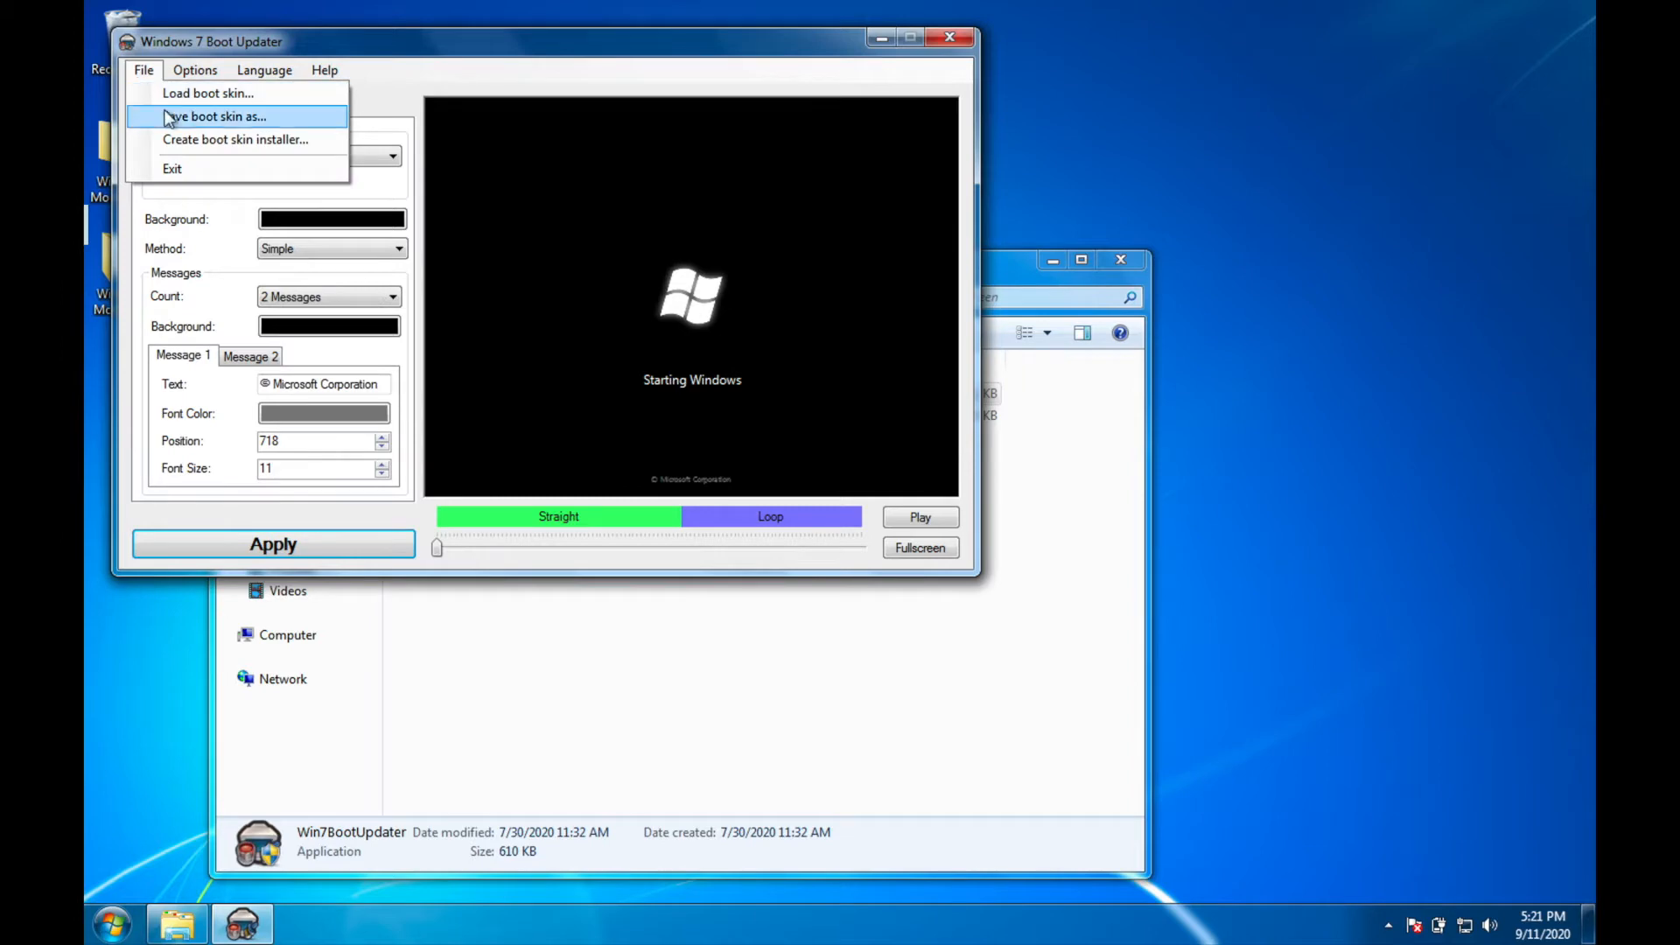
pyautogui.click(172, 93)
pyautogui.doubleClick(428, 203)
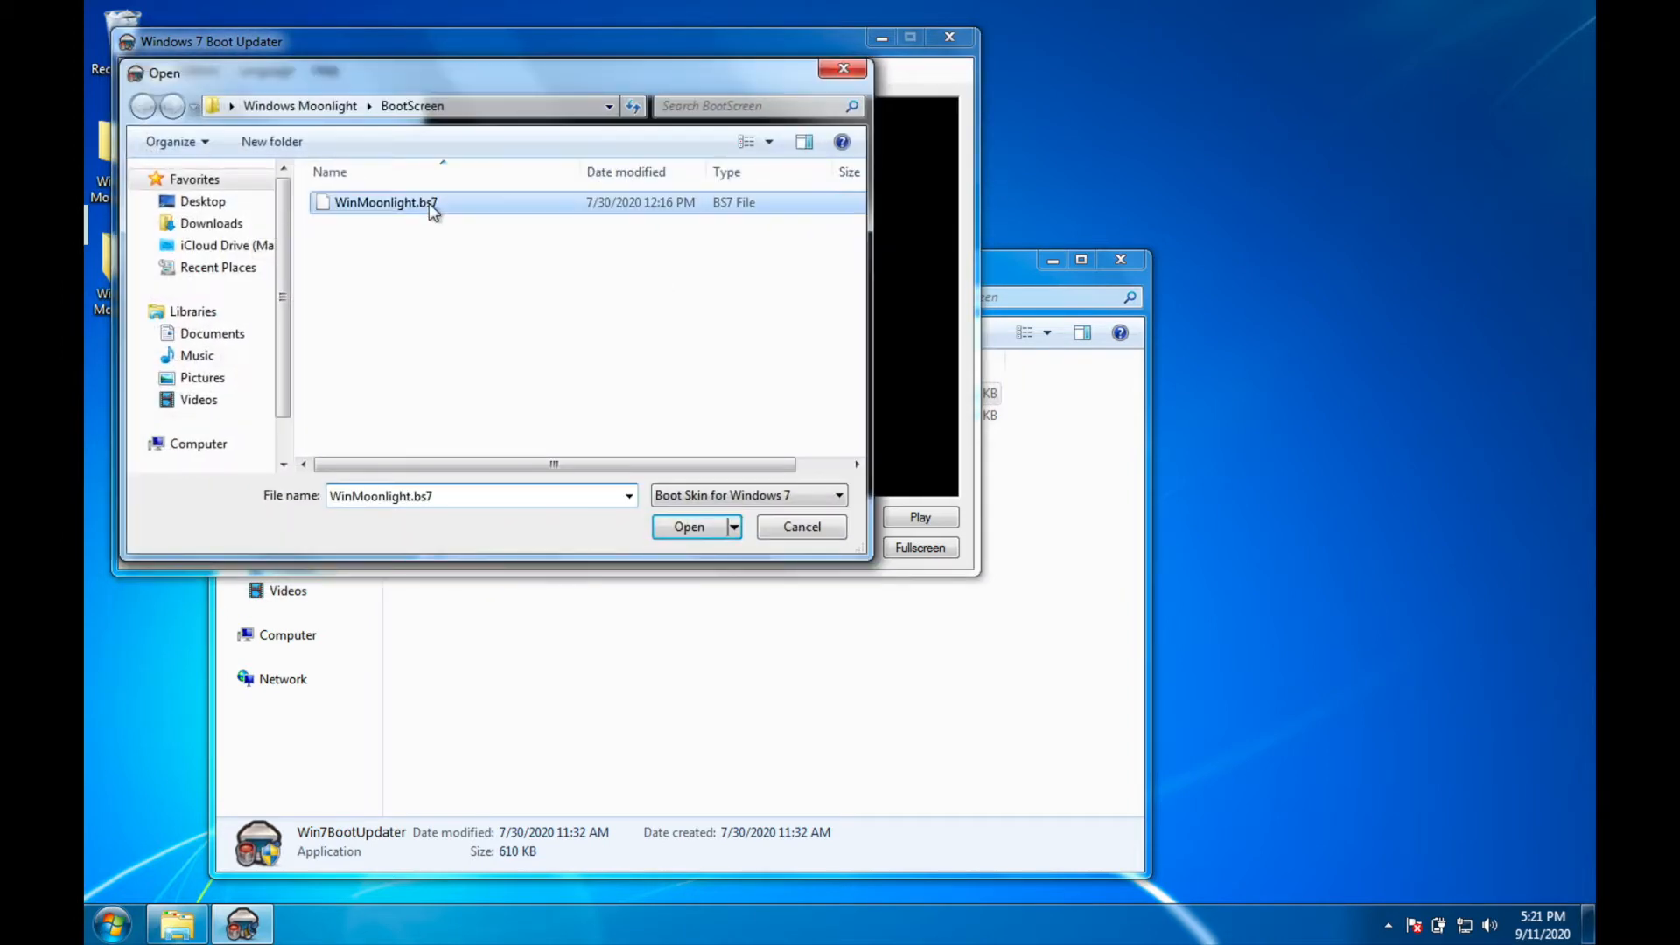
# Step: Apply the loaded boot skin, acknowledge the update and close the boot updater
pyautogui.click(389, 546)
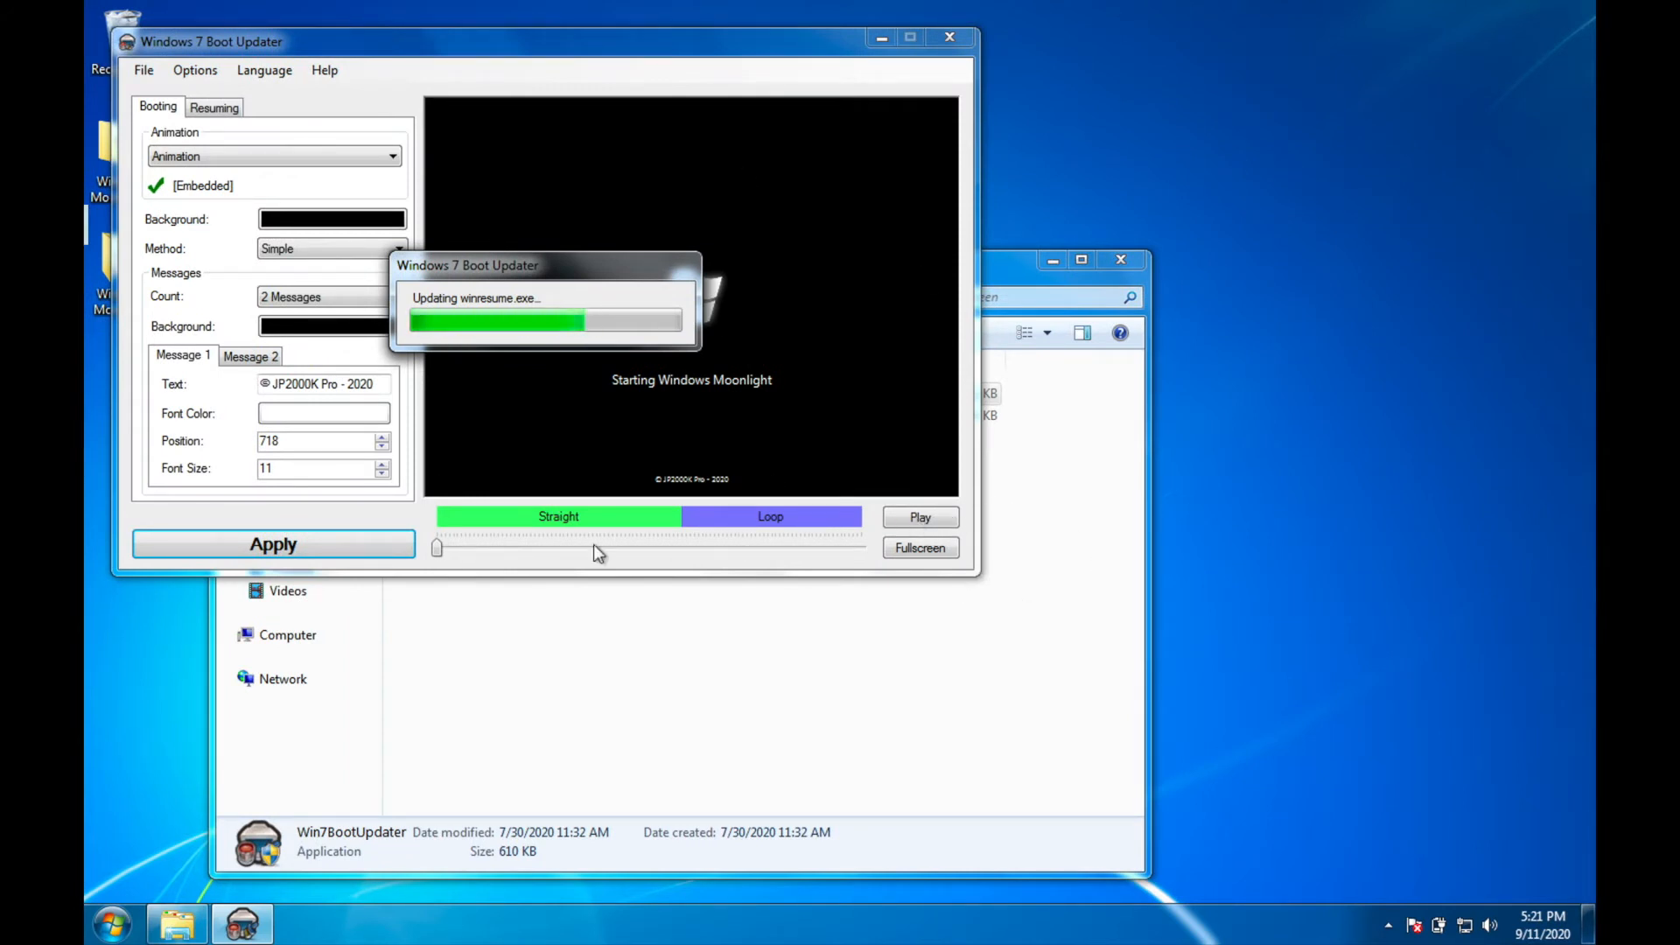
pyautogui.click(686, 577)
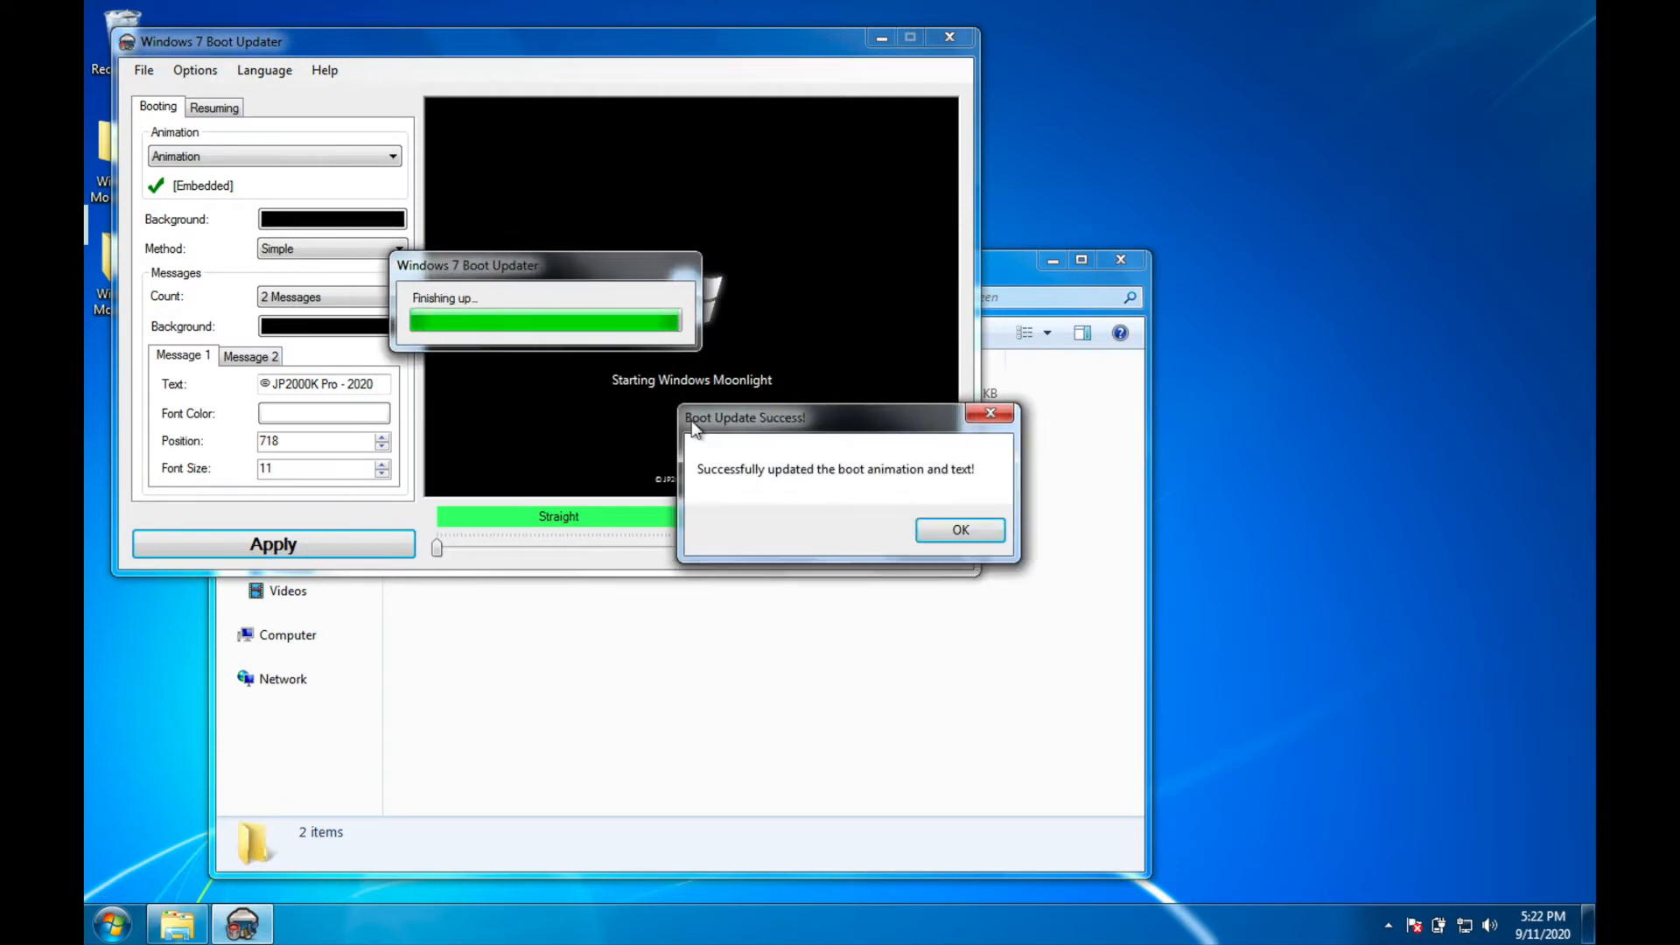
pyautogui.click(961, 531)
pyautogui.click(949, 36)
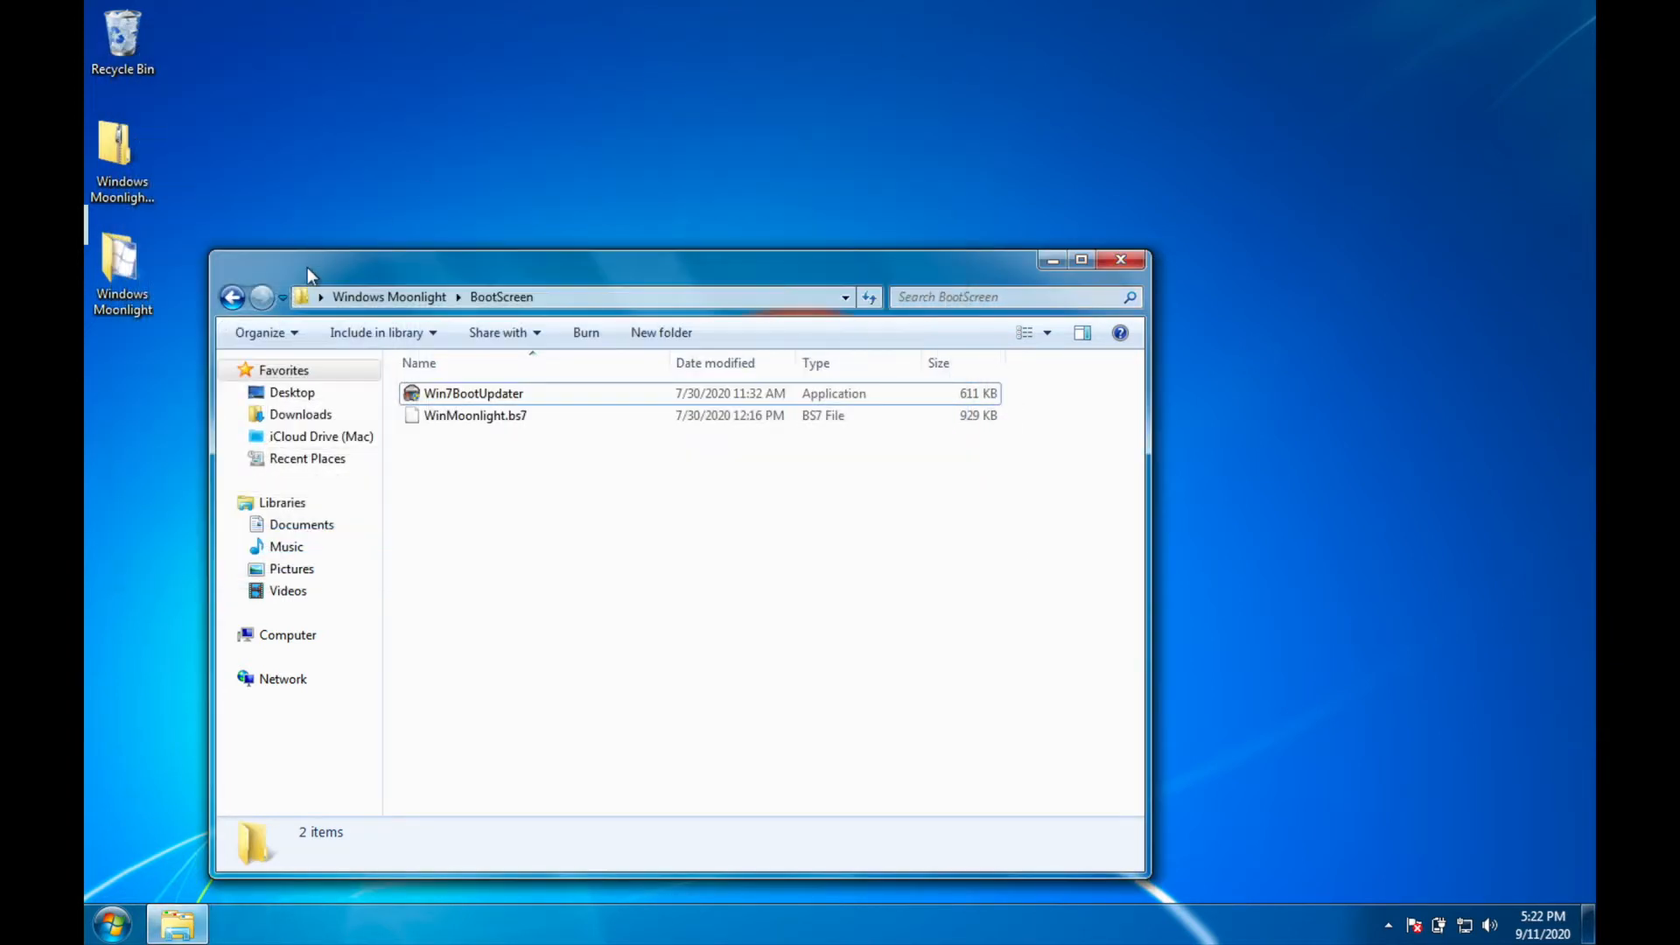
# Step: Return to the Windows Moonlight folder and open its CustomizerGod folder
pyautogui.click(234, 297)
pyautogui.doubleClick(480, 420)
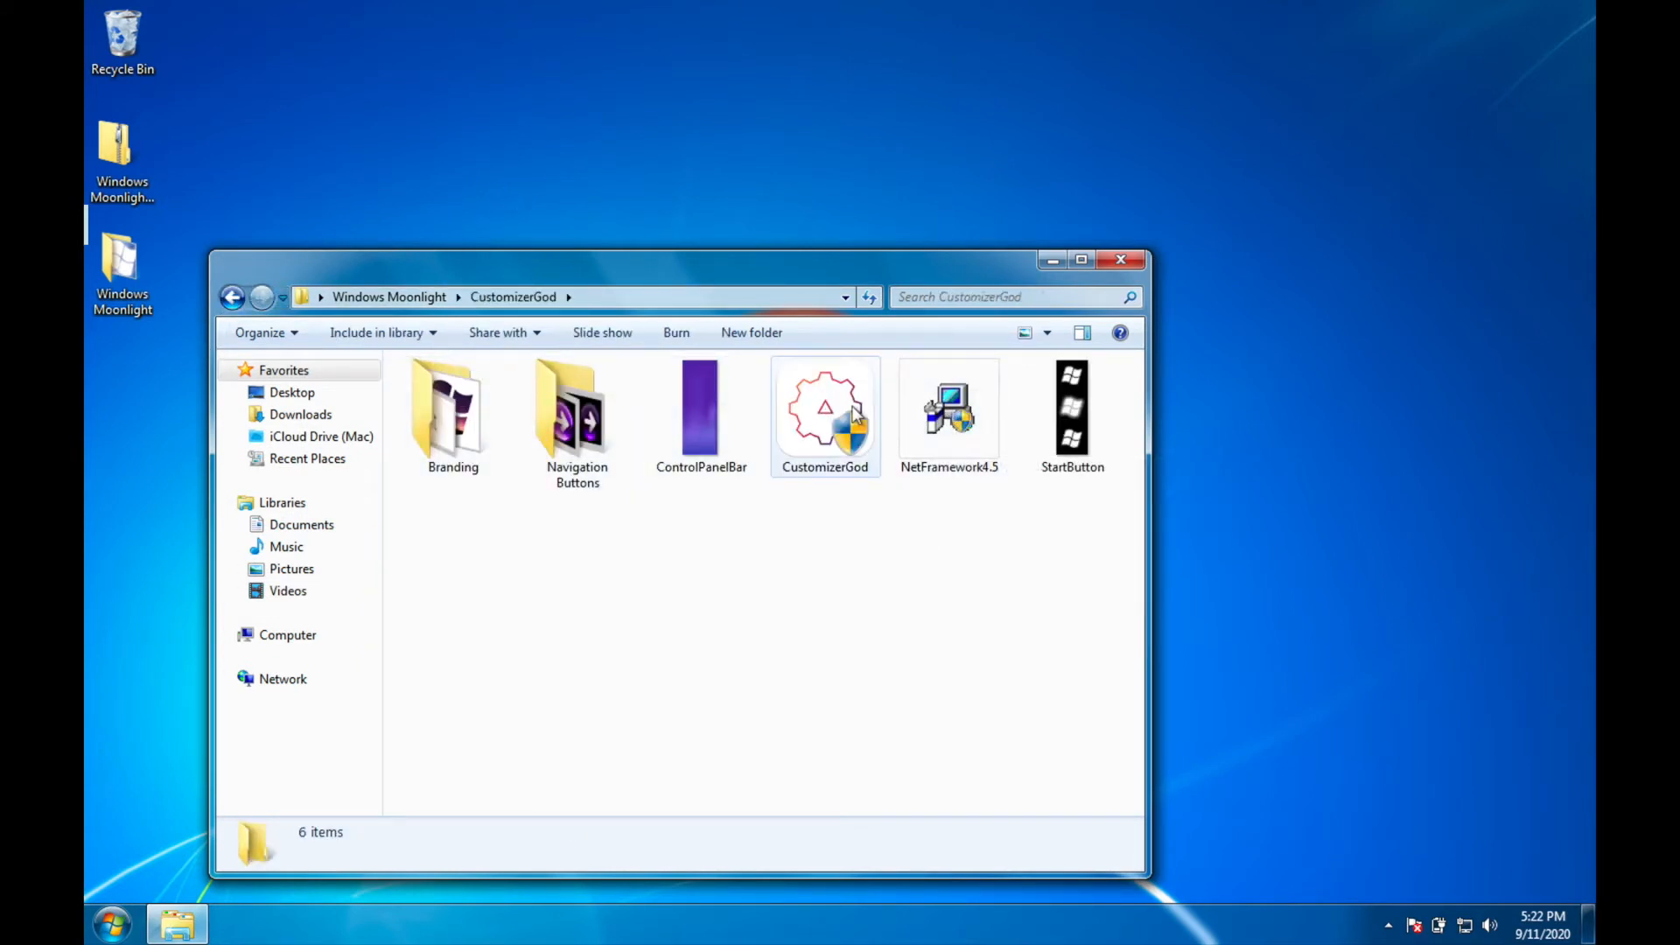
pyautogui.doubleClick(972, 449)
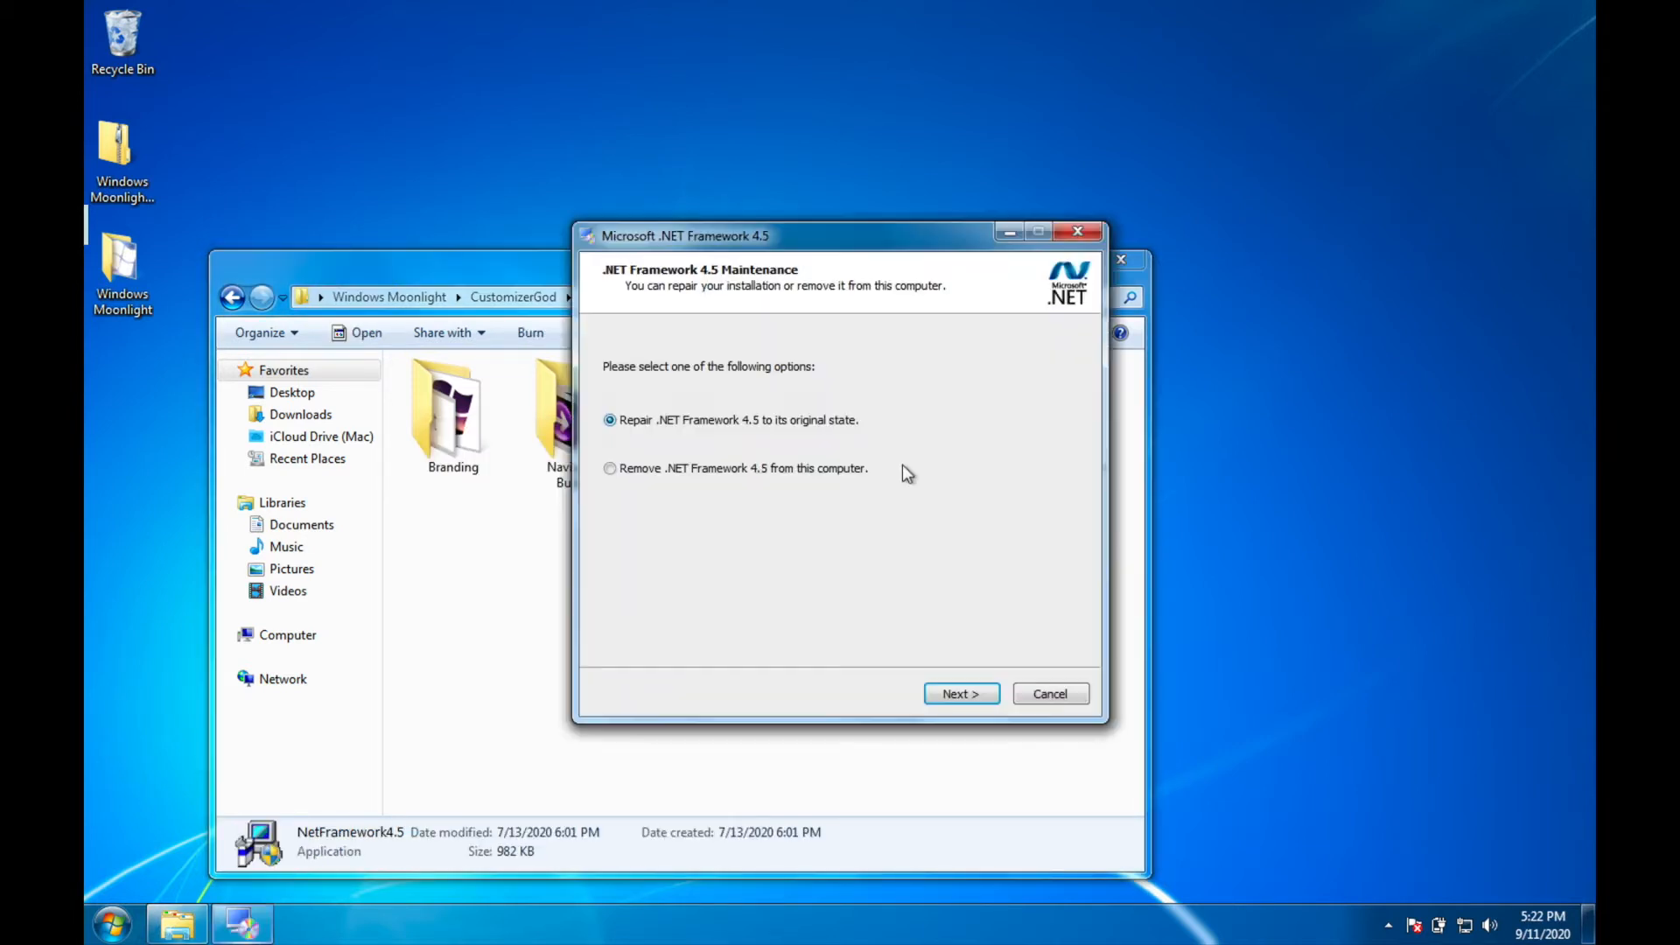
pyautogui.click(1061, 691)
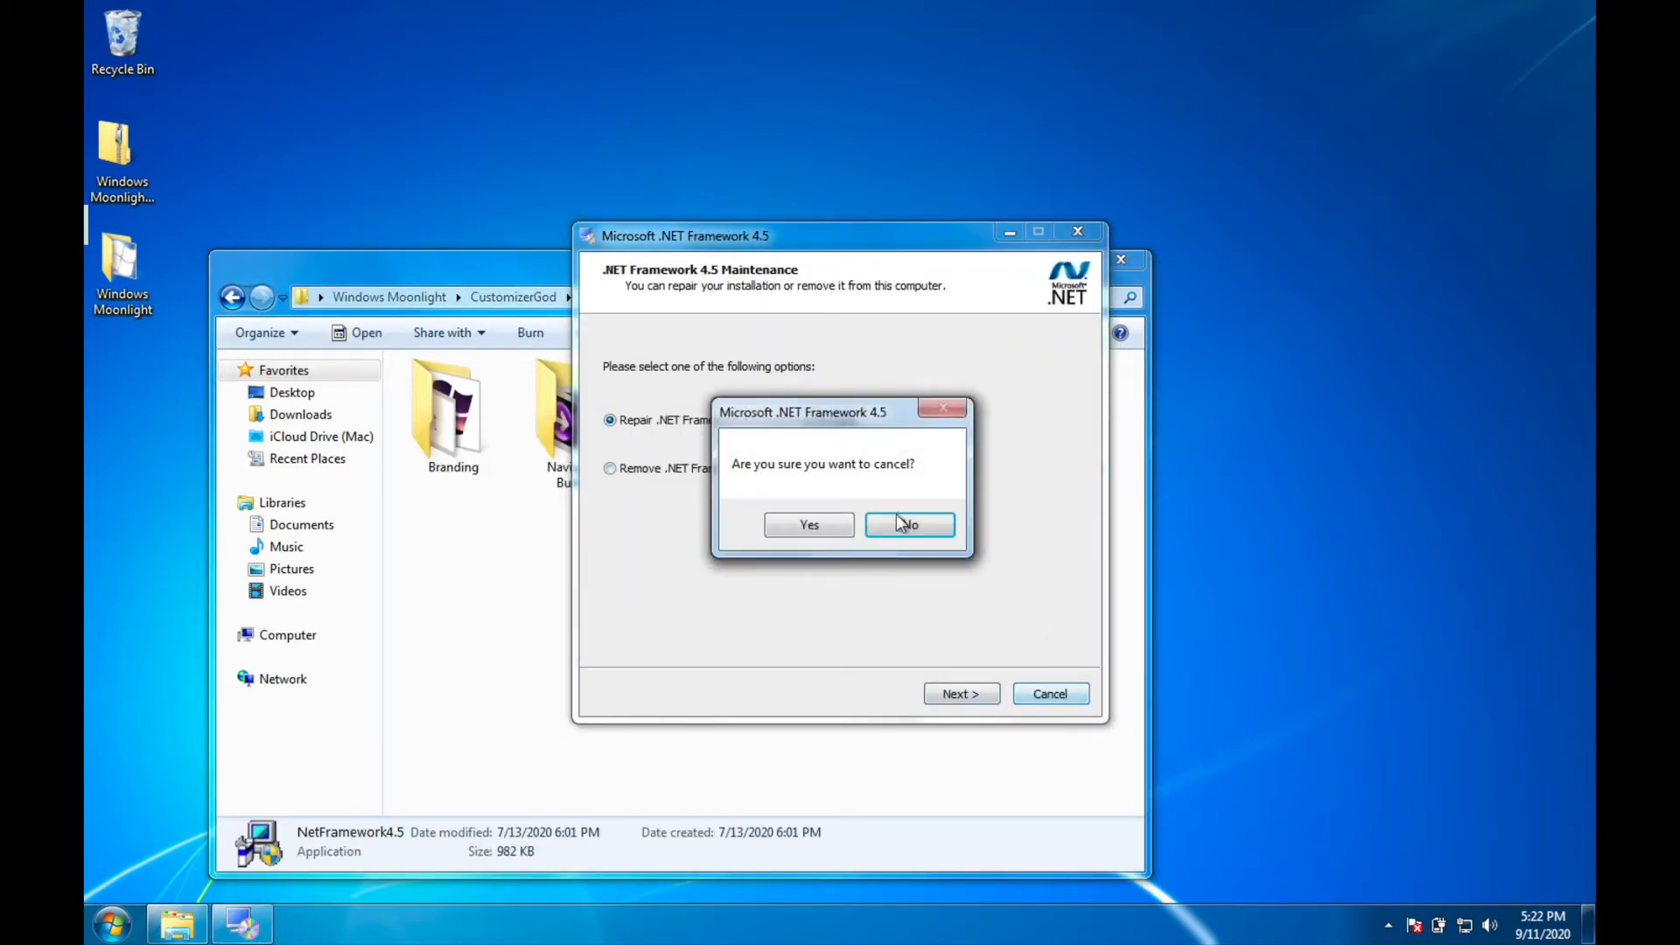
pyautogui.click(818, 528)
# Step: Launch CustomizerGod with administrator permission and replace the Start Button graphic with the StartButton image
pyautogui.doubleClick(826, 477)
pyautogui.click(772, 623)
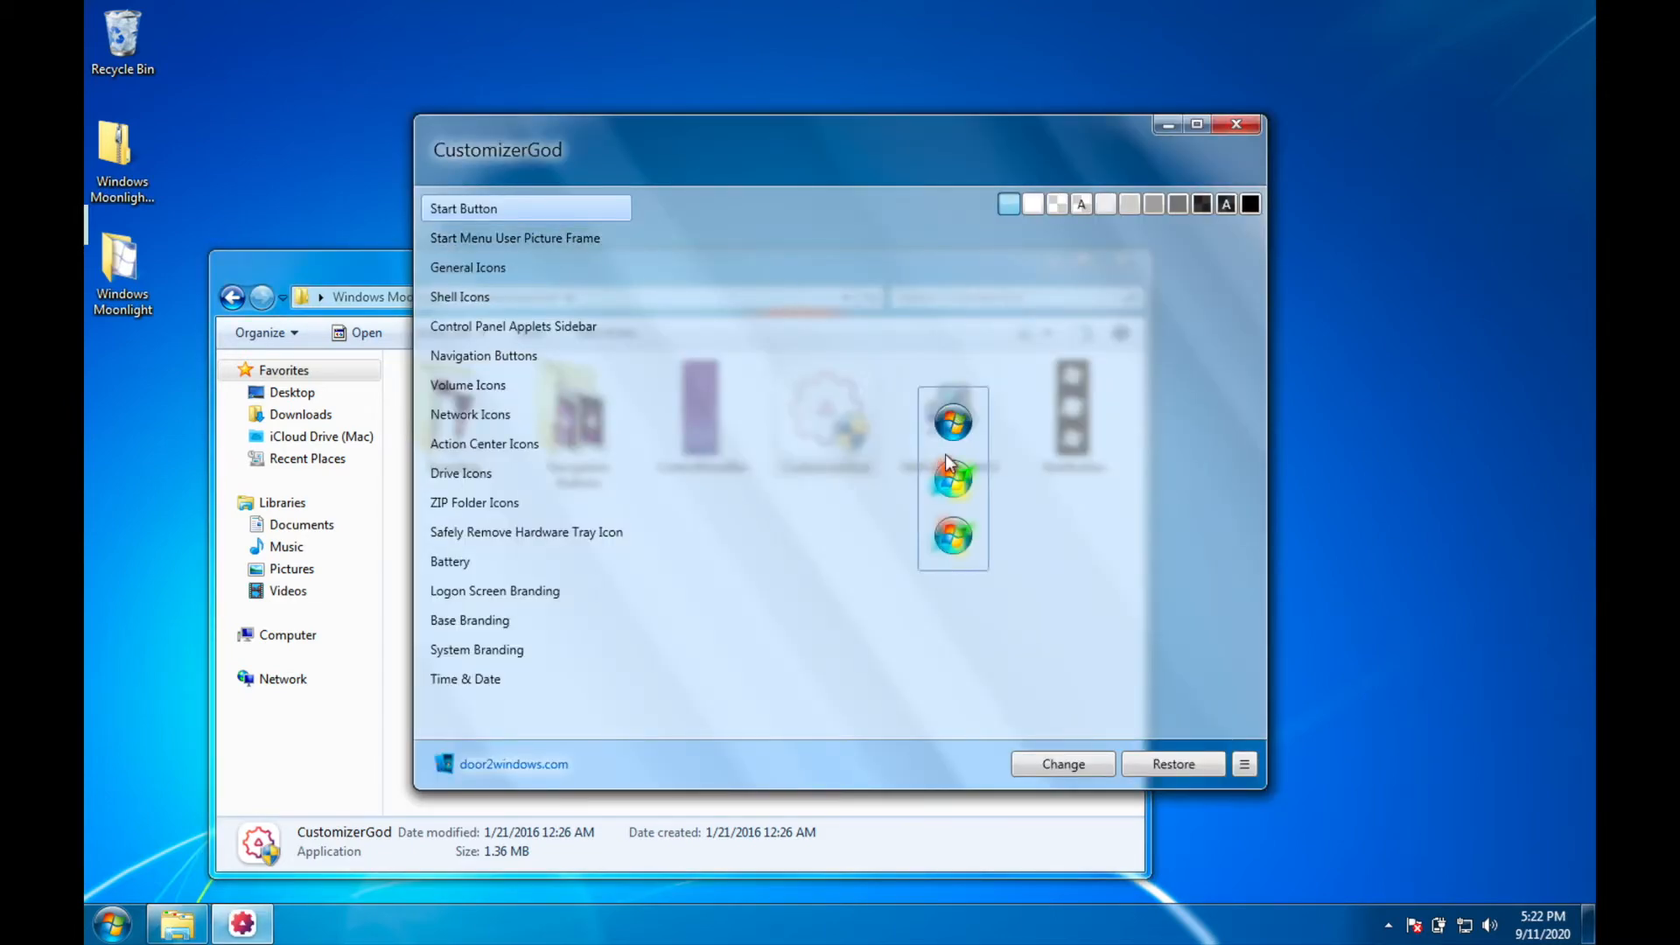
pyautogui.click(1063, 764)
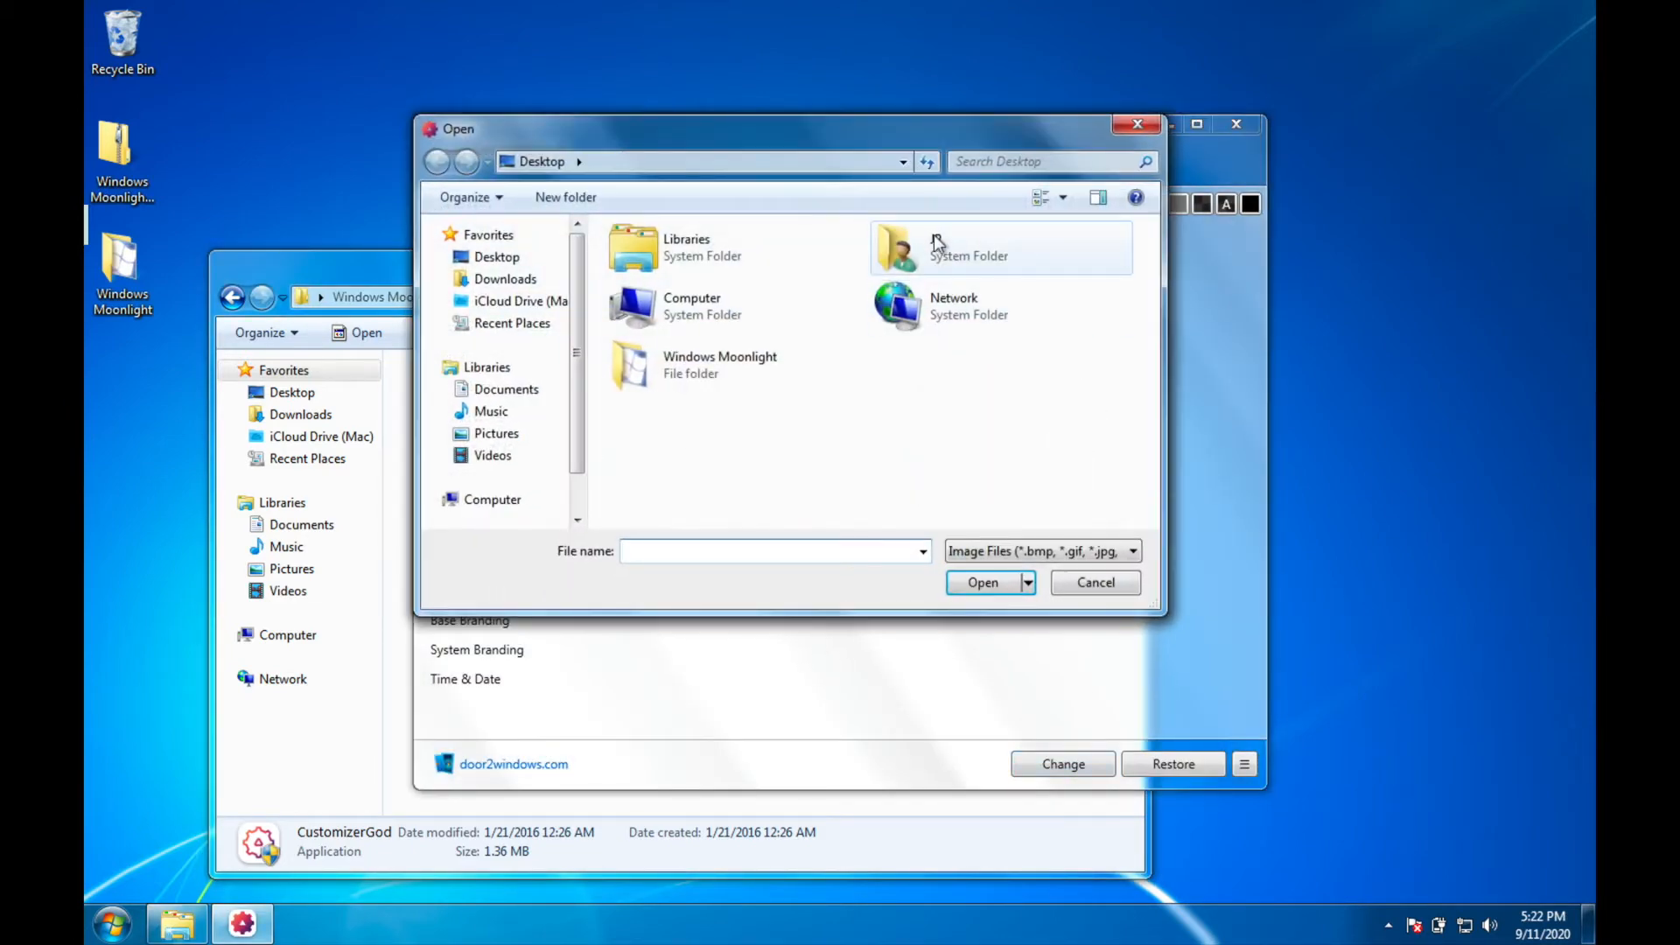
pyautogui.doubleClick(985, 265)
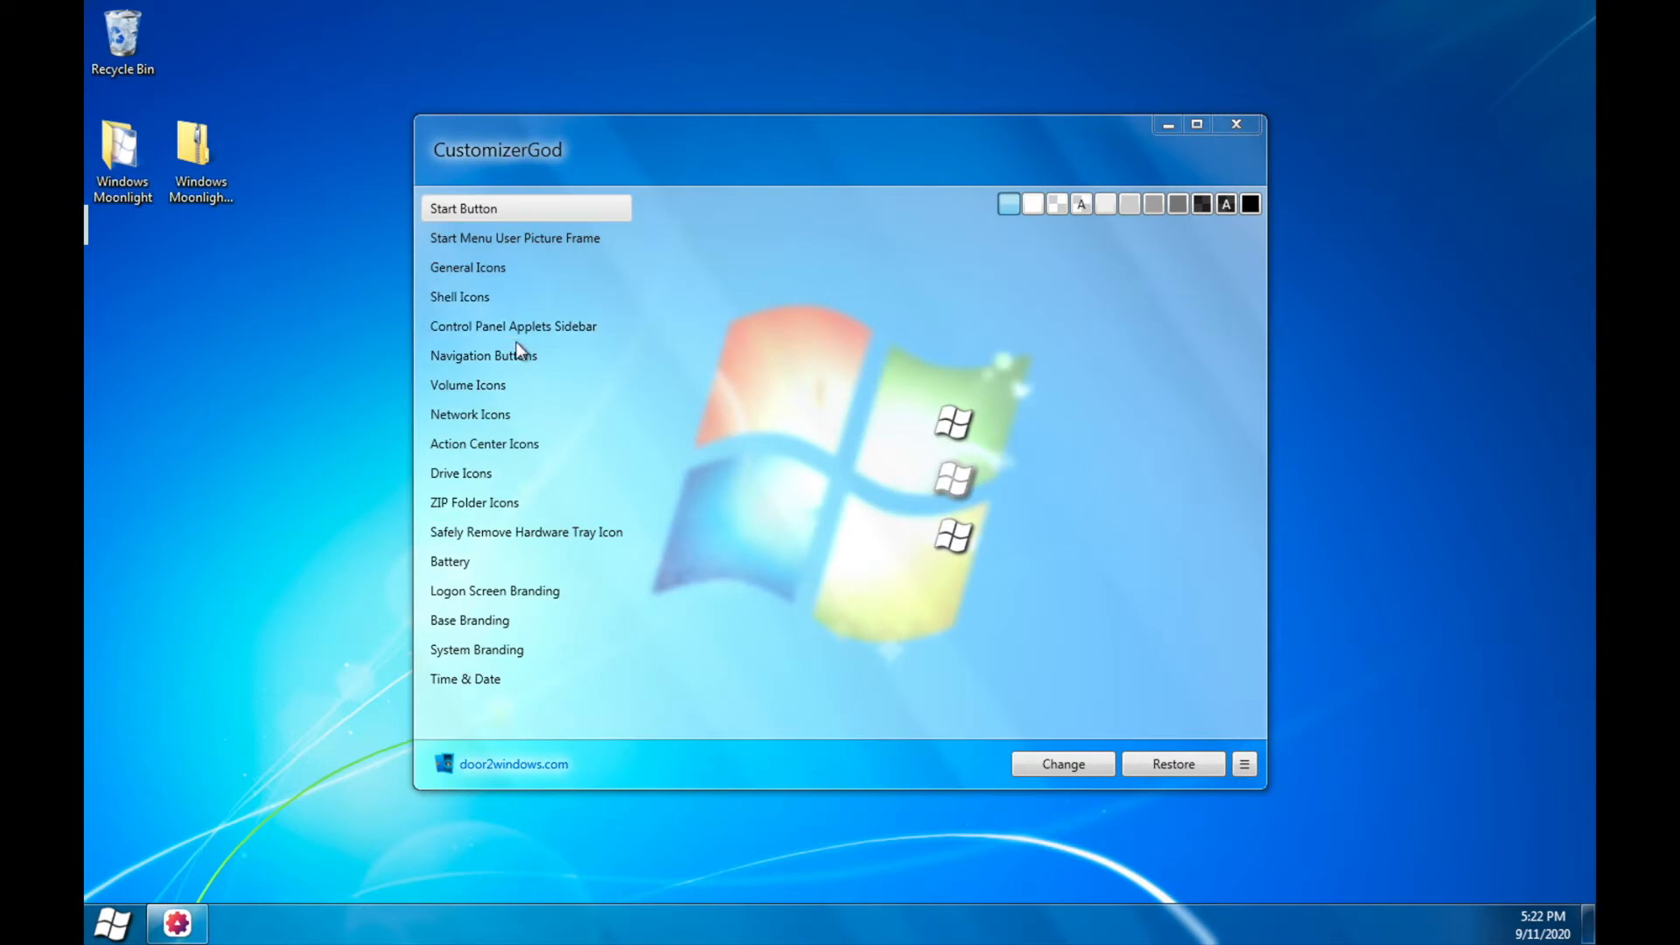
# Step: Replace the Control Panel Applets Sidebar background with the ControlPanelBar image
pyautogui.click(545, 328)
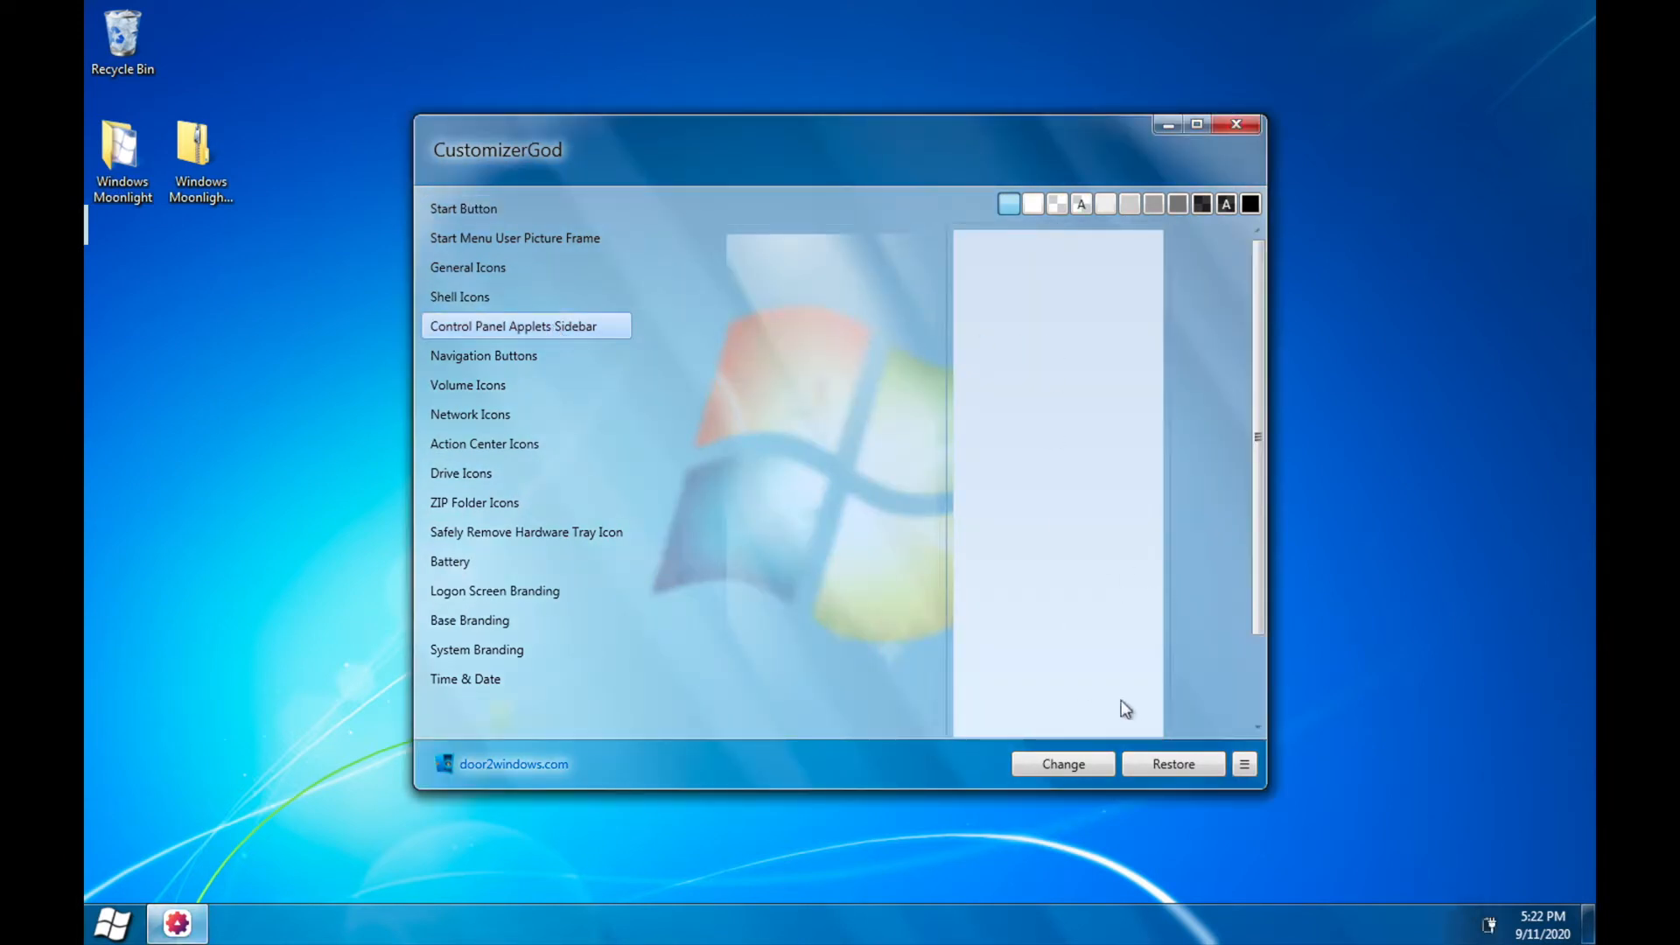
pyautogui.moveTo(832, 511)
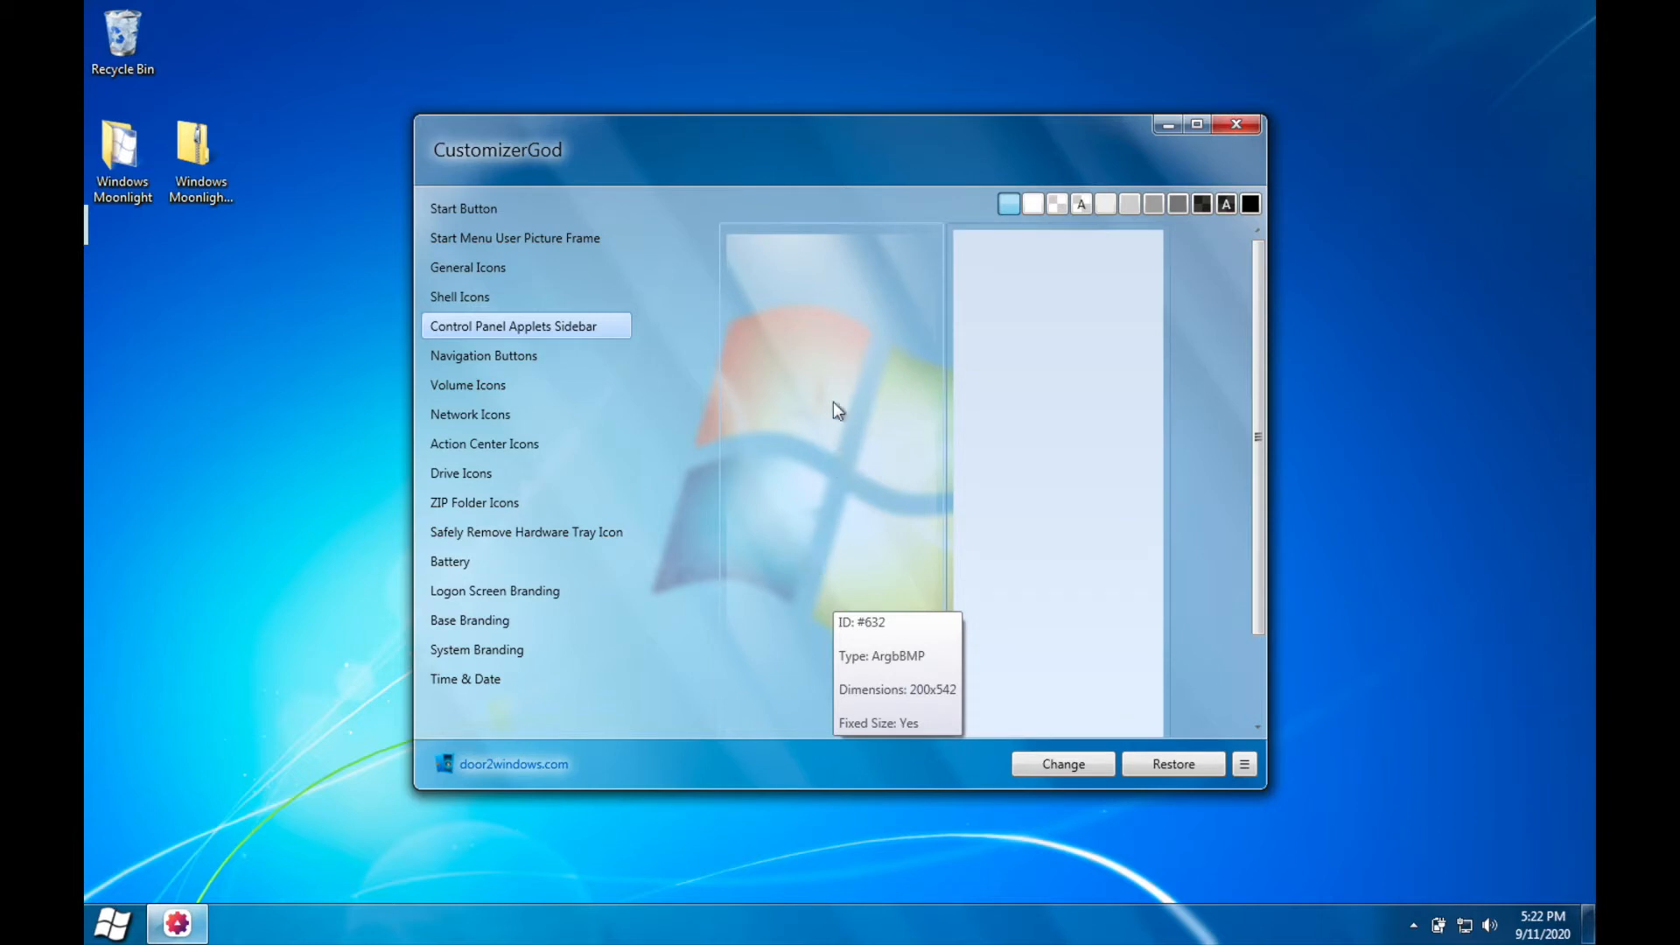
pyautogui.click(1065, 778)
pyautogui.doubleClick(898, 327)
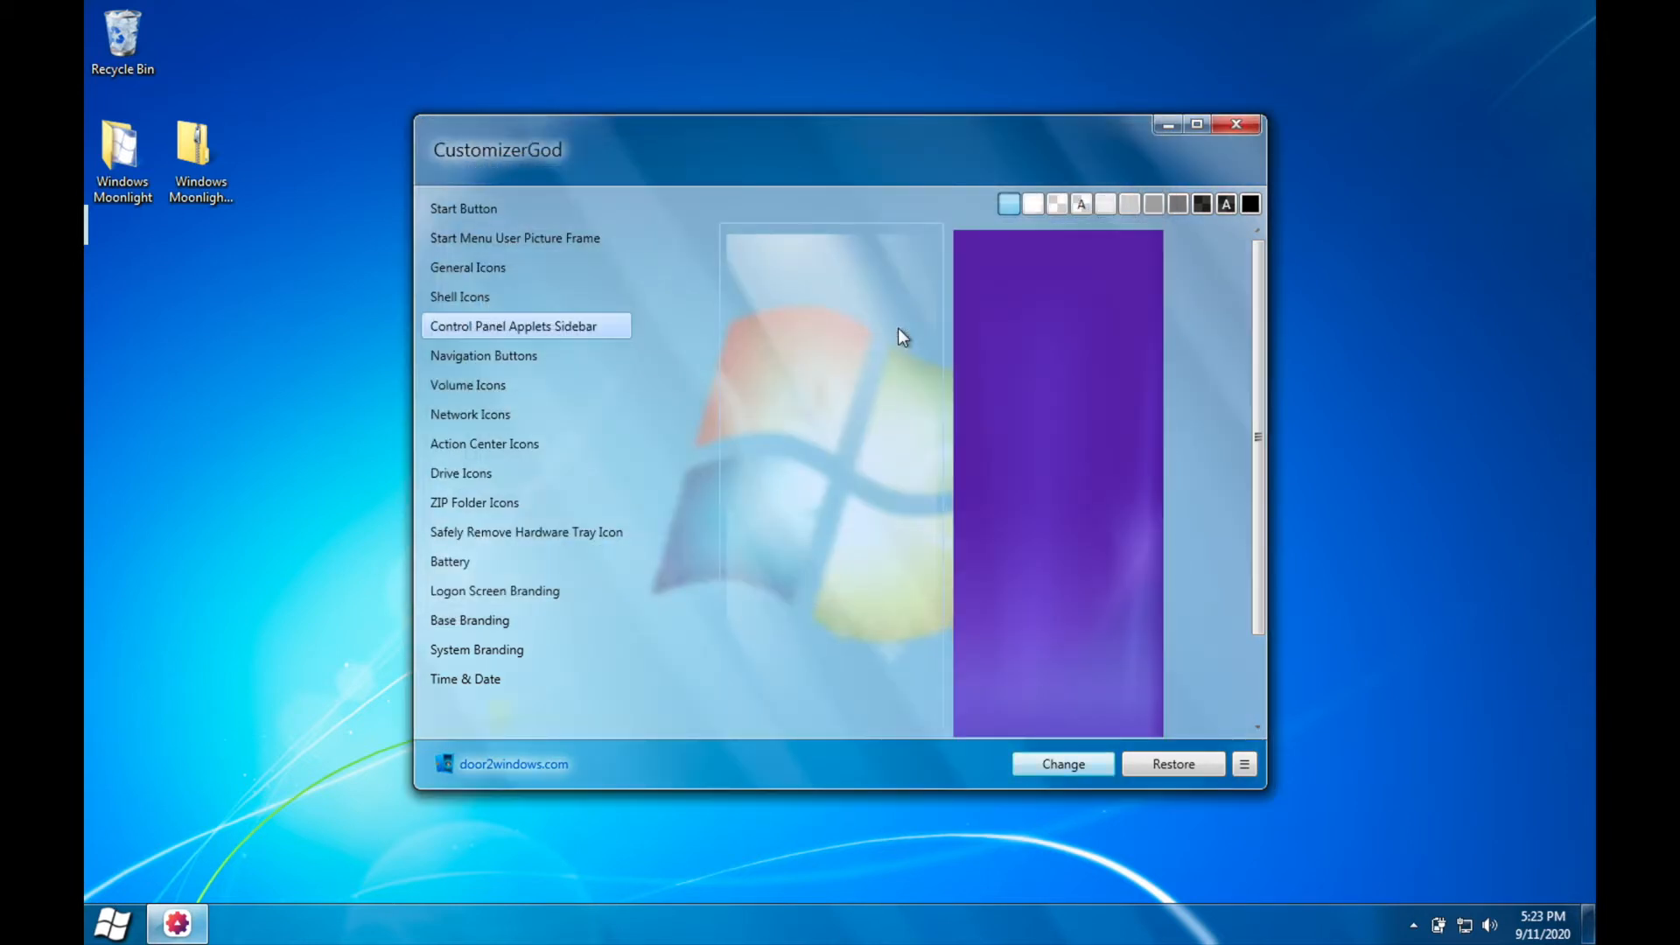
# Step: Change the navigation button graphics using the Default, Hover and Pressed images from the Navigation Buttons folder
pyautogui.click(569, 354)
pyautogui.click(806, 443)
pyautogui.click(1065, 772)
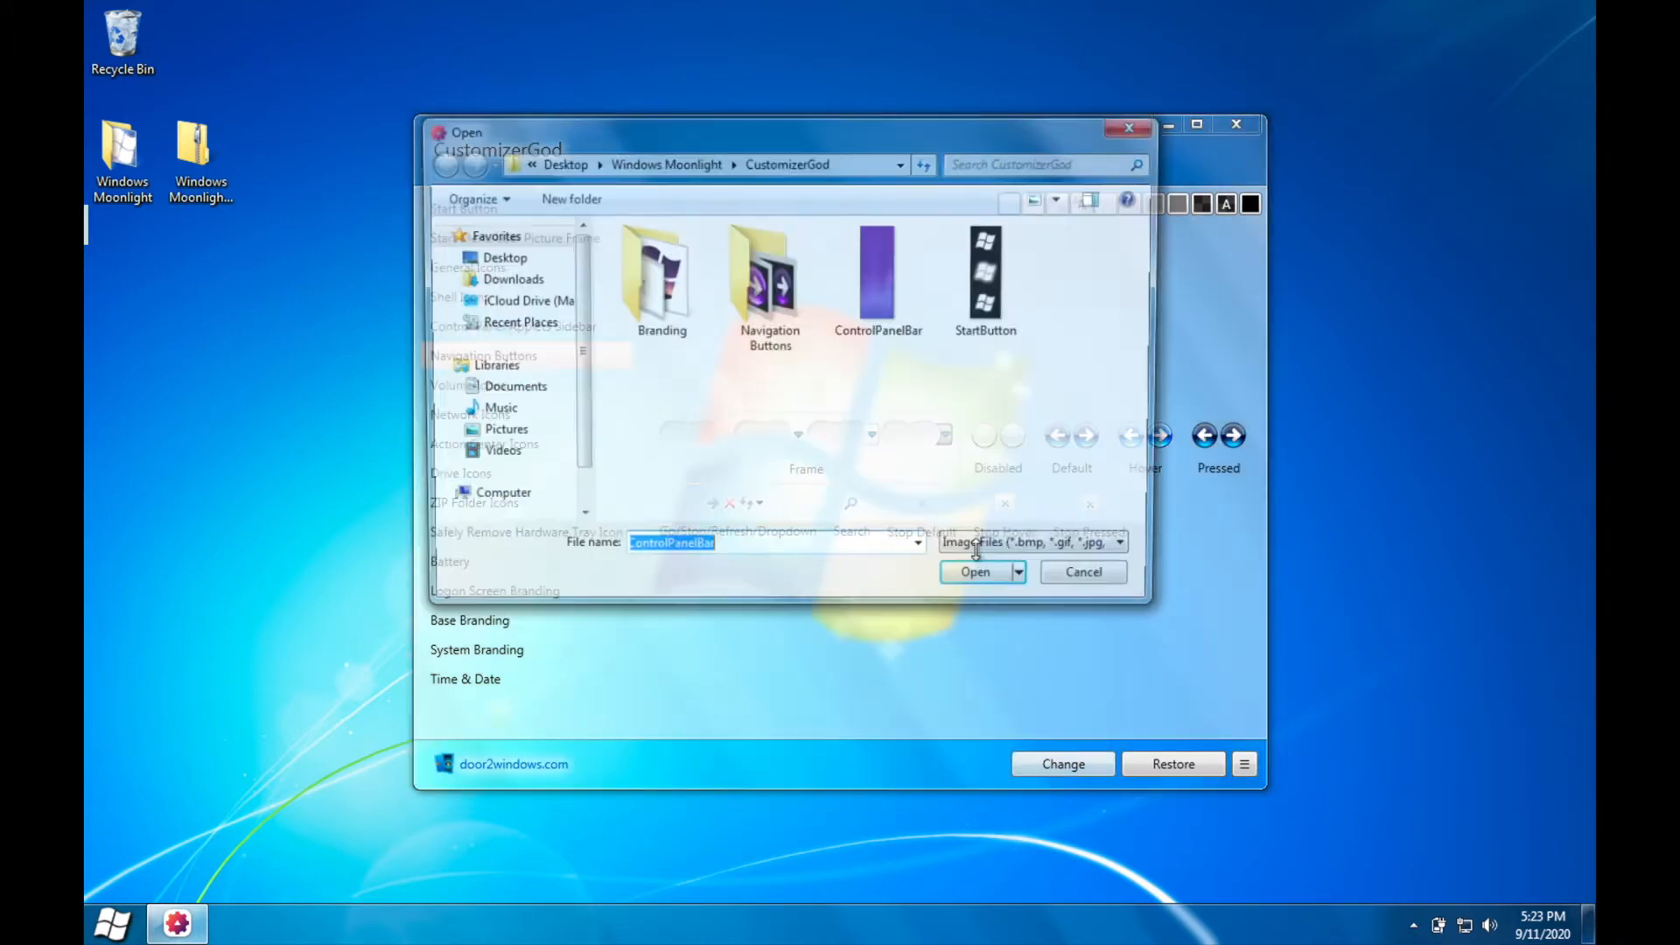
pyautogui.doubleClick(770, 282)
pyautogui.doubleClick(665, 242)
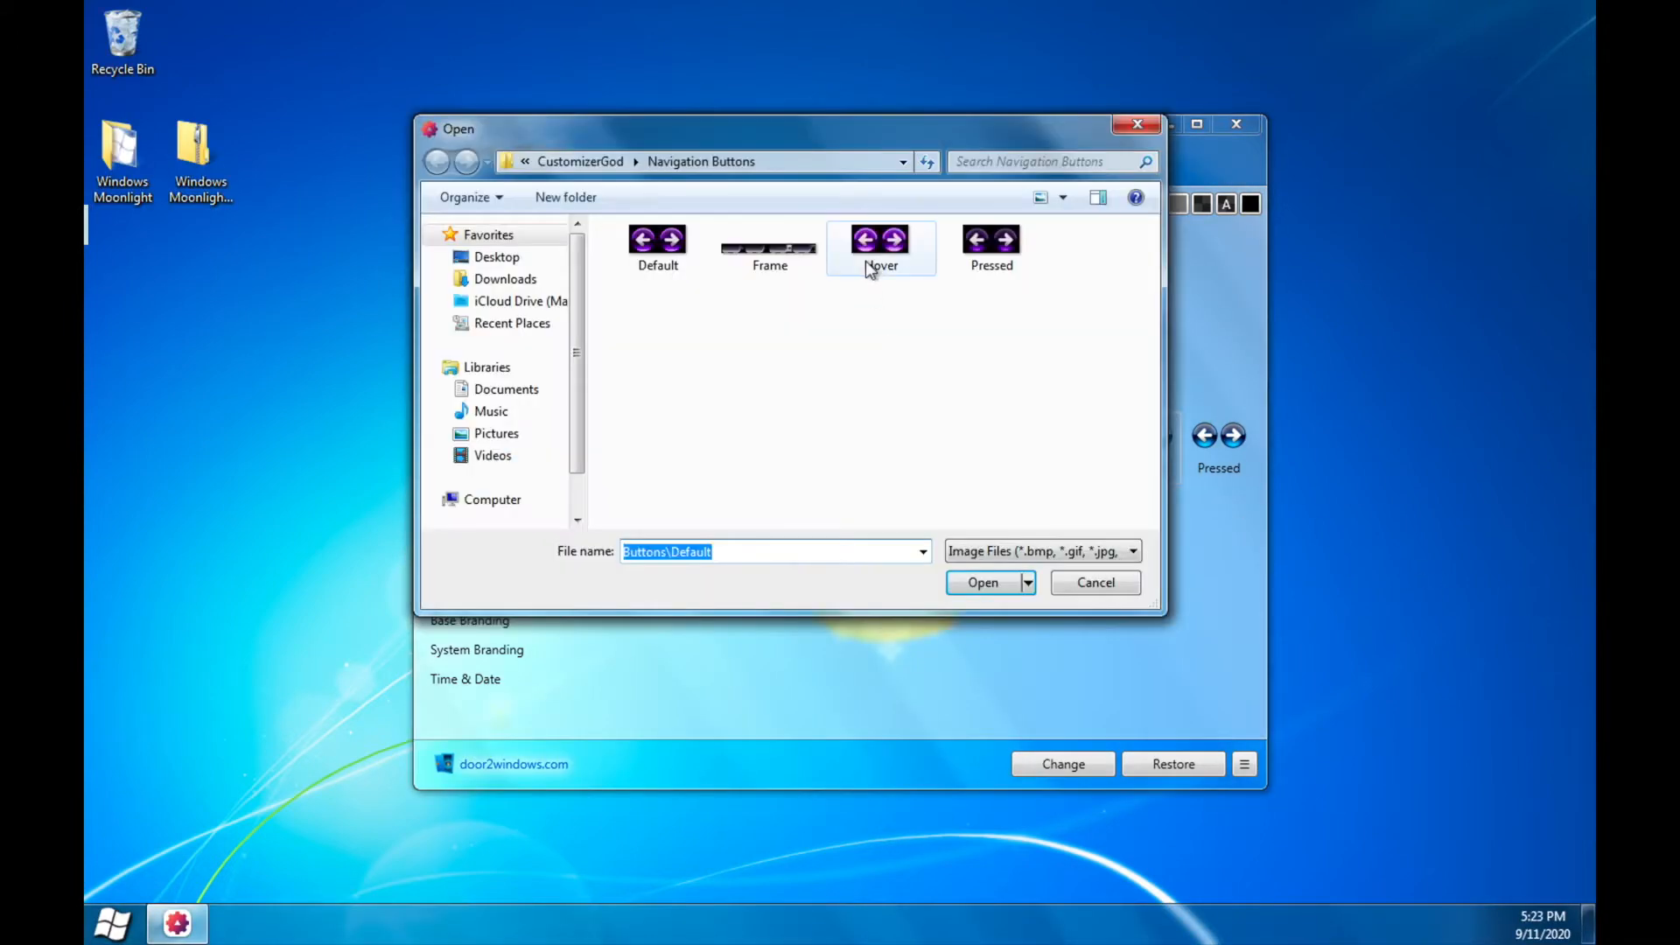
pyautogui.doubleClick(864, 264)
pyautogui.doubleClick(986, 239)
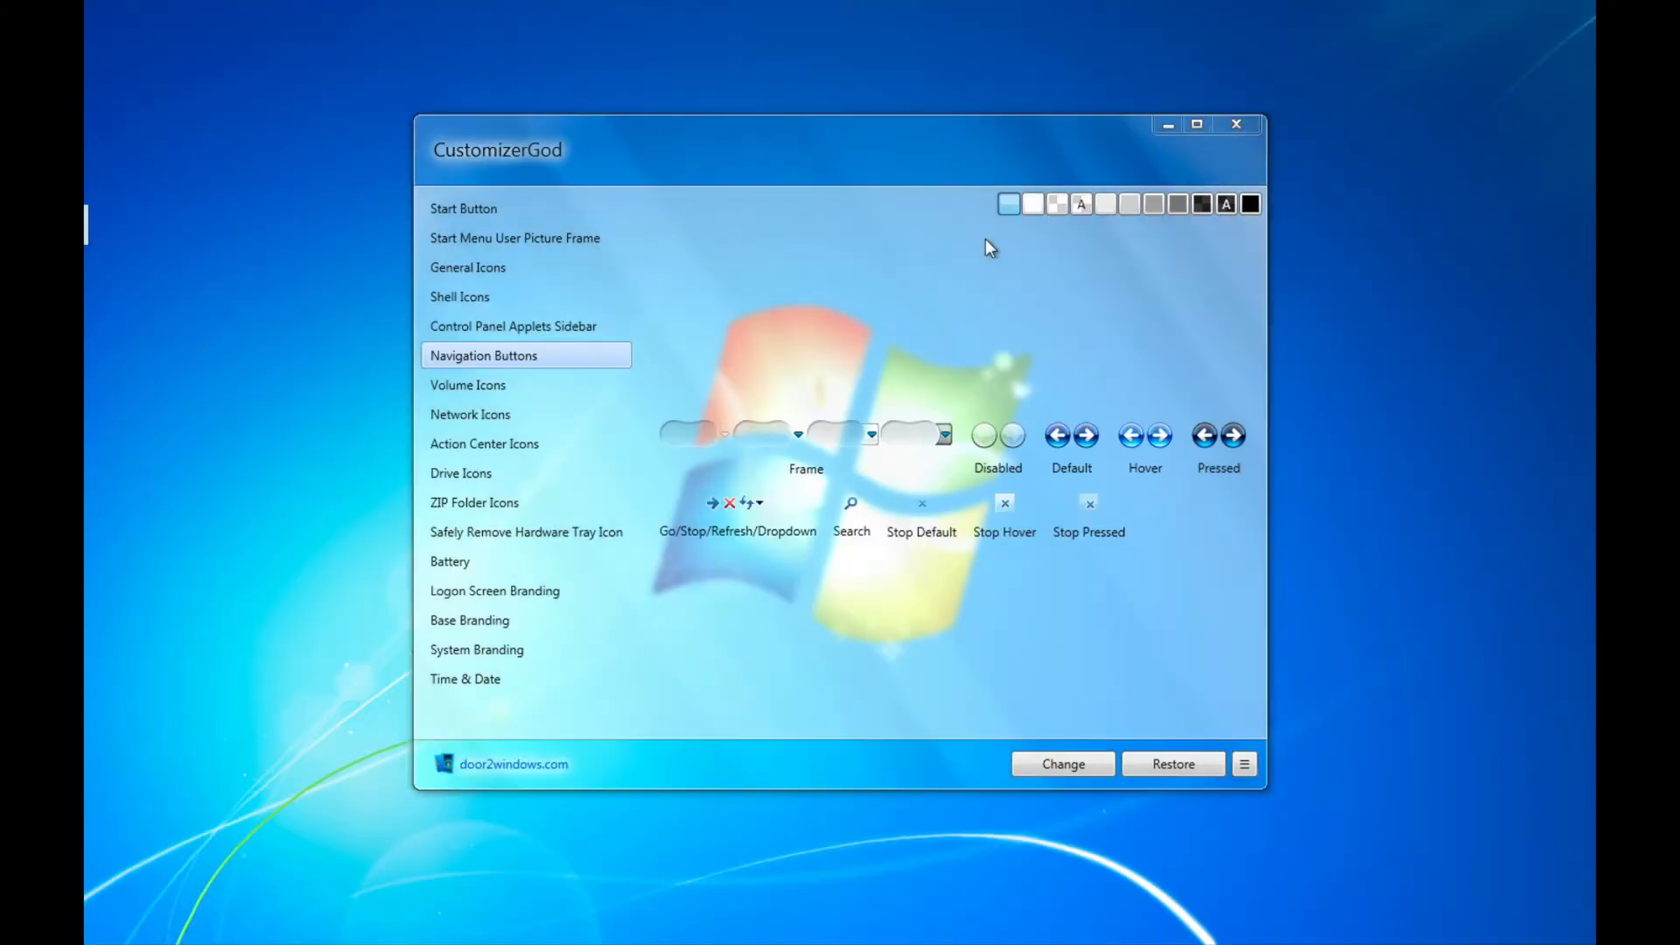
# Step: Replace the Logon Screen Branding graphic with the Logon Branding image from the Branding folder
pyautogui.click(534, 593)
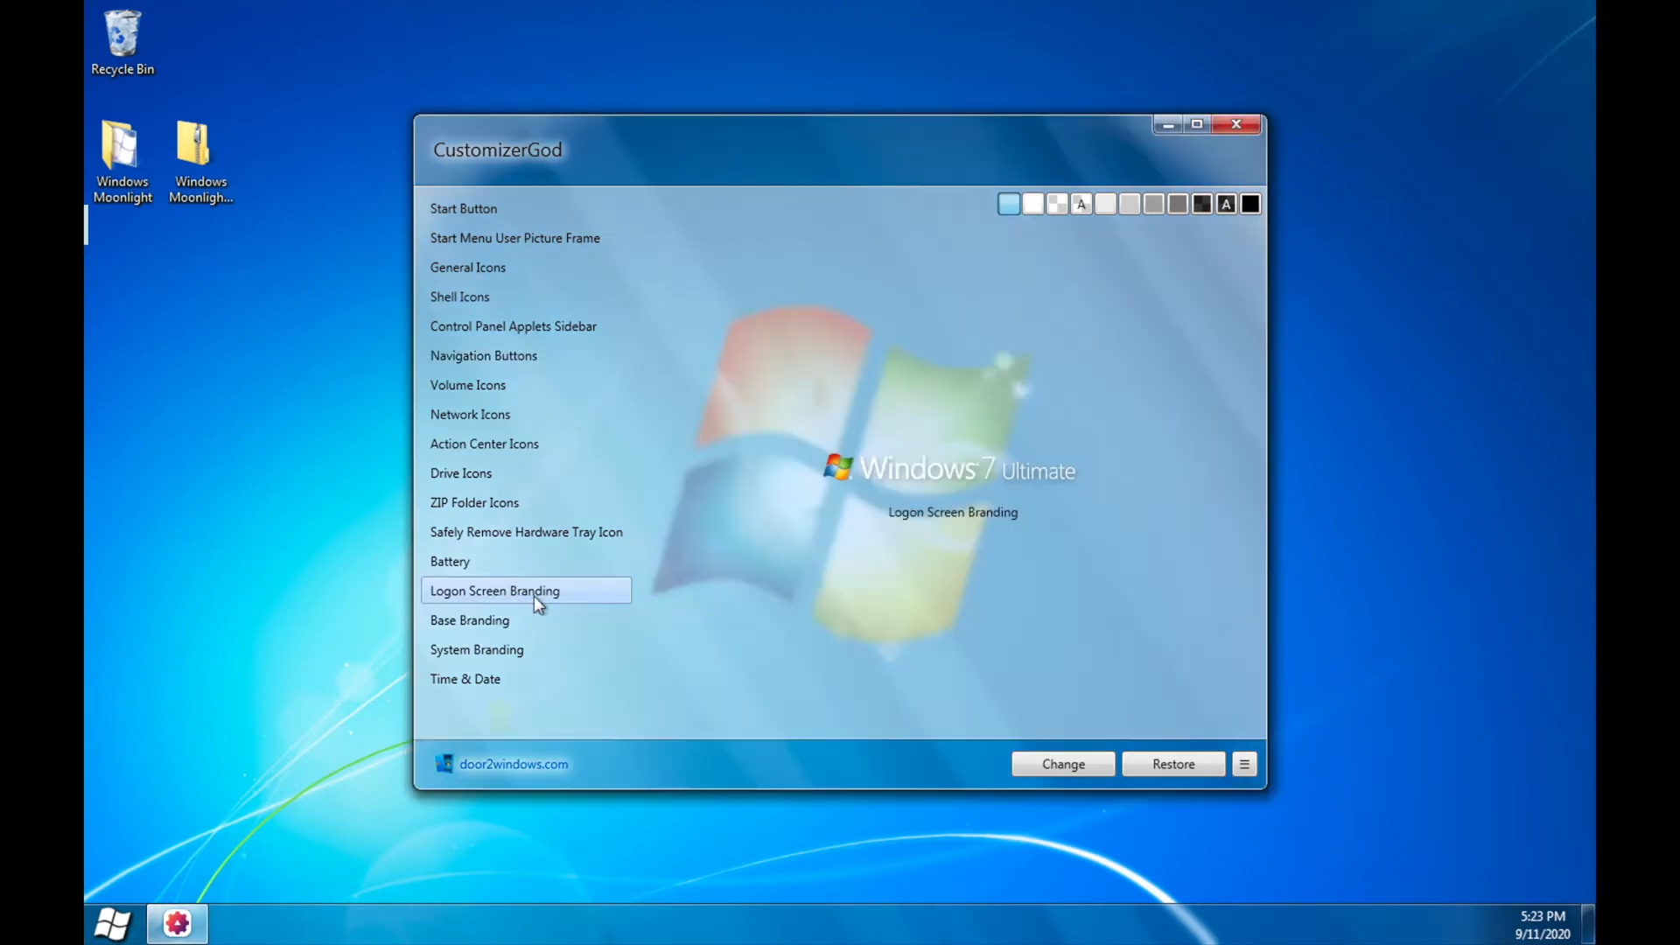
pyautogui.click(1030, 754)
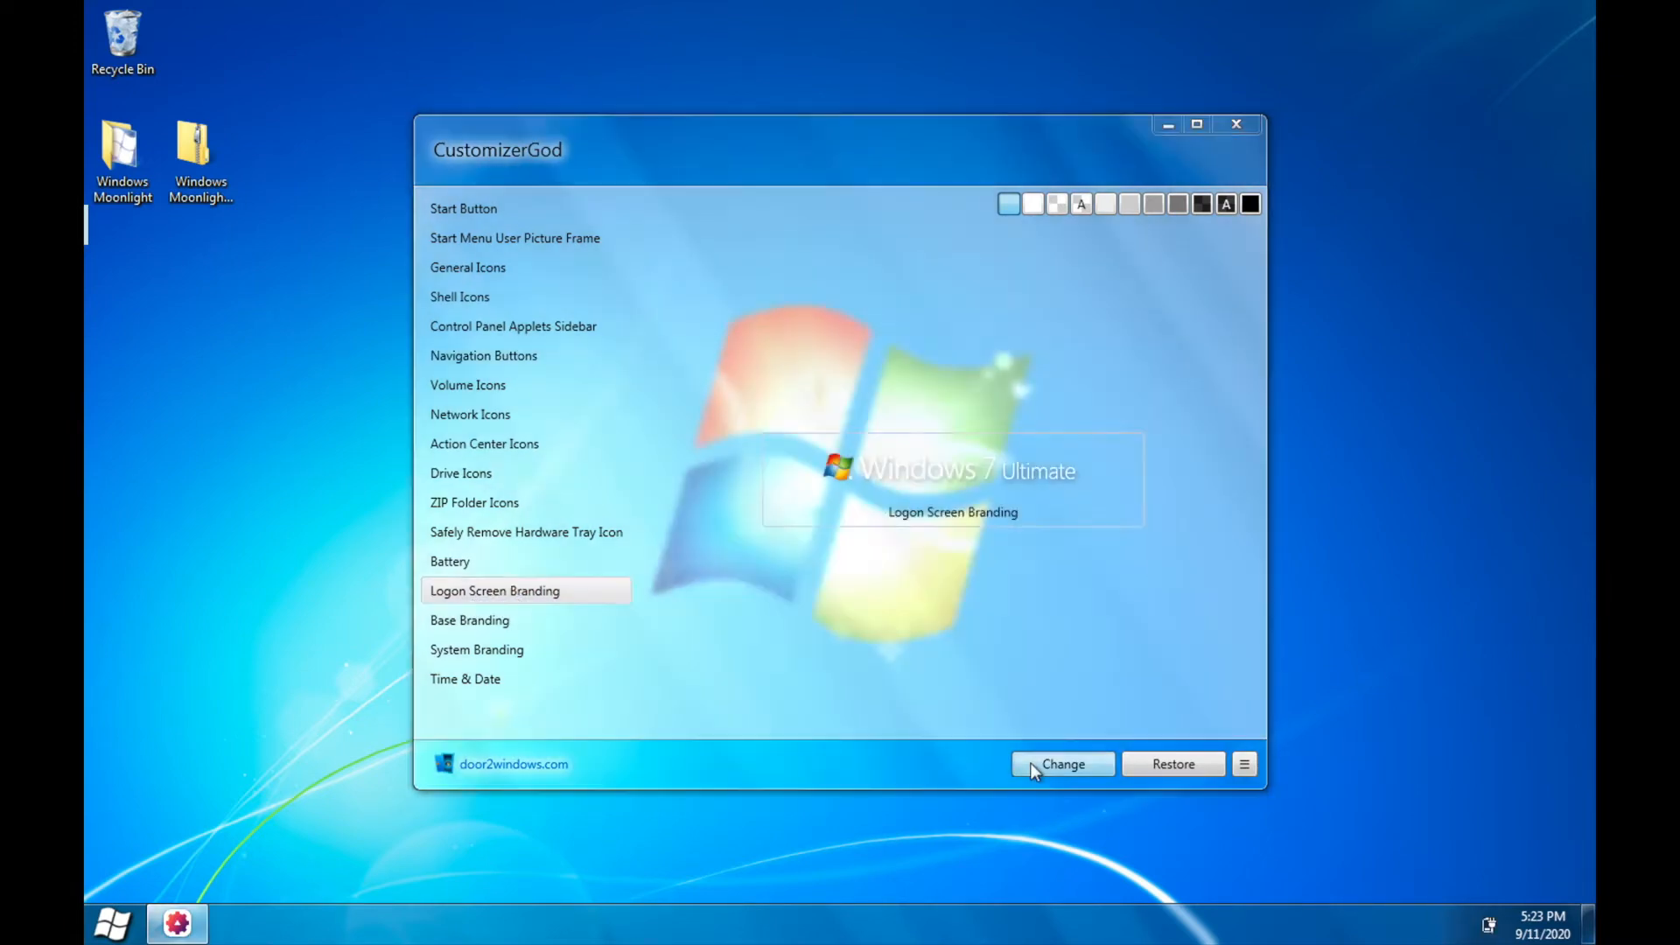
pyautogui.doubleClick(668, 296)
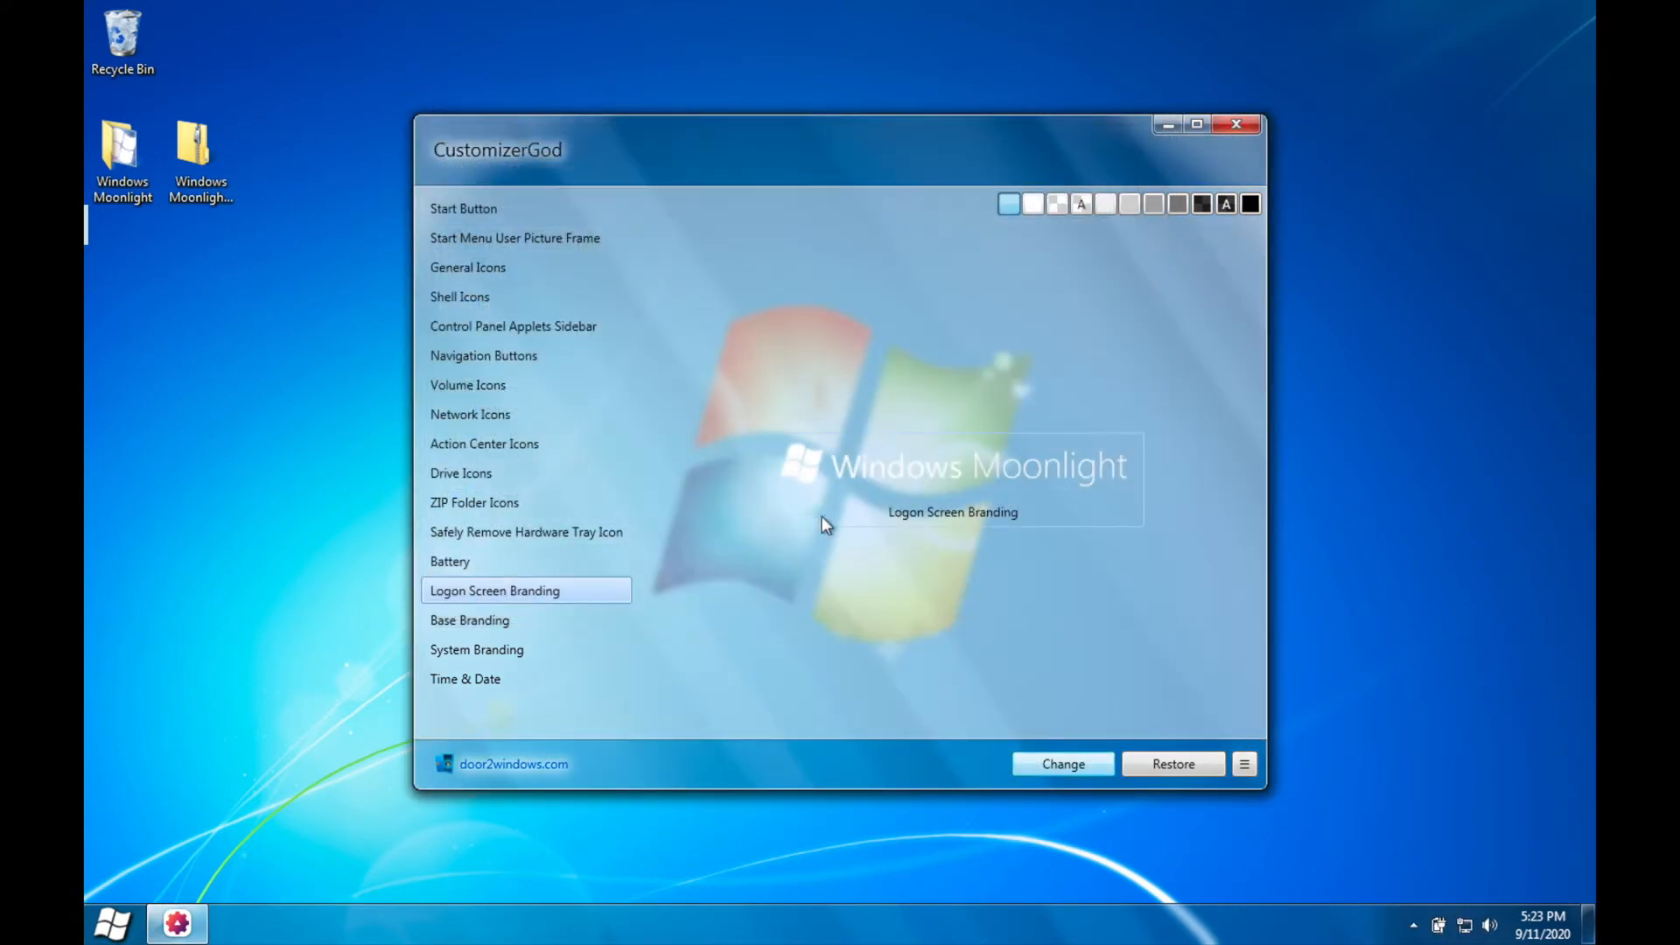
# Step: Replace the Base Branding graphic for the Alt+F4 dialog and About Windows with the Winver image
pyautogui.click(560, 623)
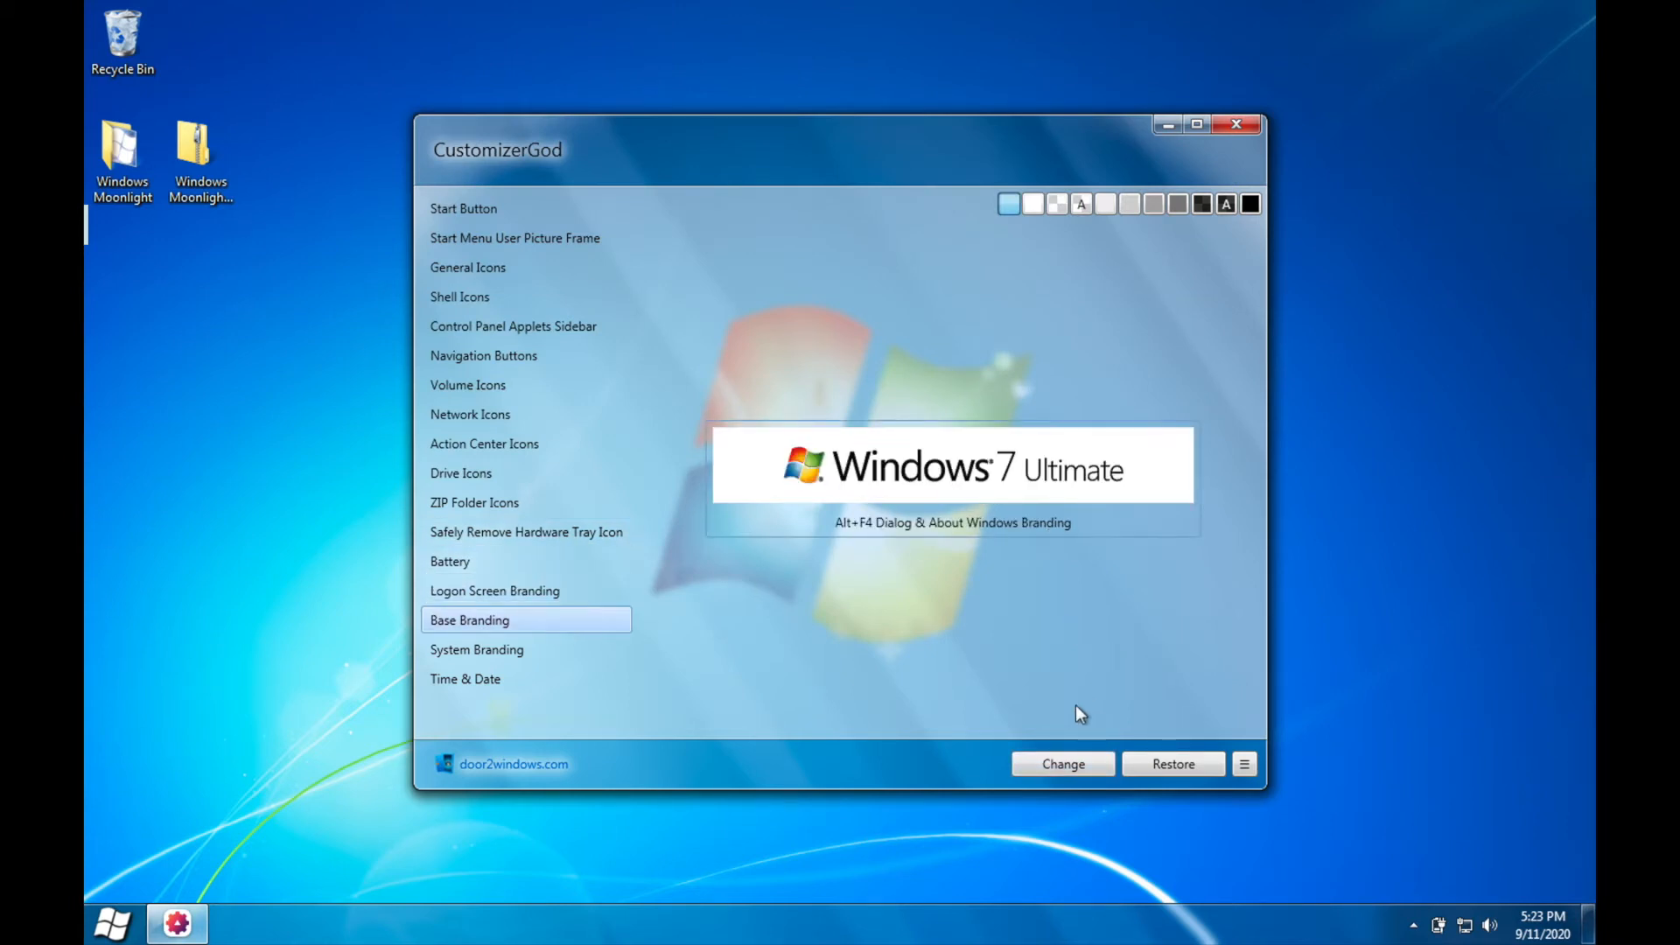
pyautogui.click(1038, 761)
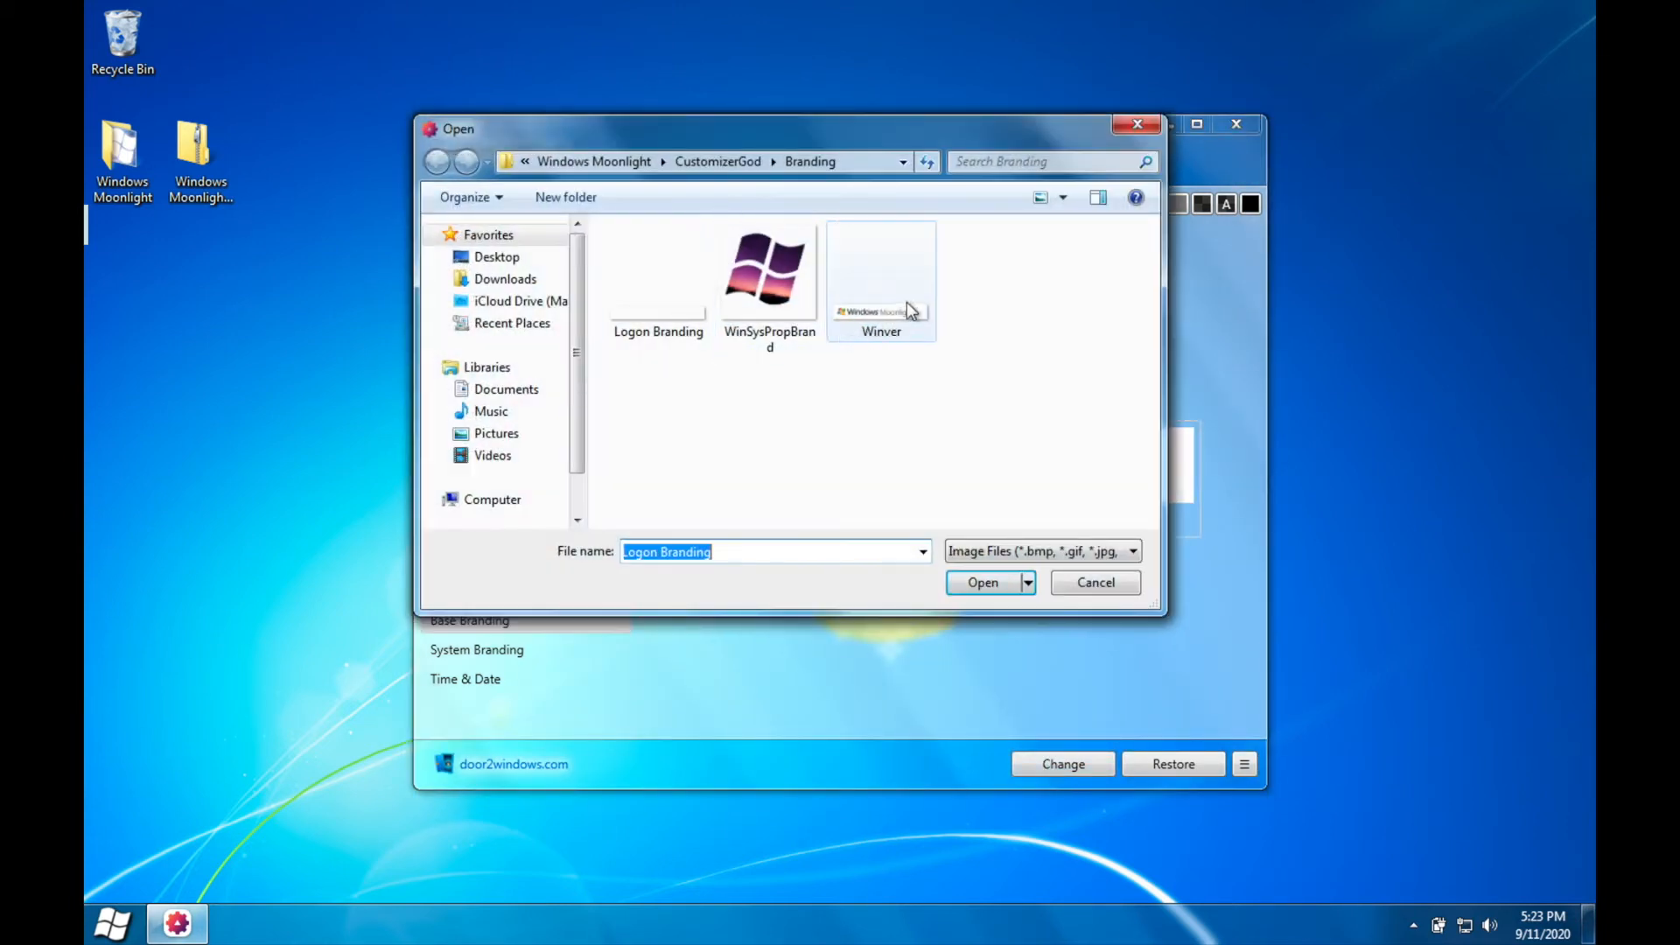
pyautogui.doubleClick(907, 302)
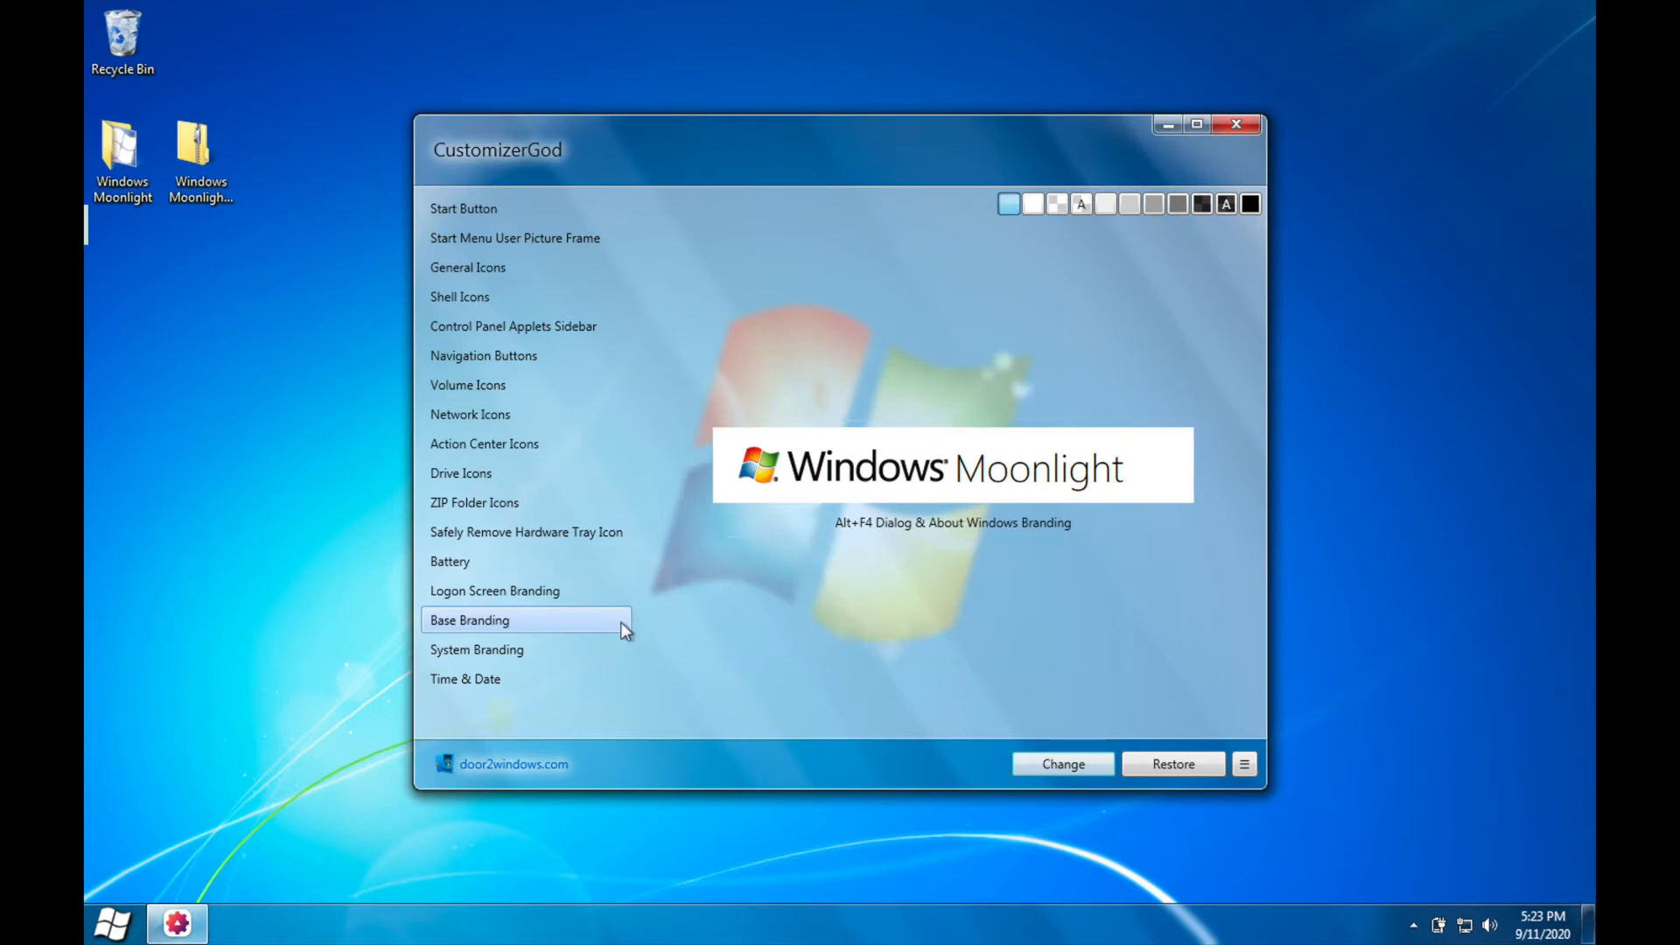
# Step: Replace the System Branding logo with the WinSysPropBrand image and close CustomizerGod
pyautogui.click(517, 649)
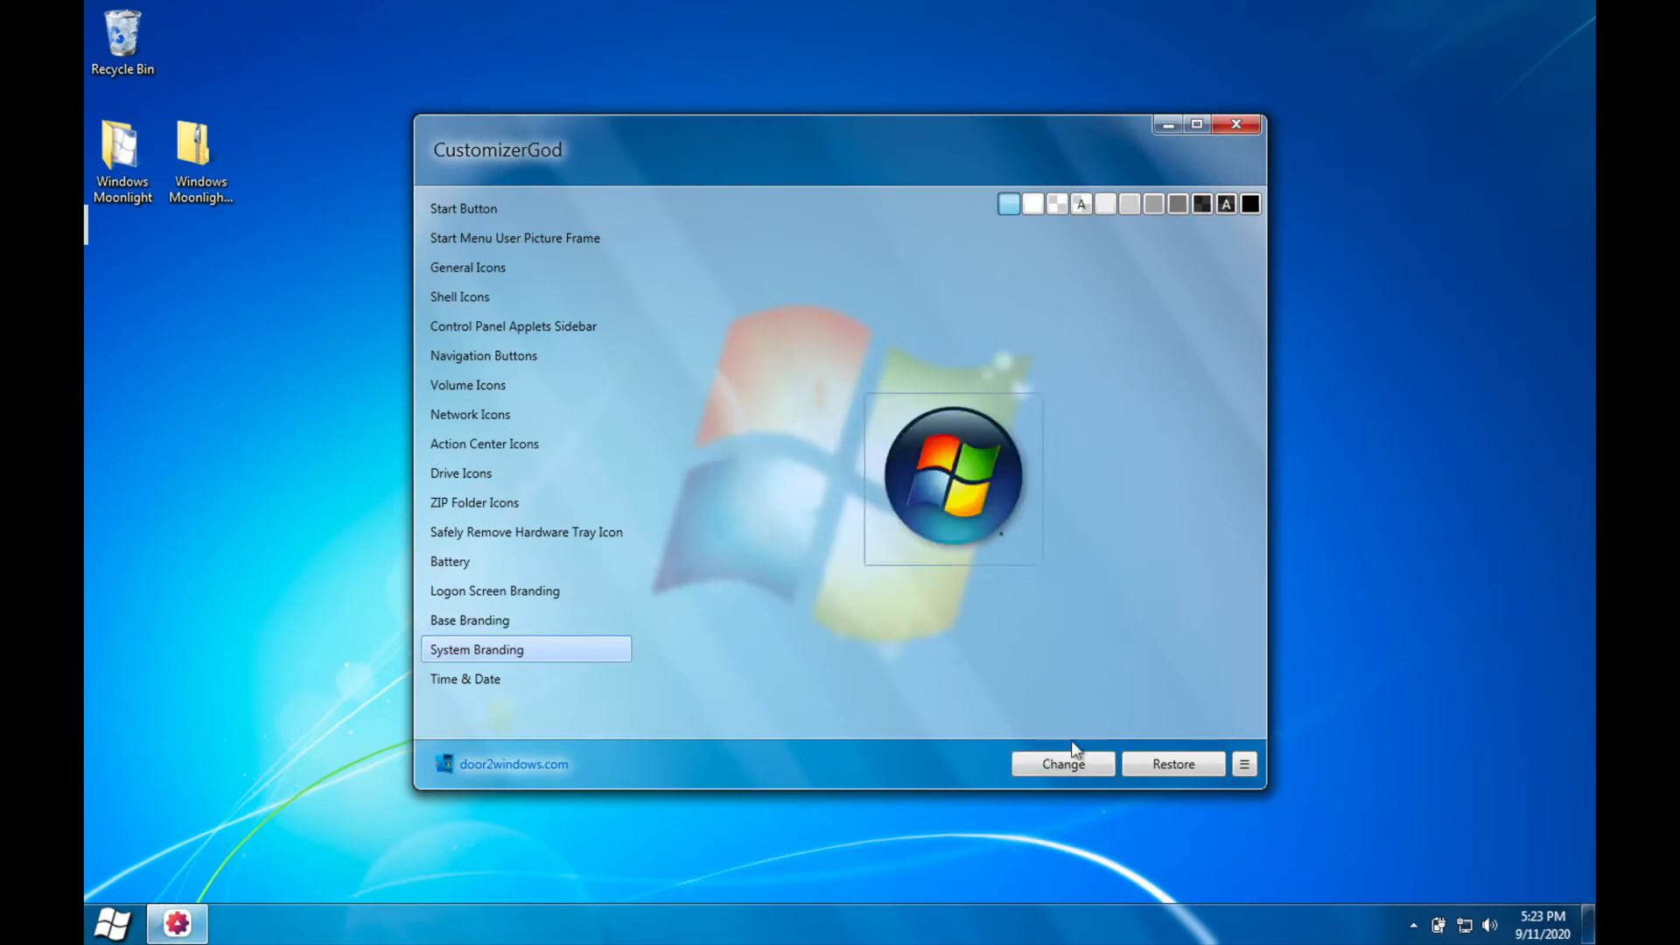
pyautogui.click(1069, 770)
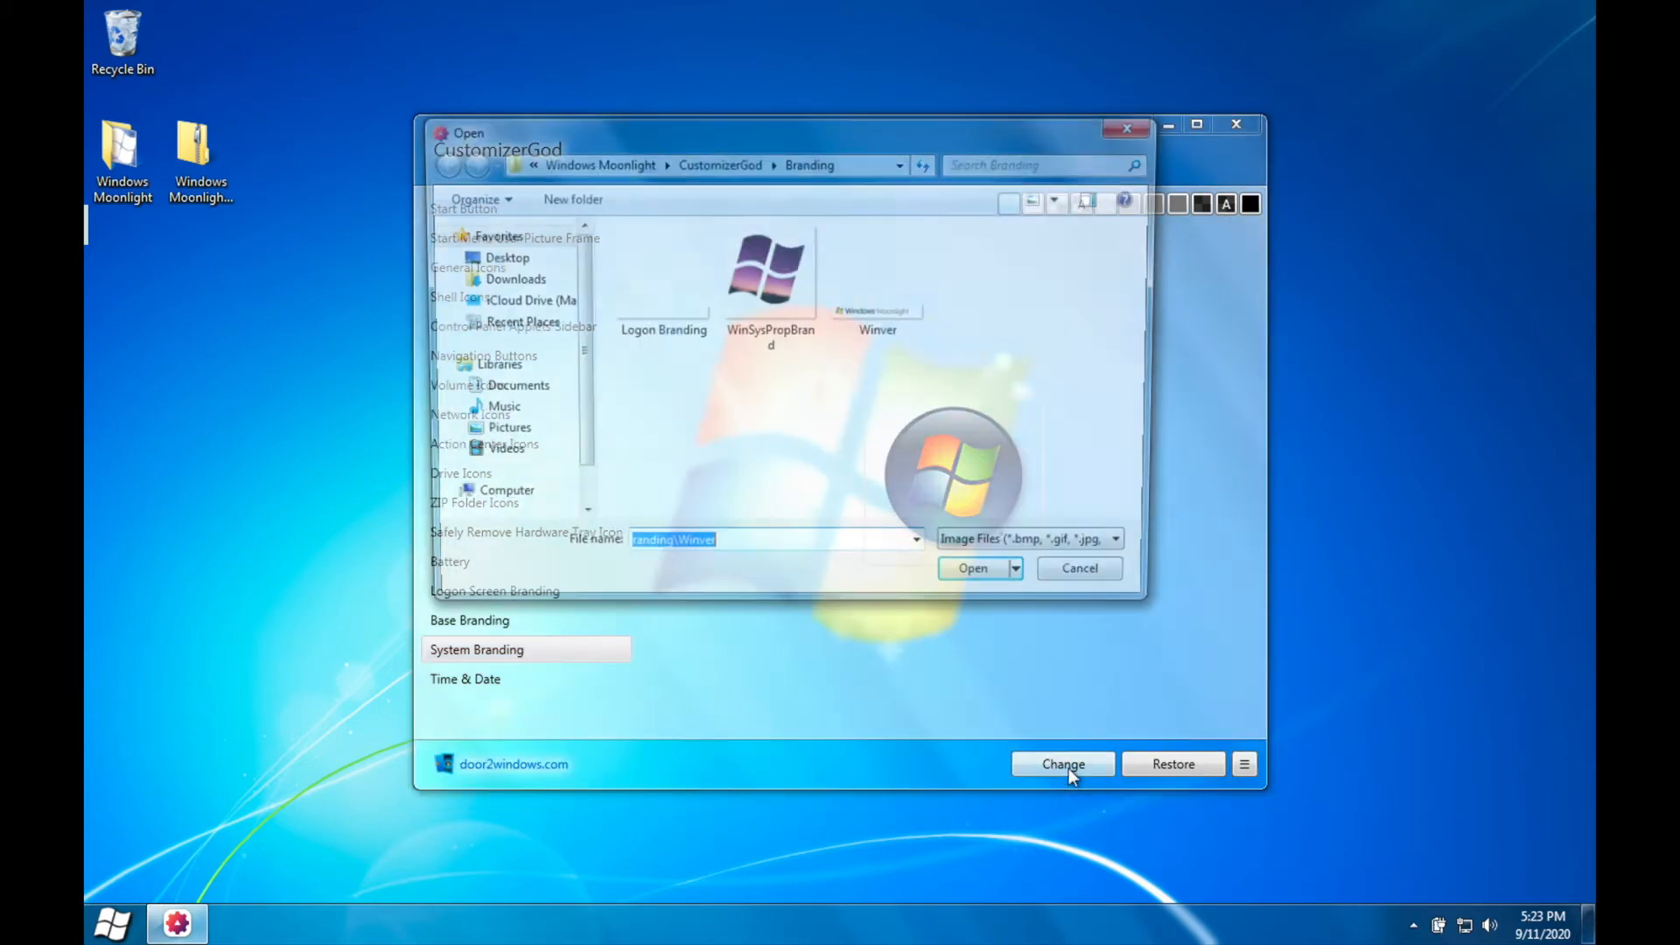
pyautogui.doubleClick(802, 282)
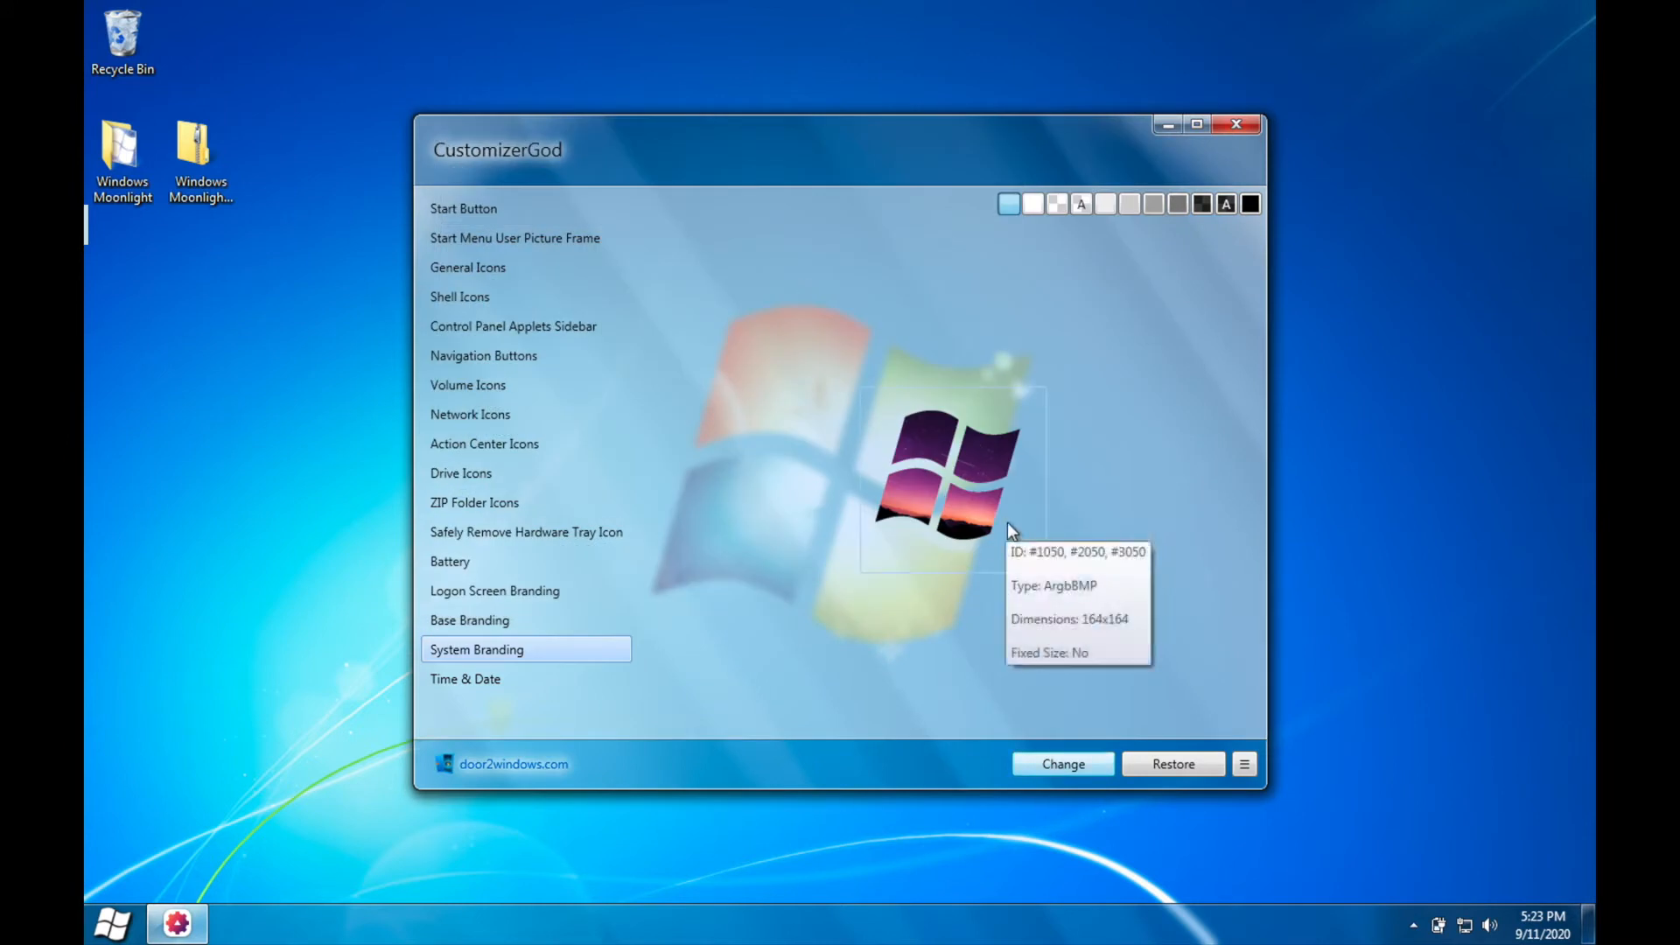
pyautogui.click(1240, 125)
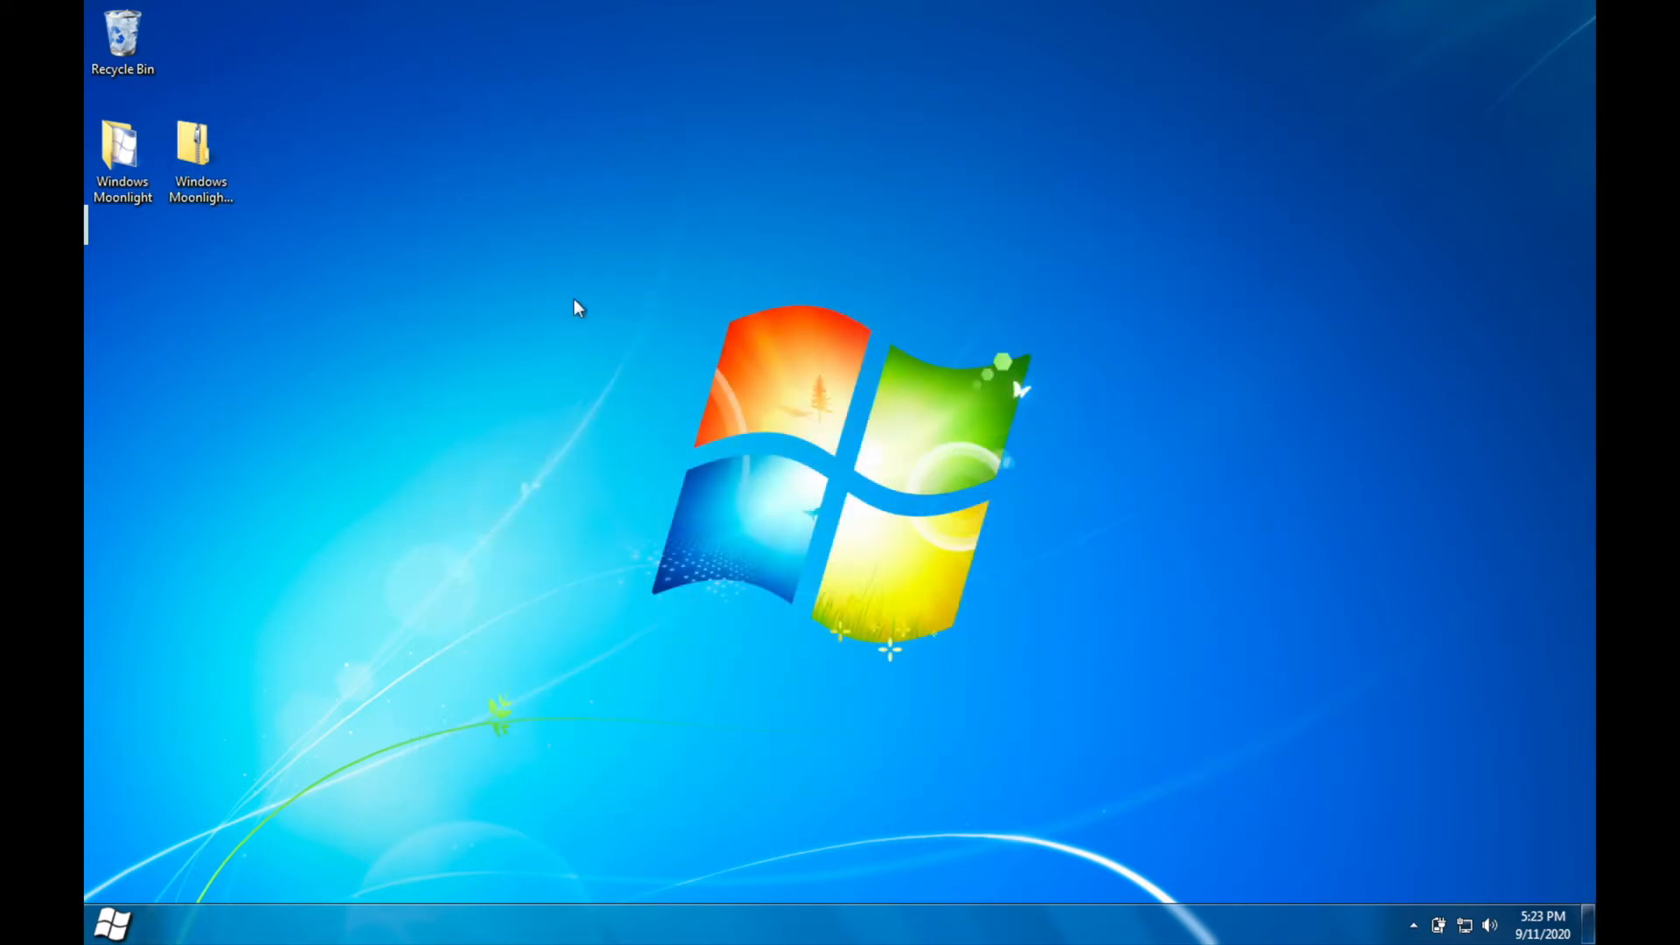
# Step: Examine the new branding in the Computer properties, through the Run command and on the security screen
pyautogui.click(112, 924)
pyautogui.rightClick(486, 662)
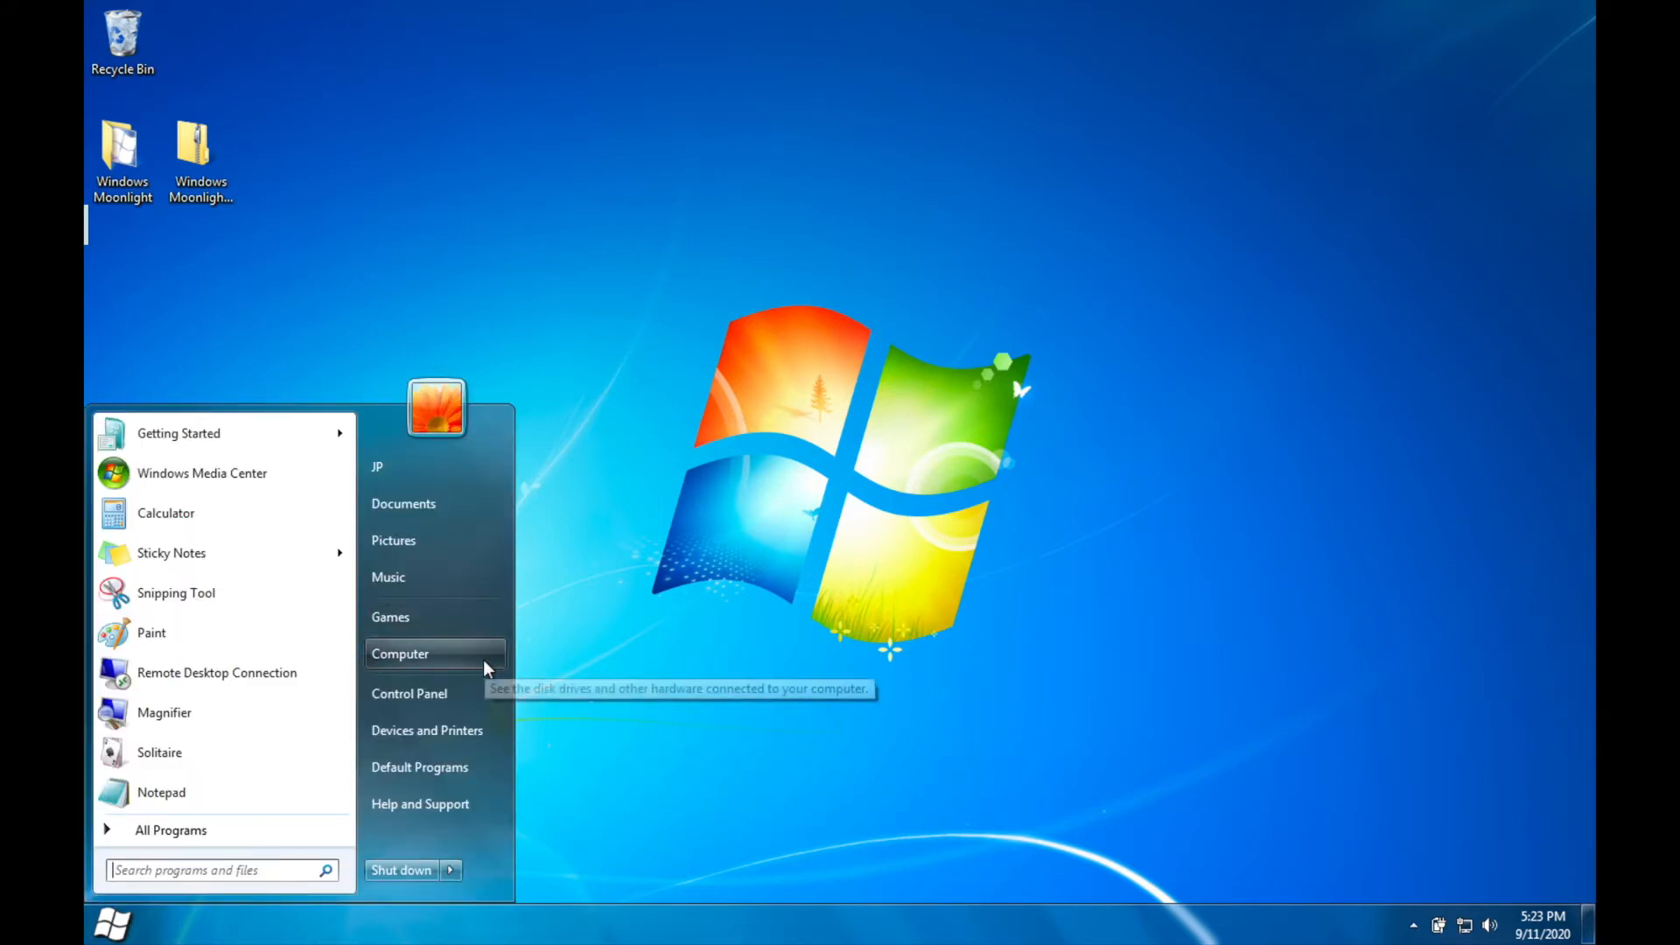
pyautogui.click(547, 837)
pyautogui.click(1293, 163)
pyautogui.press('super+r')
pyautogui.press('Return')
pyautogui.hotkey('ctrl', 'alt', 'Delete')
pyautogui.click(838, 679)
# Step: Launch the EasyBCD2.4 installer from the EasyBCD folder inside Windows Moonlight and grant it administrator permission
pyautogui.click(116, 140)
pyautogui.doubleClick(117, 140)
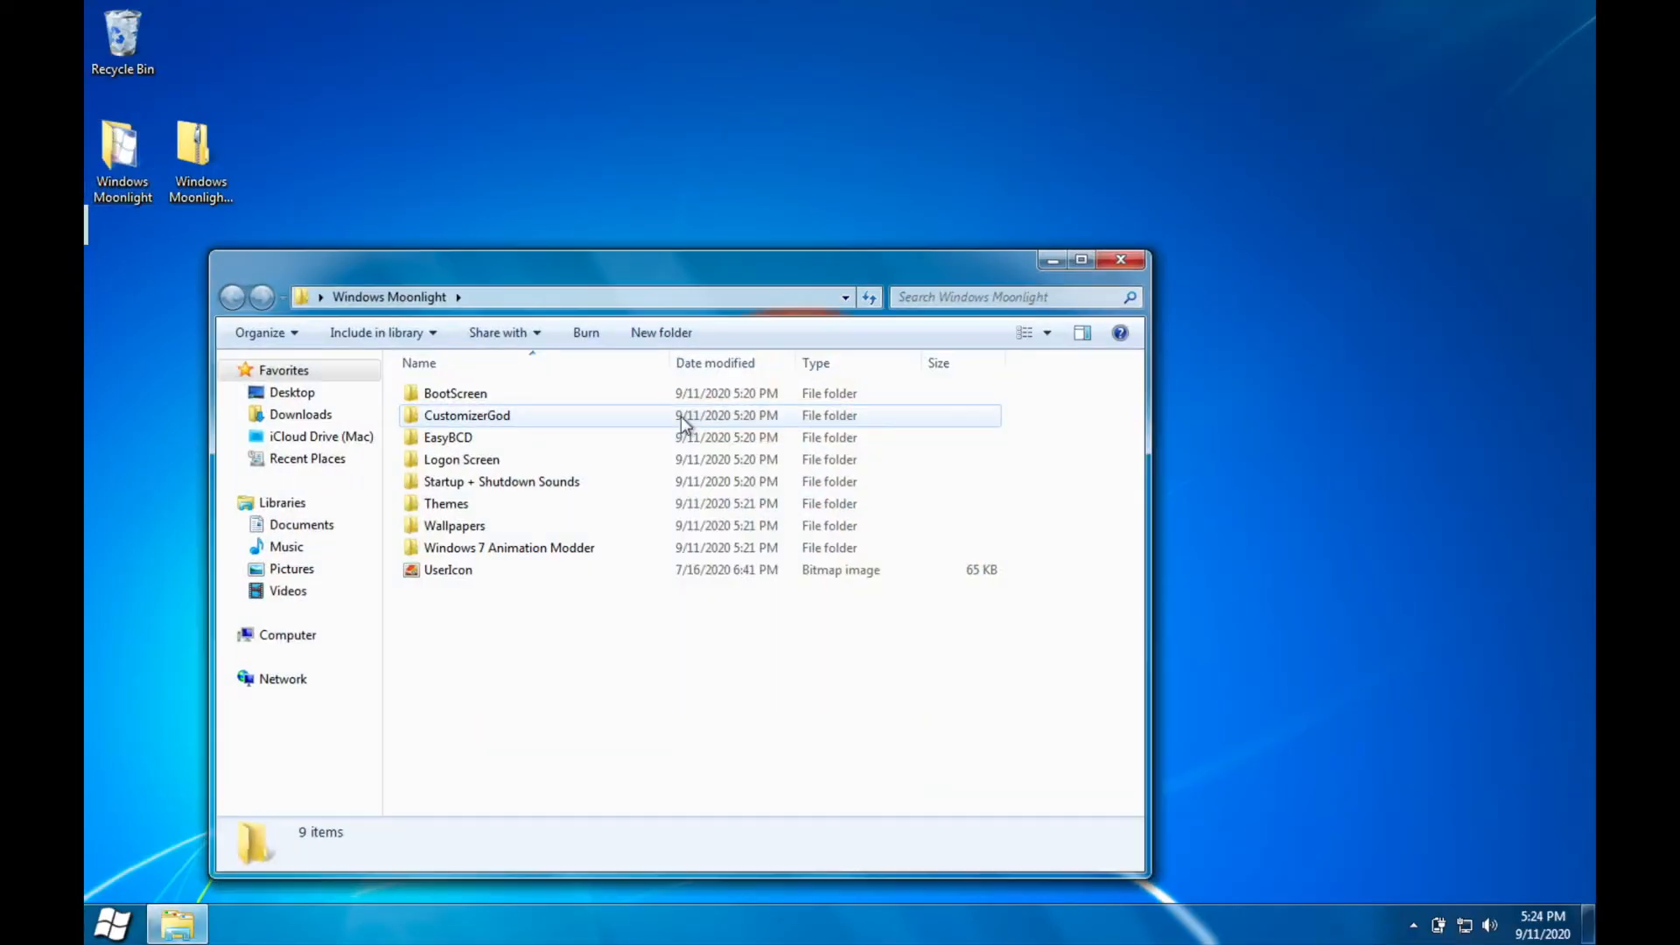
pyautogui.doubleClick(602, 436)
pyautogui.doubleClick(537, 392)
pyautogui.click(772, 628)
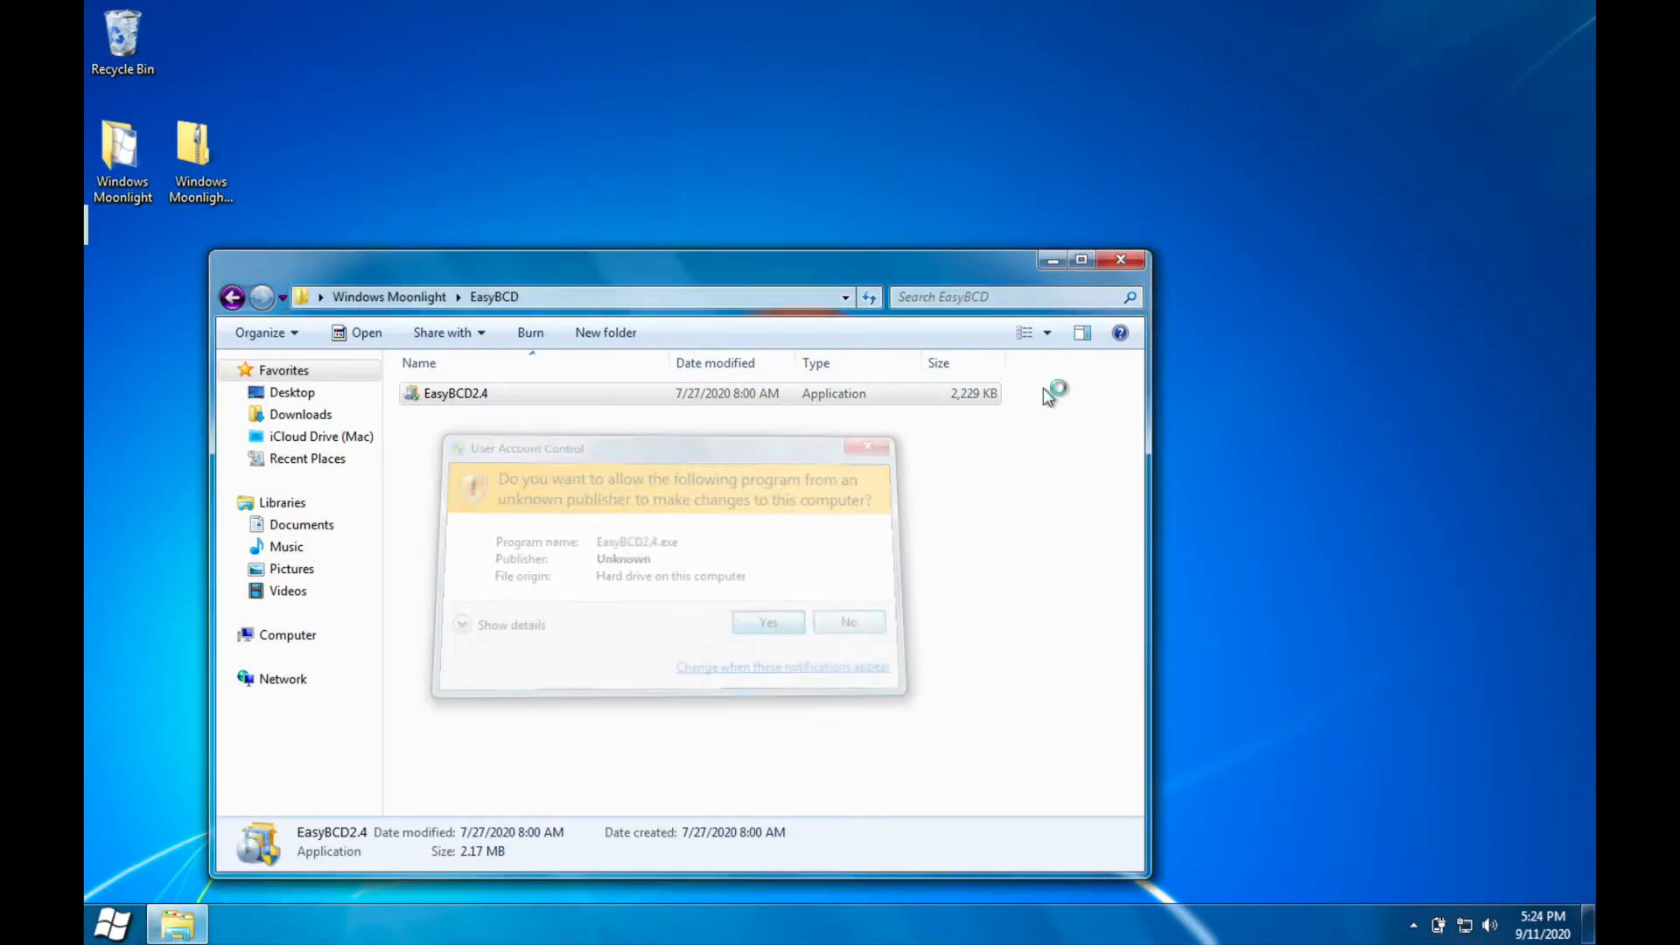
# Step: Accept the license agreement, complete the EasyBCD 2.4 installation with the default options and launch the program
pyautogui.click(950, 628)
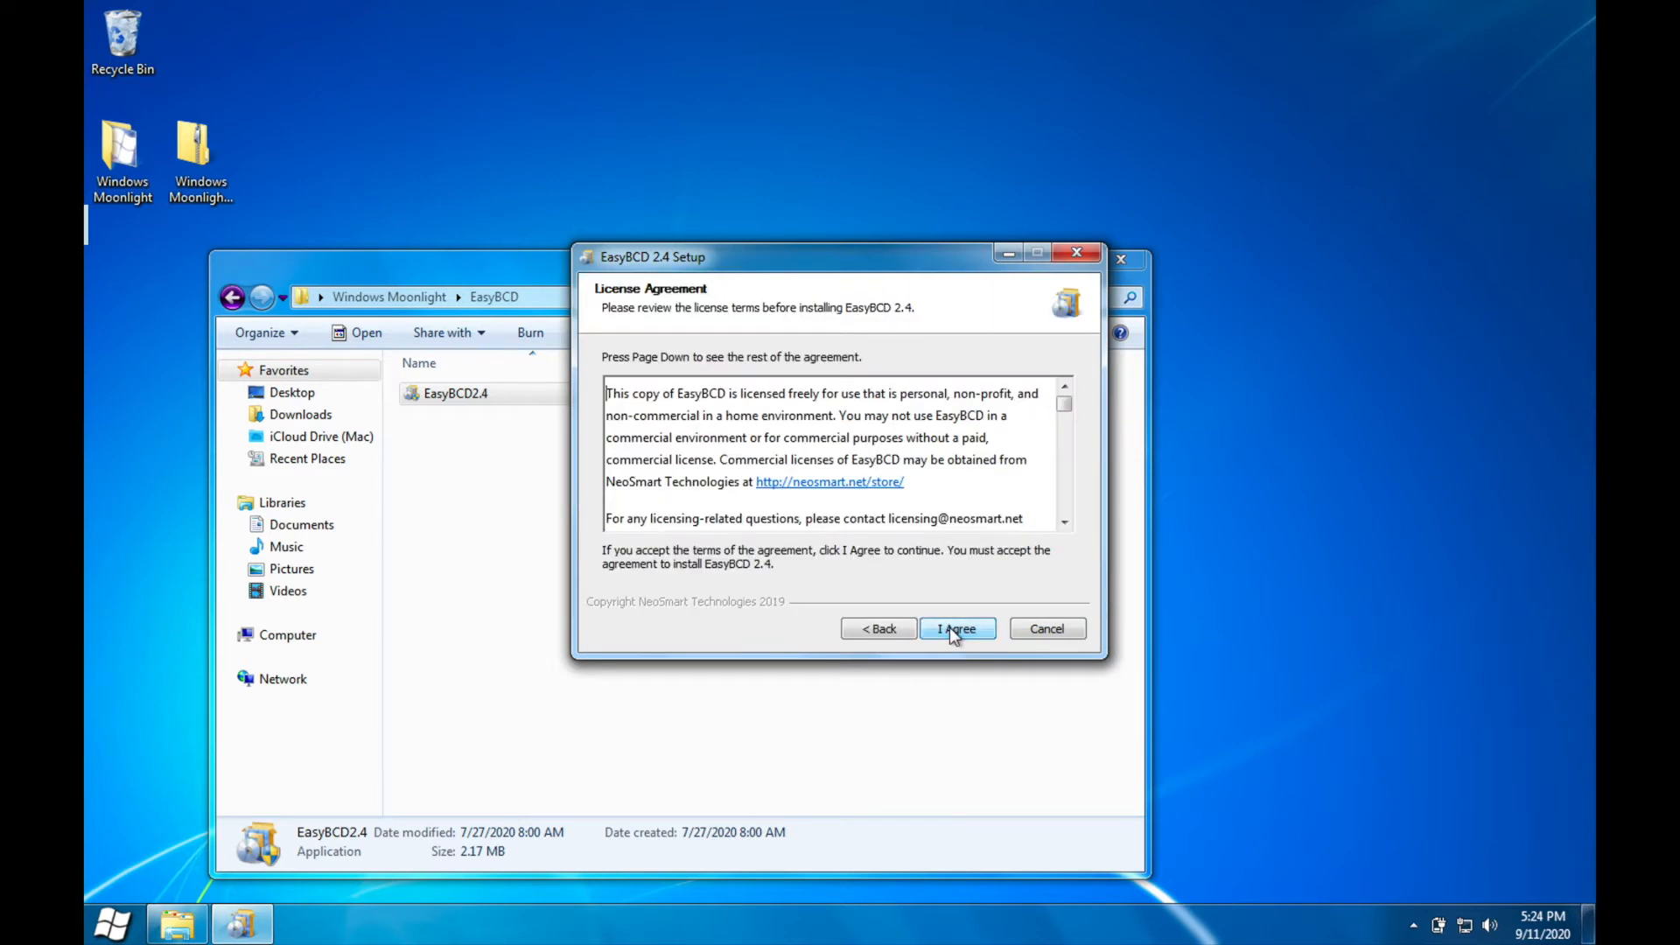
pyautogui.click(950, 628)
pyautogui.click(950, 629)
pyautogui.click(950, 628)
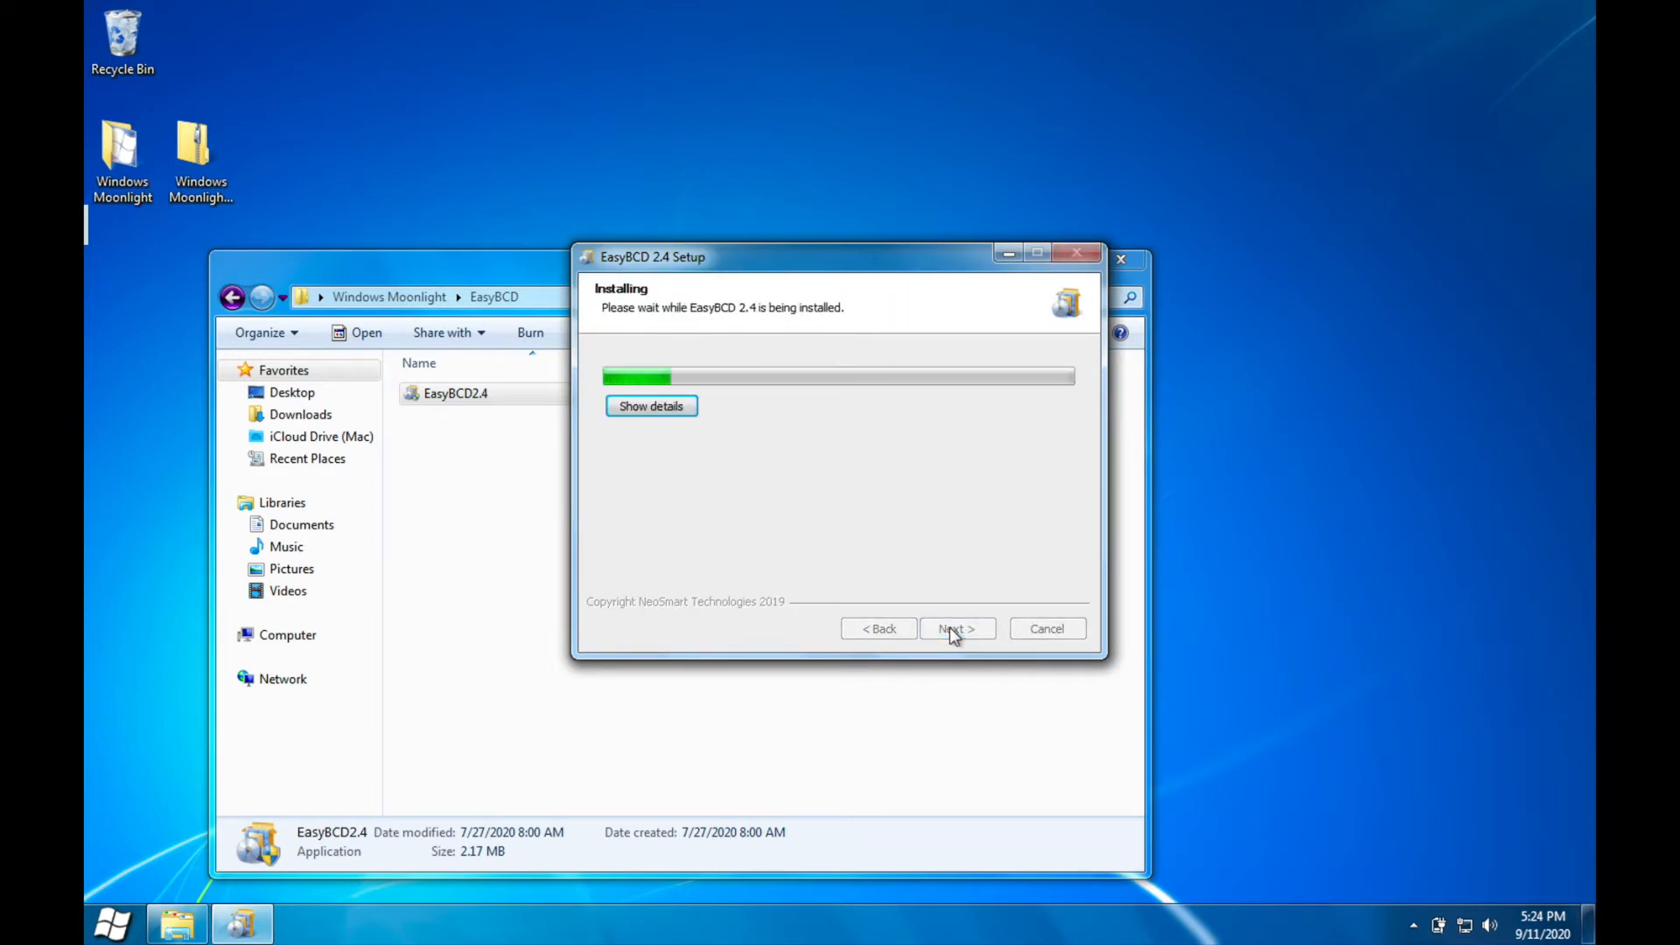
pyautogui.click(952, 628)
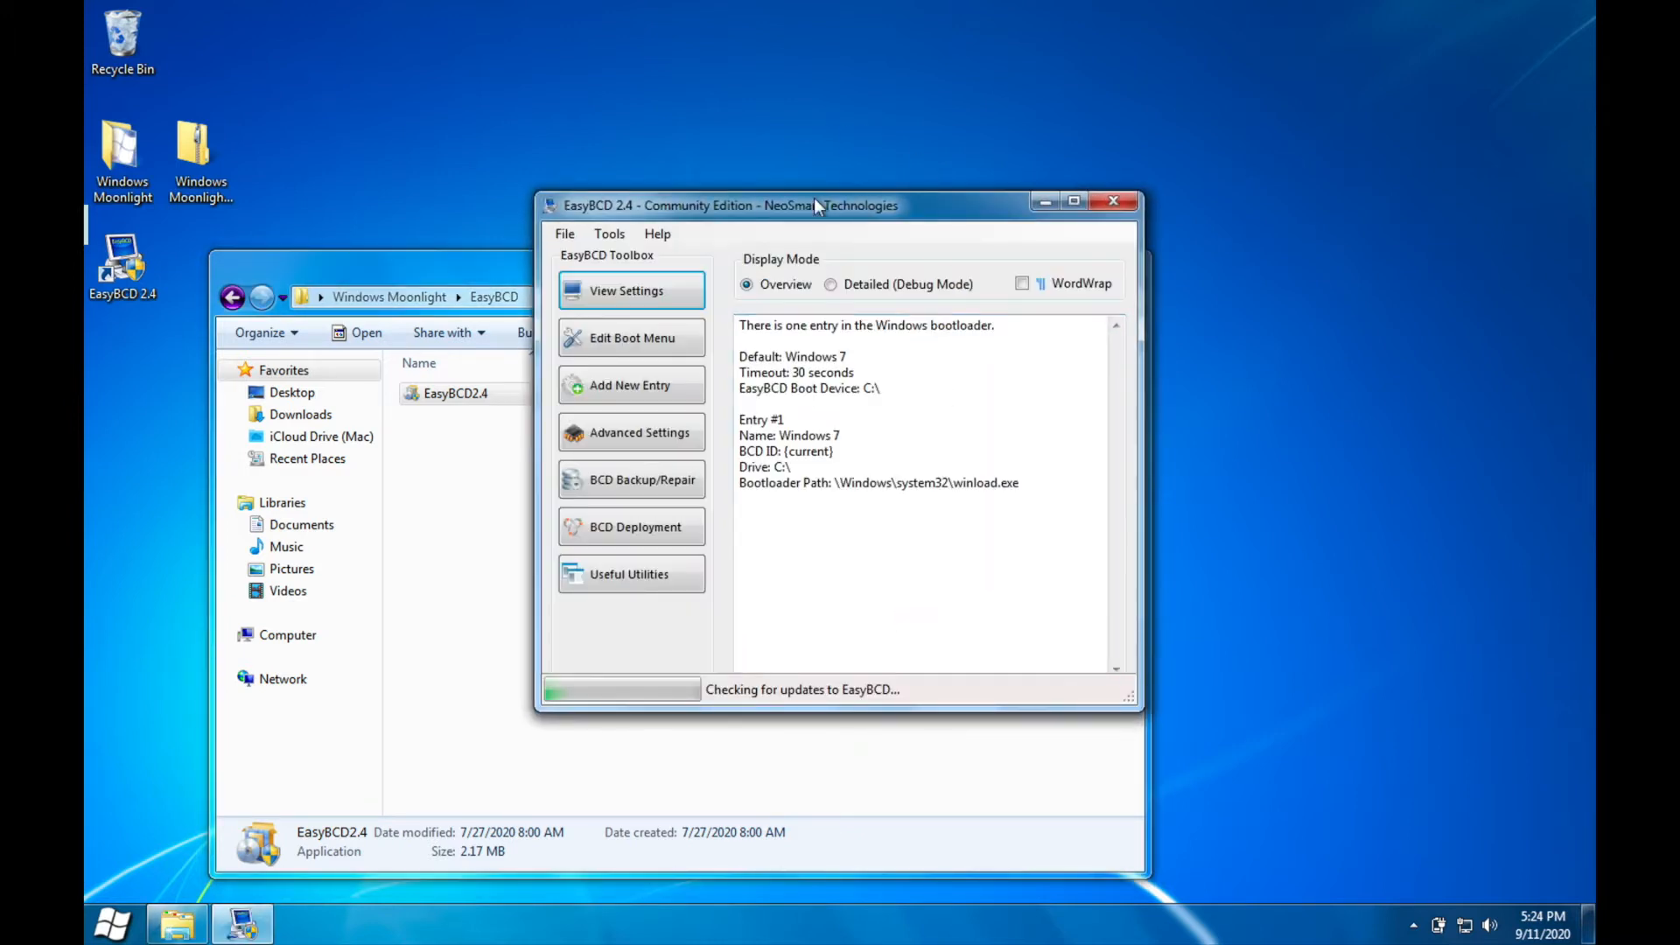
# Step: Rename the Windows 7 boot menu entry to Windows Moonlight and save the bootloader settings
pyautogui.click(632, 338)
pyautogui.click(635, 282)
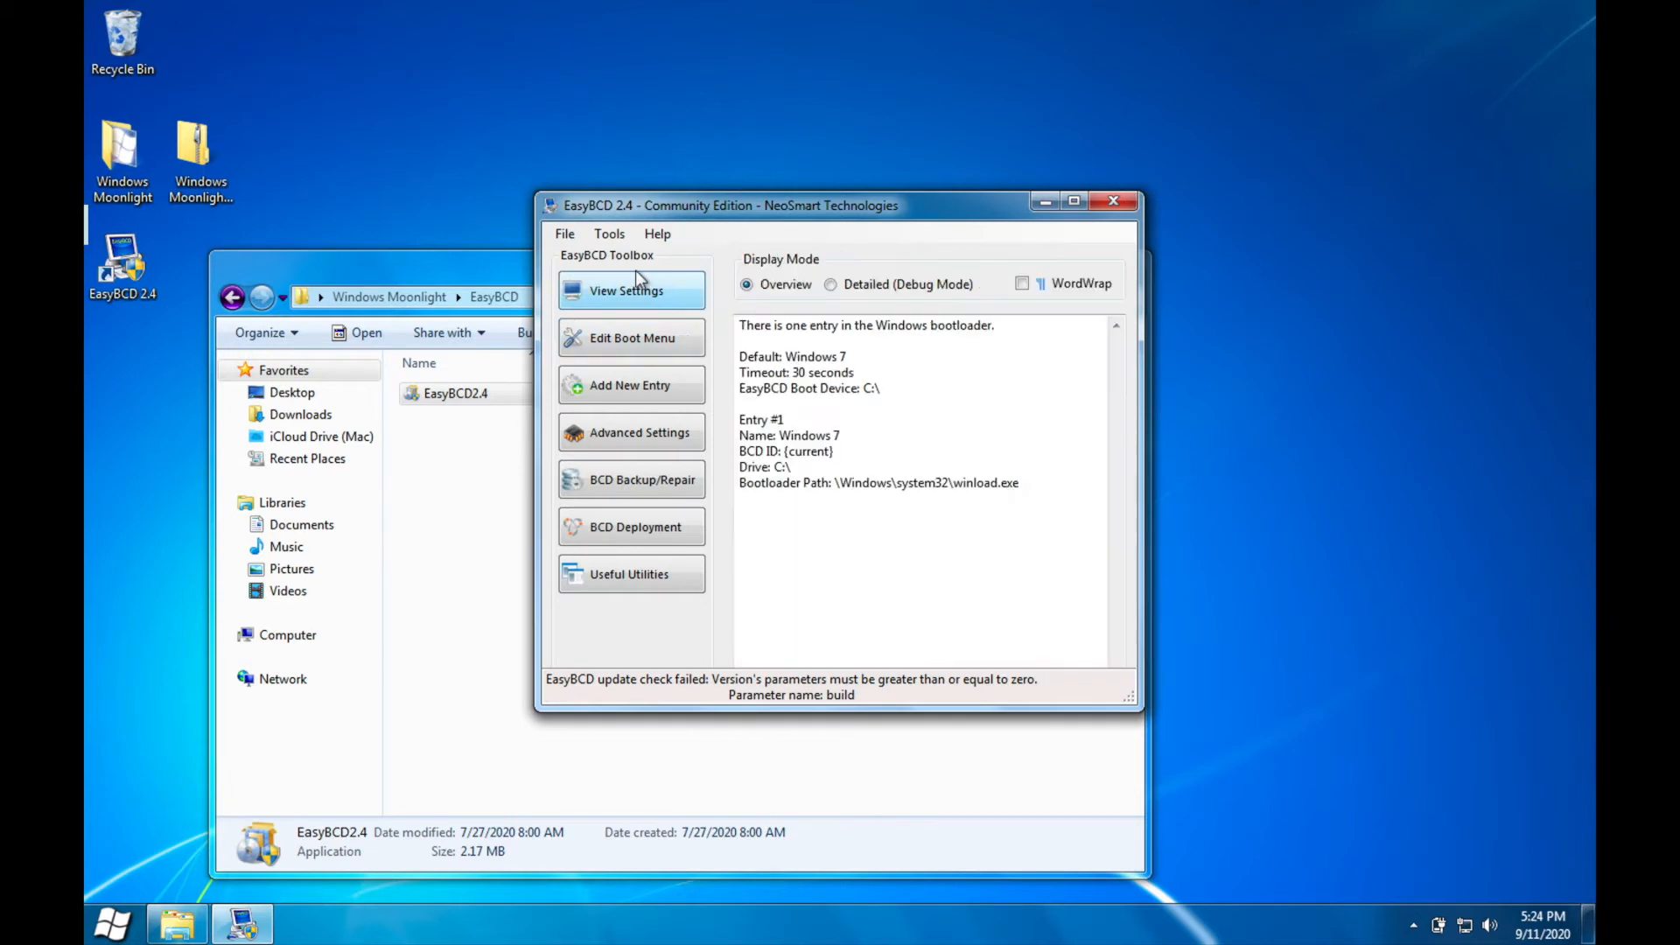
pyautogui.click(611, 349)
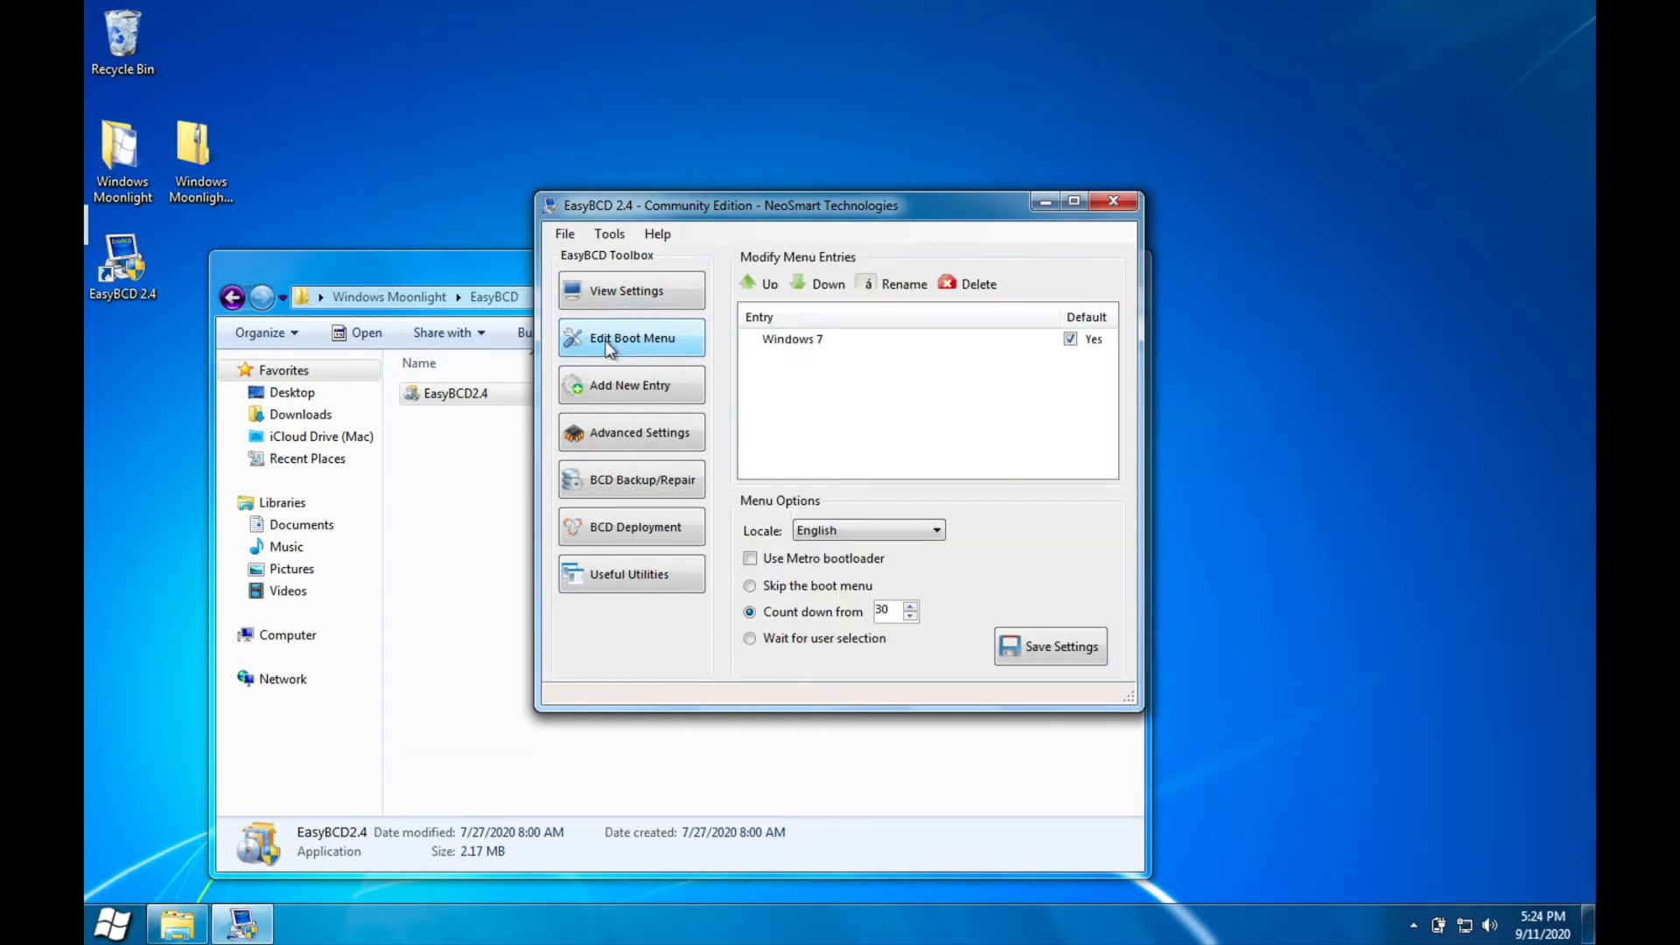
pyautogui.click(793, 341)
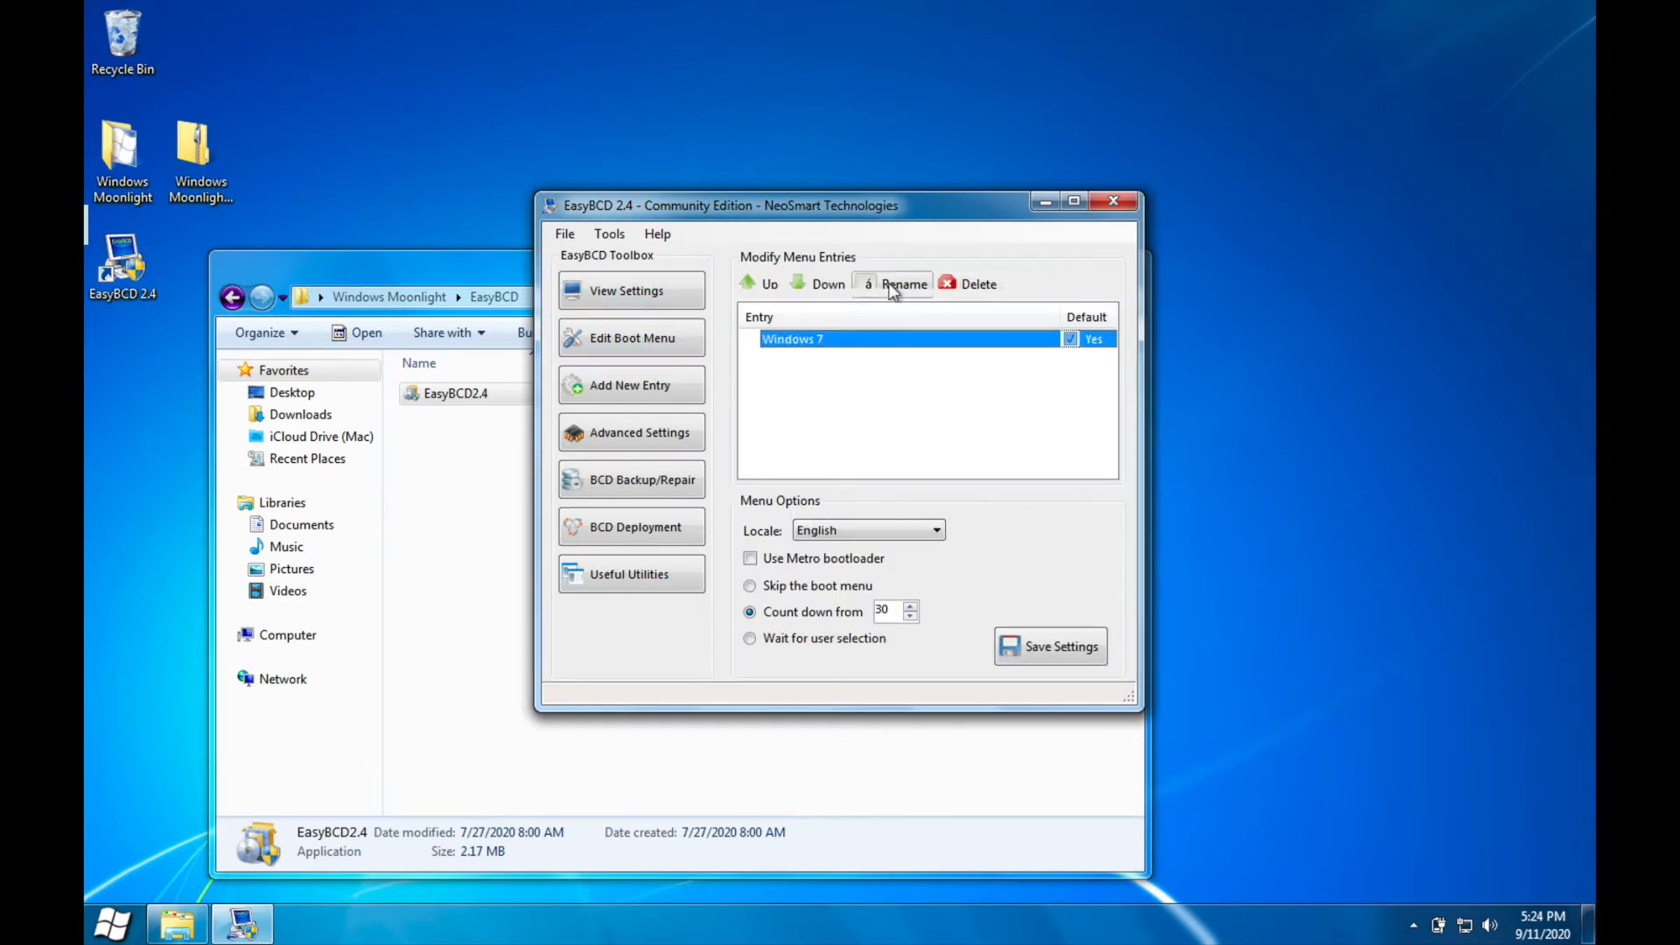
pyautogui.click(918, 289)
pyautogui.write('WIn')
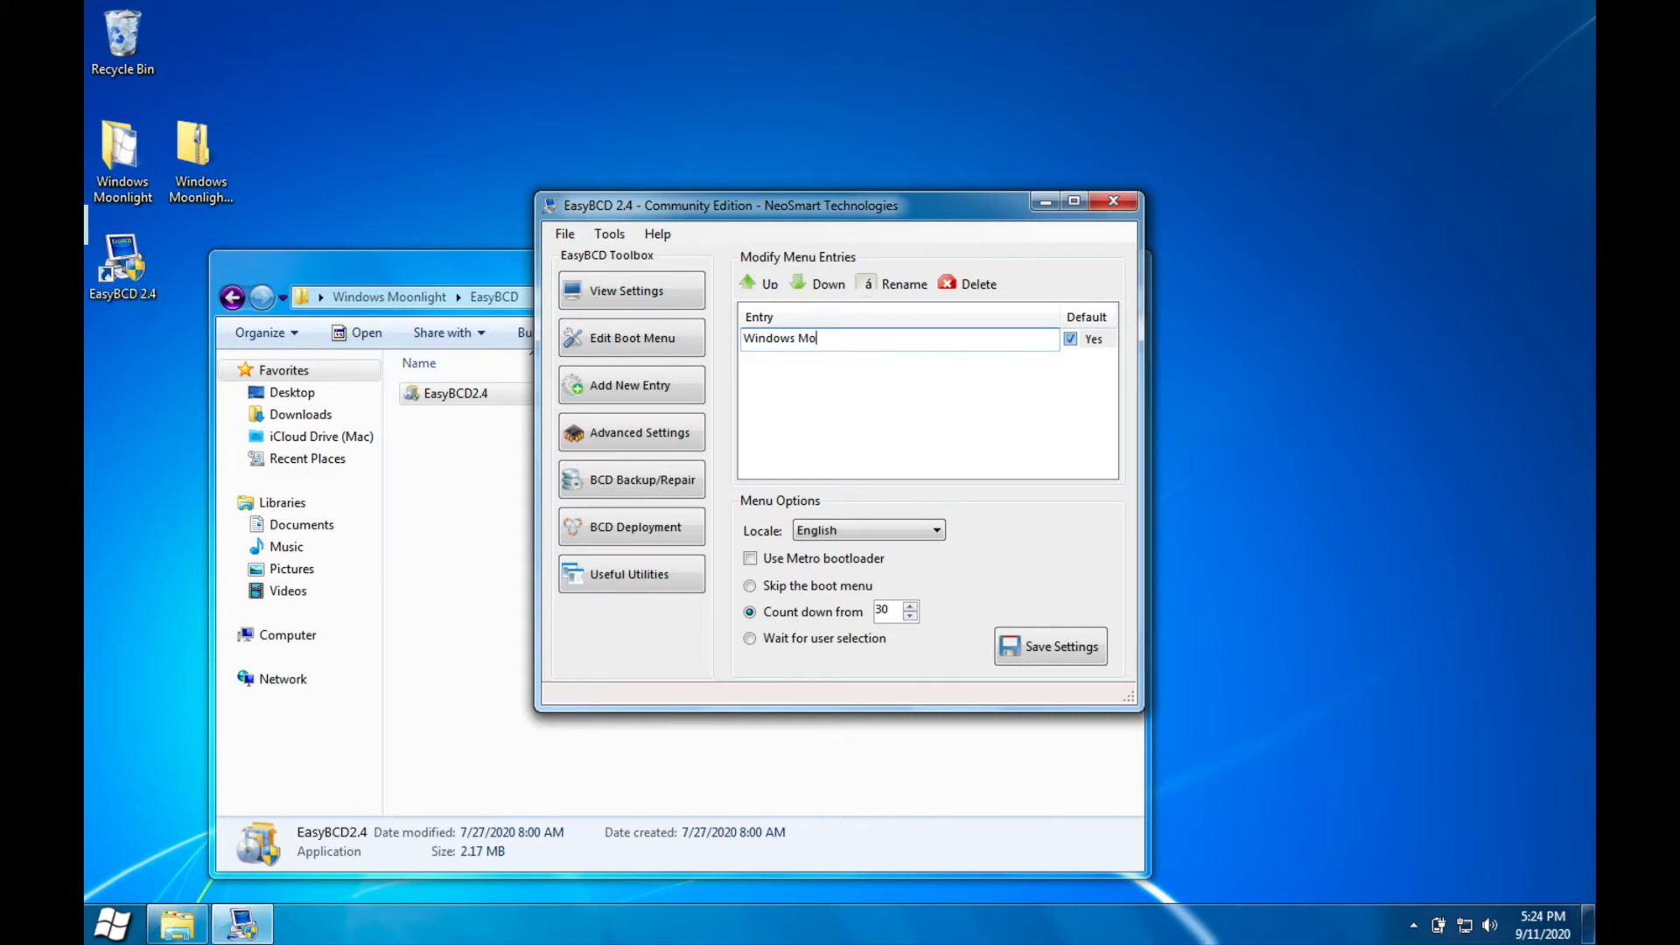
pyautogui.write('t')
pyautogui.click(1052, 649)
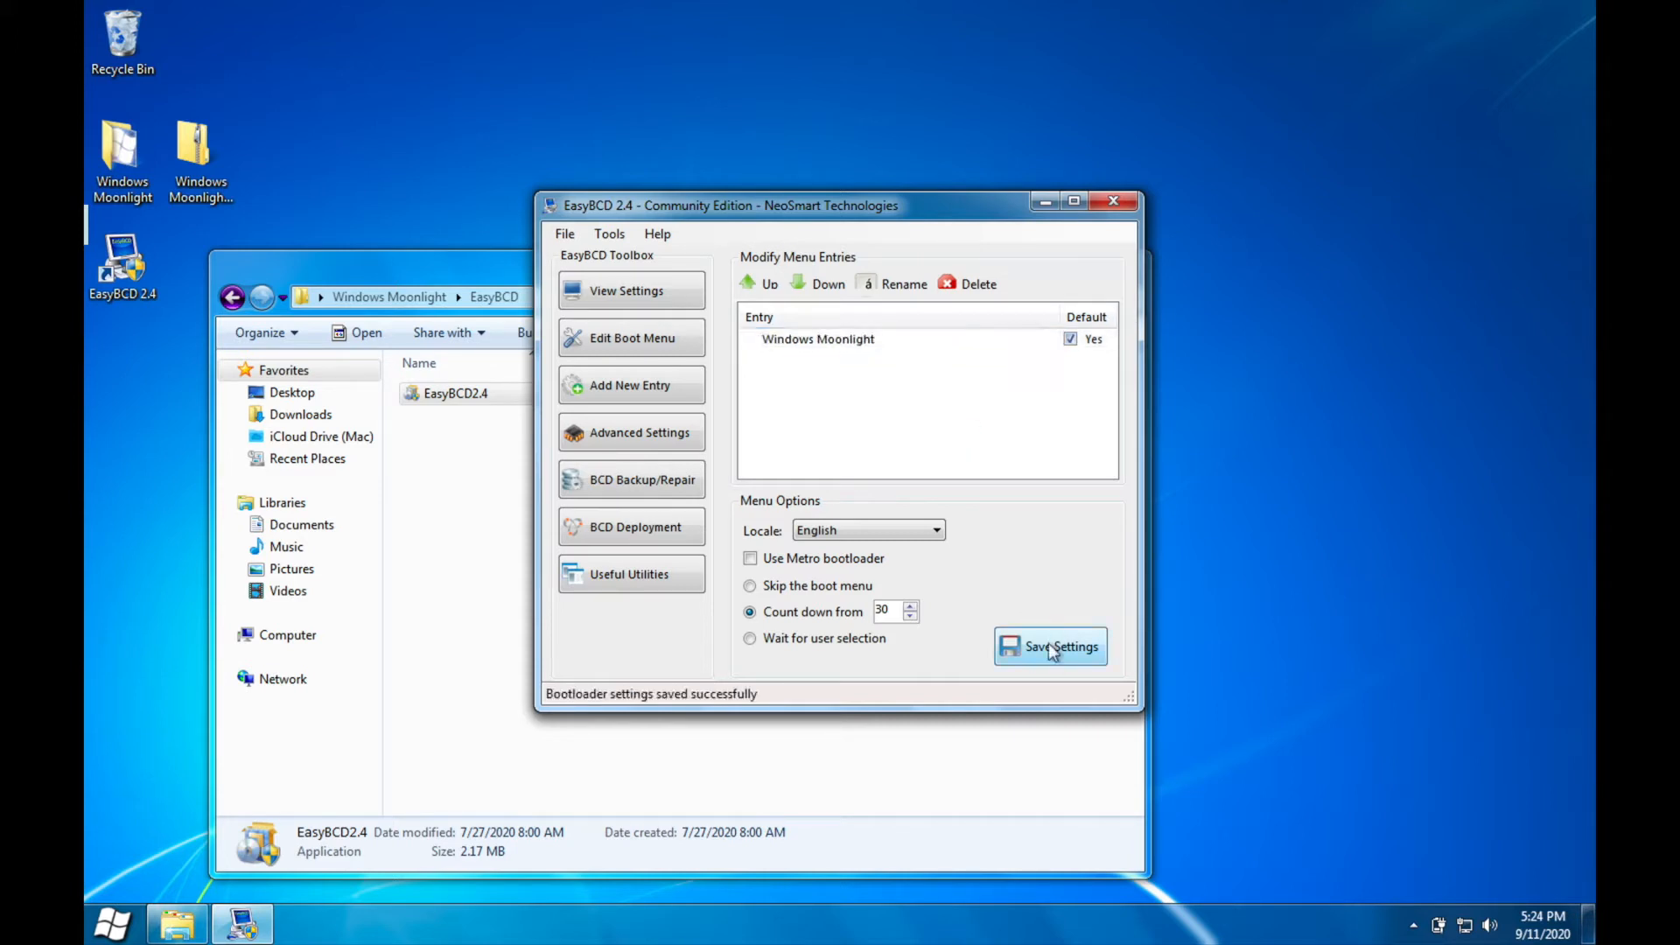
# Step: Close EasyBCD, answer its donation prompt and close the Internet Explorer window
pyautogui.click(1109, 199)
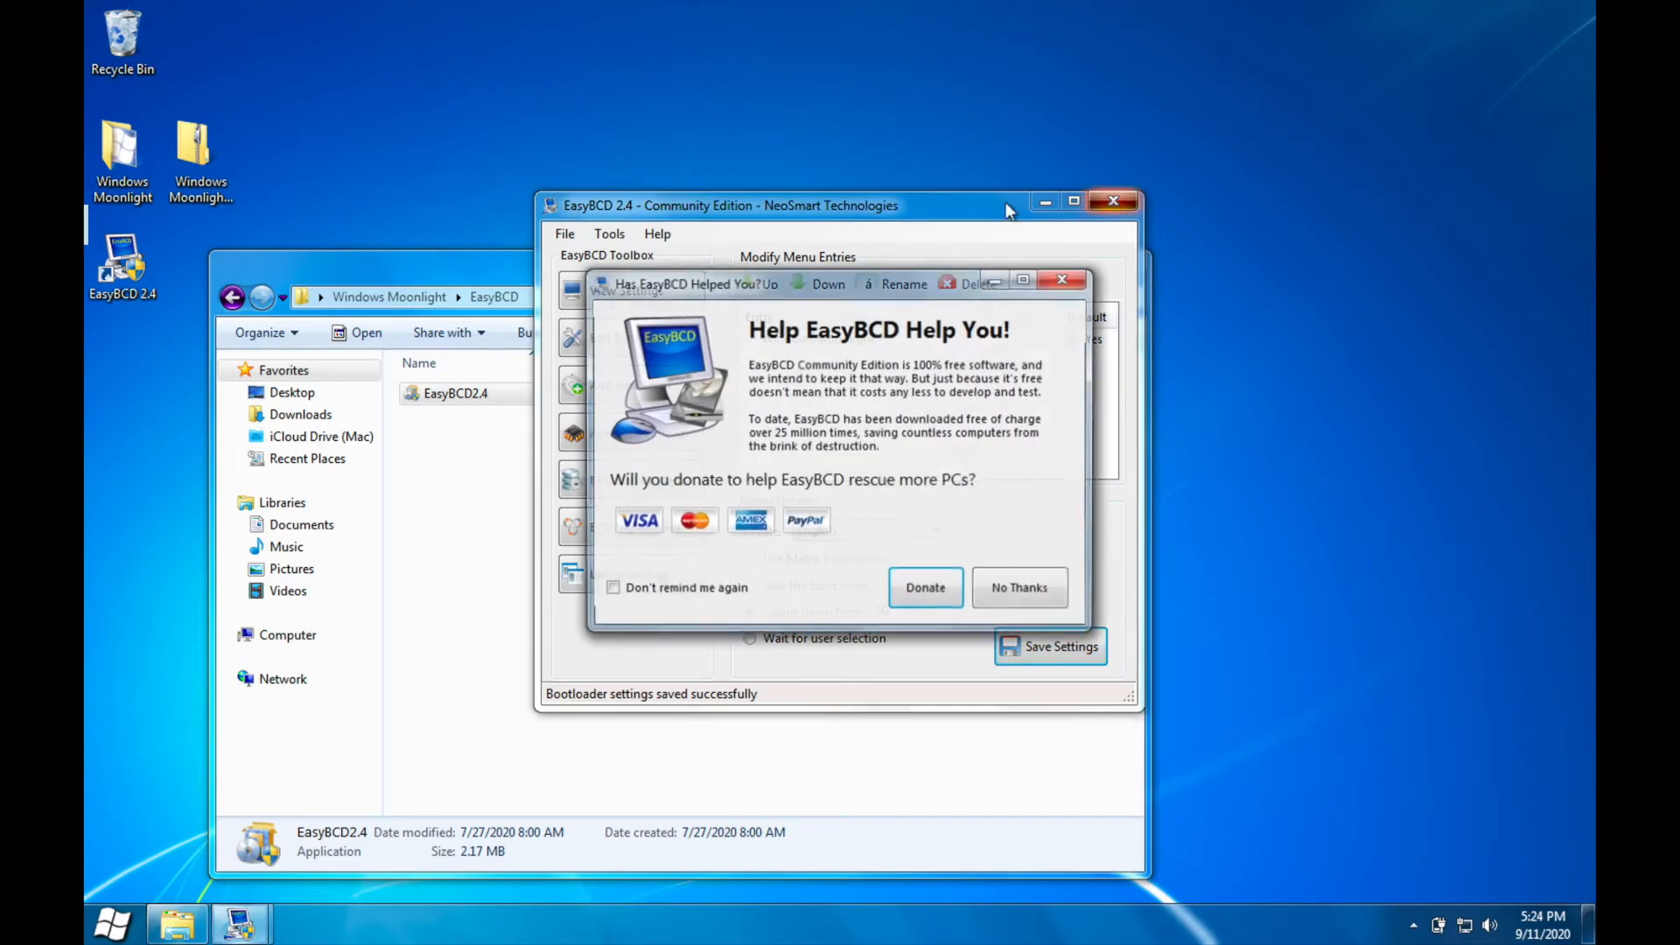
pyautogui.click(930, 588)
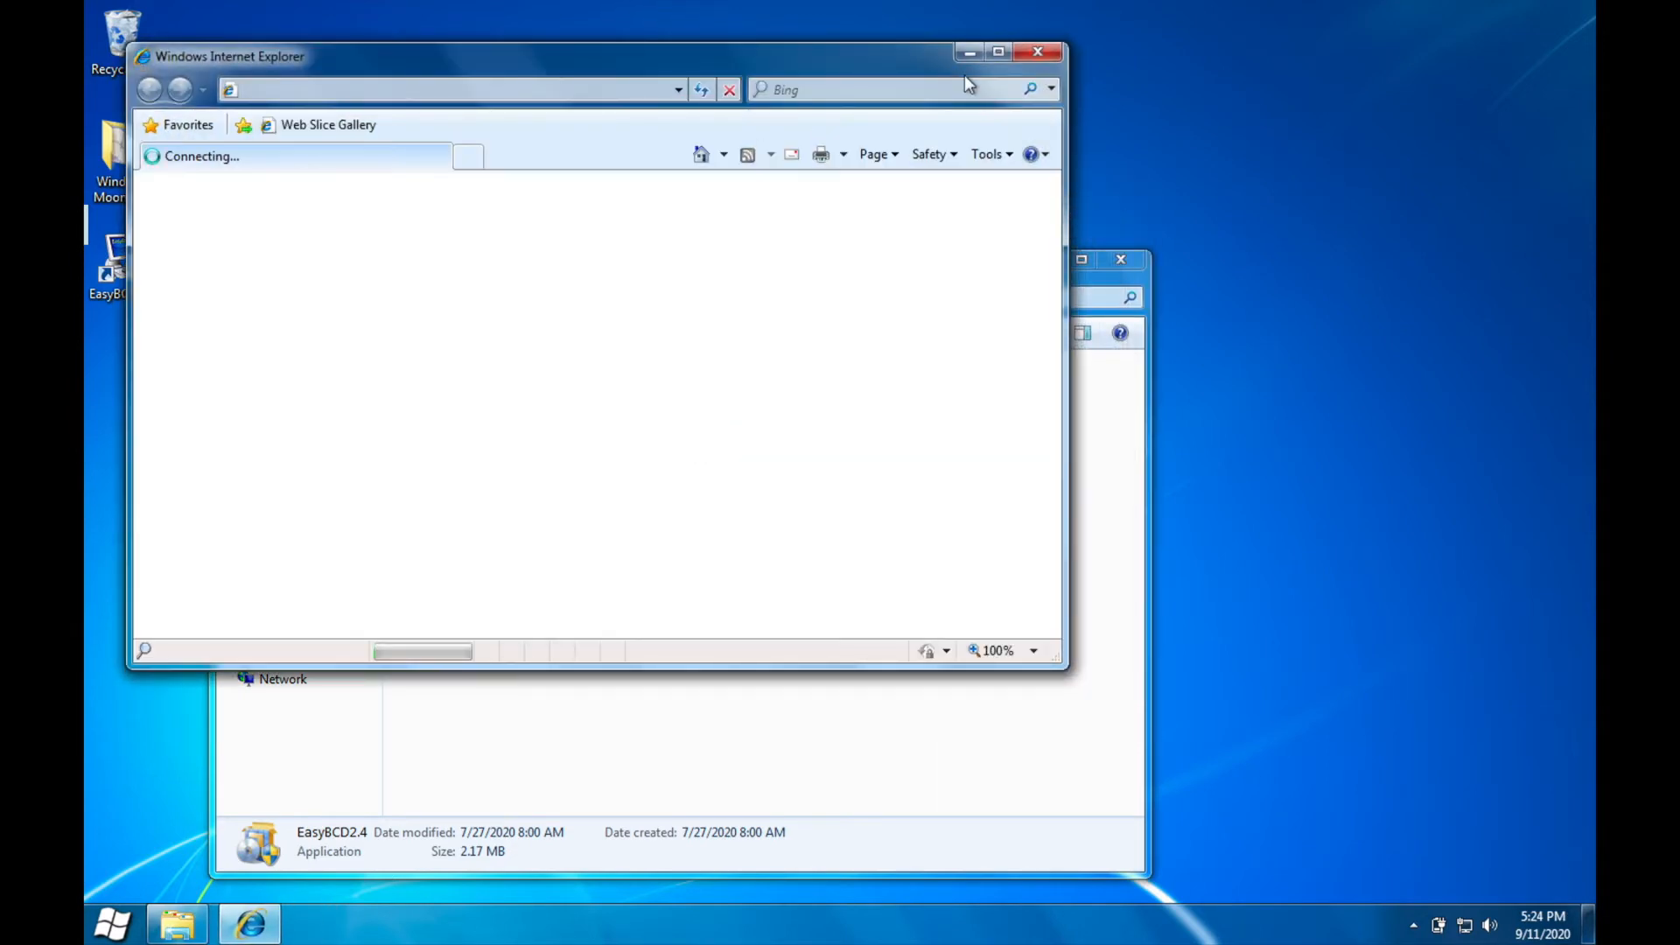
pyautogui.click(1039, 53)
# Step: Install LogonStudio from the Logon Screen folder inside Windows Moonlight with administrator permission and the default options
pyautogui.click(238, 304)
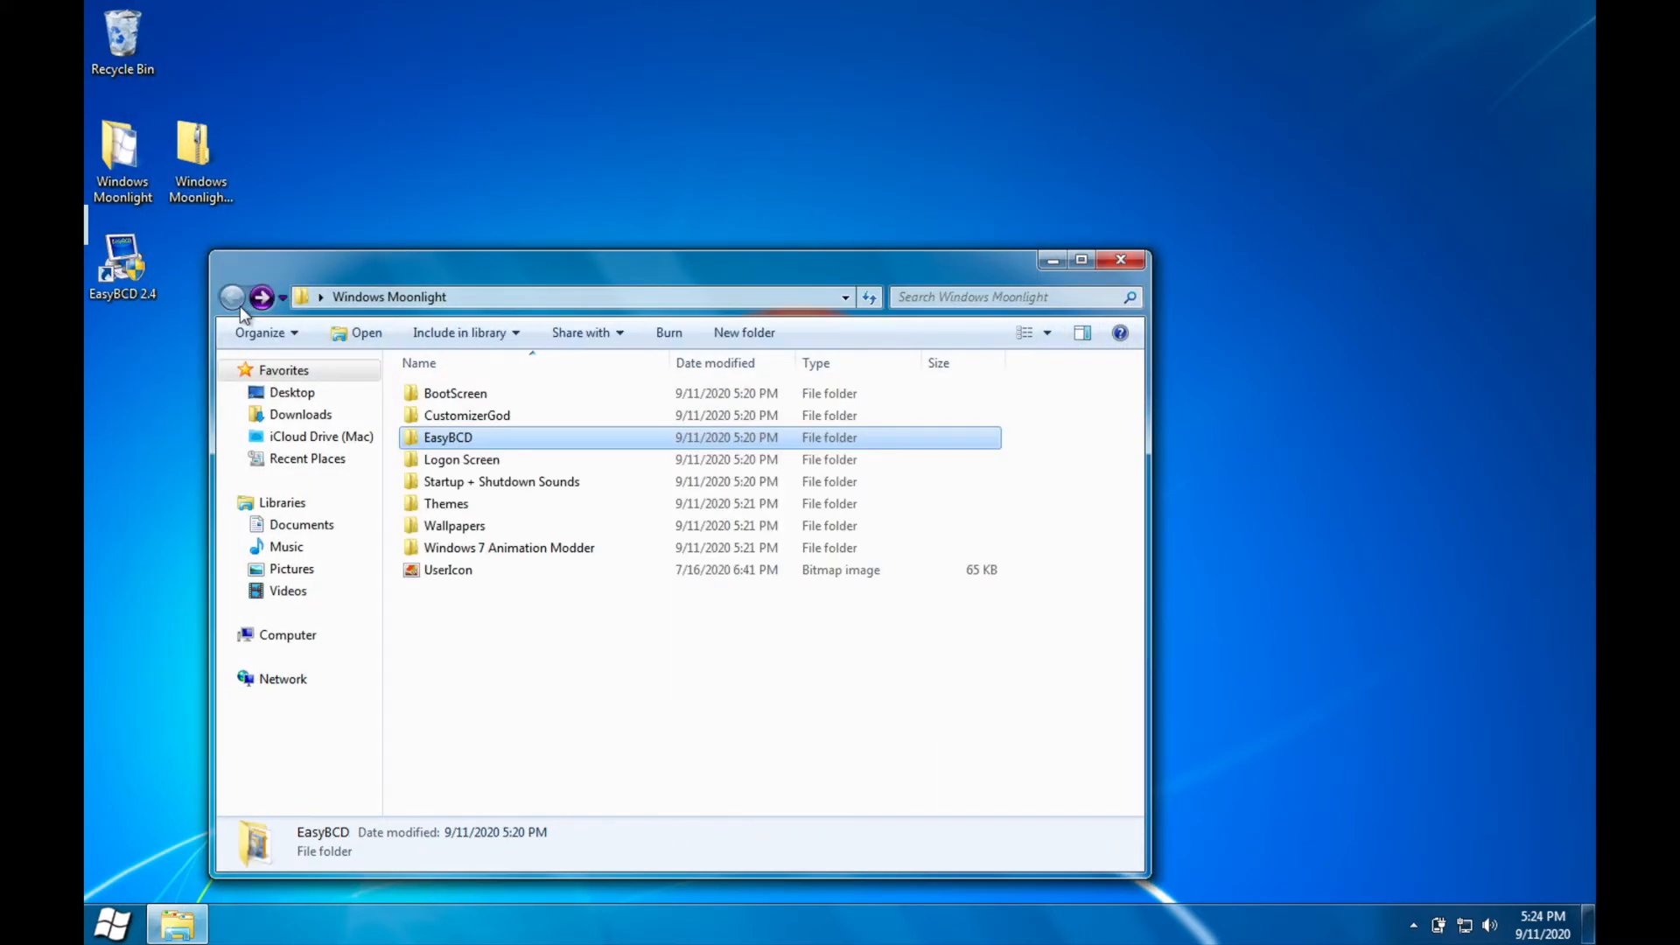
pyautogui.doubleClick(501, 466)
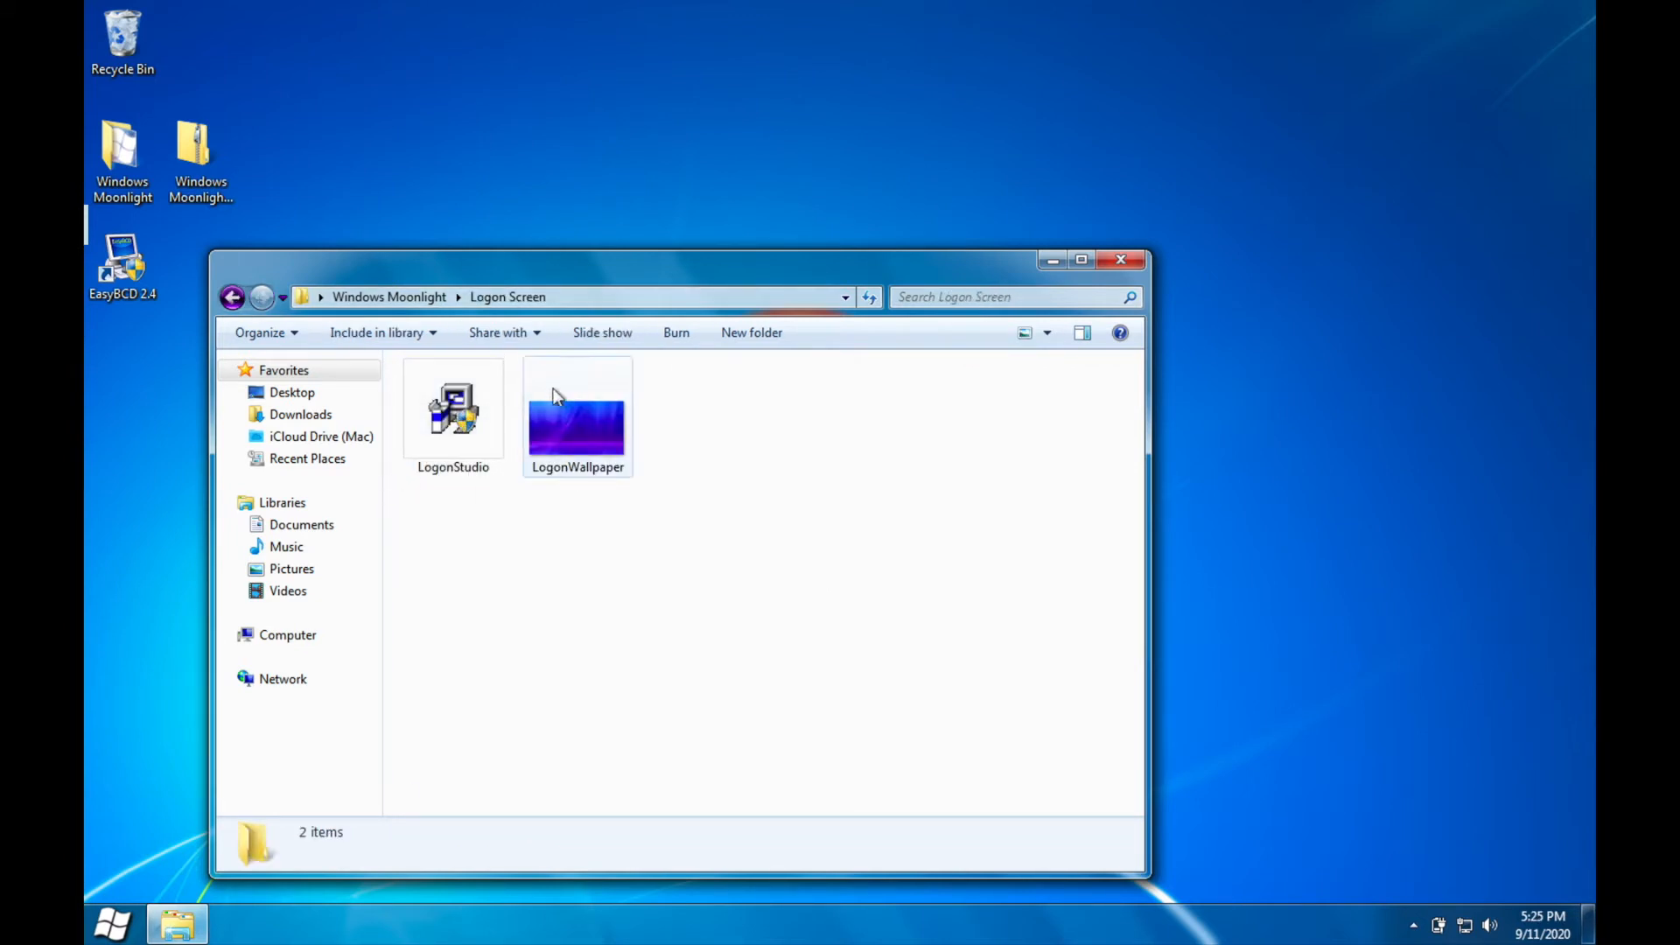
pyautogui.doubleClick(455, 413)
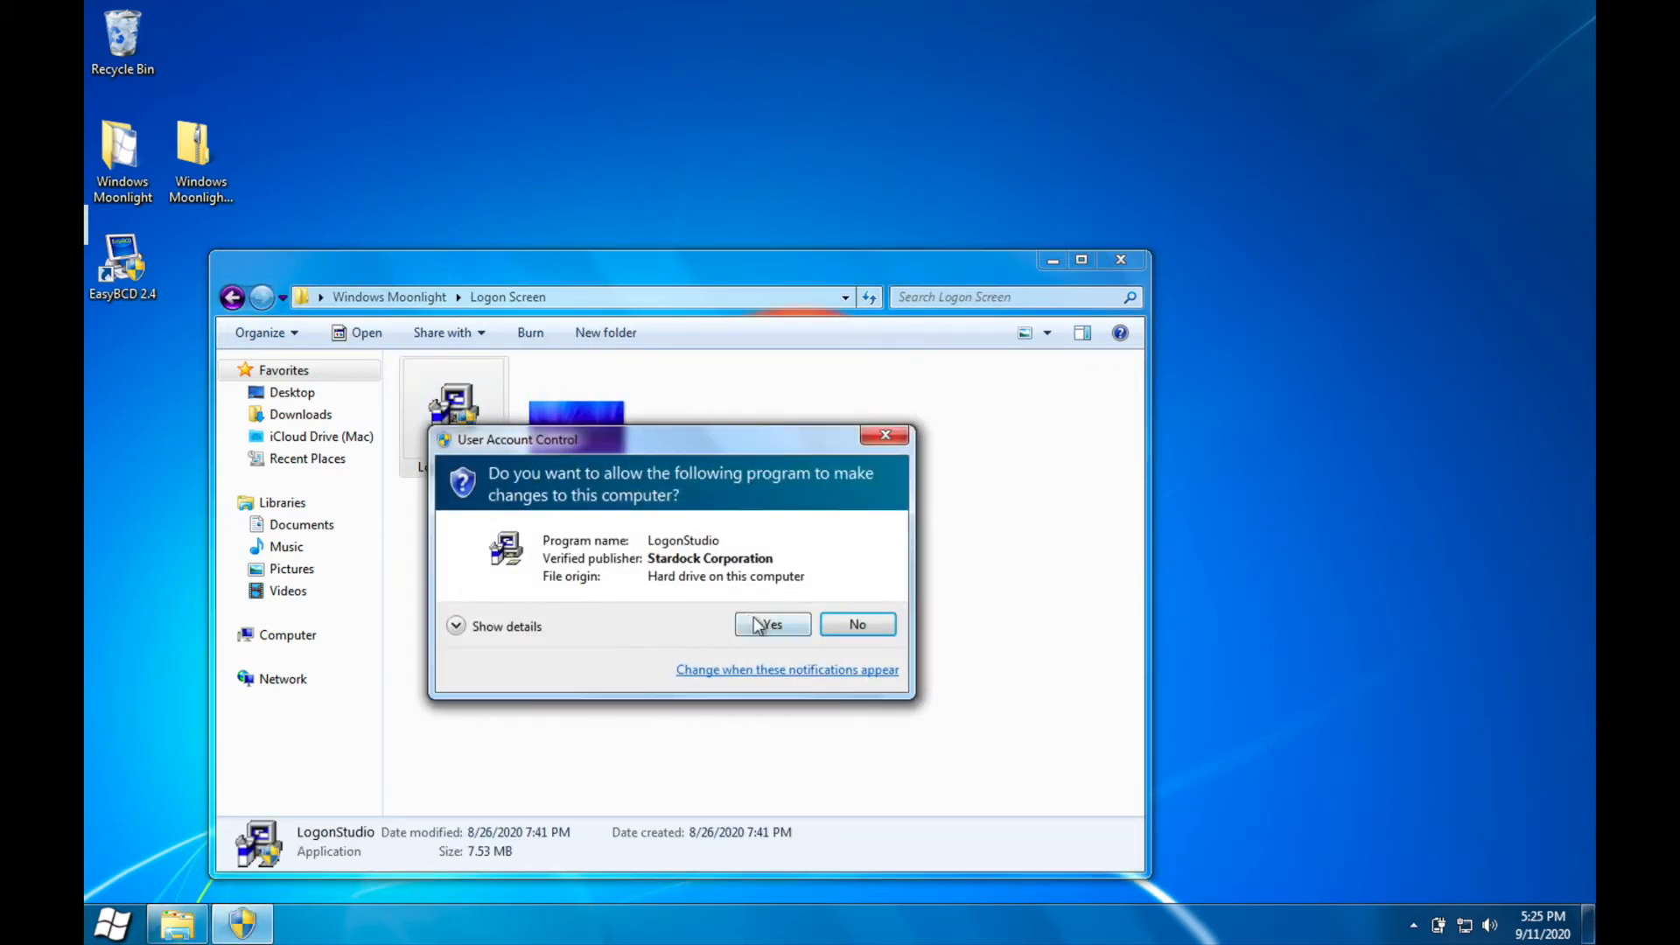
pyautogui.click(769, 624)
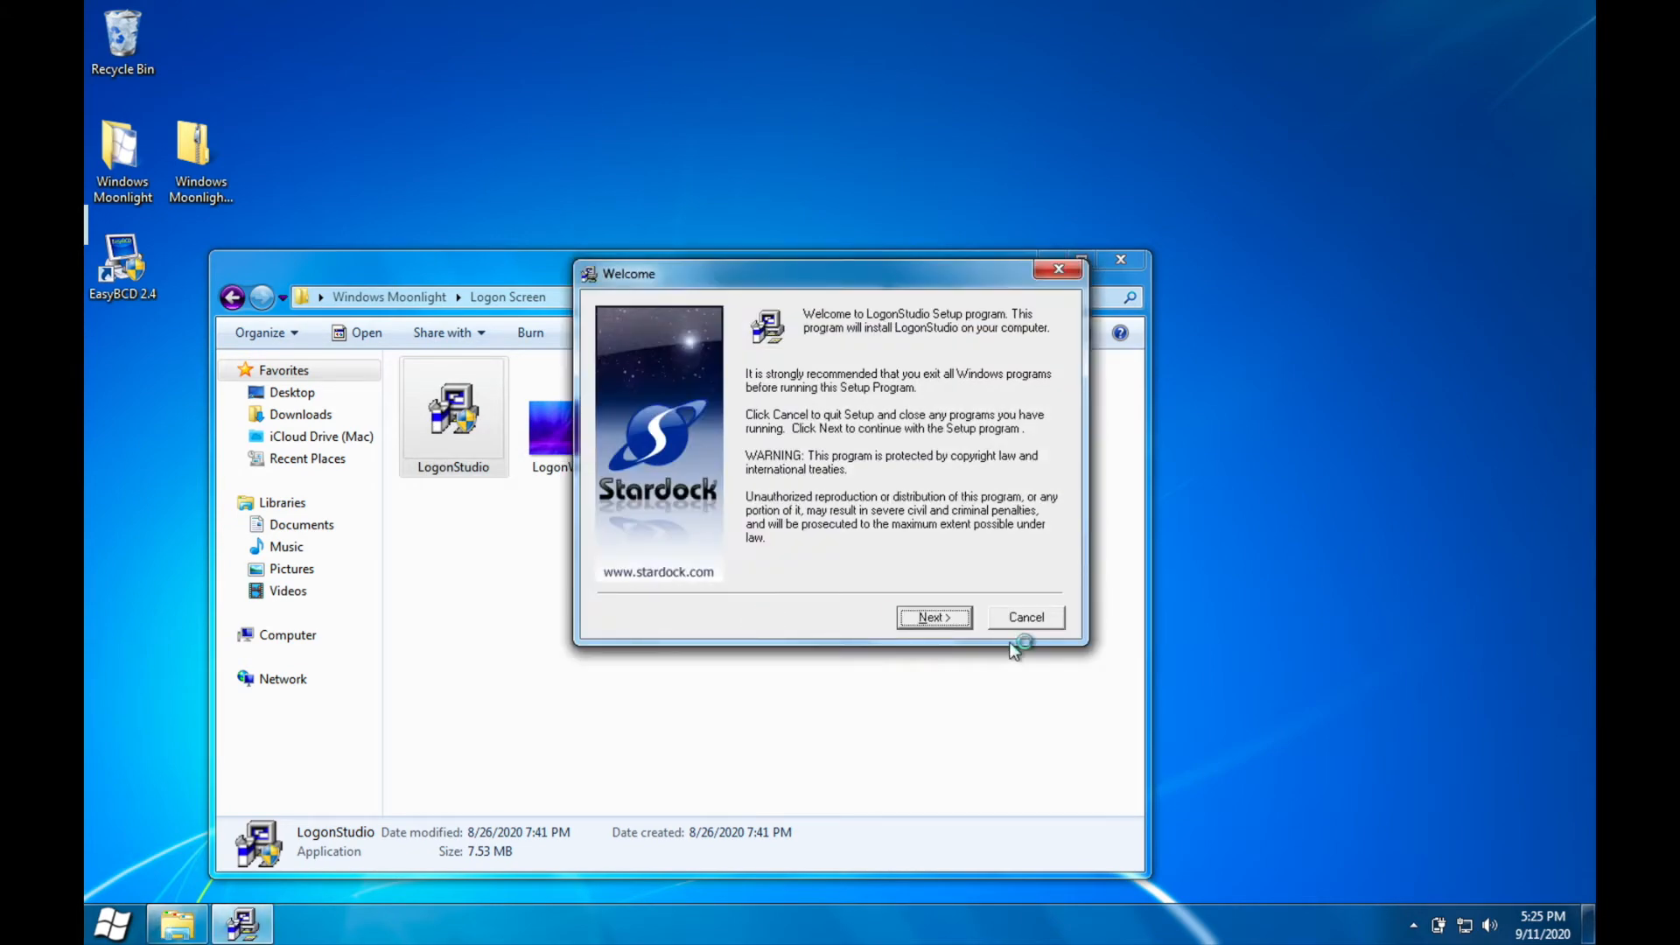
pyautogui.click(934, 619)
pyautogui.click(934, 619)
pyautogui.click(933, 619)
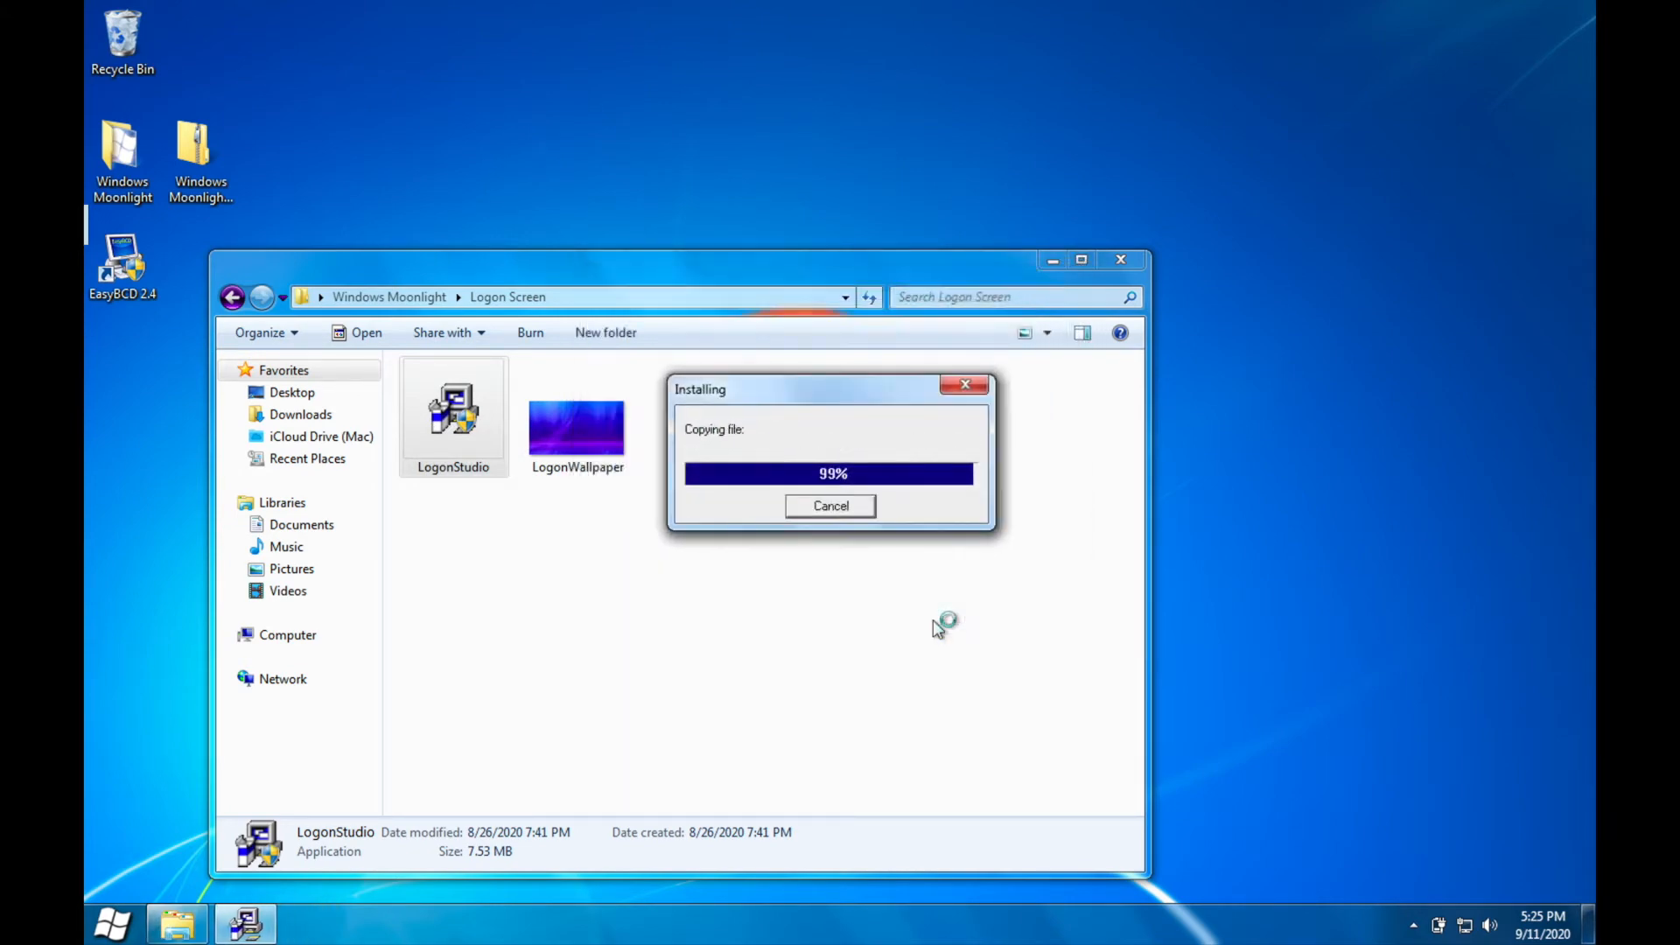
pyautogui.click(940, 621)
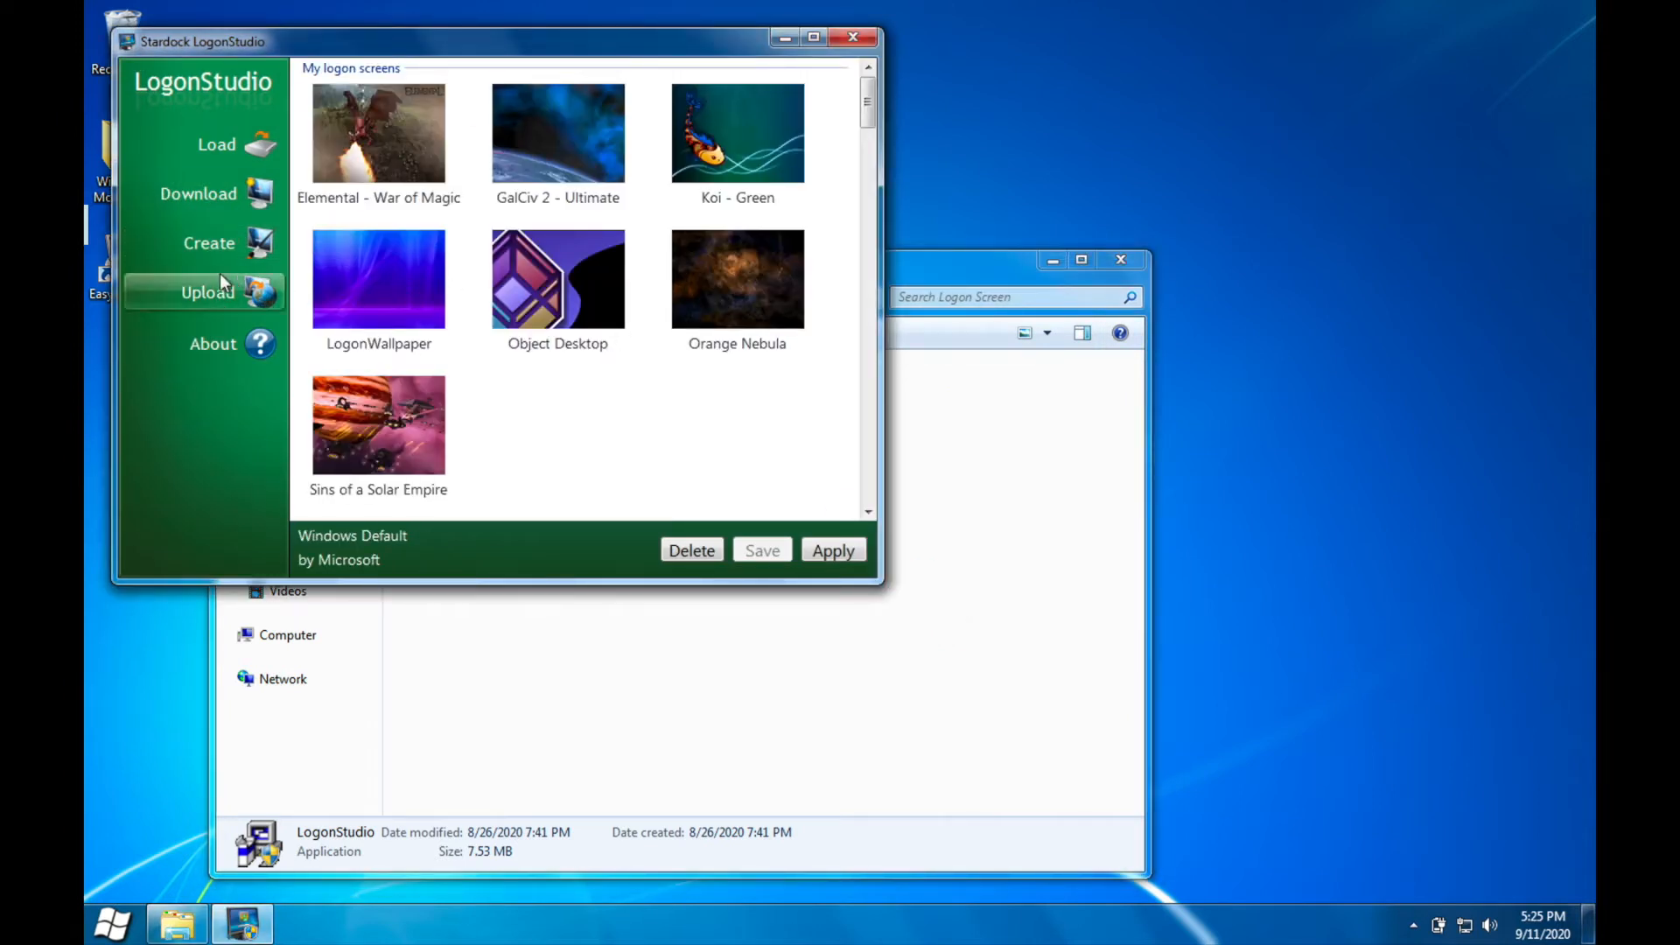
# Step: Start creating a logon screen from a picture, naming it Windows Moonlight and filling in the author's name
pyautogui.click(233, 243)
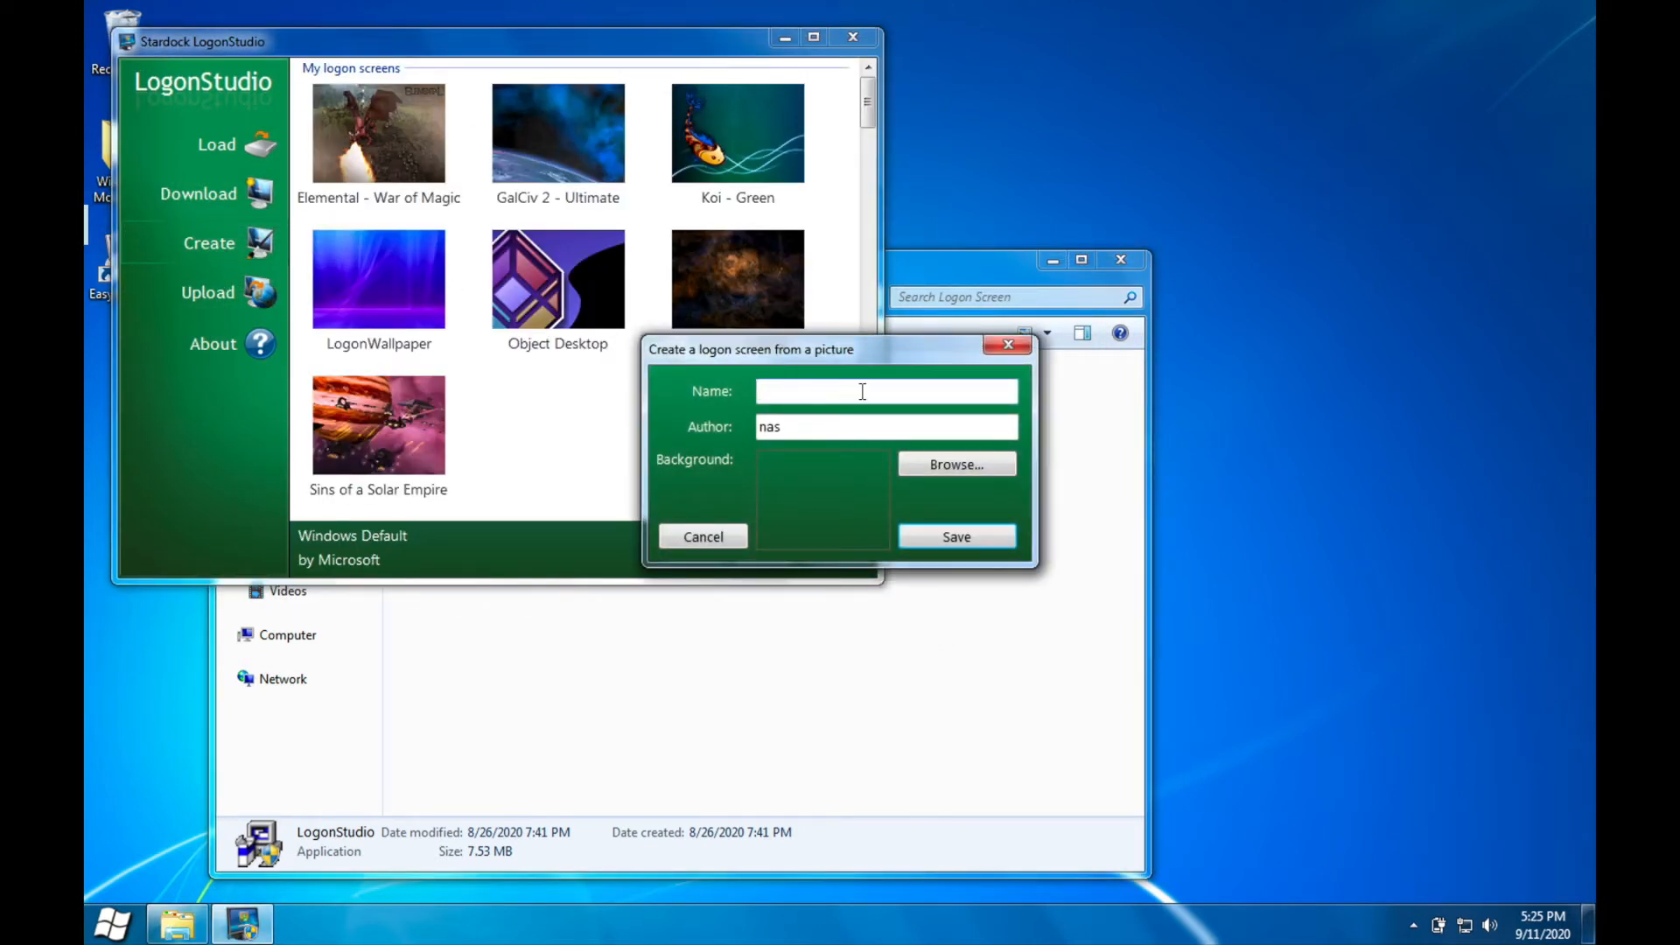
pyautogui.moveTo(817, 434); pyautogui.dragTo(654, 426)
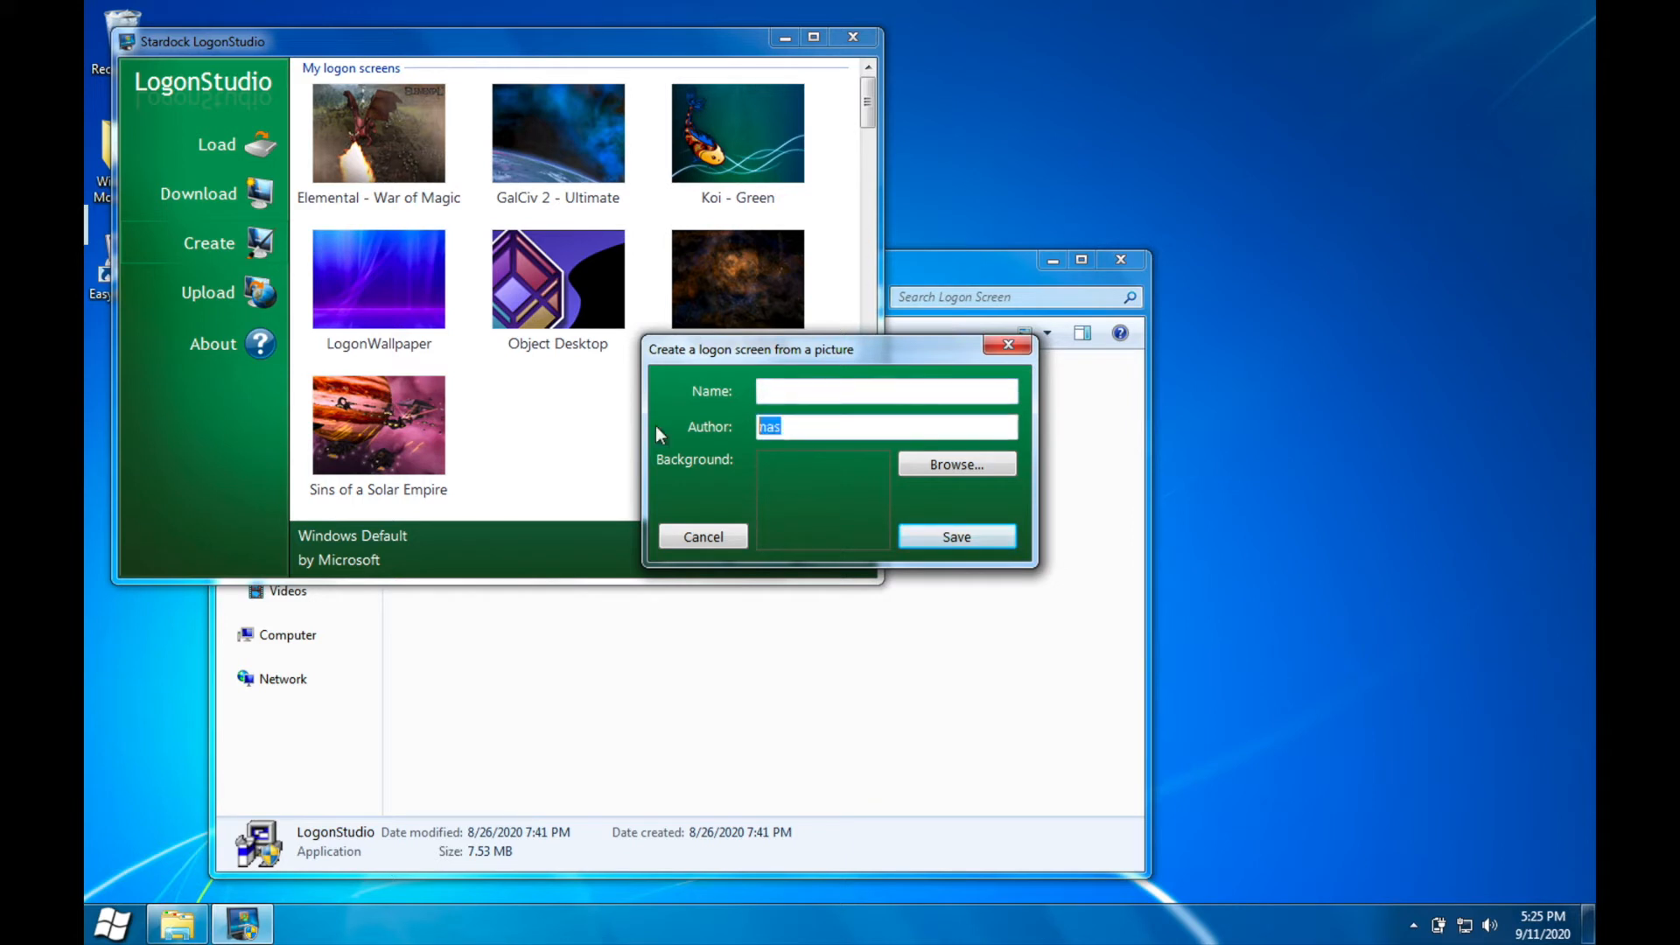
pyautogui.write('JP200')
pyautogui.click(826, 396)
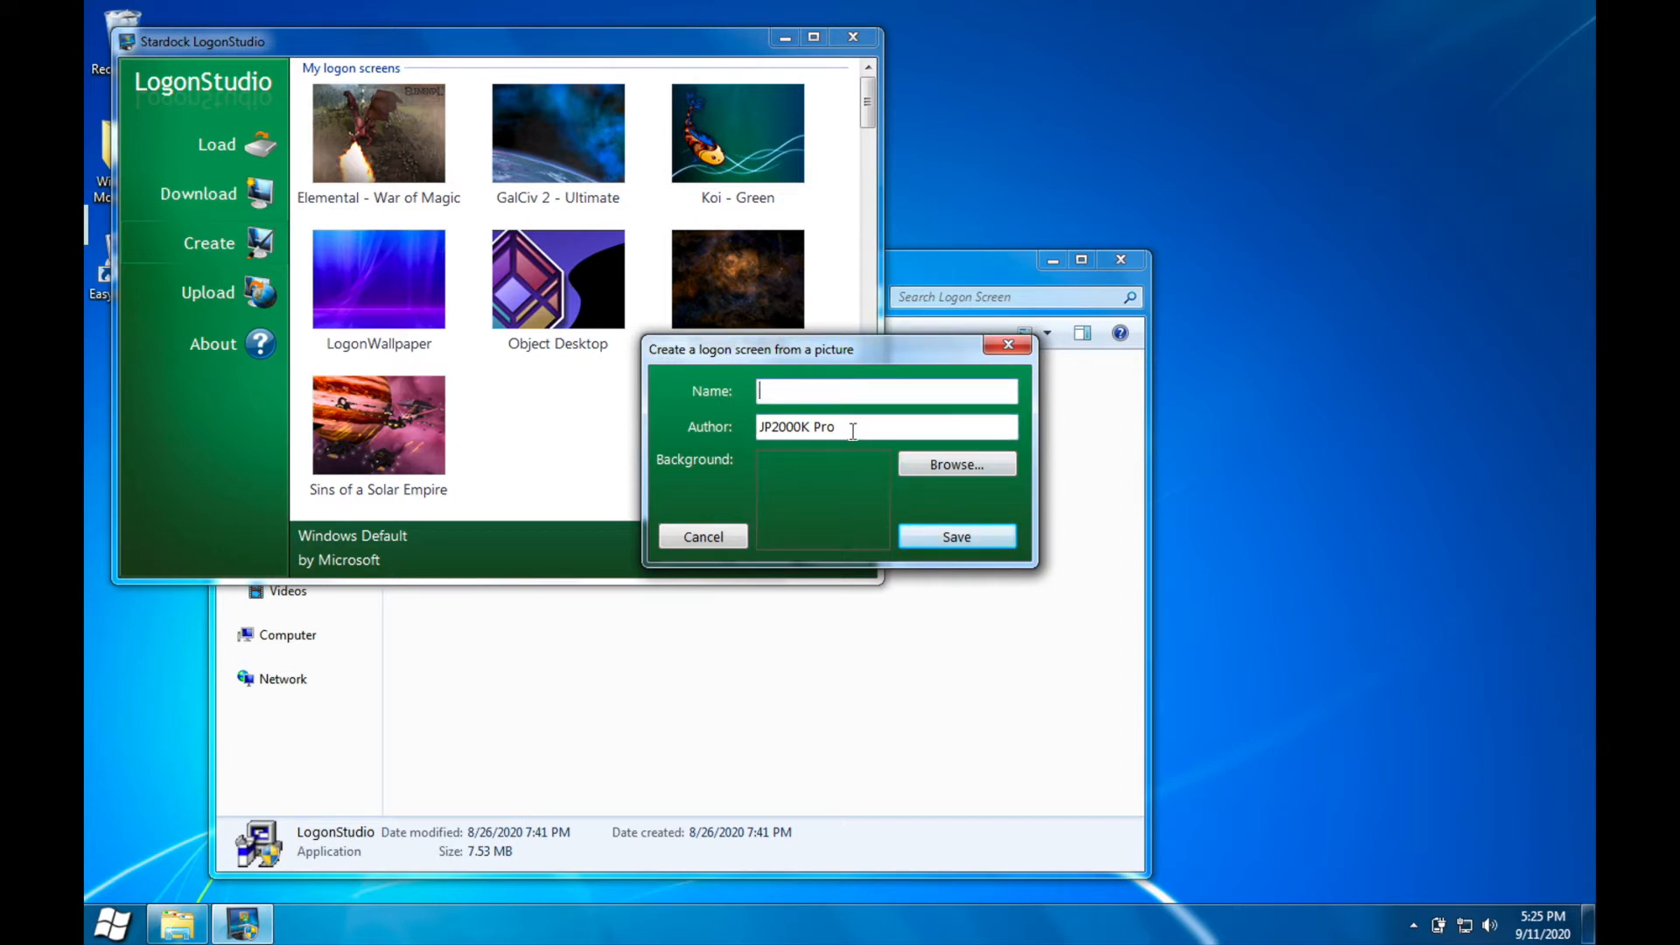
pyautogui.moveTo(855, 427); pyautogui.dragTo(612, 434)
pyautogui.click(817, 382)
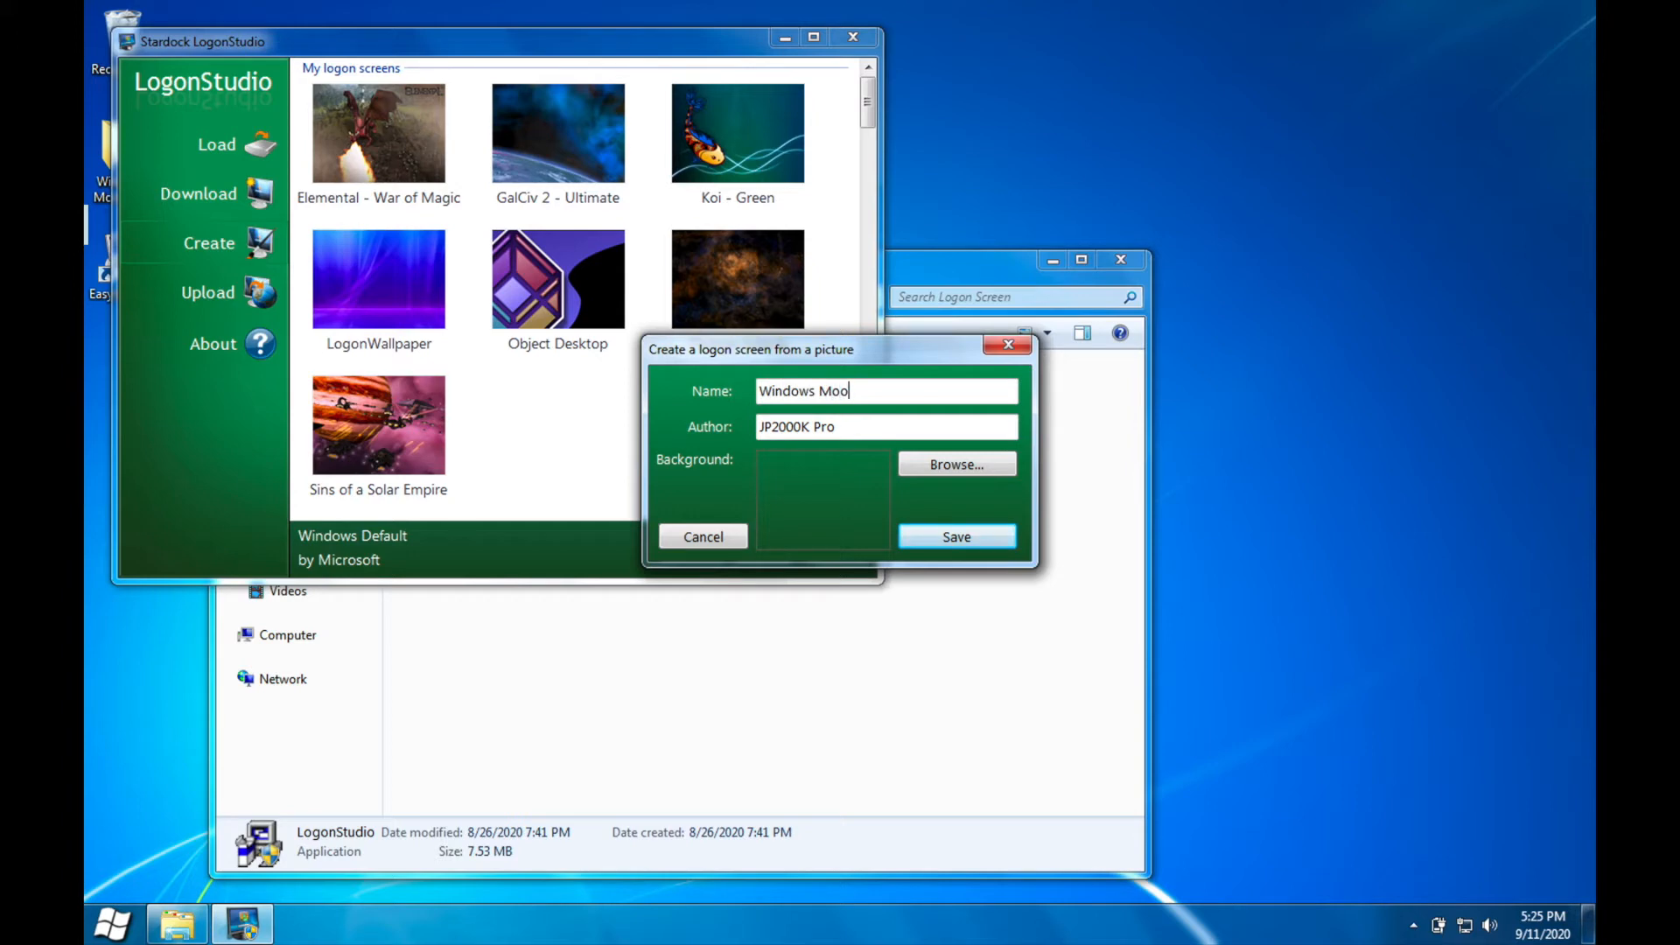
# Step: Set LogonWallpaper from the Logon Screen folder as the background image and save the logon screen
pyautogui.click(964, 464)
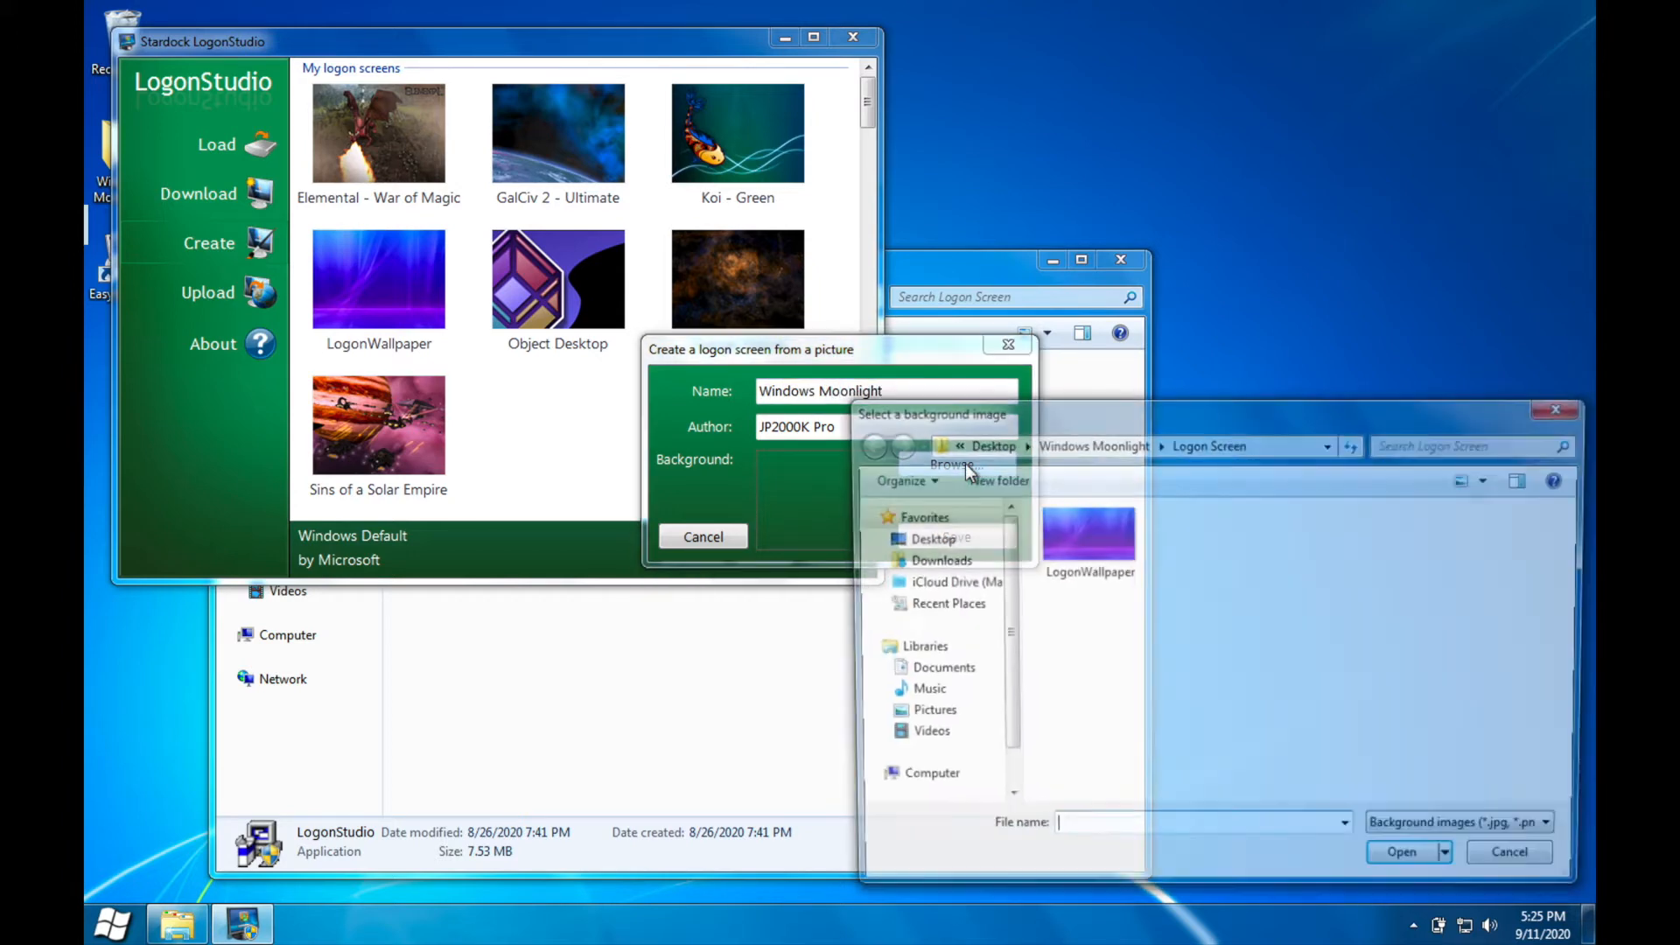
pyautogui.doubleClick(1076, 527)
pyautogui.click(970, 544)
# Step: Apply the Windows Moonlight logon screen, check it on the lock screen and close LogonStudio
pyautogui.click(827, 552)
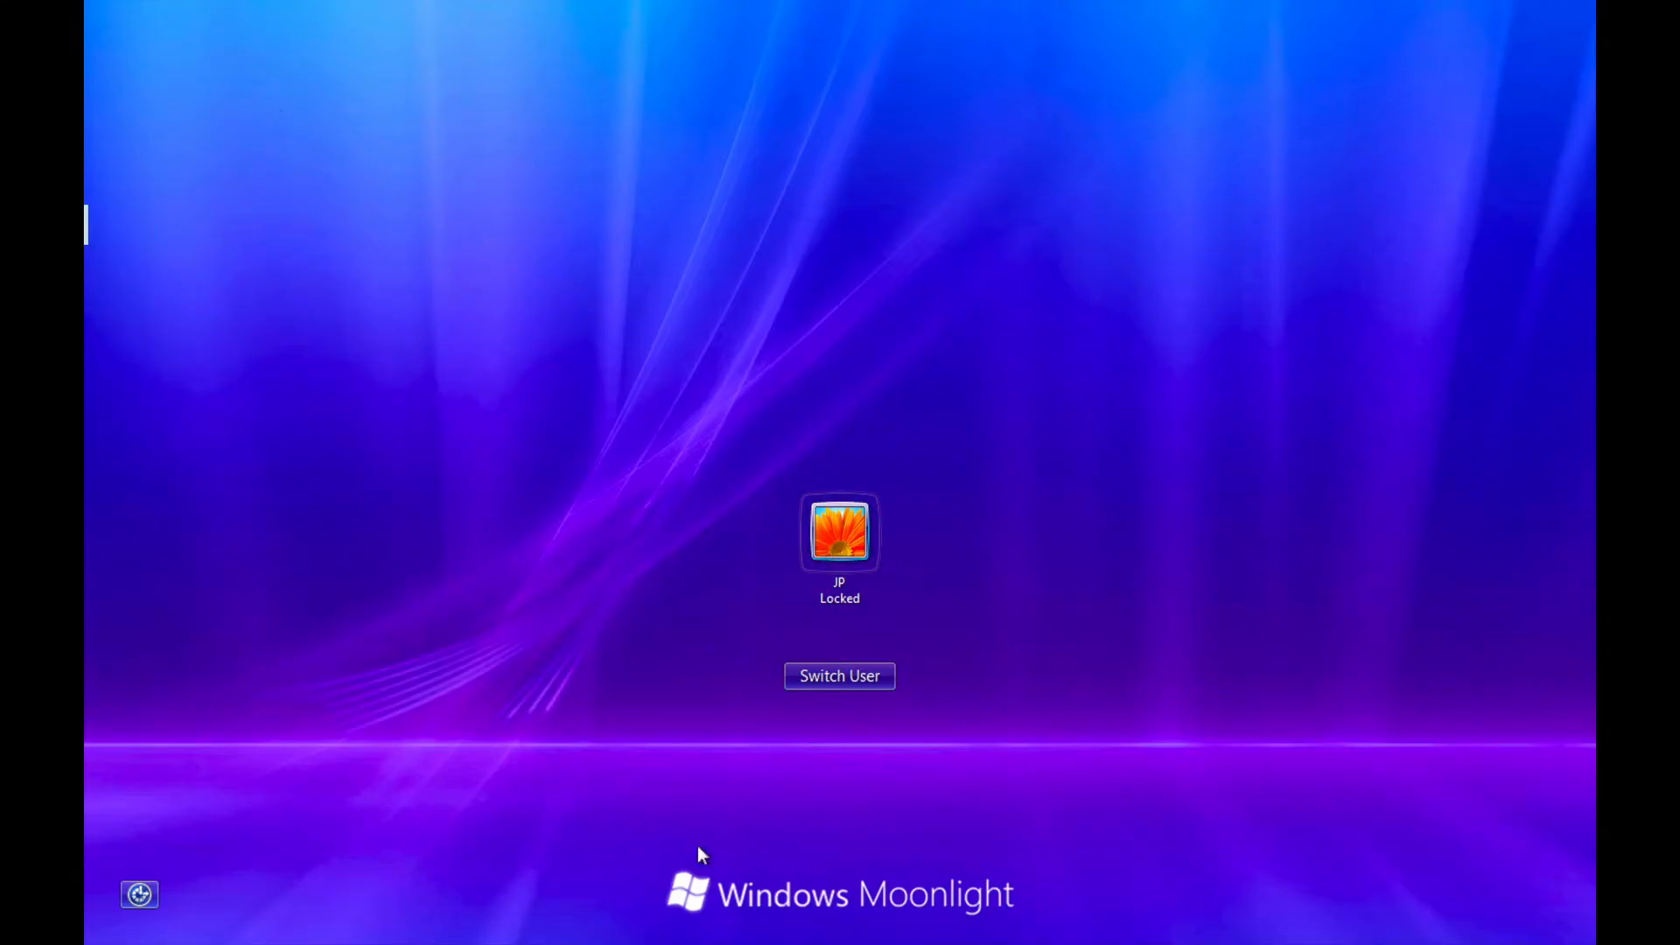
pyautogui.click(866, 538)
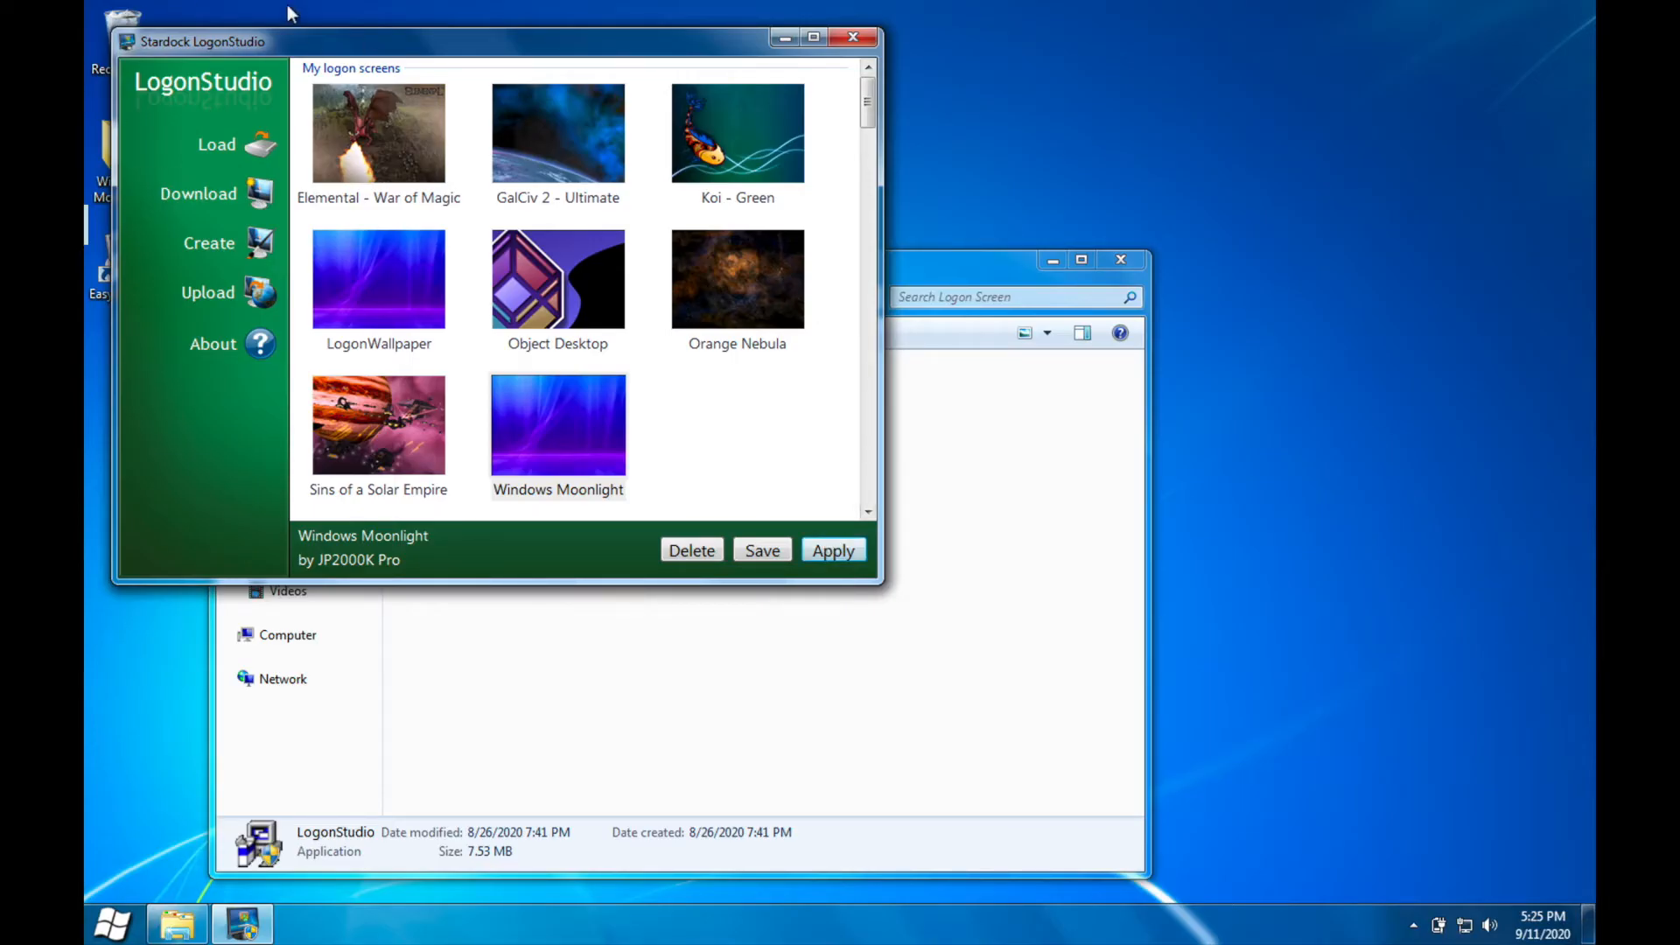
pyautogui.click(853, 36)
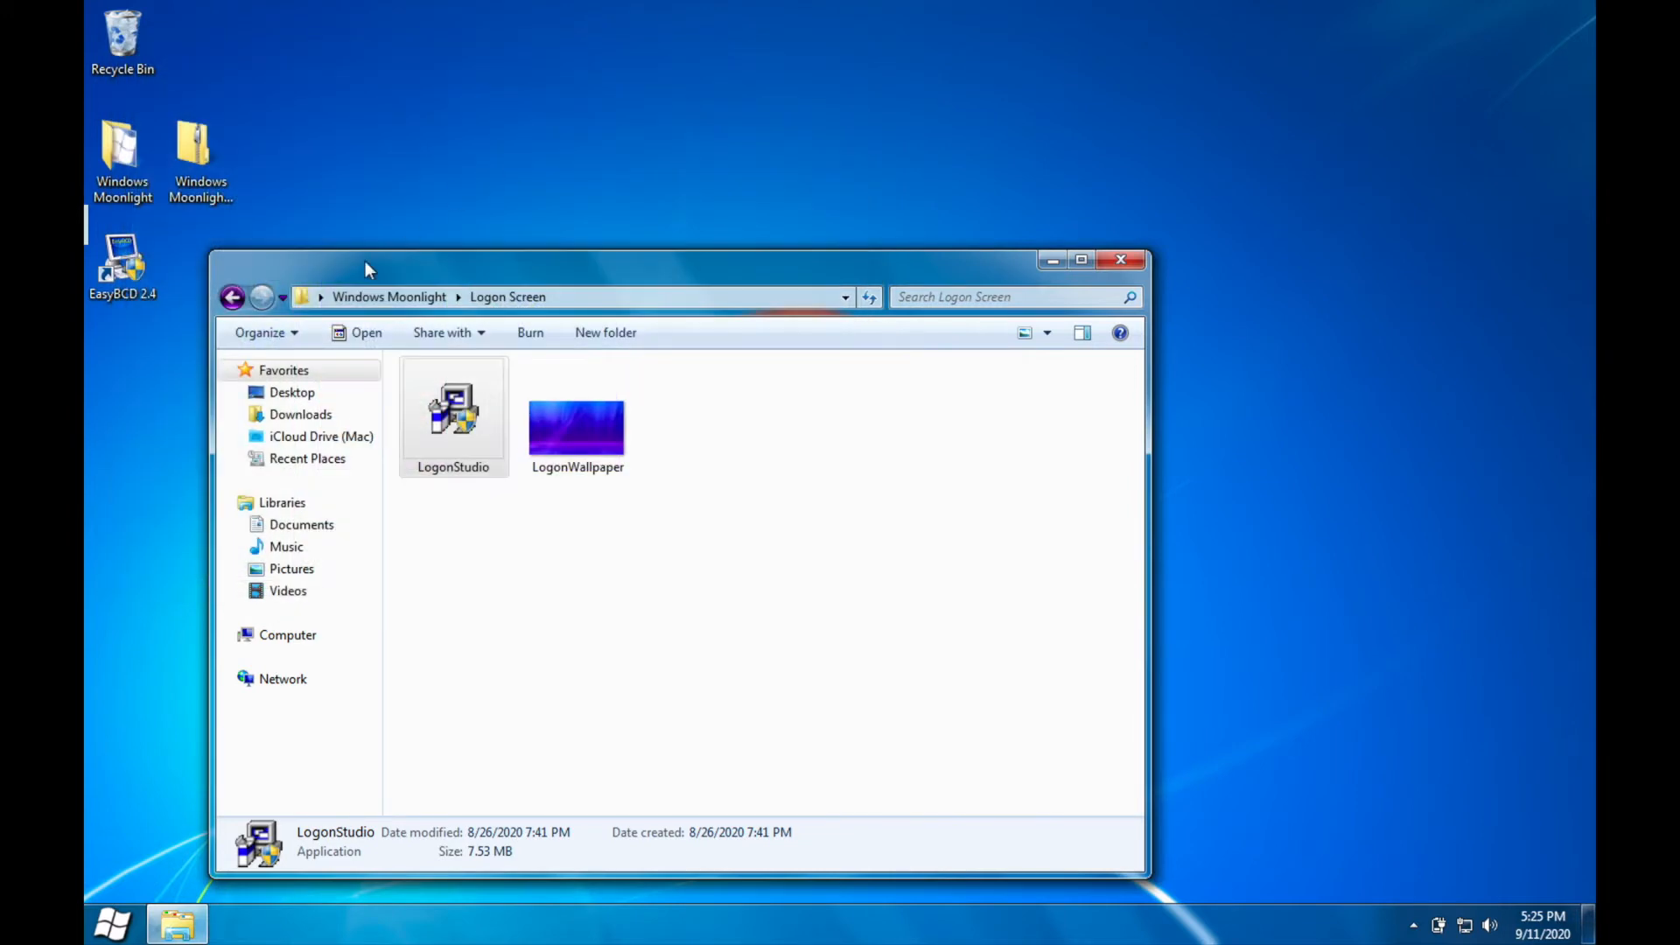
# Step: Open the Startup + Shutdown Sounds folder inside Windows Moonlight and move its window aside
pyautogui.click(232, 298)
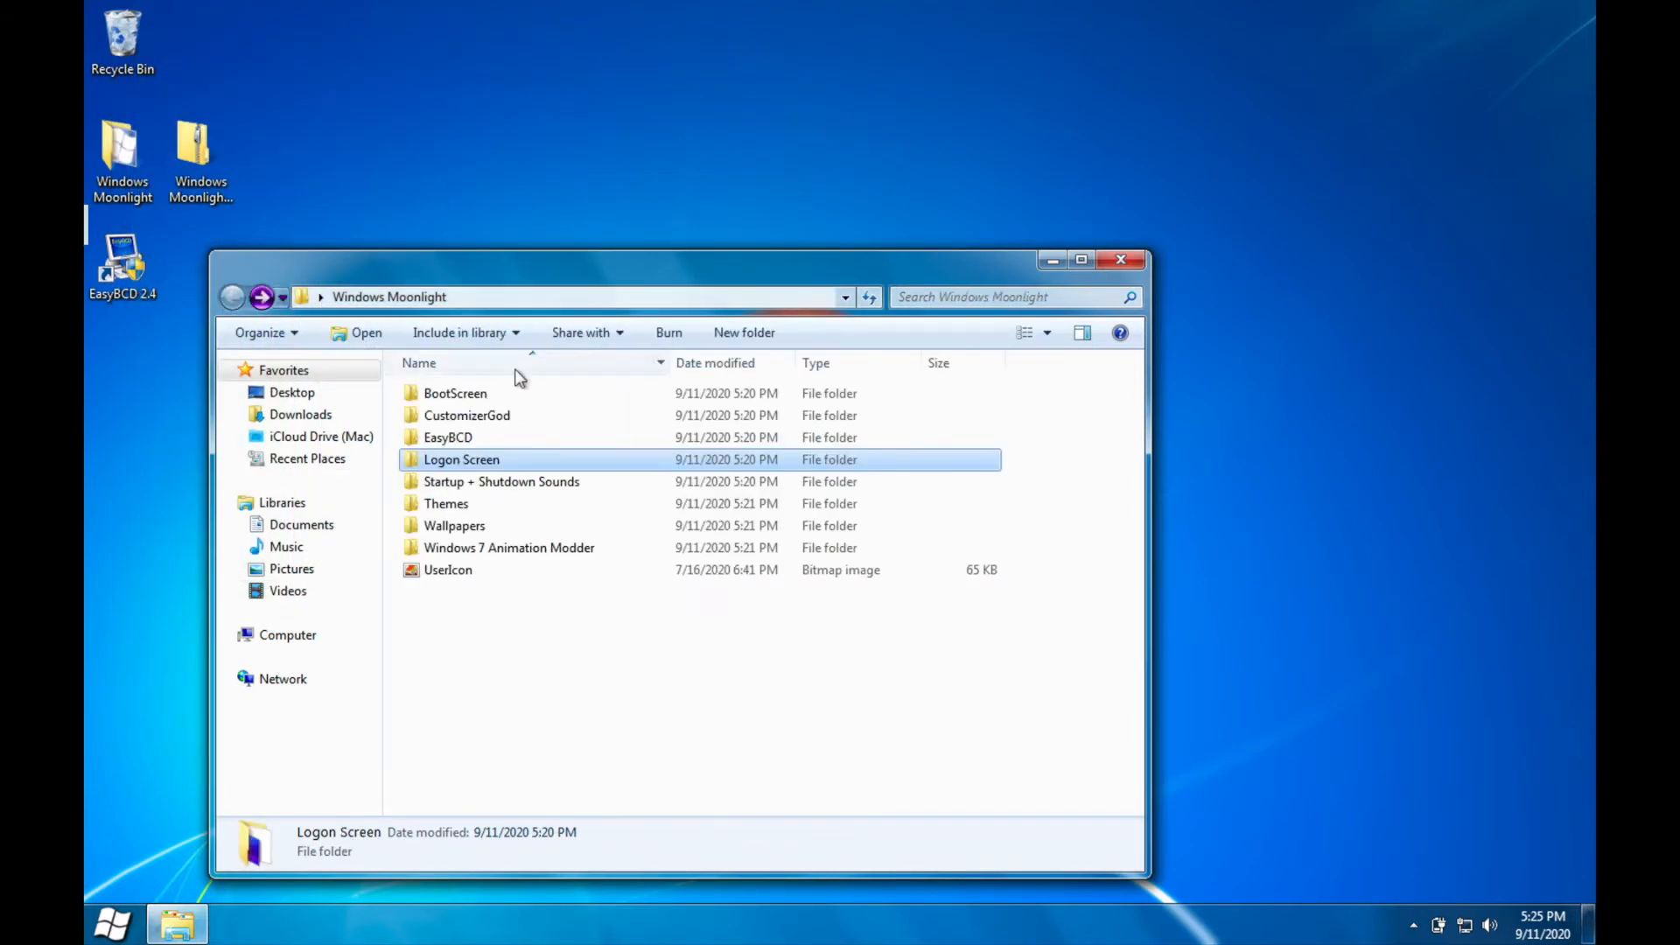
pyautogui.doubleClick(446, 481)
pyautogui.moveTo(600, 268); pyautogui.dragTo(1011, 194)
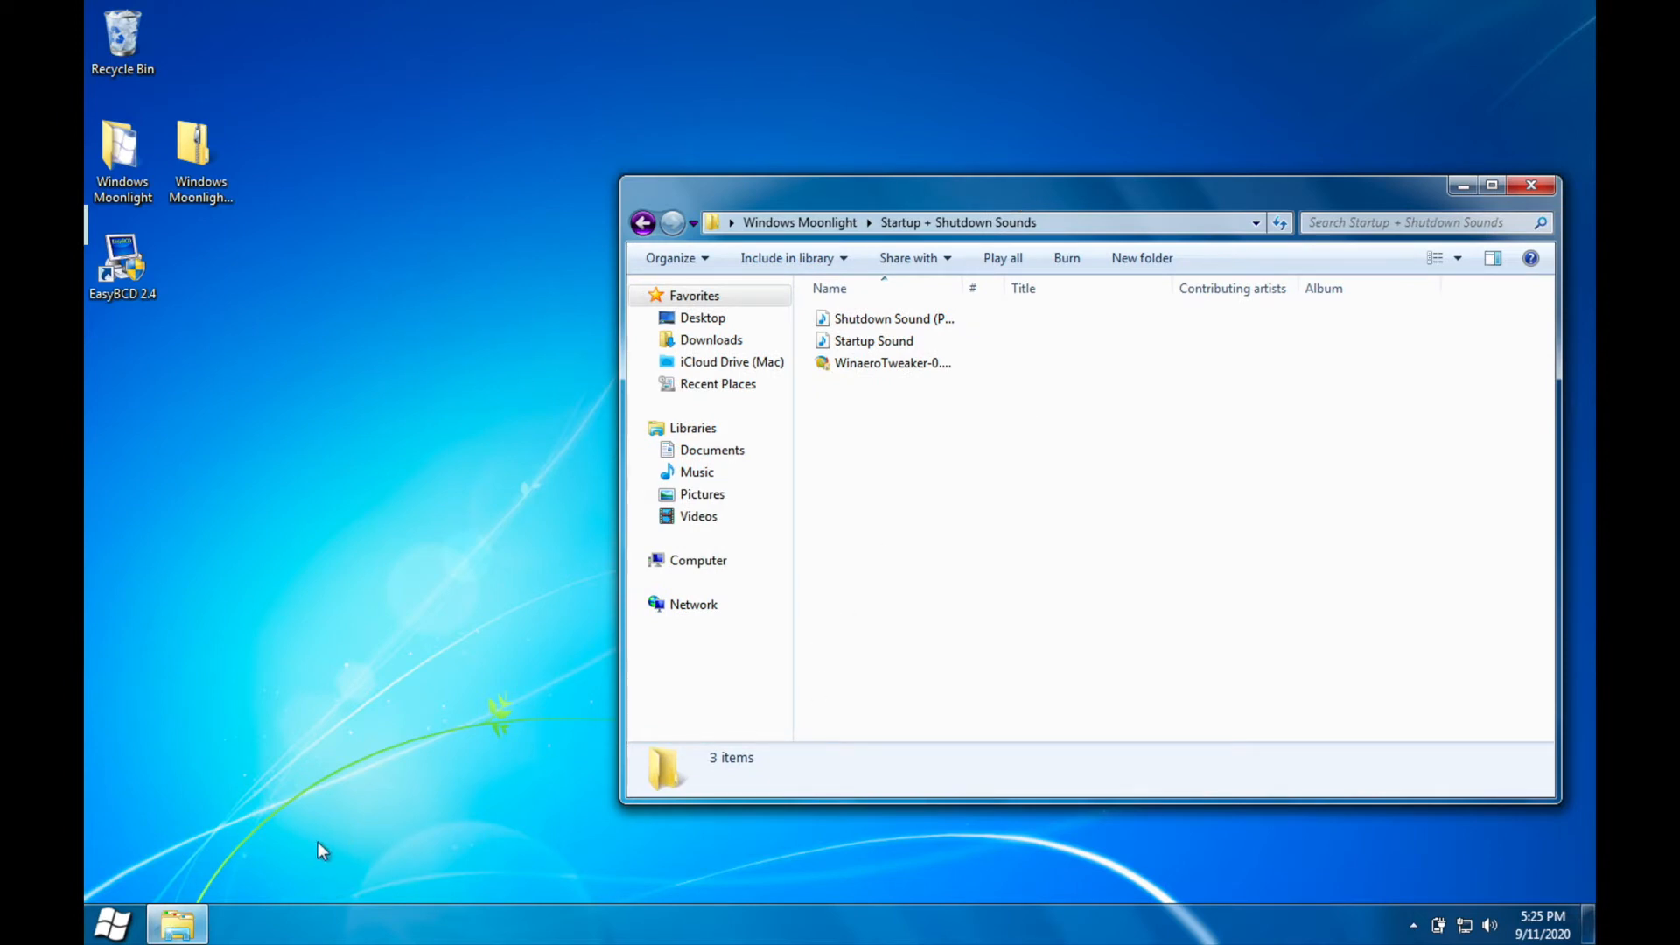
# Step: Open the Documents library in a second Explorer window beside the sounds folder
pyautogui.rightClick(176, 924)
pyautogui.click(224, 819)
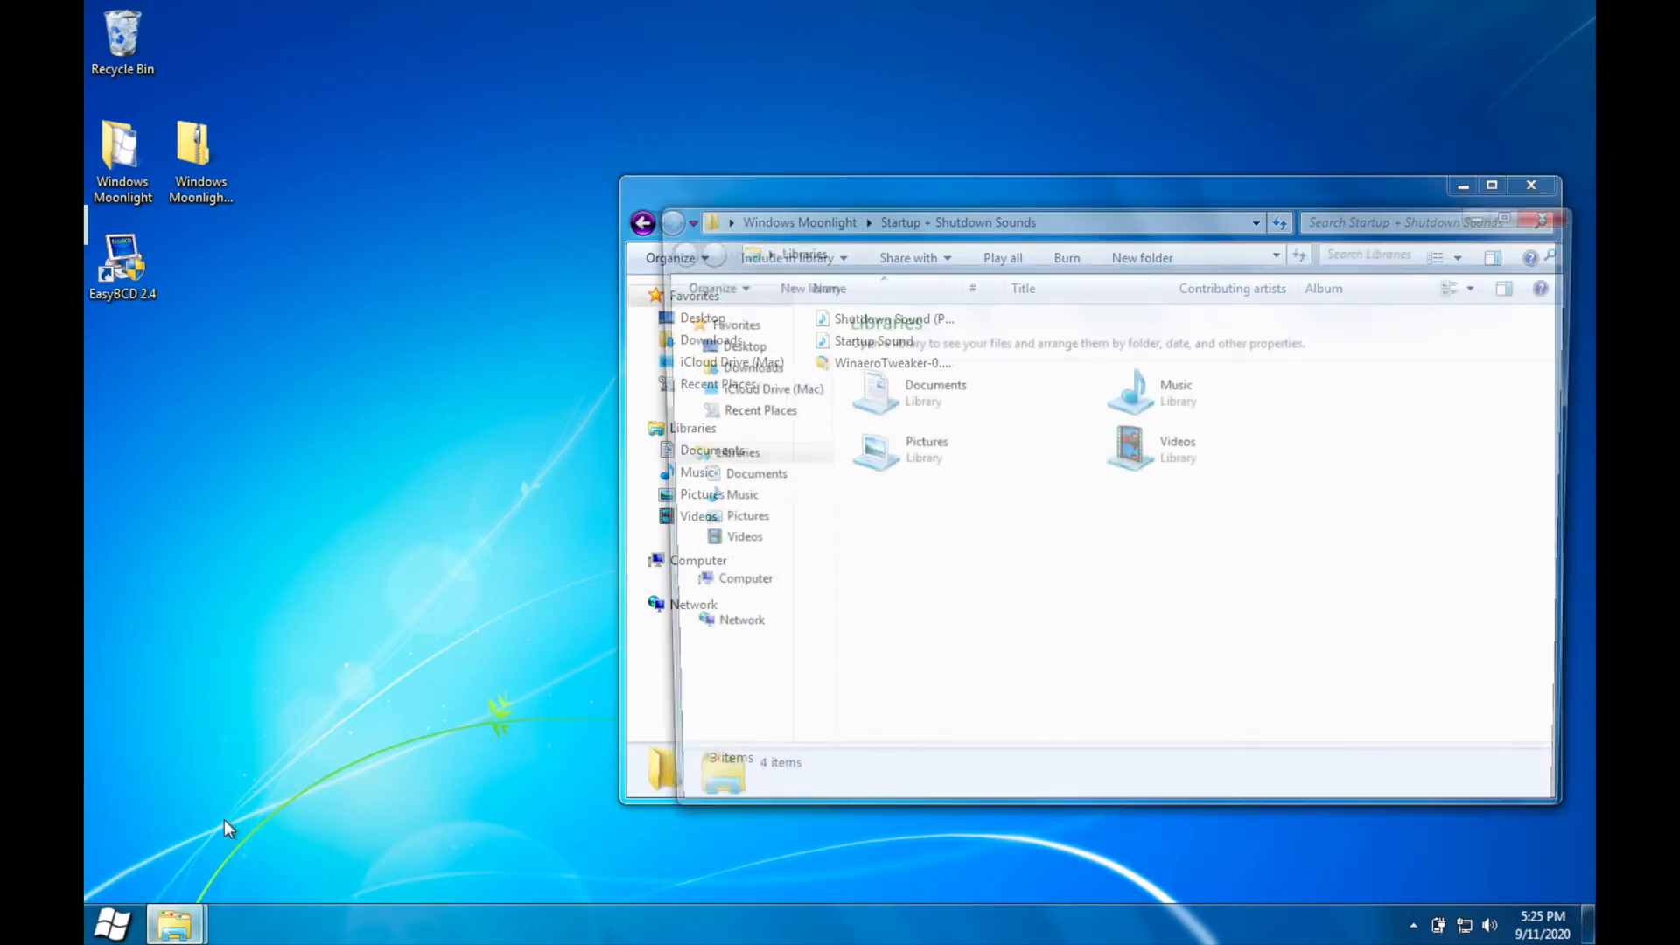
pyautogui.moveTo(874, 228); pyautogui.dragTo(269, 149)
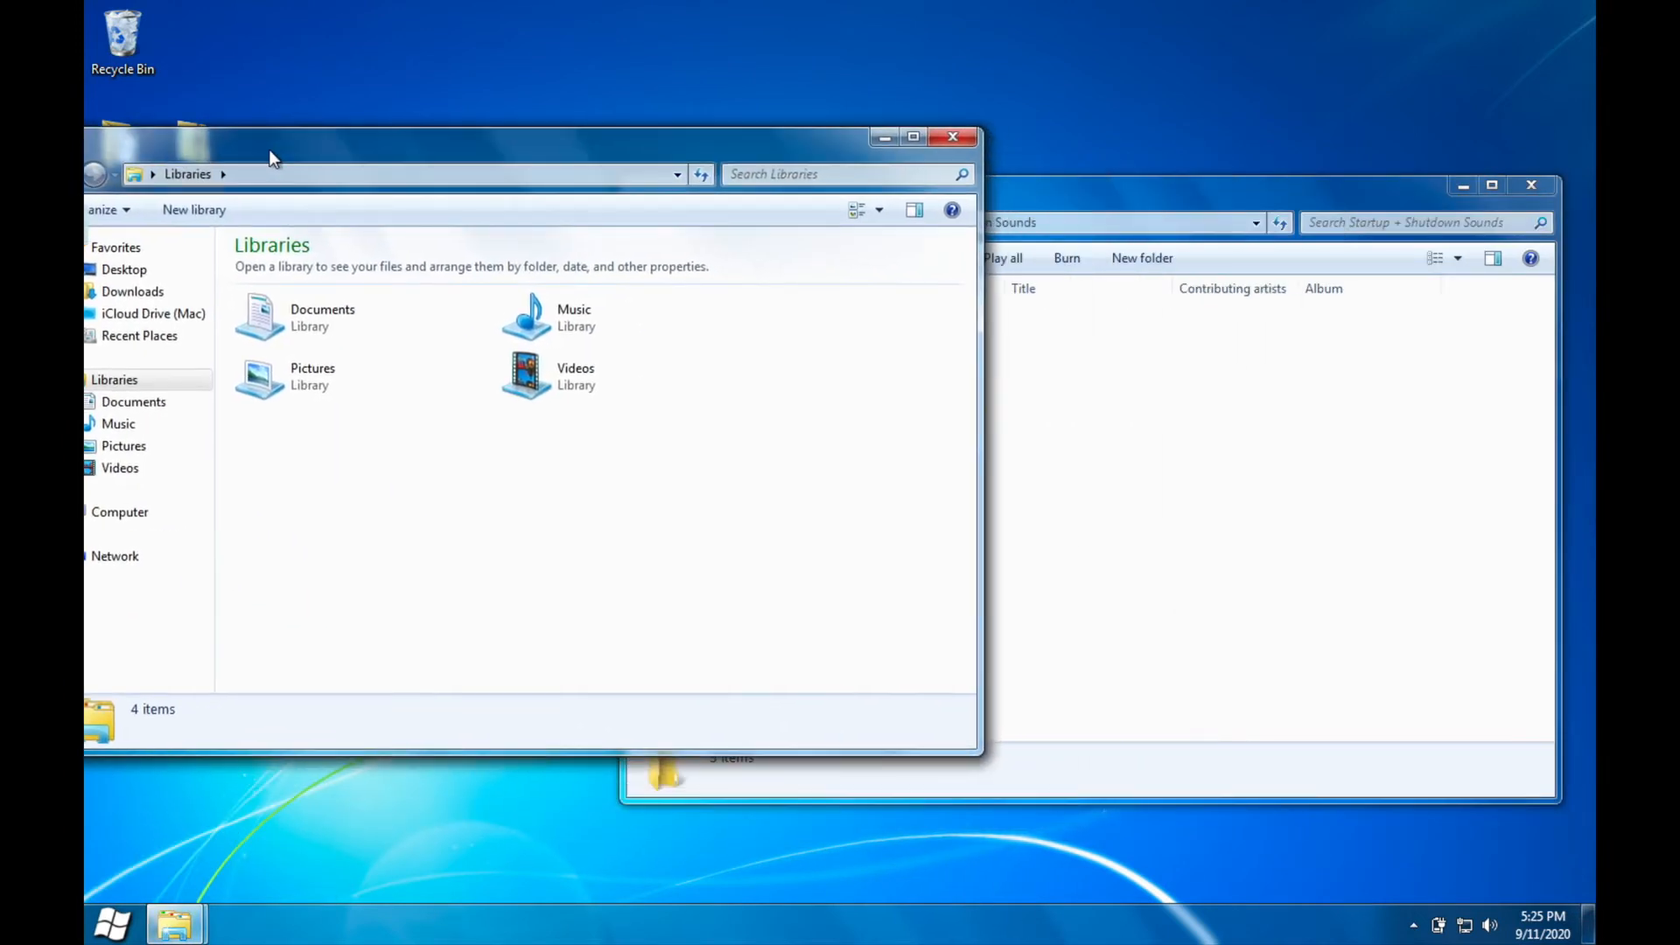
pyautogui.click(1239, 417)
pyautogui.moveTo(602, 147); pyautogui.dragTo(743, 147)
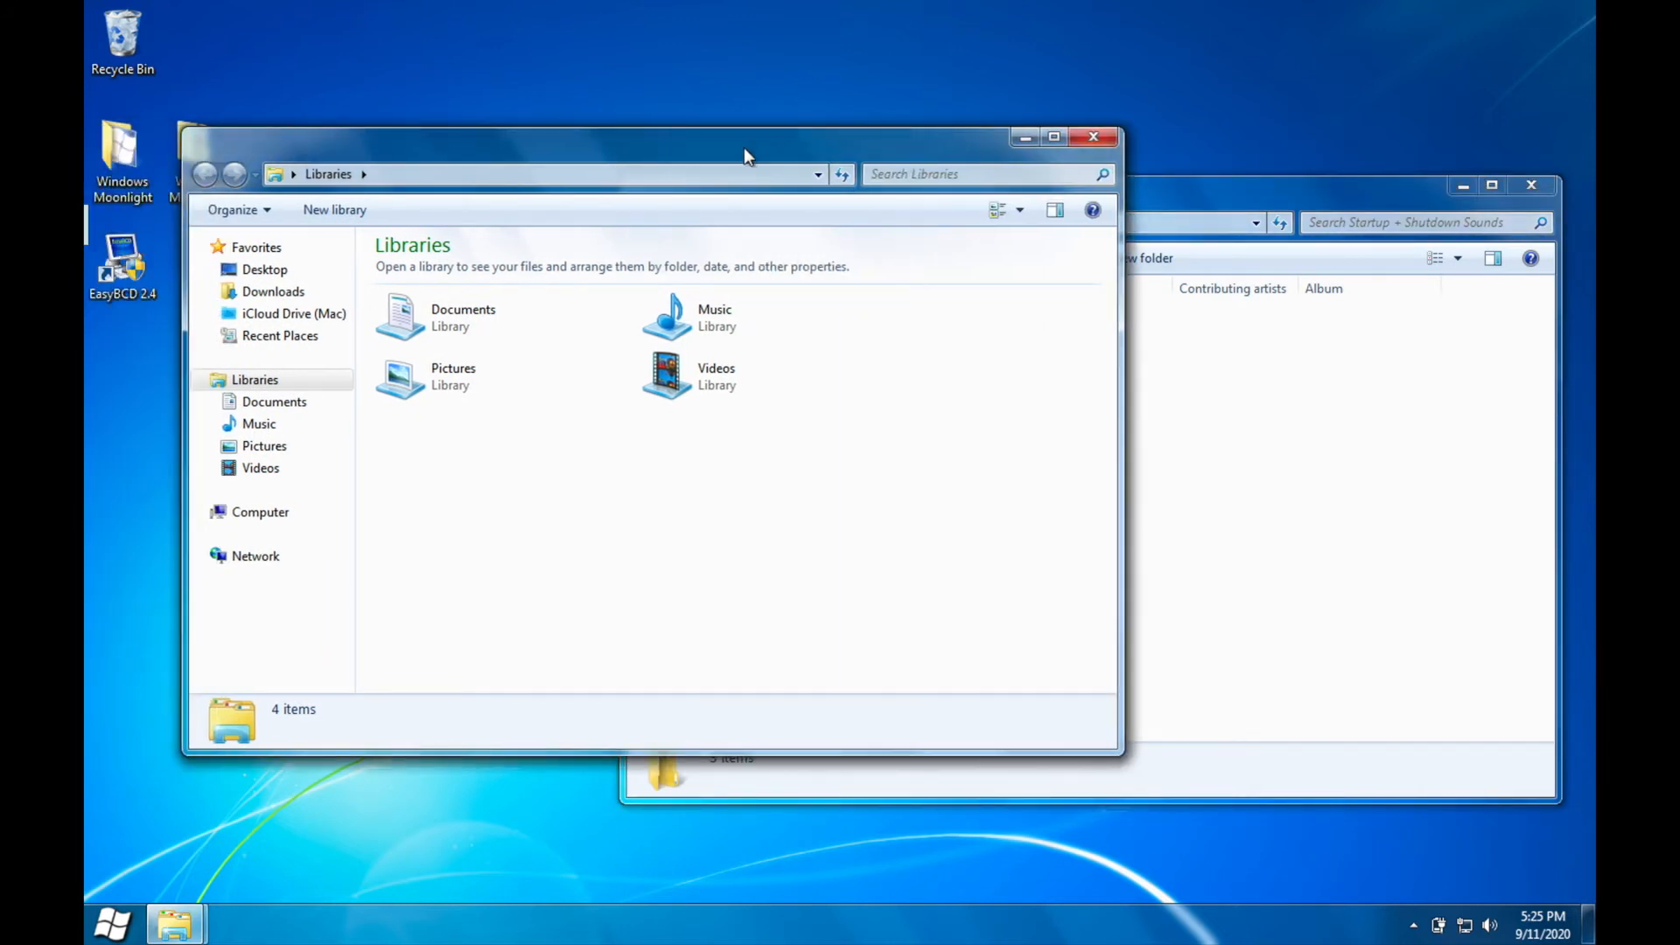
pyautogui.doubleClick(537, 323)
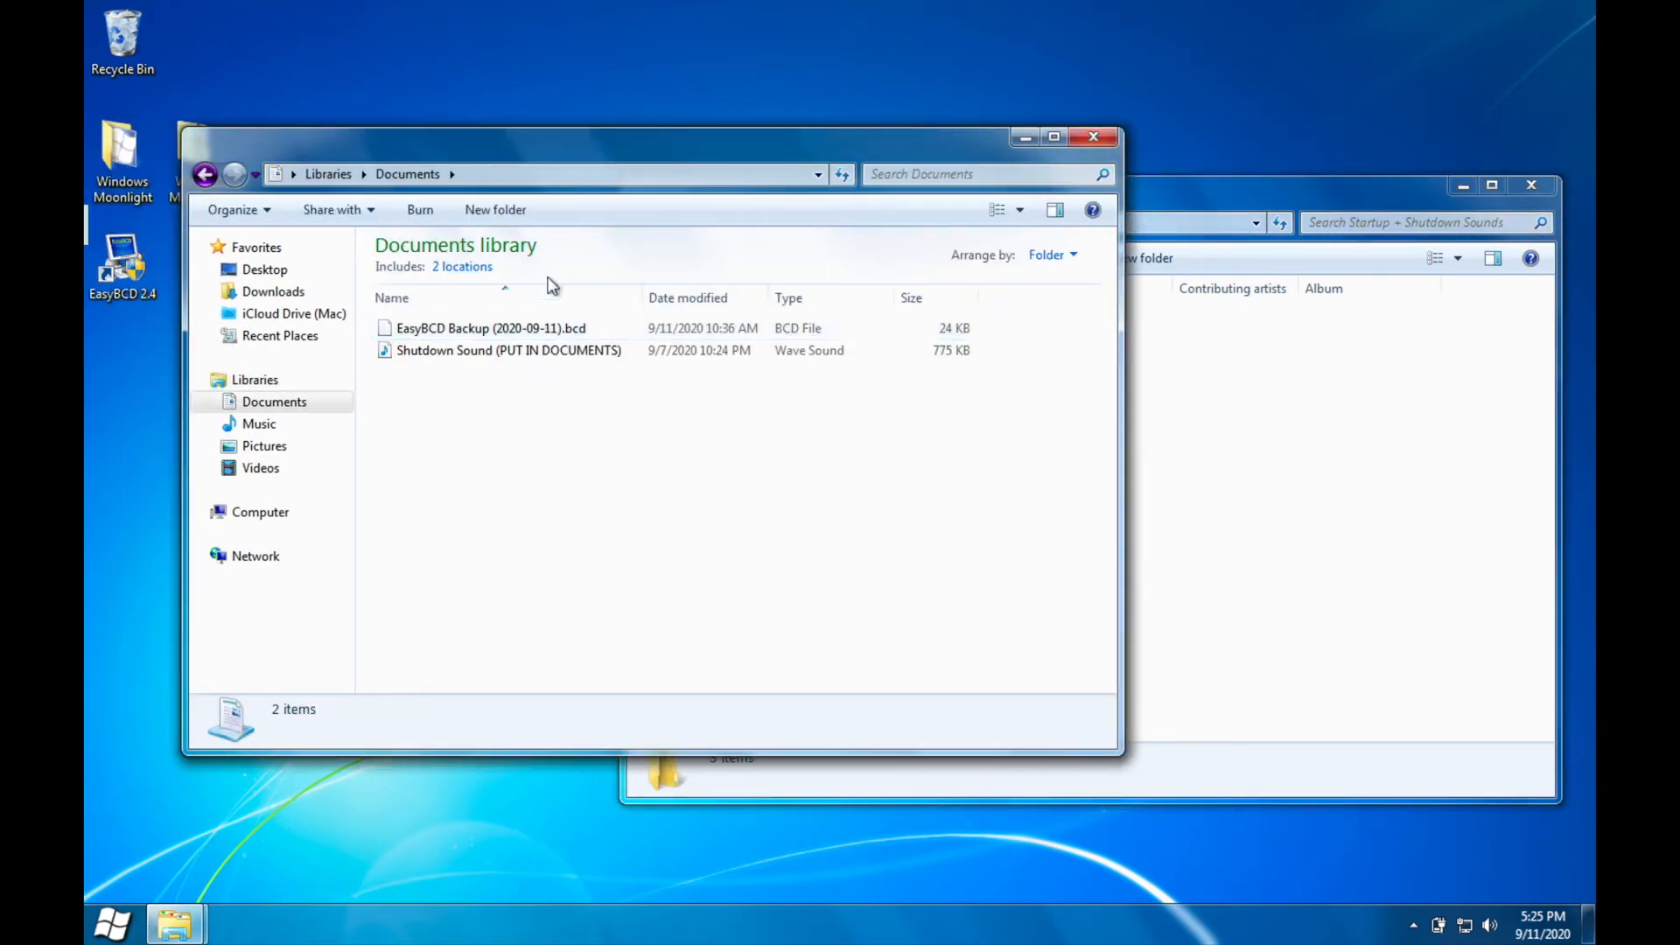
# Step: Check the Documents library for the Shutdown Sound (PUT IN DOCUMENTS) file and close that window
pyautogui.click(572, 350)
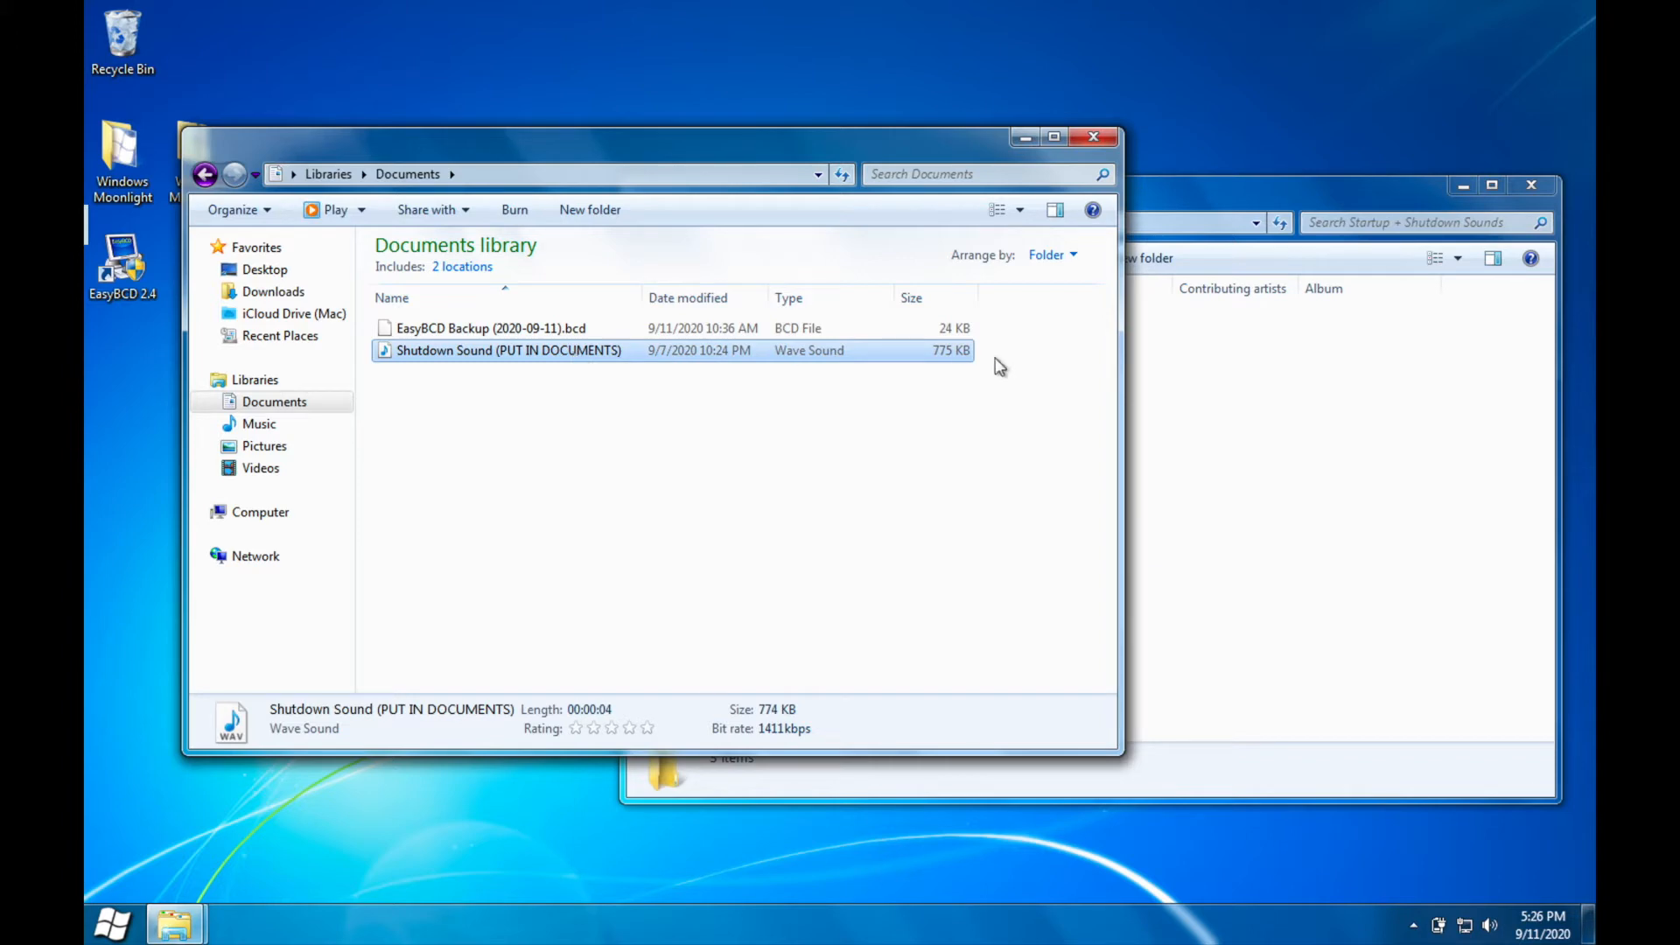
pyautogui.click(928, 340)
pyautogui.click(510, 431)
pyautogui.click(588, 353)
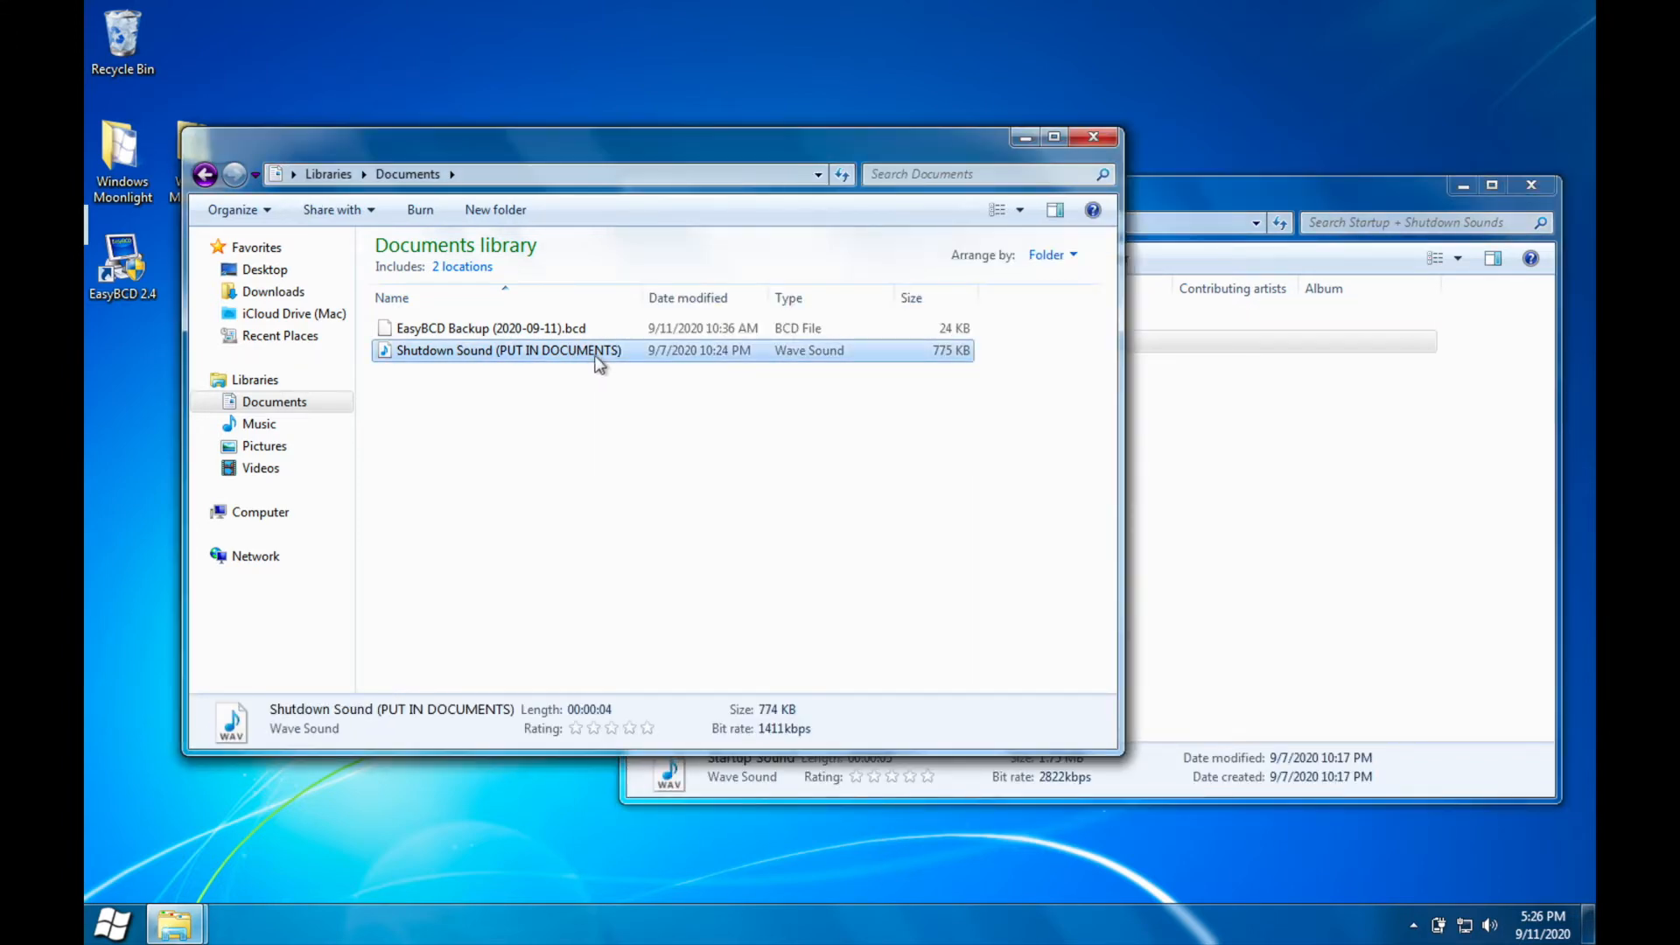
pyautogui.click(1094, 138)
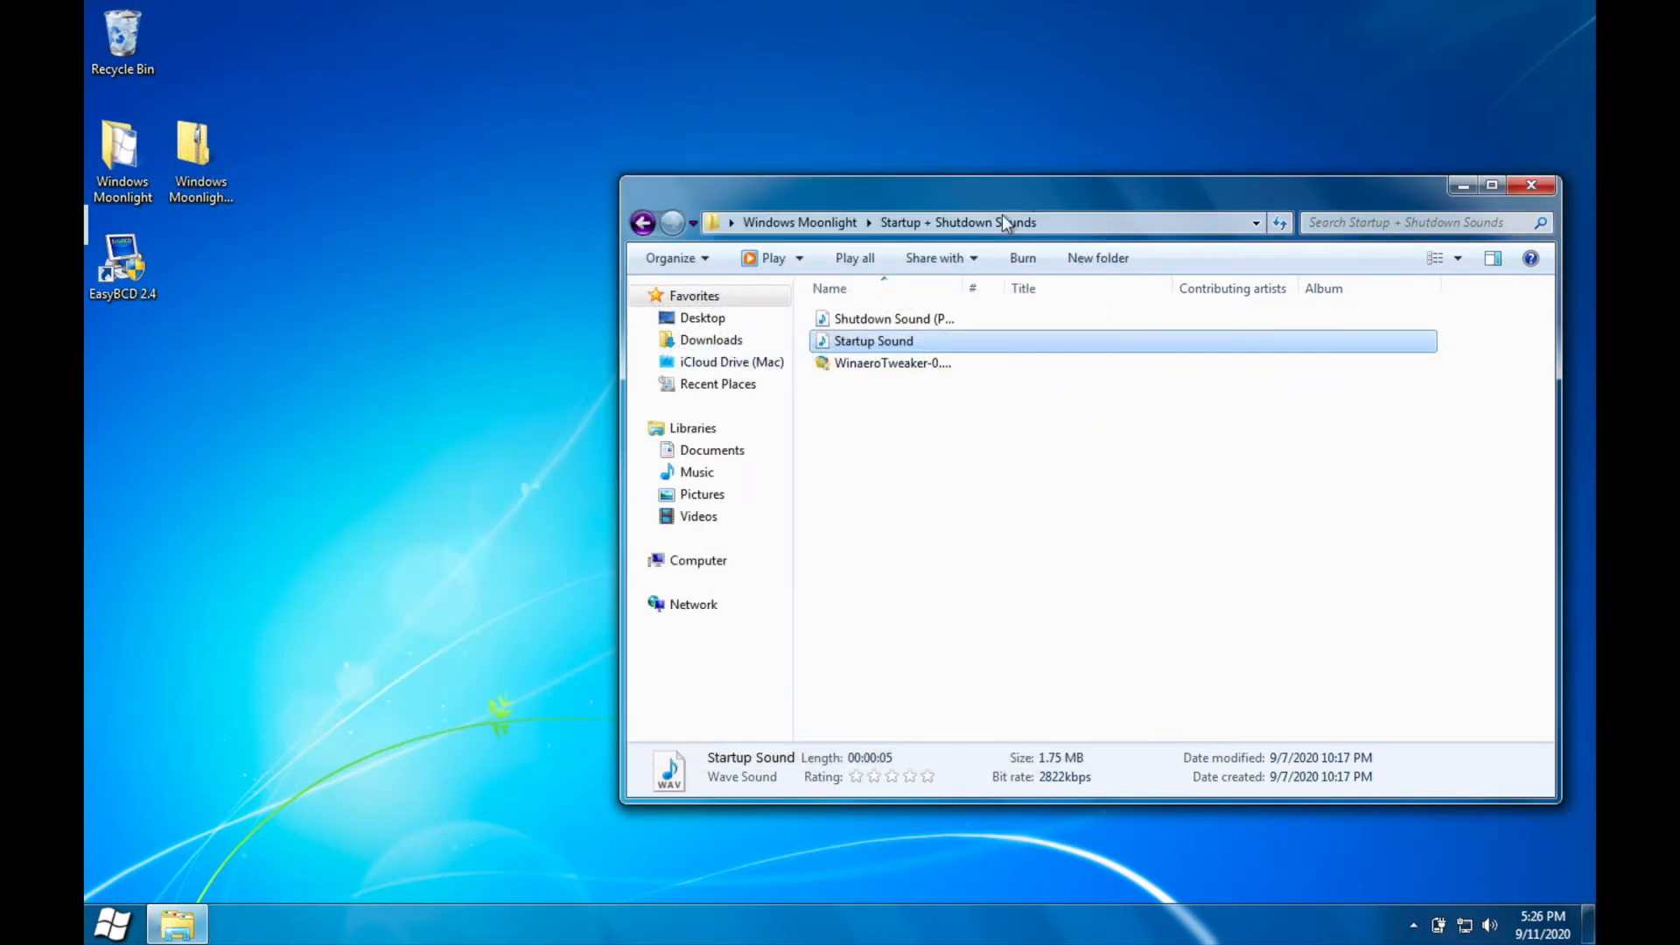
# Step: Install Winaero Tweaker 0.17.1.0 from its setup file in the sounds folder, accepting the license agreement and finishing the wizard
pyautogui.doubleClick(899, 361)
pyautogui.click(929, 488)
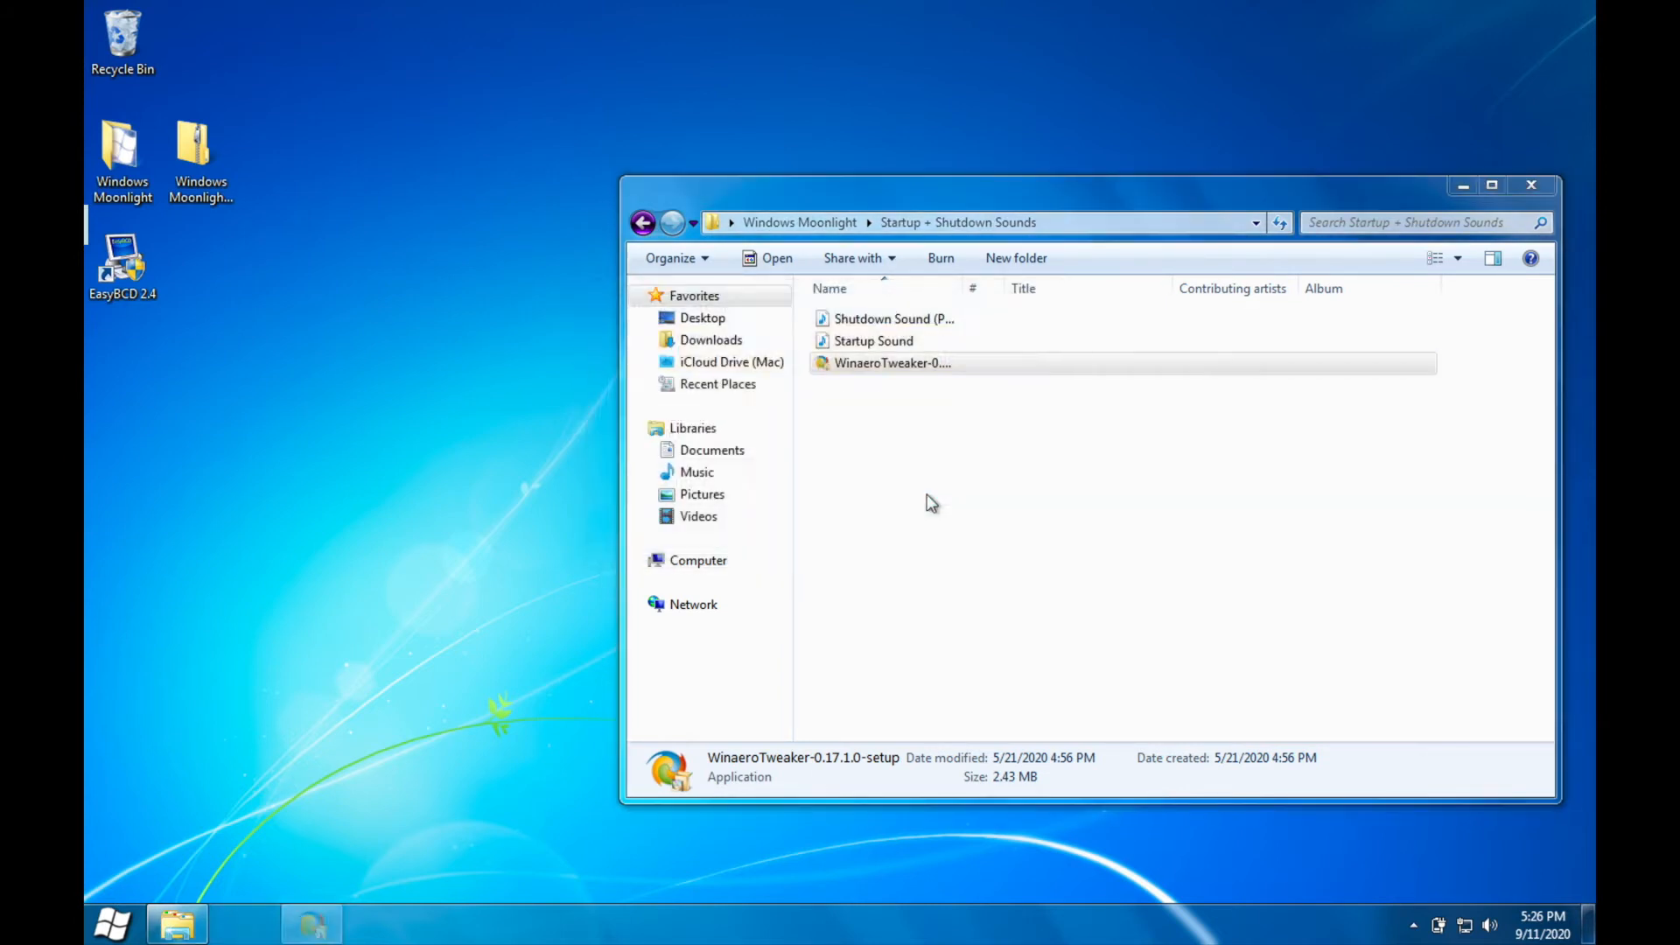
pyautogui.click(960, 630)
pyautogui.click(959, 629)
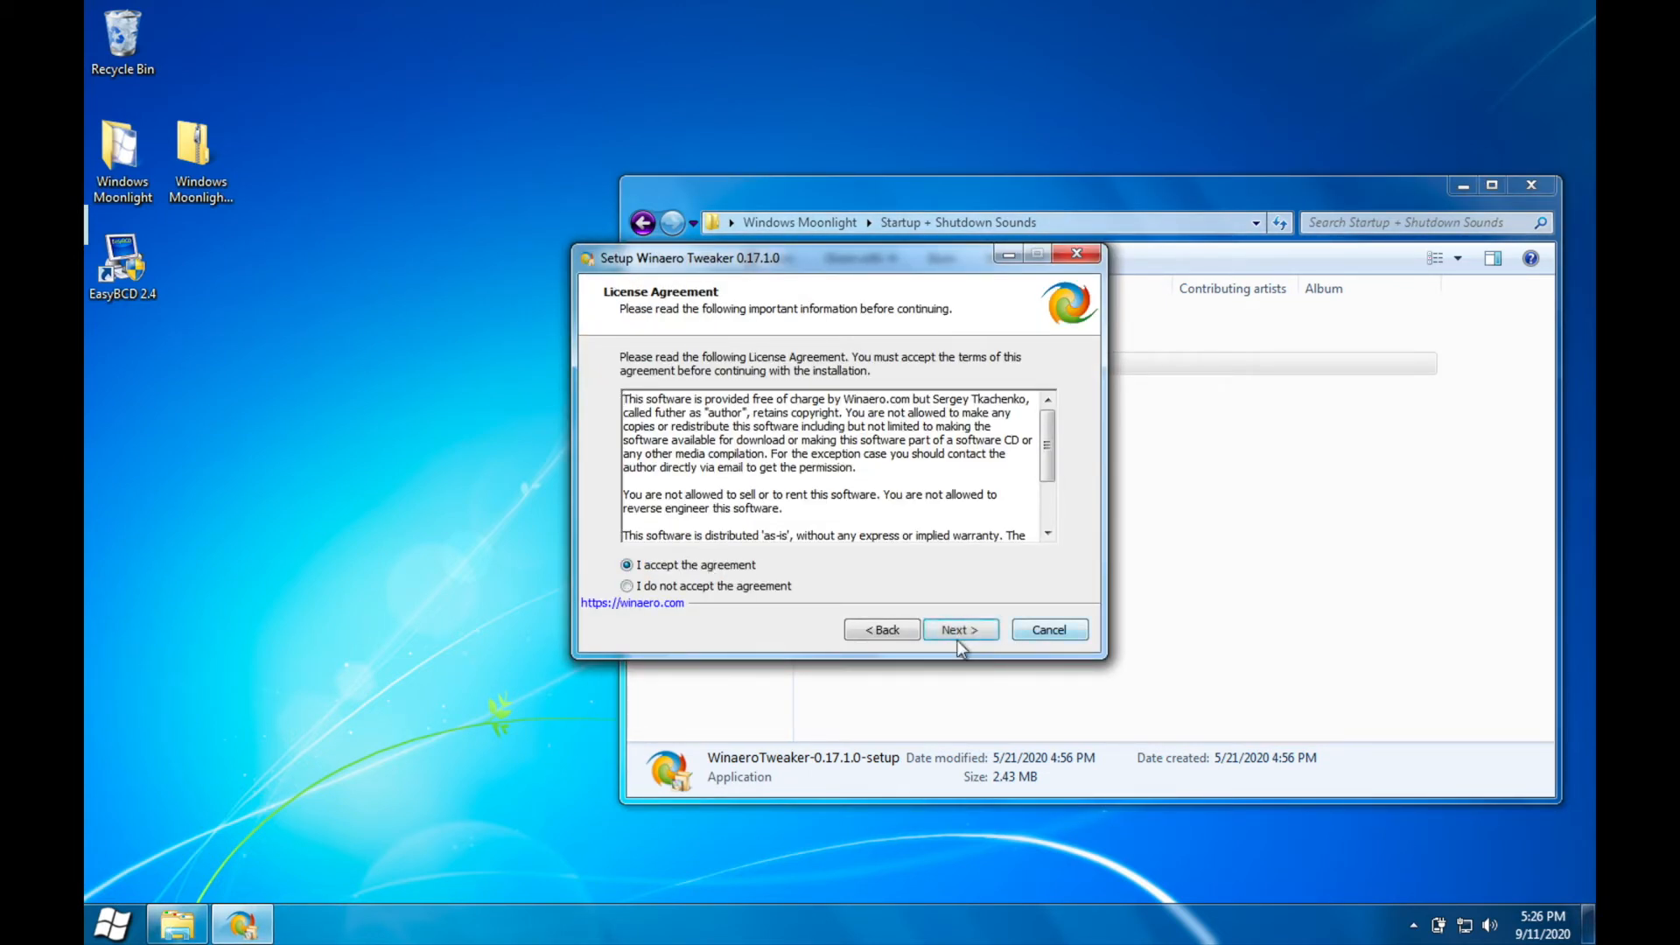
pyautogui.click(958, 640)
pyautogui.click(958, 639)
pyautogui.click(958, 640)
pyautogui.click(958, 639)
pyautogui.click(958, 637)
pyautogui.click(958, 637)
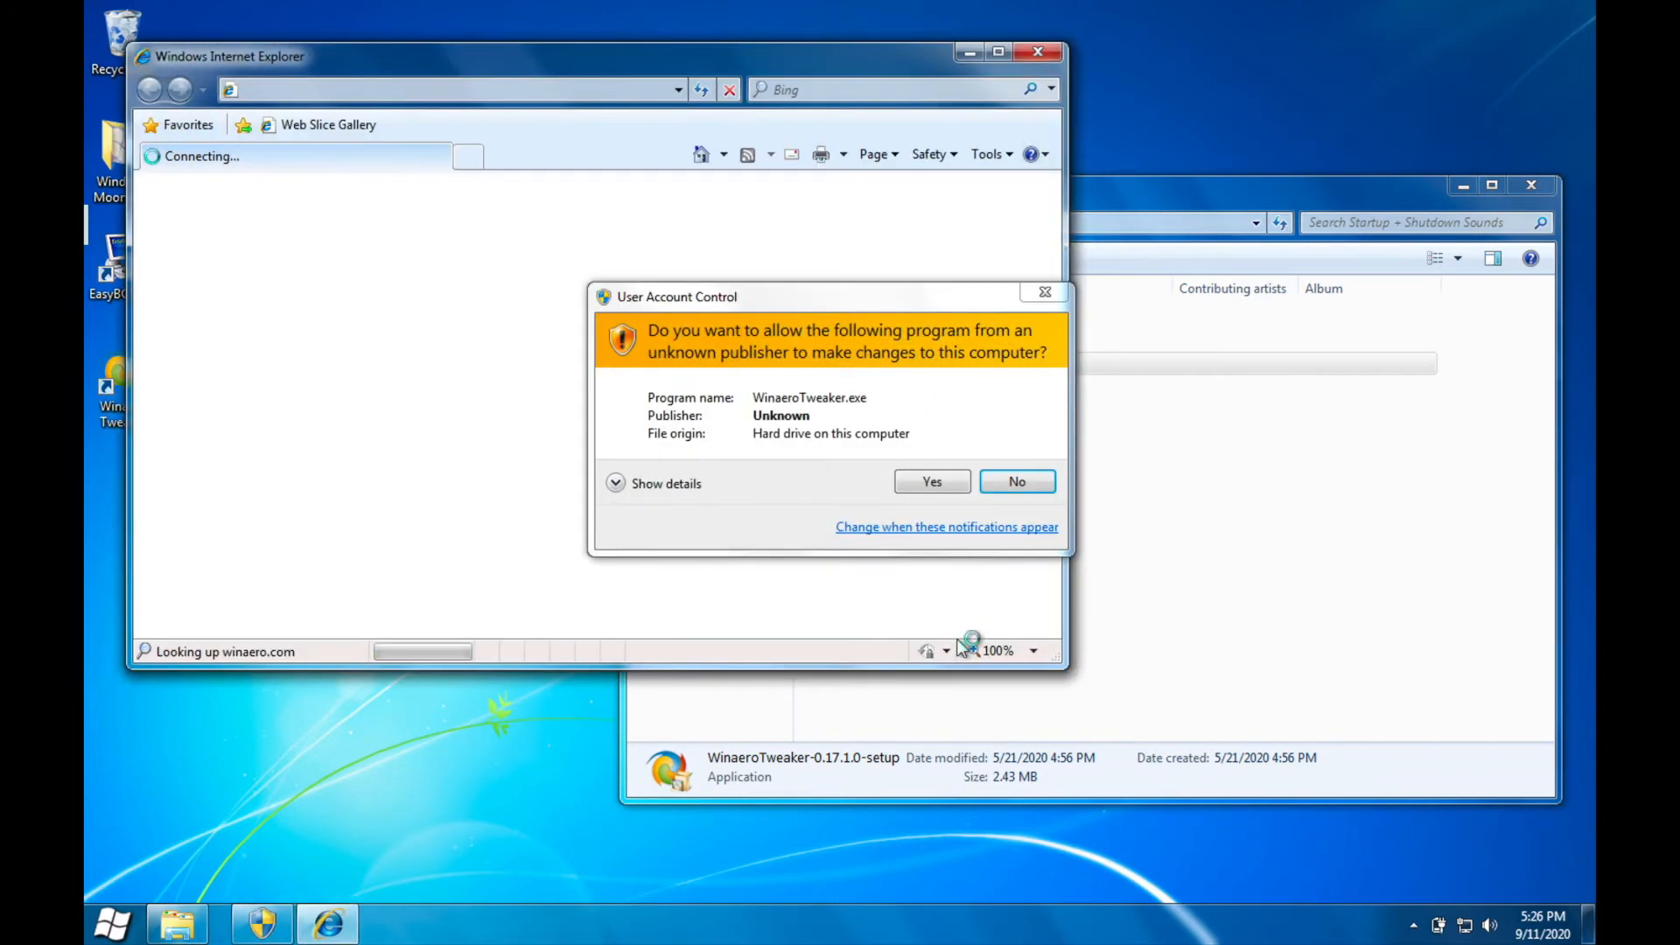
# Step: Allow Winaero Tweaker to make changes to the computer and close Internet Explorer together with its welcome setup
pyautogui.click(944, 483)
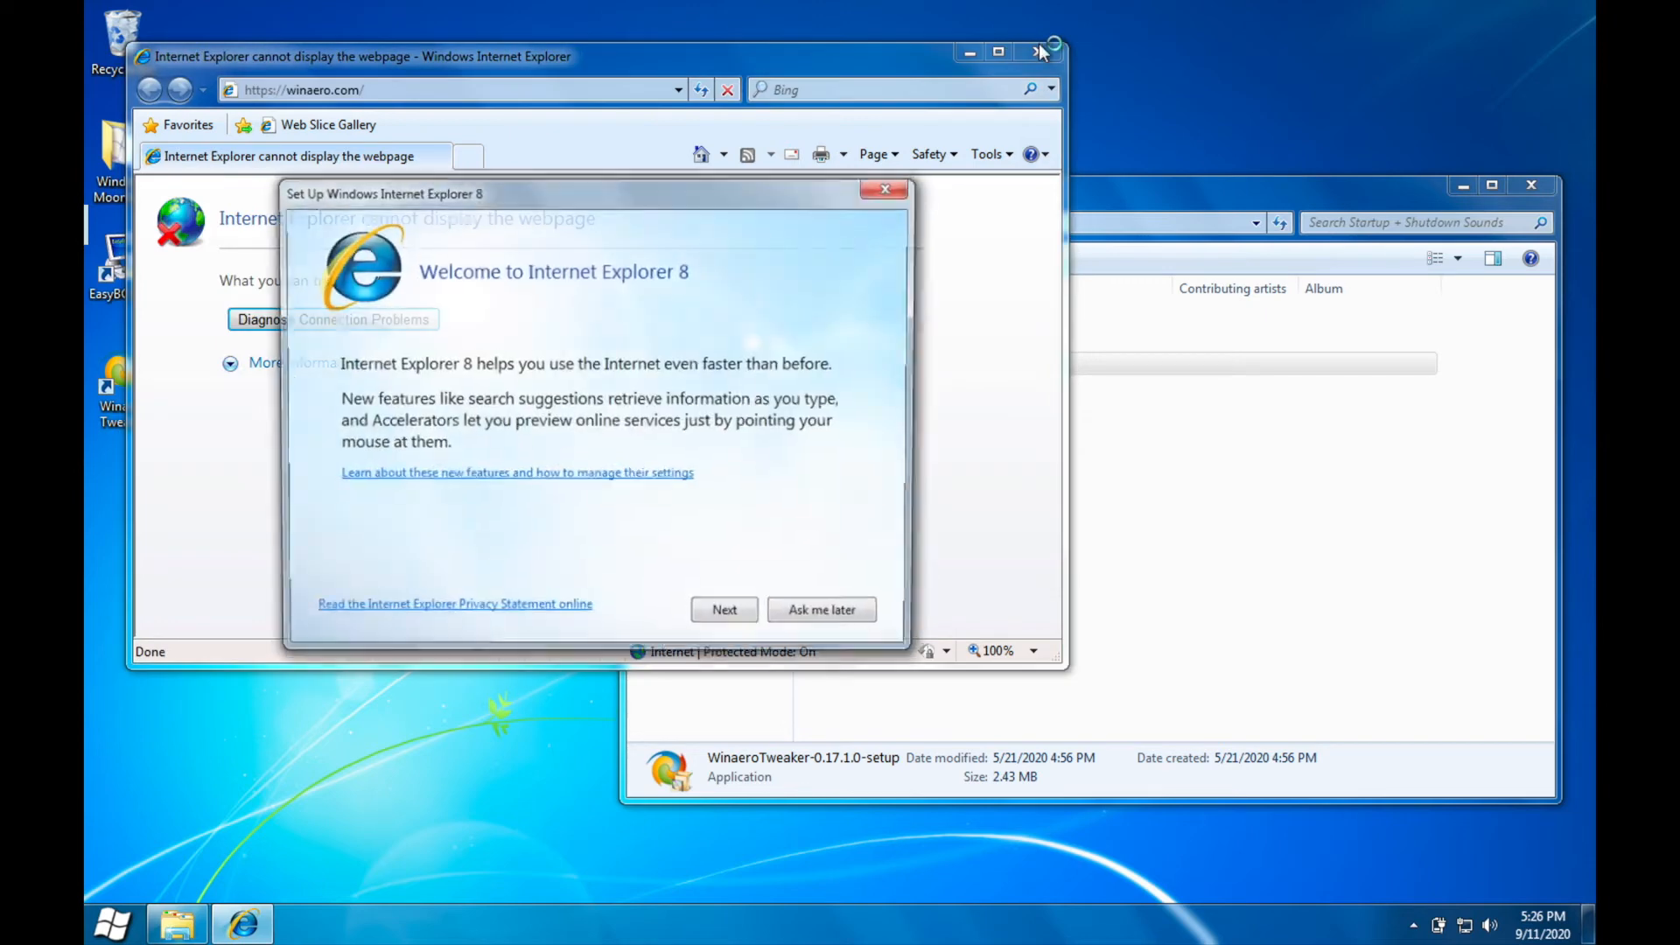
pyautogui.click(800, 607)
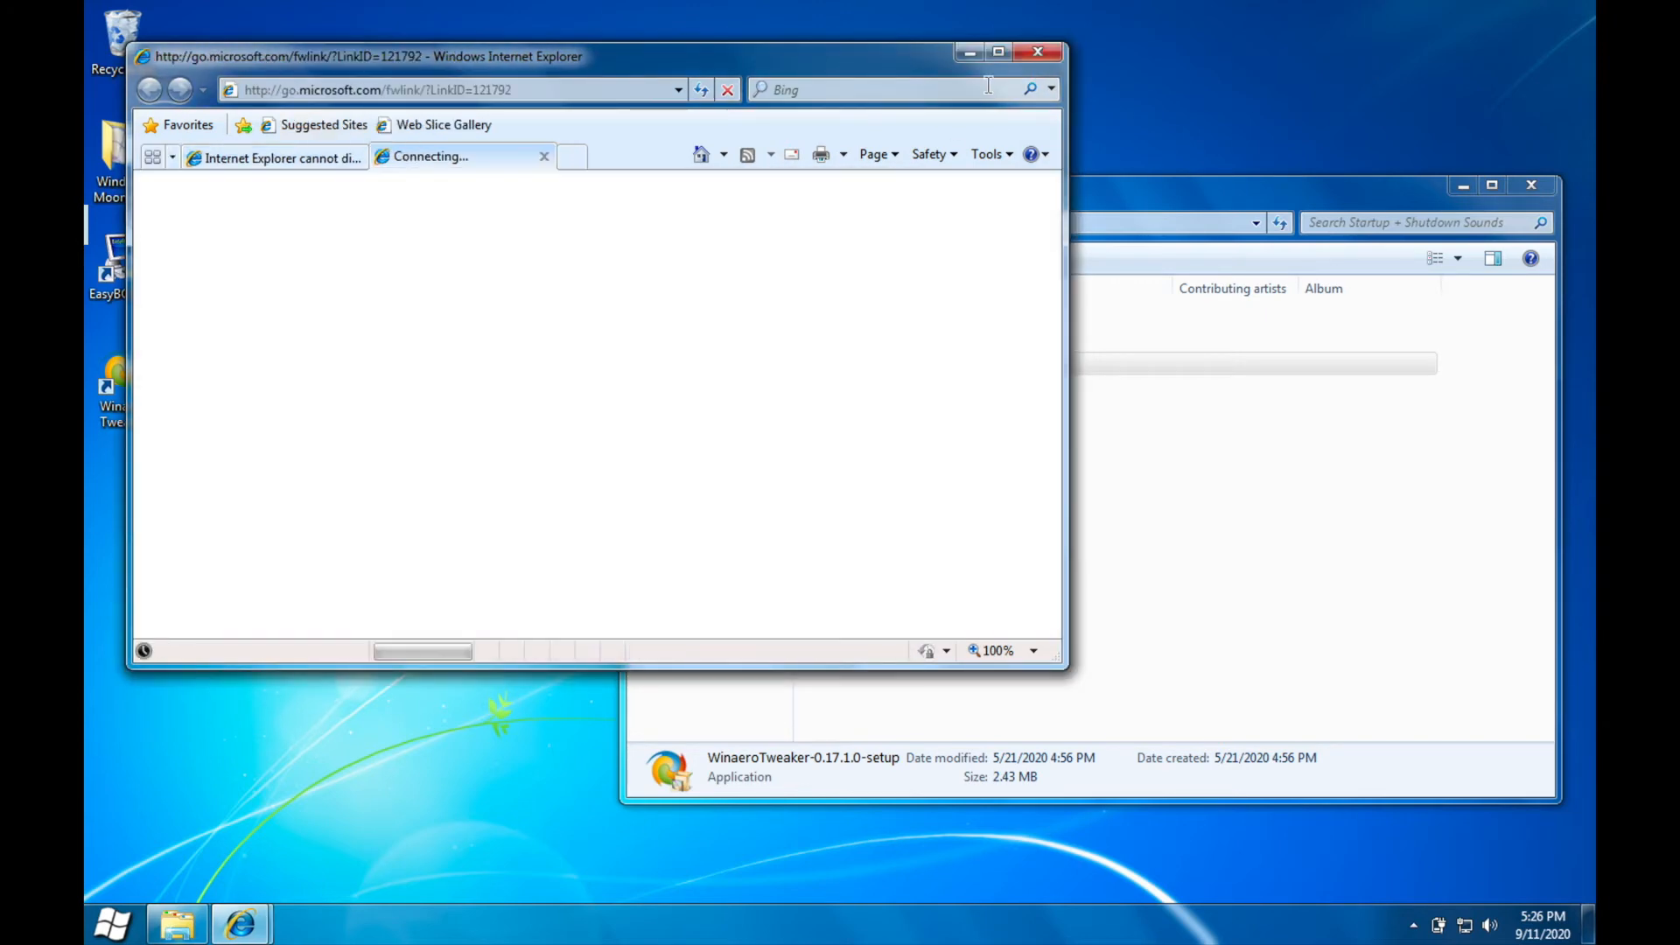
pyautogui.click(1040, 51)
pyautogui.click(588, 370)
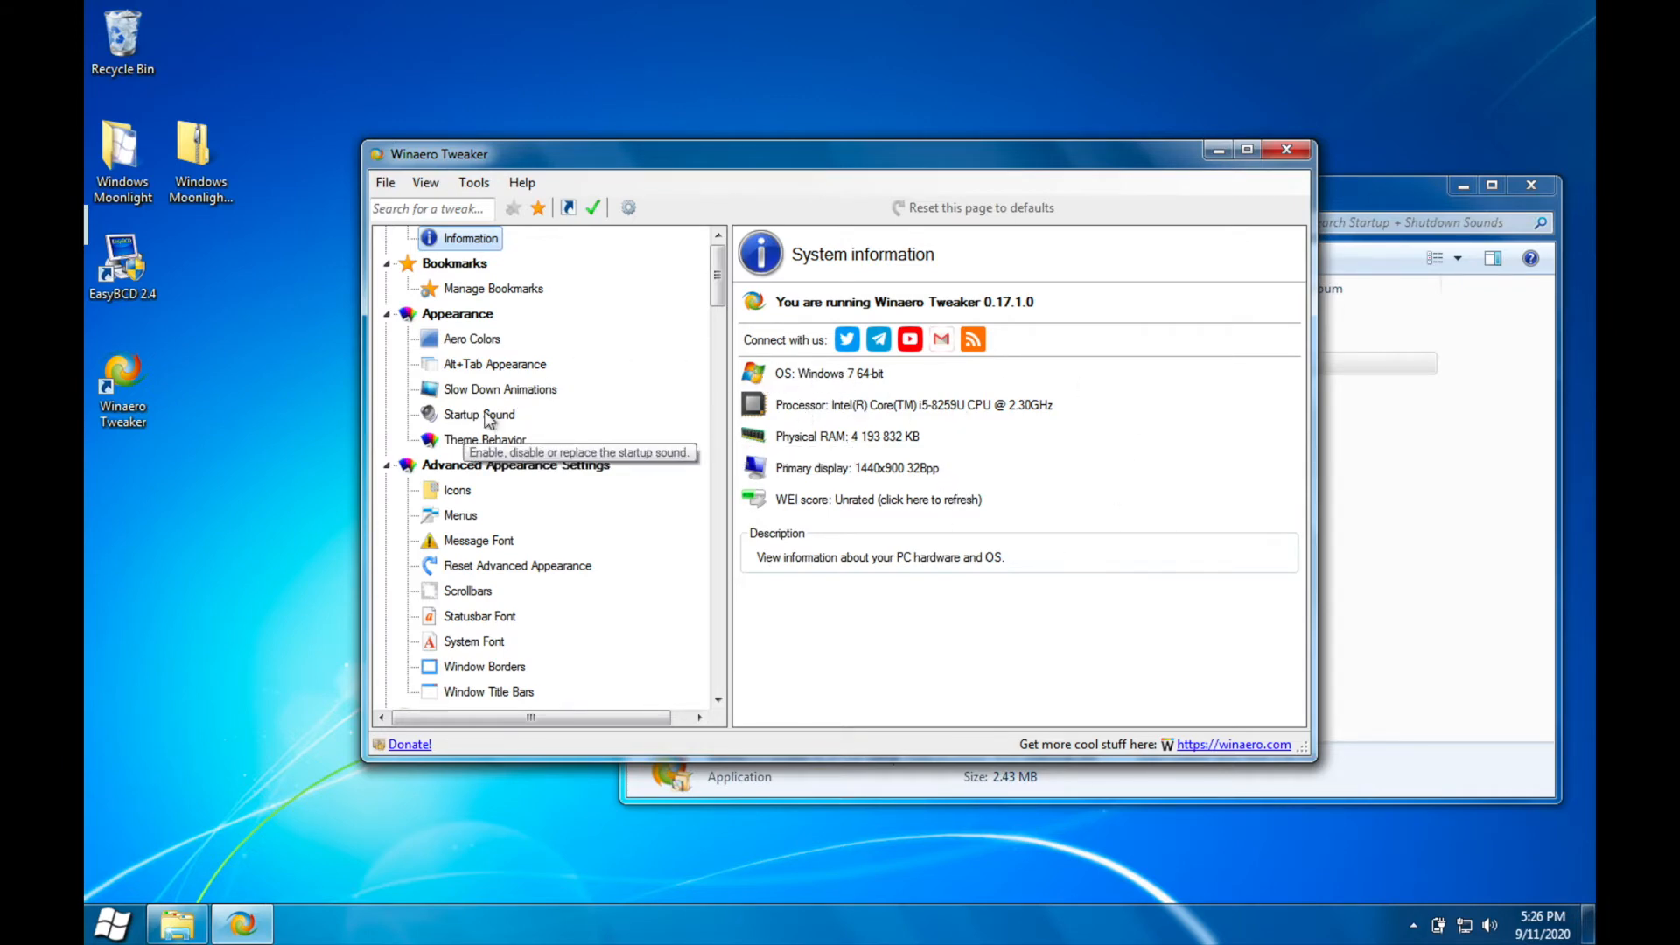
# Step: Replace the Windows startup sound with the Startup Sound file in Winaero Tweaker and close the program
pyautogui.click(584, 418)
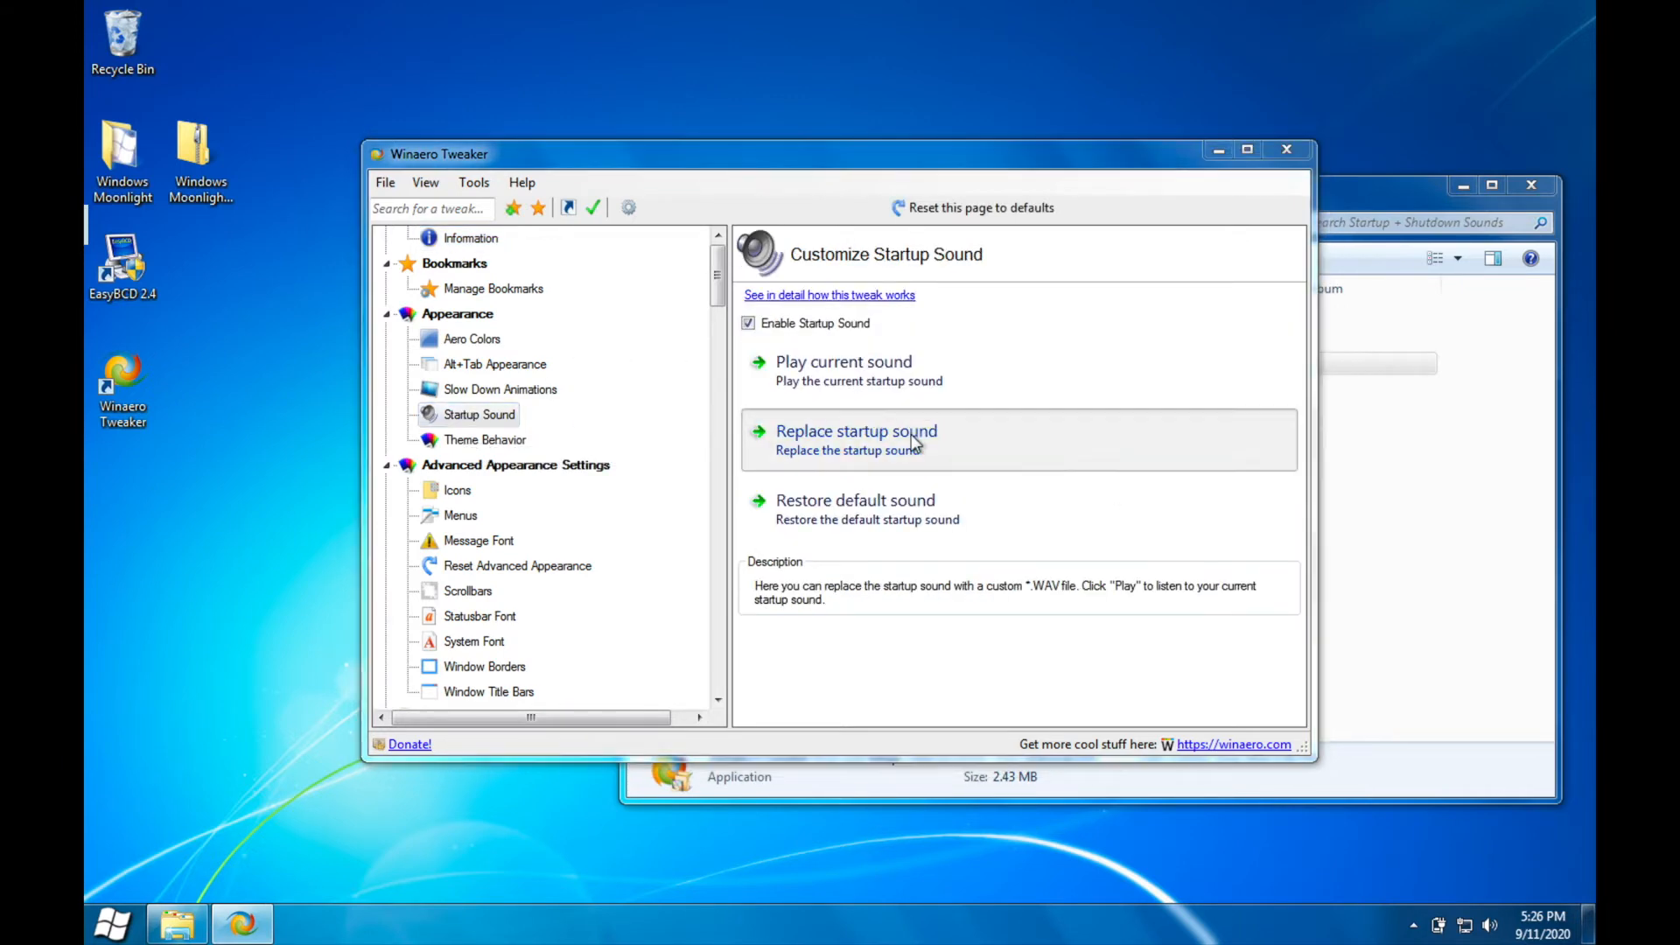
pyautogui.click(911, 434)
pyautogui.doubleClick(652, 339)
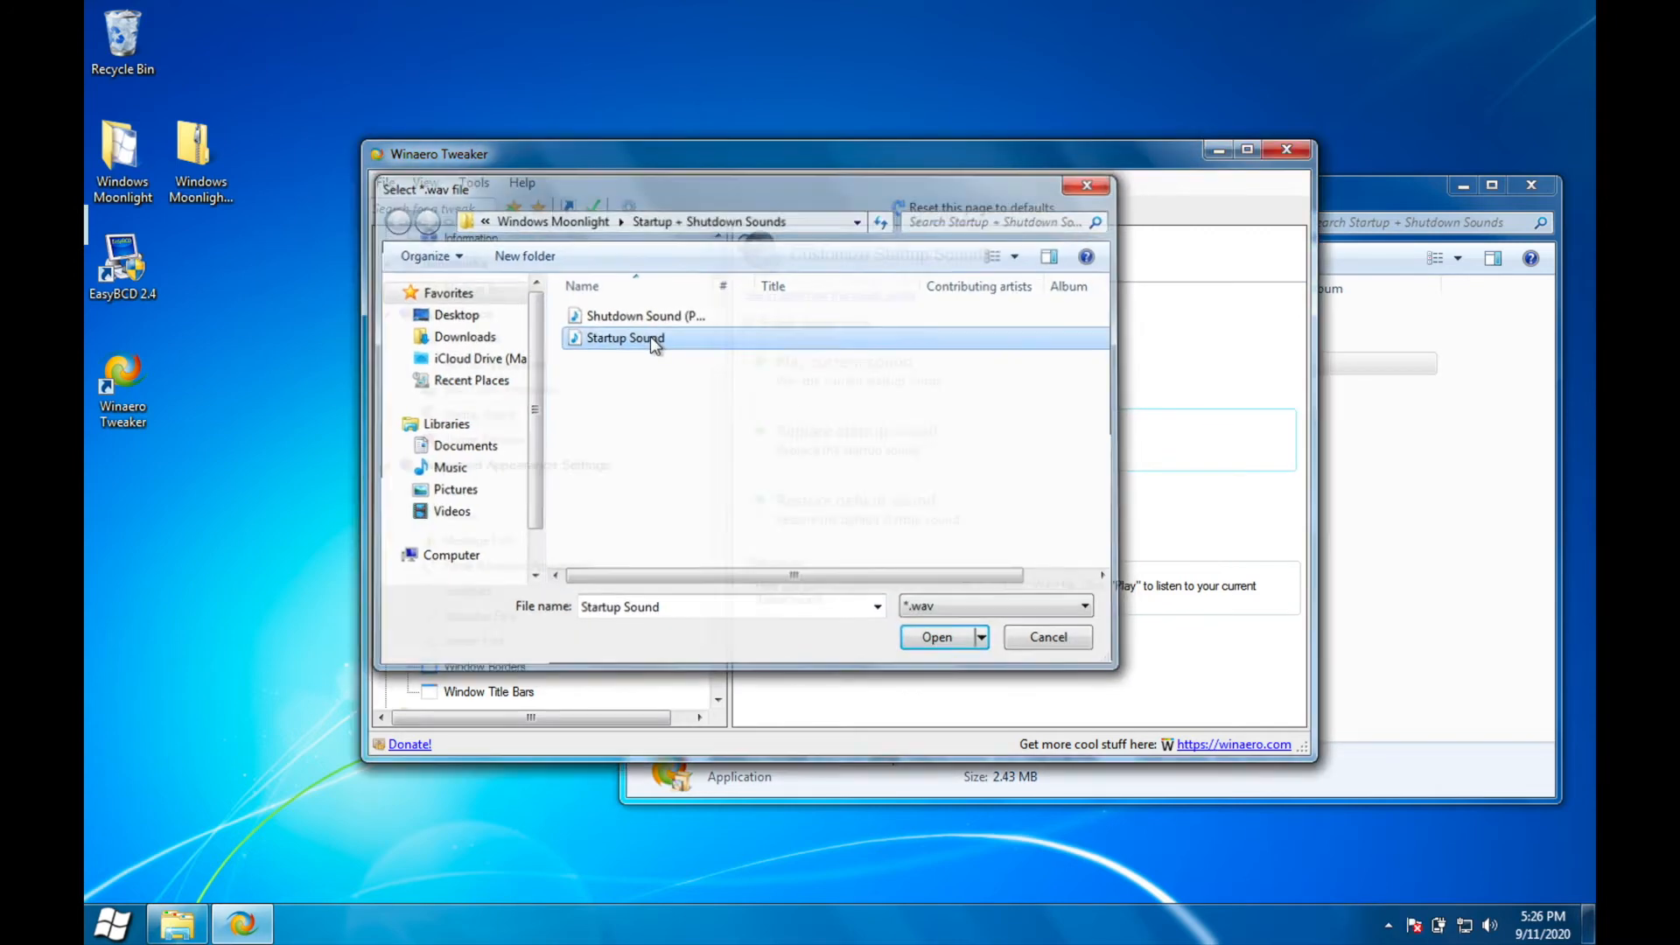
pyautogui.click(1287, 154)
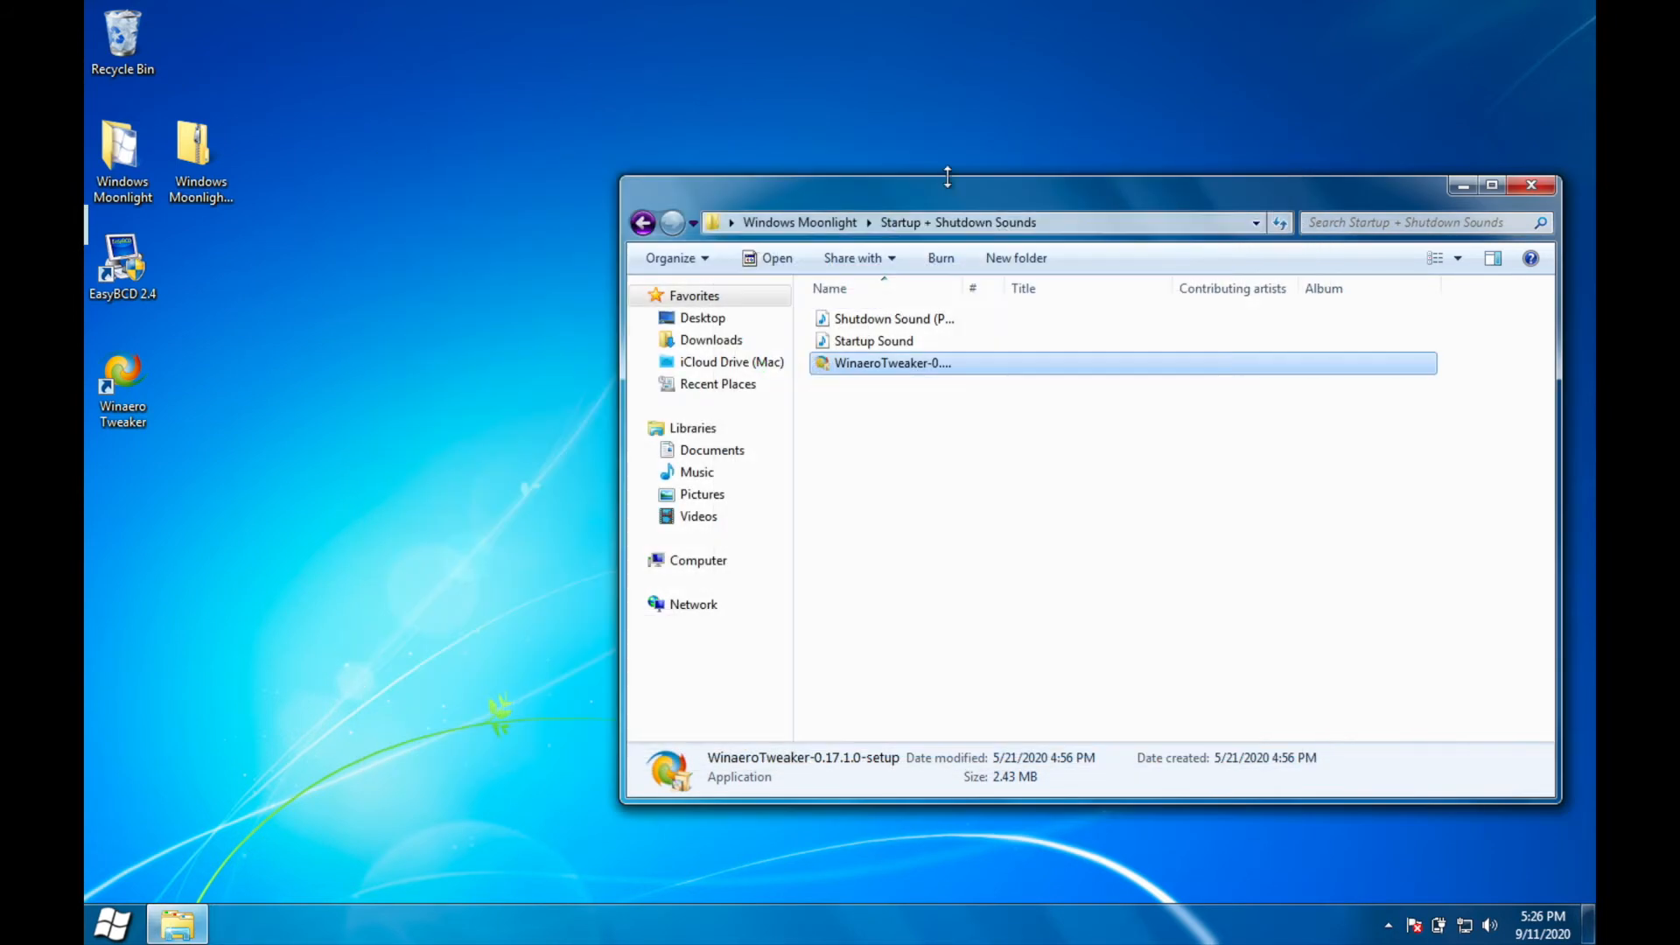
# Step: Open the Wallpapers folder of Windows Moonlight and place a second Explorer window beside it
pyautogui.click(642, 224)
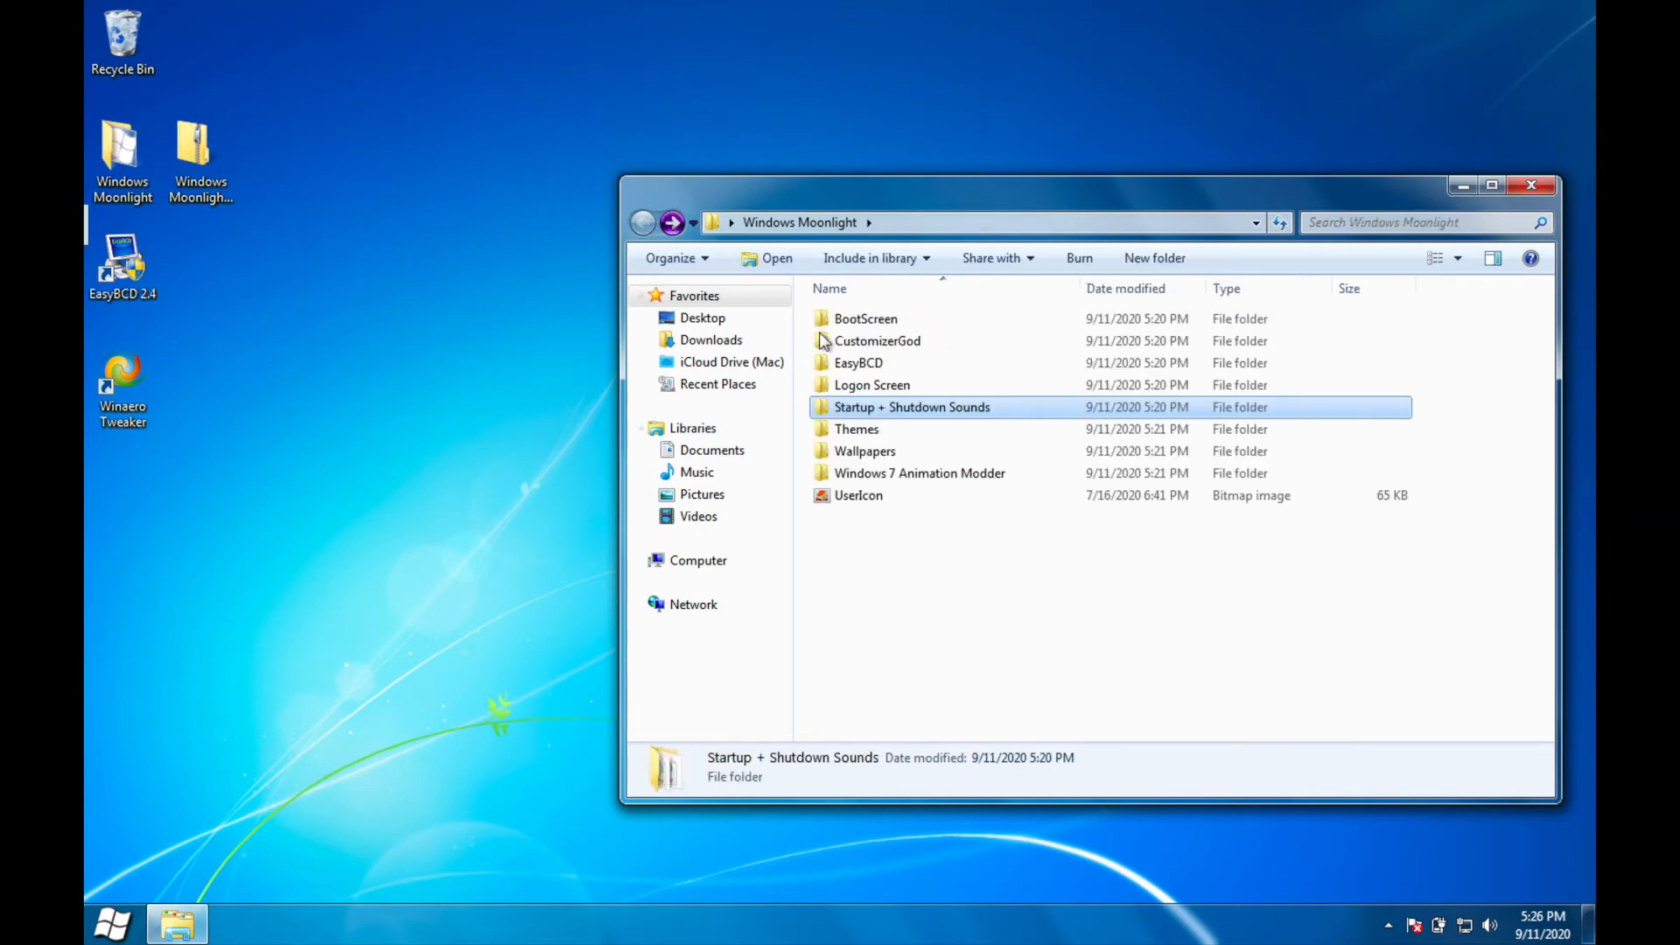
pyautogui.doubleClick(875, 453)
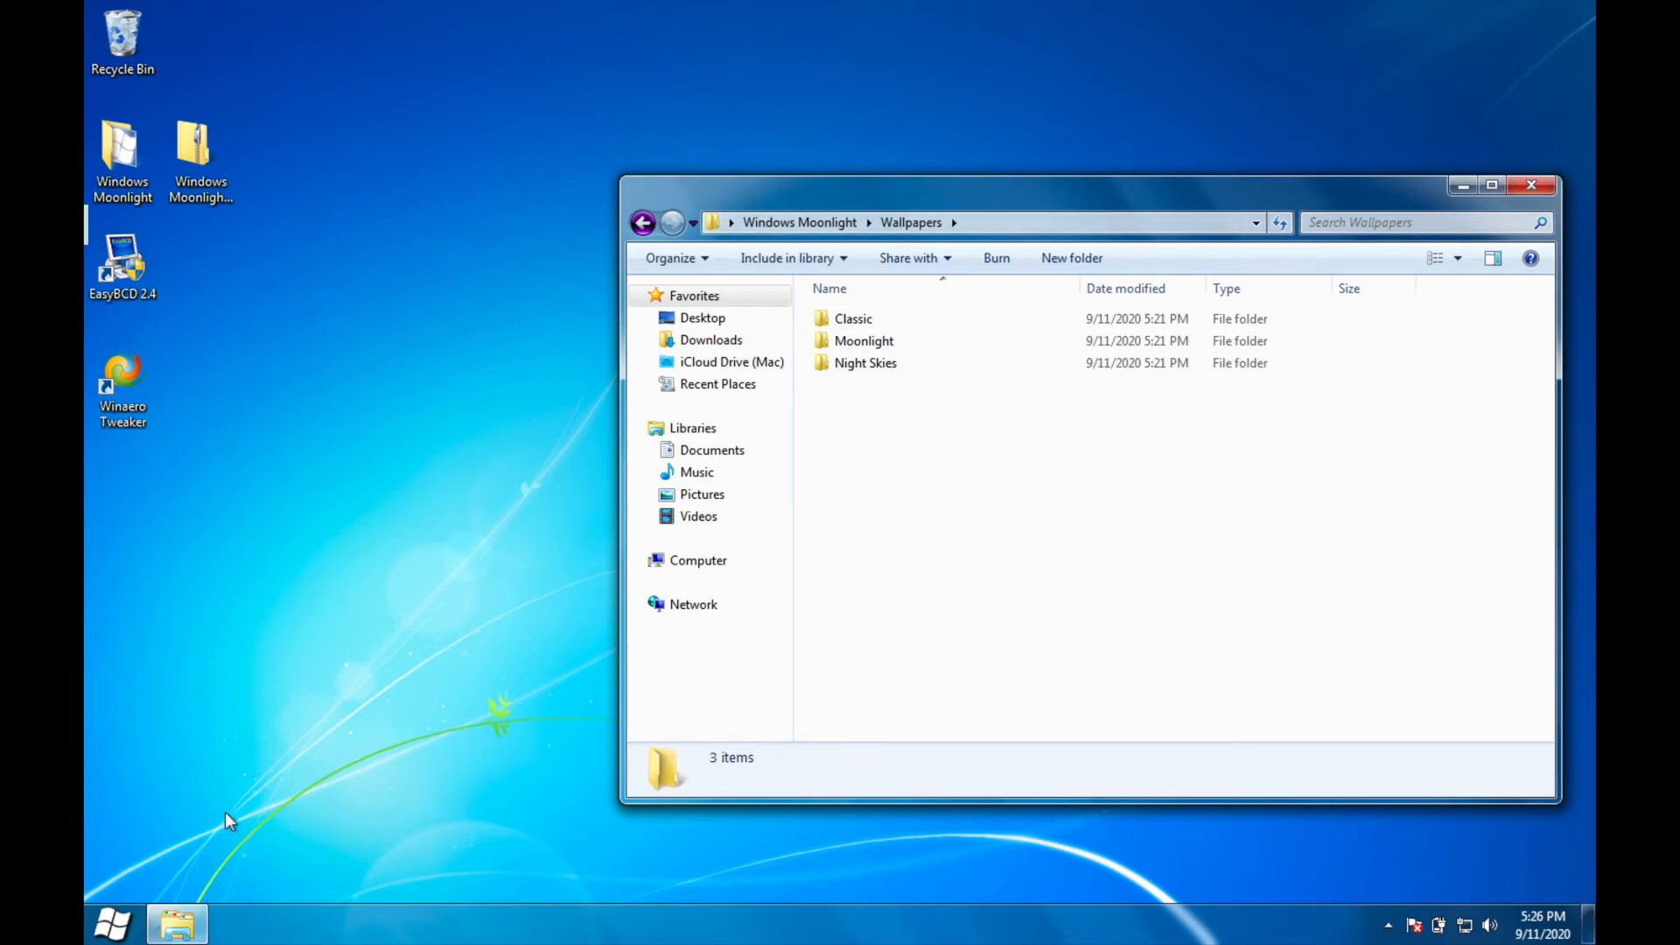
pyautogui.rightClick(178, 924)
pyautogui.click(215, 818)
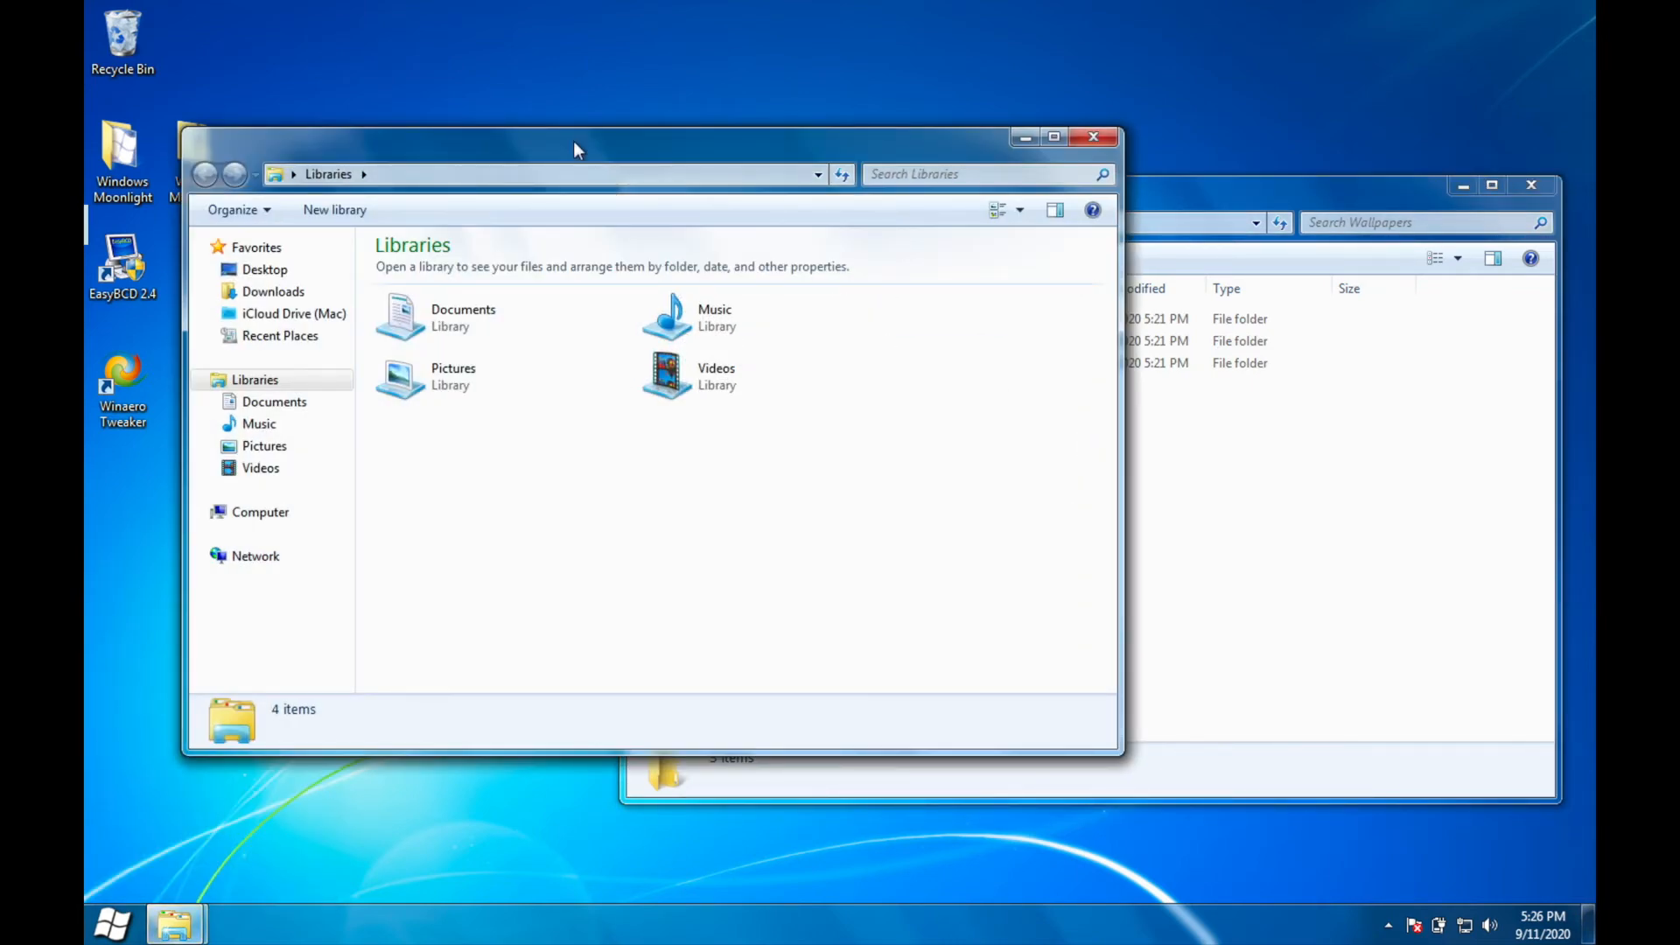
pyautogui.moveTo(574, 141); pyautogui.dragTo(491, 168)
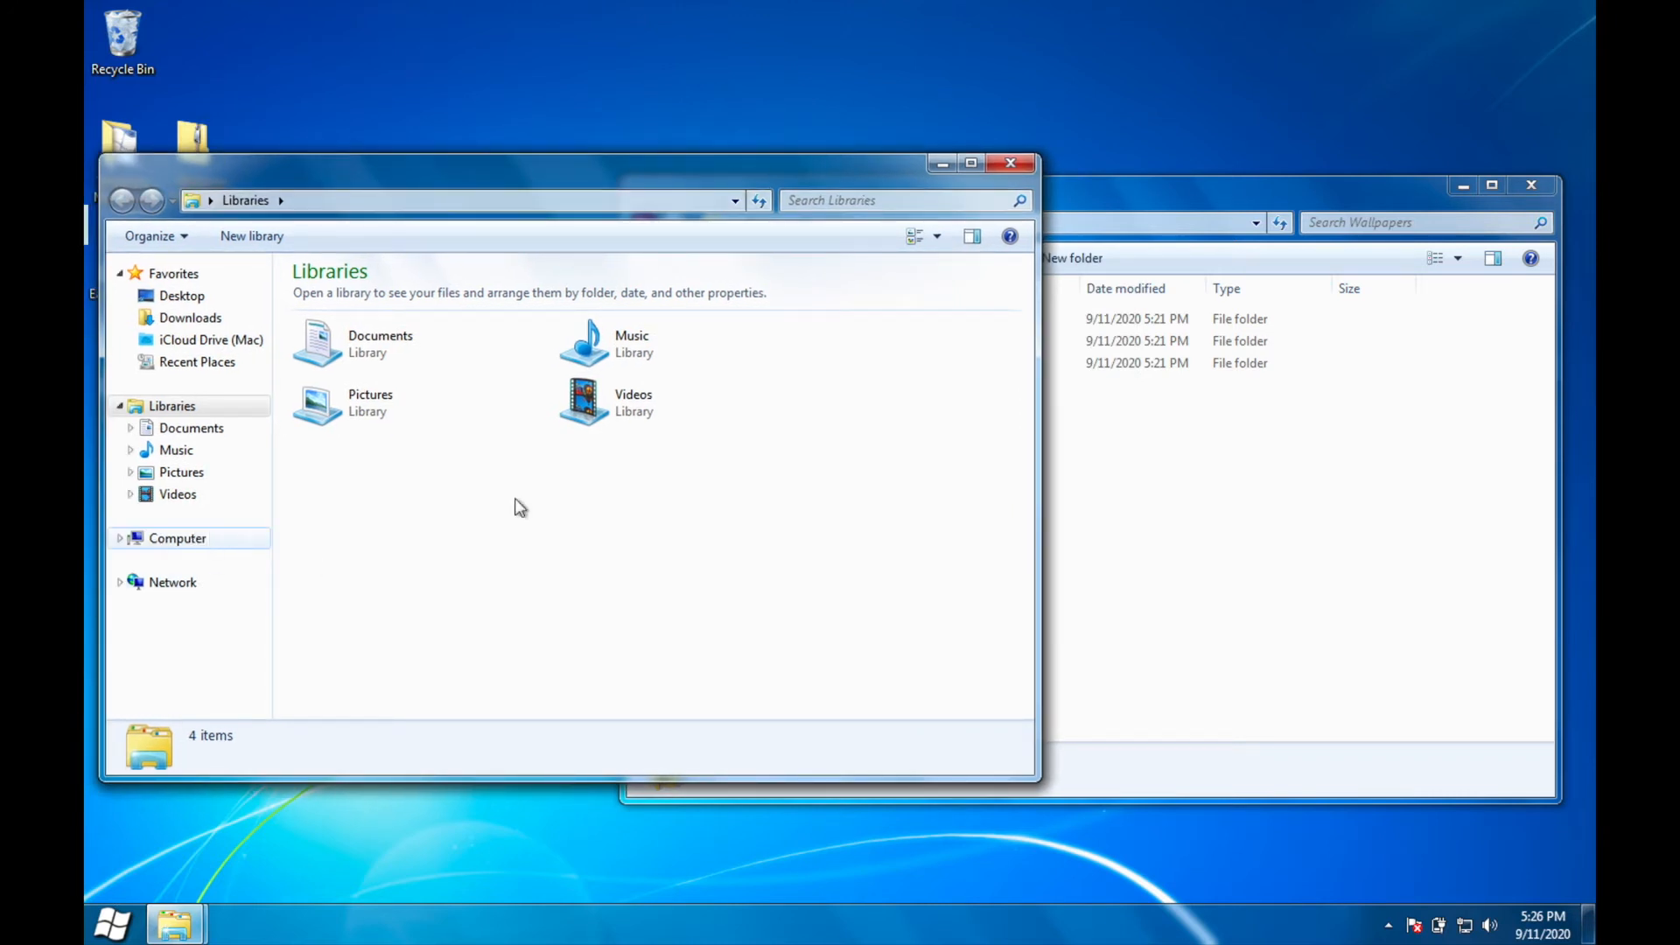
# Step: Browse to the C:\Windows\Web\Wallpaper folder in the second Explorer window
pyautogui.click(168, 543)
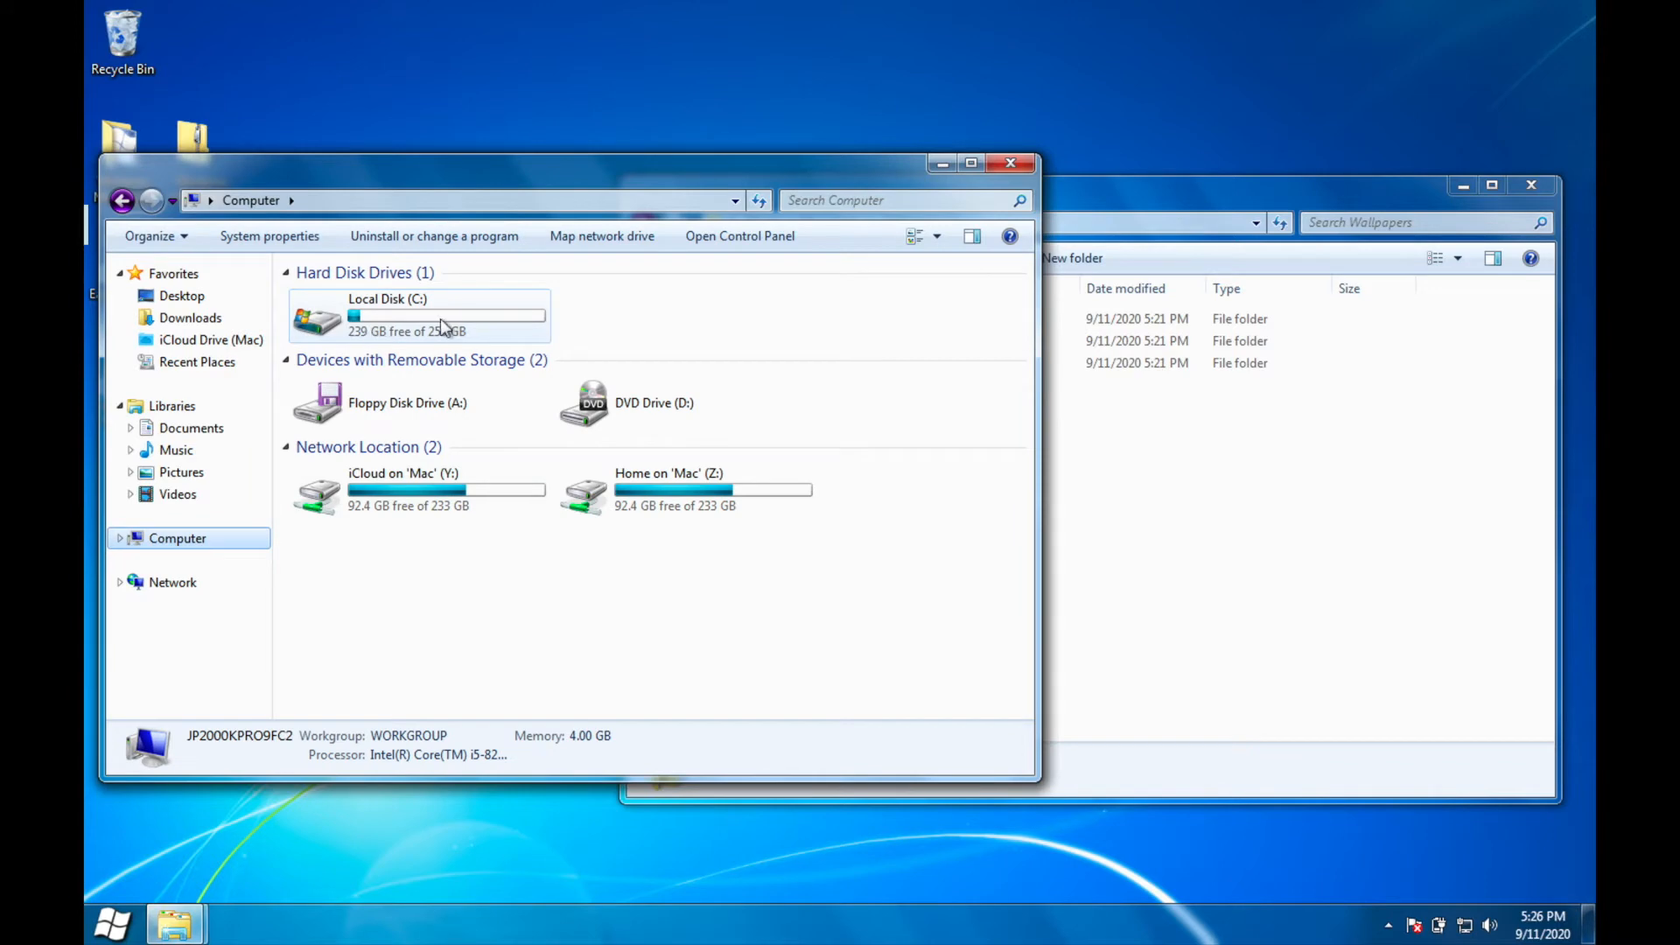
pyautogui.click(400, 324)
pyautogui.doubleClick(399, 318)
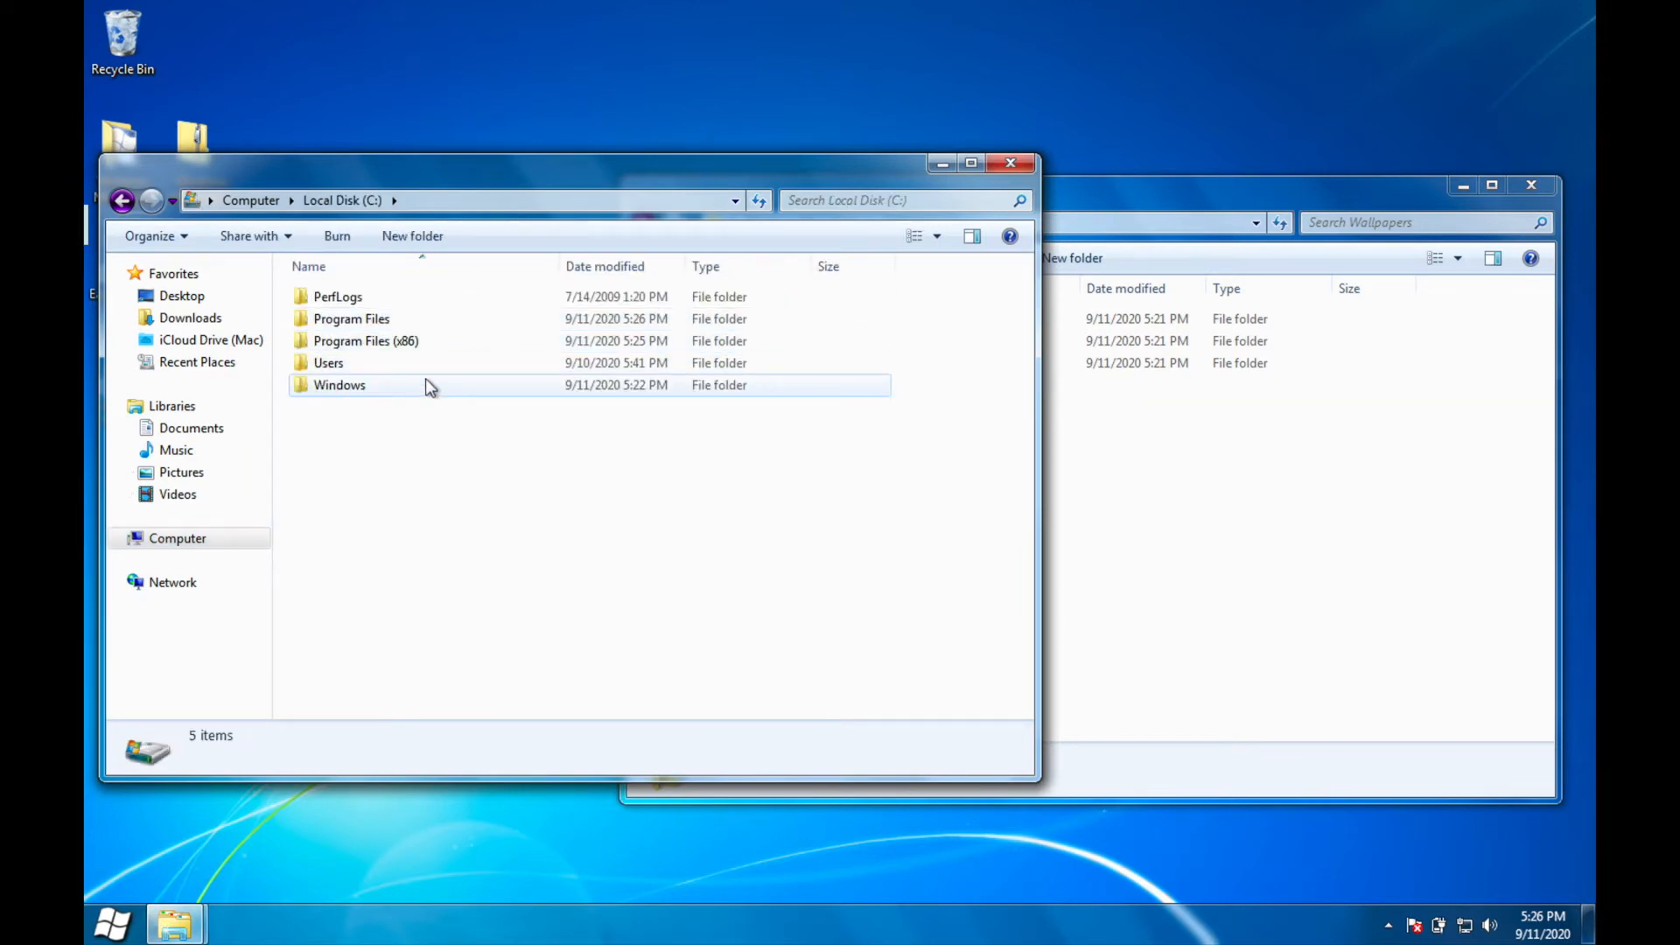
pyautogui.doubleClick(388, 394)
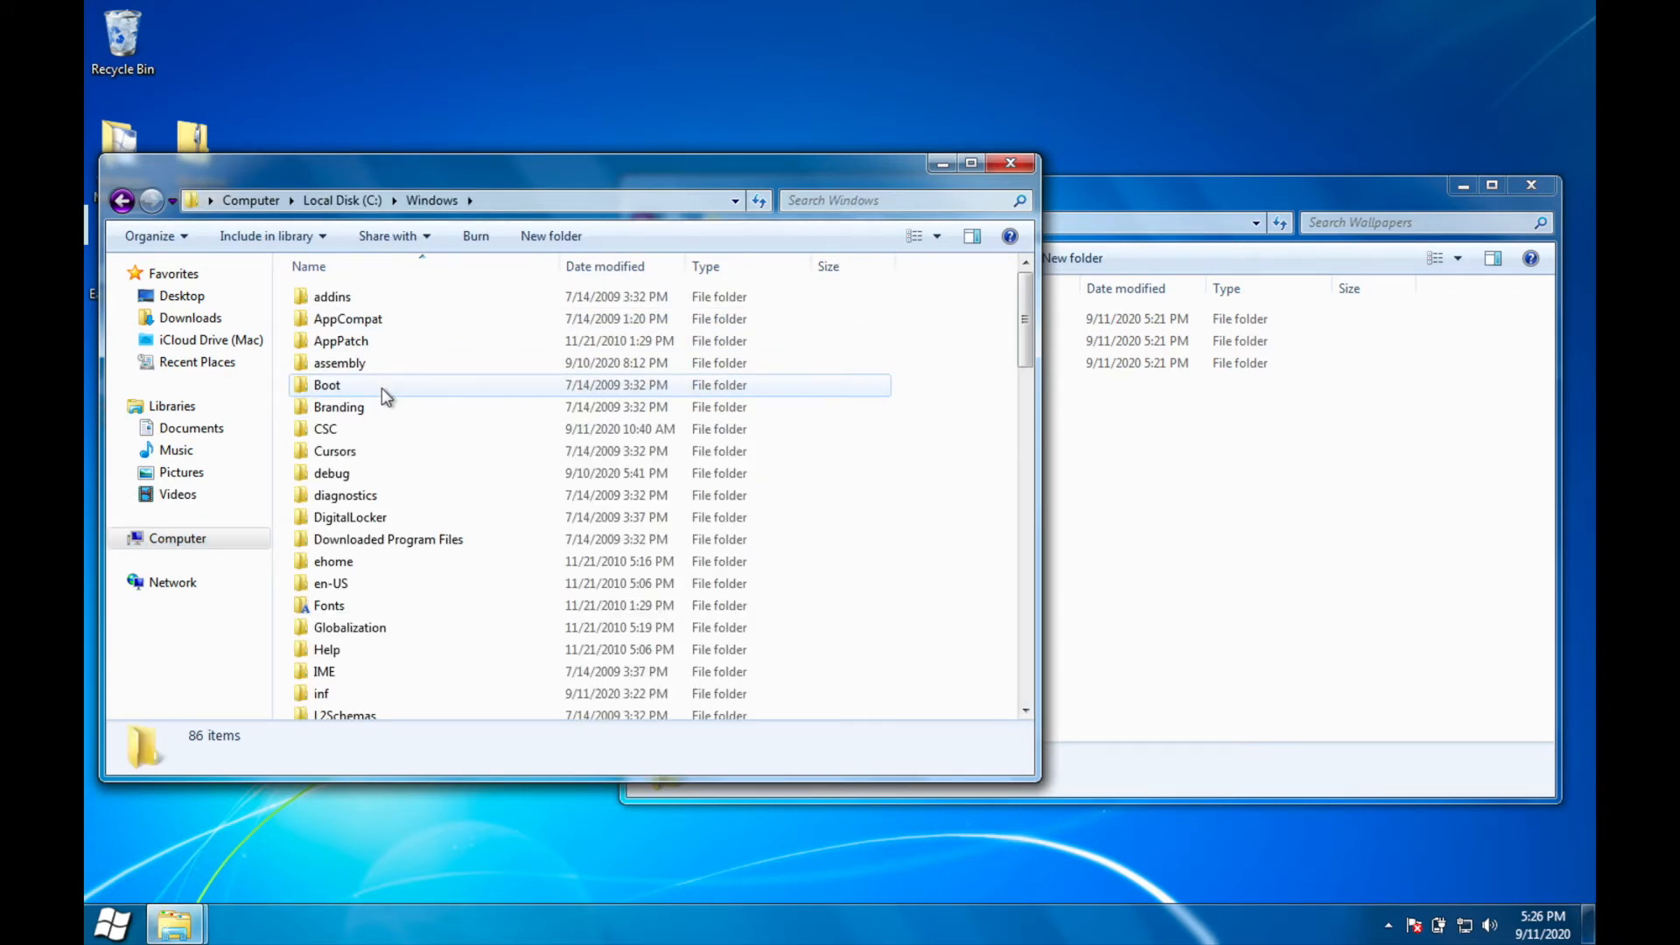
pyautogui.scroll(-15, 386, 398)
pyautogui.scroll(-1, 385, 396)
pyautogui.doubleClick(331, 423)
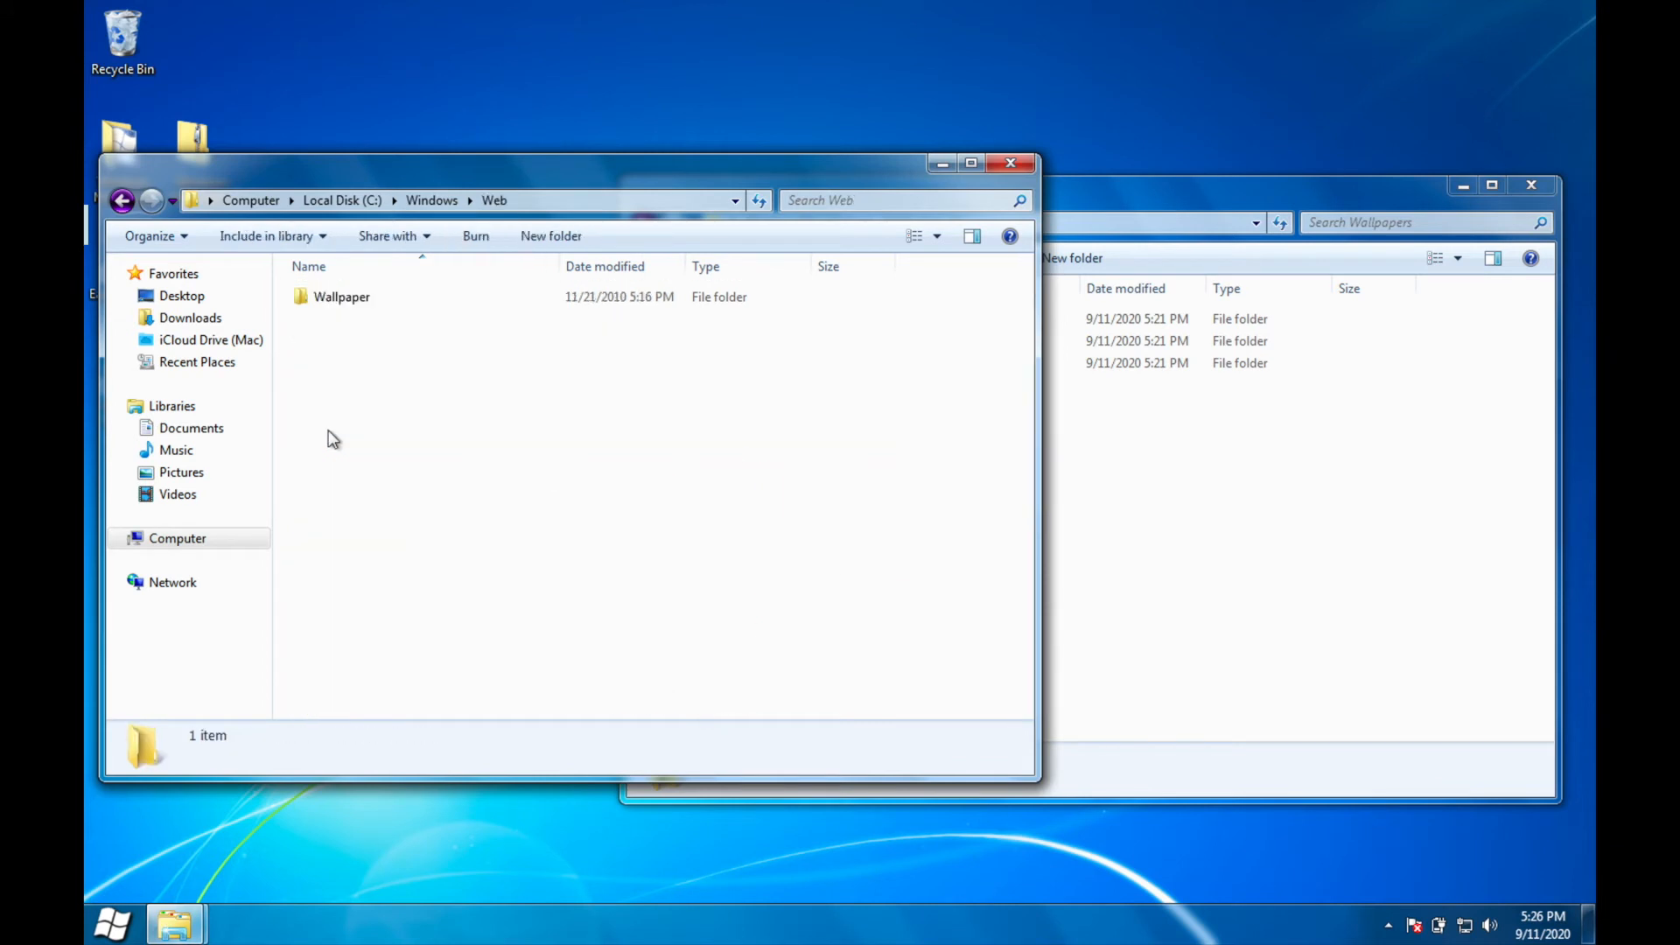
pyautogui.doubleClick(435, 303)
pyautogui.moveTo(377, 564); pyautogui.dragTo(389, 276)
pyautogui.click(429, 616)
pyautogui.click(455, 410)
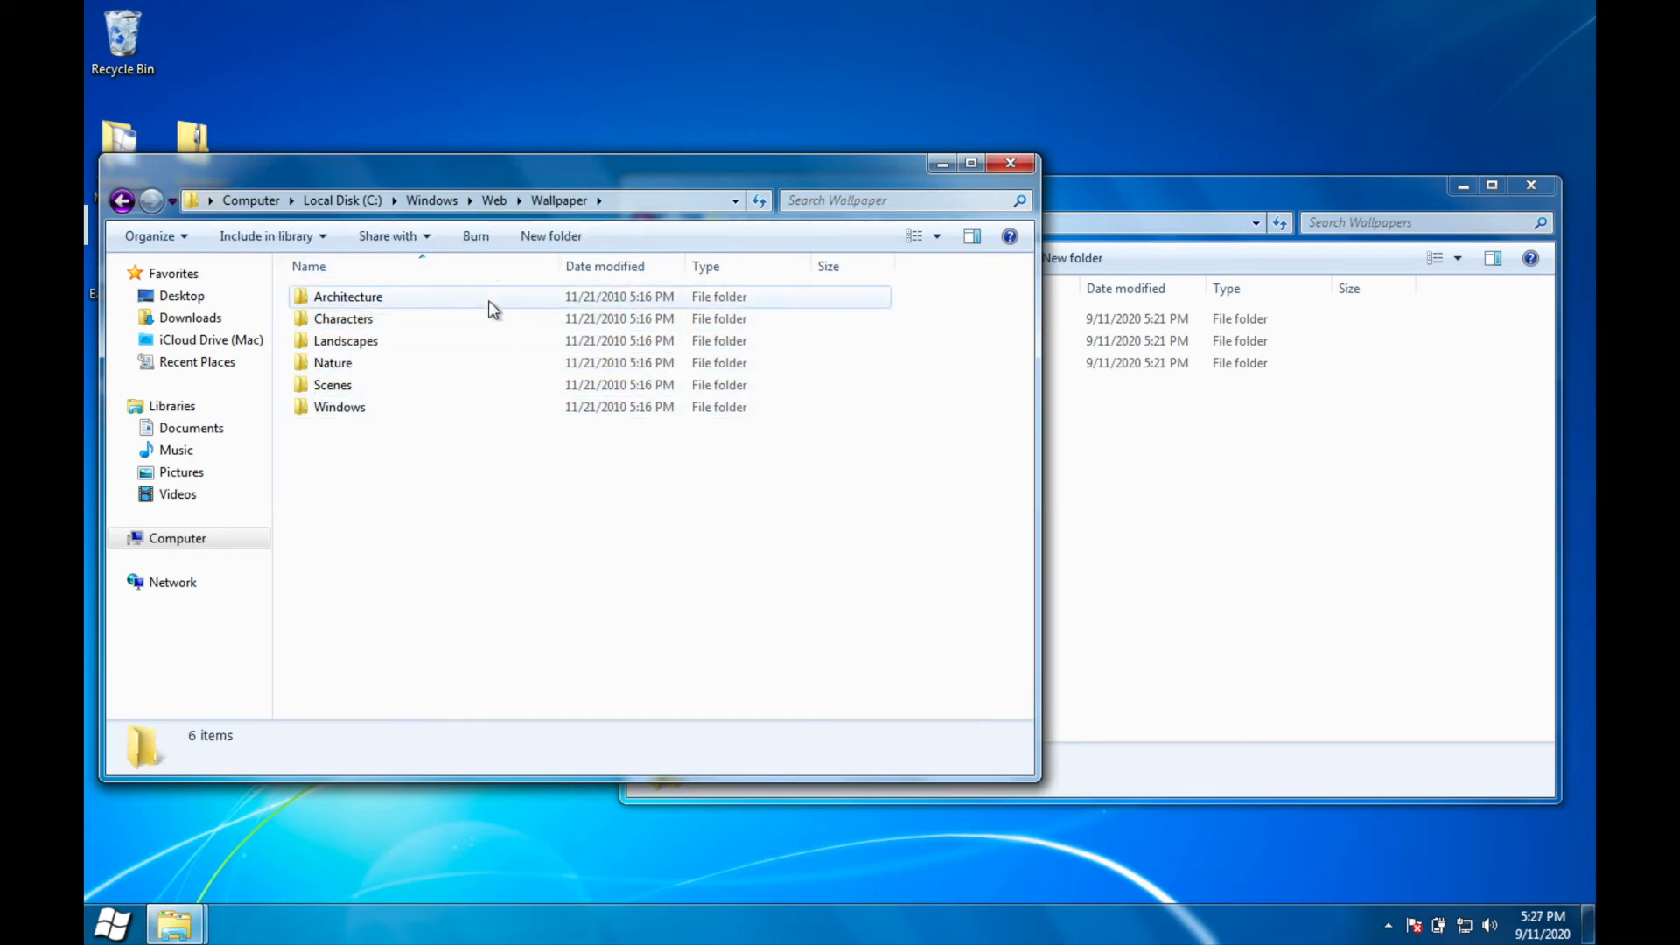
pyautogui.click(1192, 481)
pyautogui.click(441, 550)
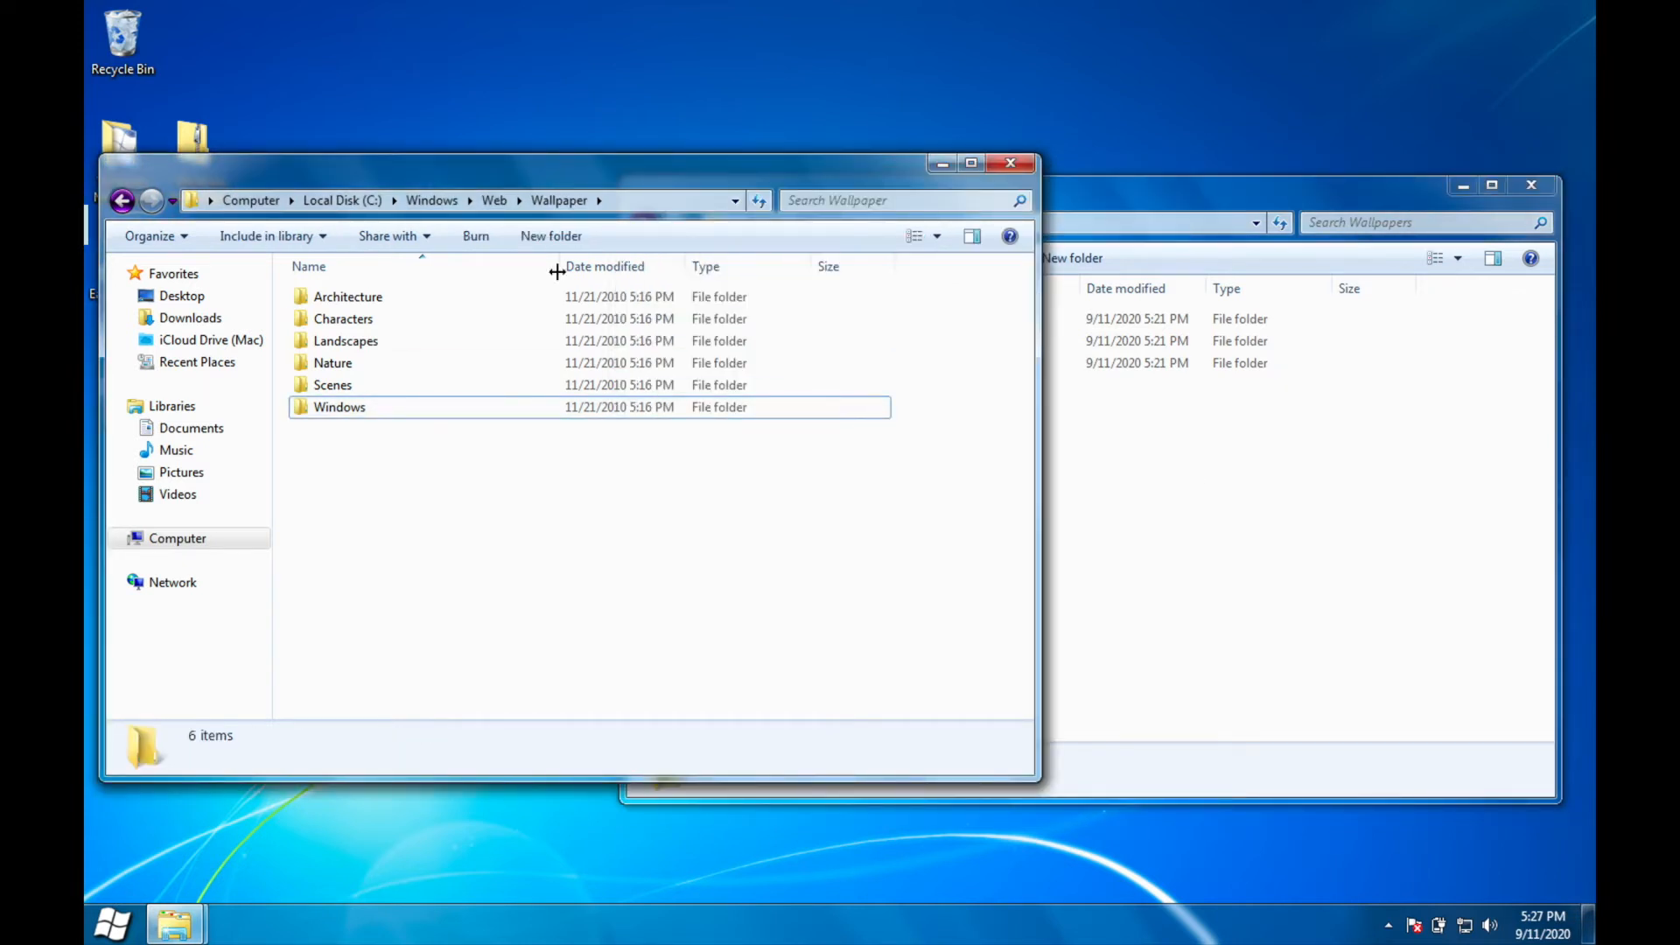
pyautogui.rightClick(456, 385)
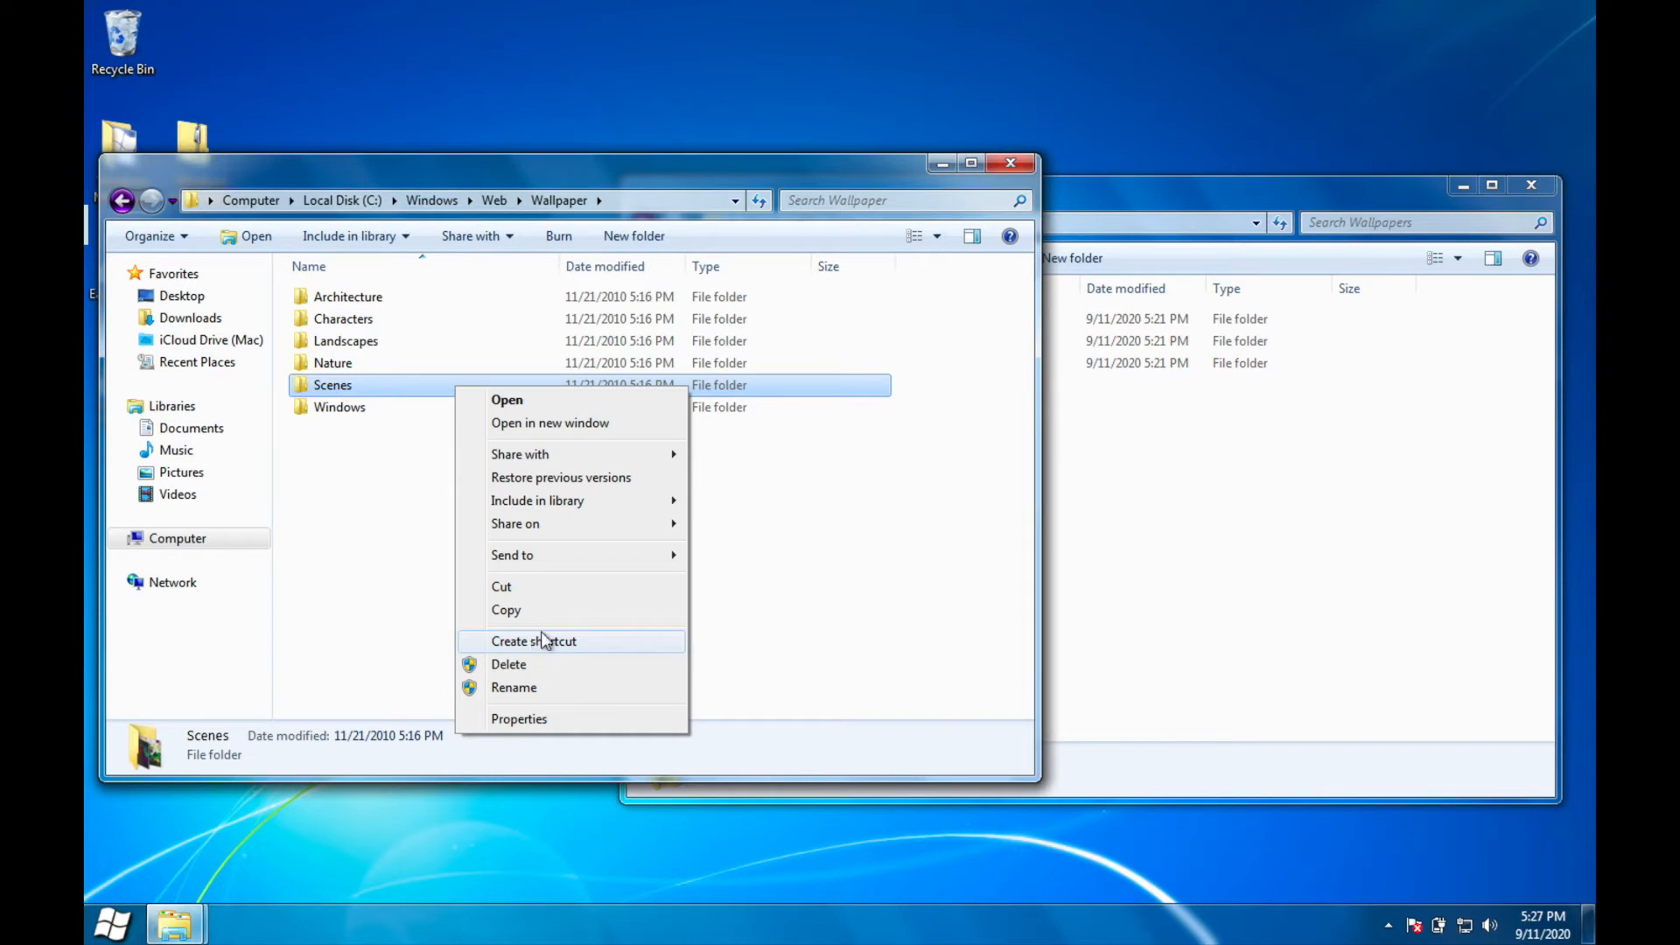
pyautogui.click(341, 518)
pyautogui.click(341, 518)
# Step: Change the owner of the Scenes wallpaper folder to Administrators through its advanced security settings
pyautogui.click(362, 386)
pyautogui.rightClick(331, 396)
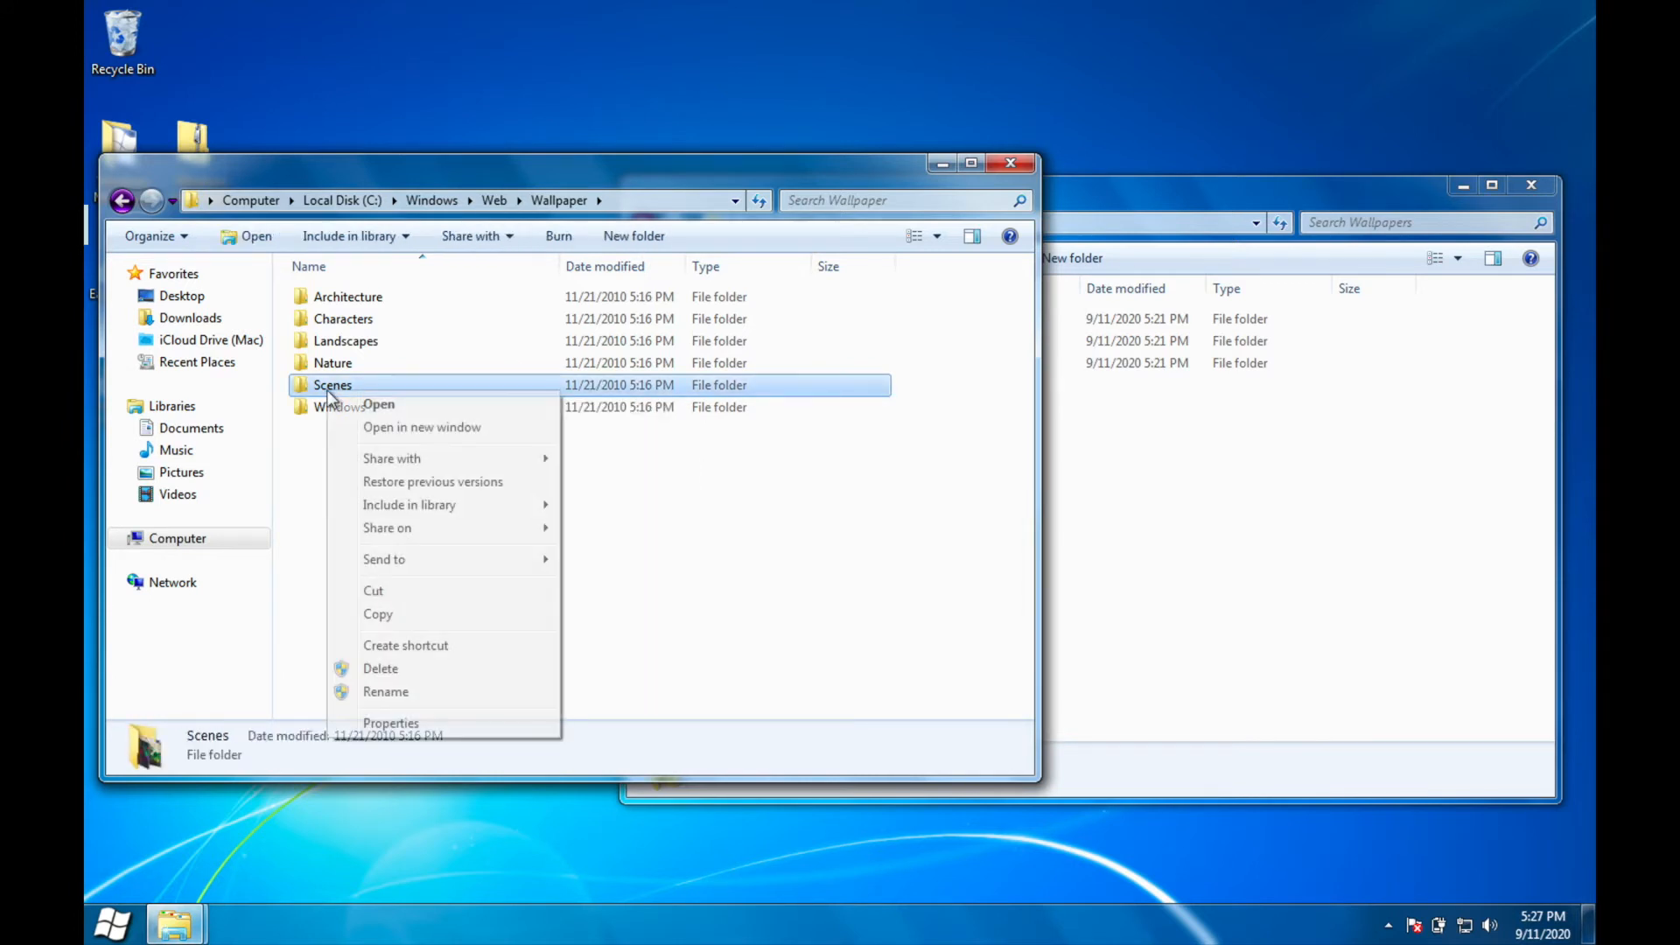
pyautogui.click(486, 721)
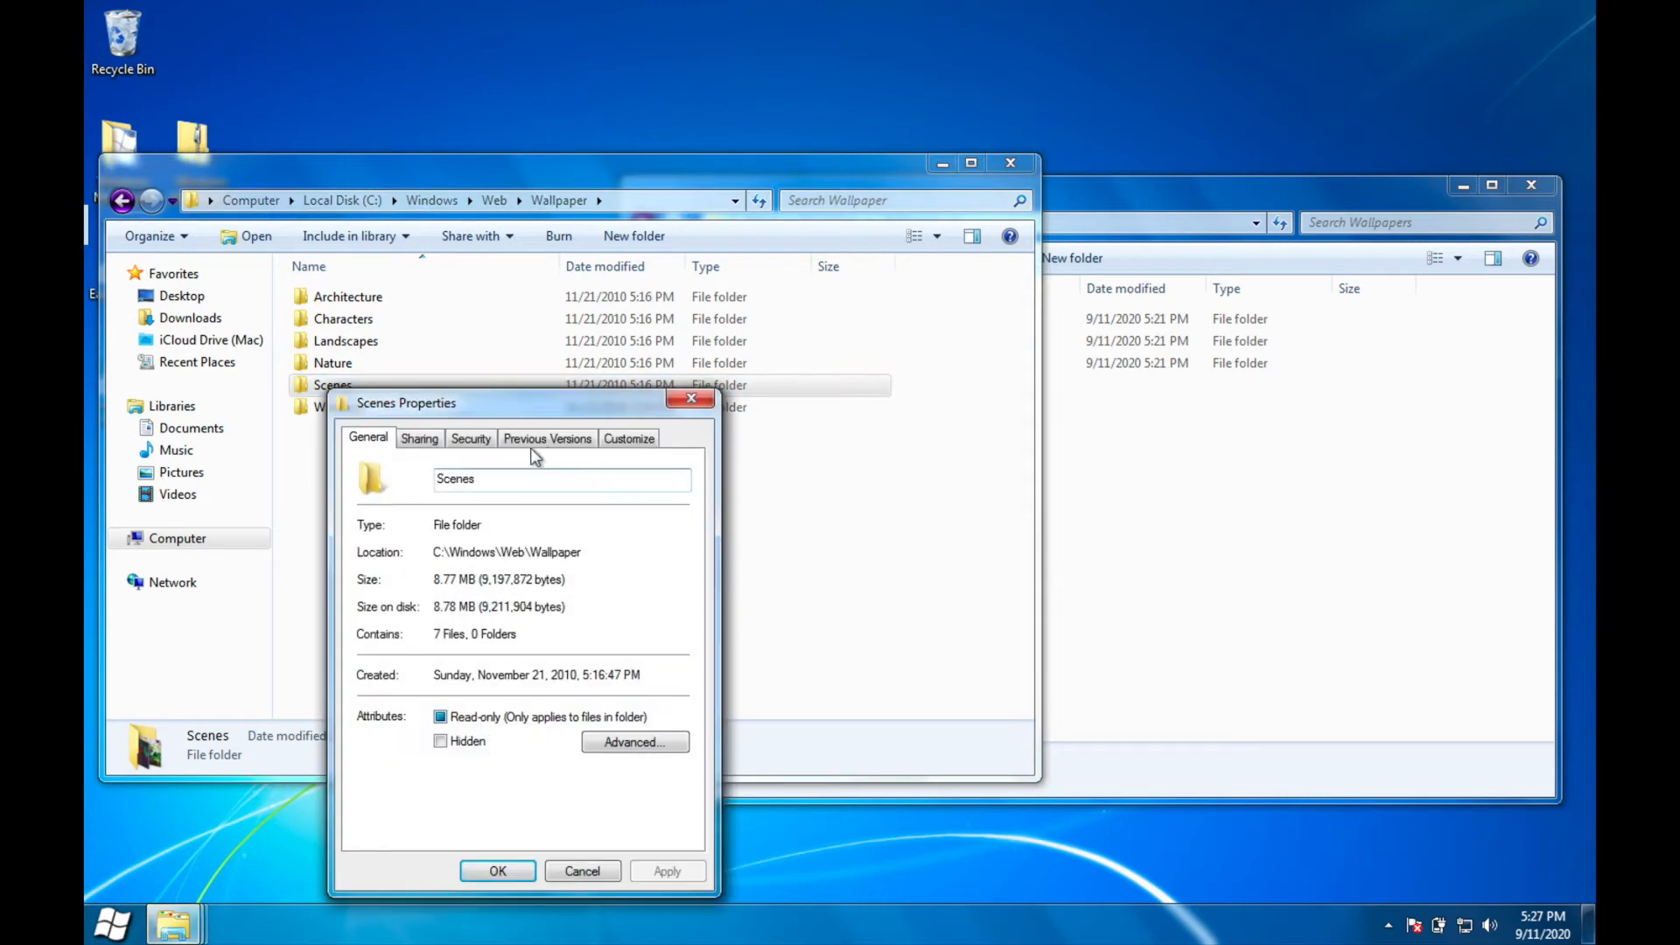
pyautogui.click(473, 442)
pyautogui.click(660, 796)
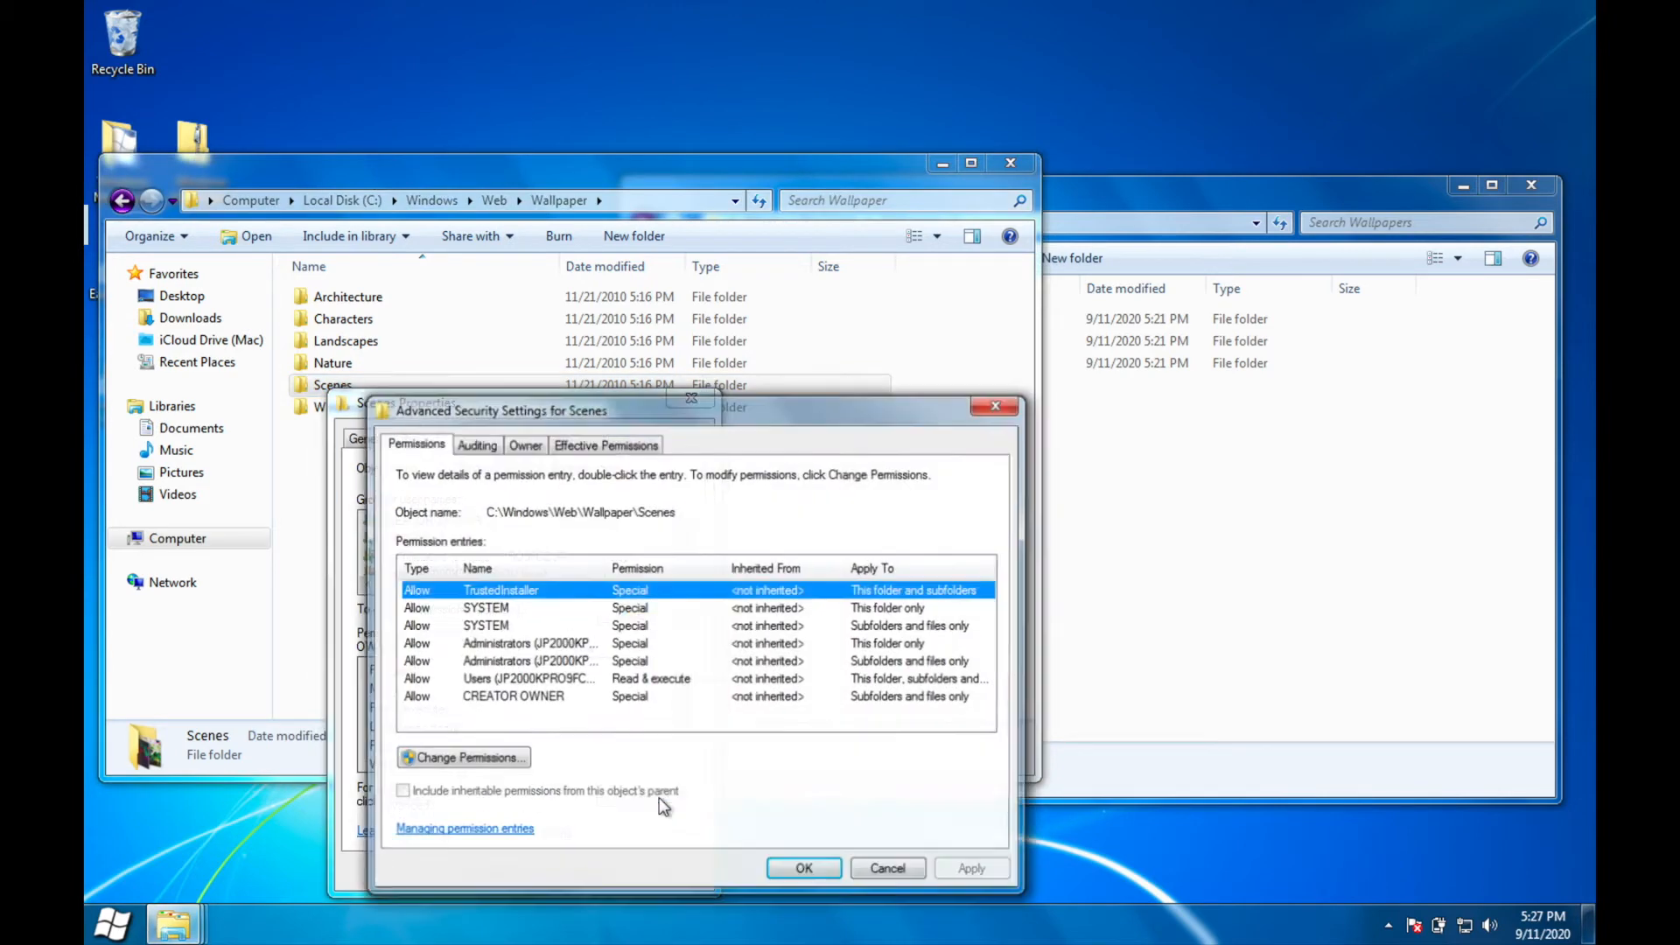
pyautogui.click(508, 445)
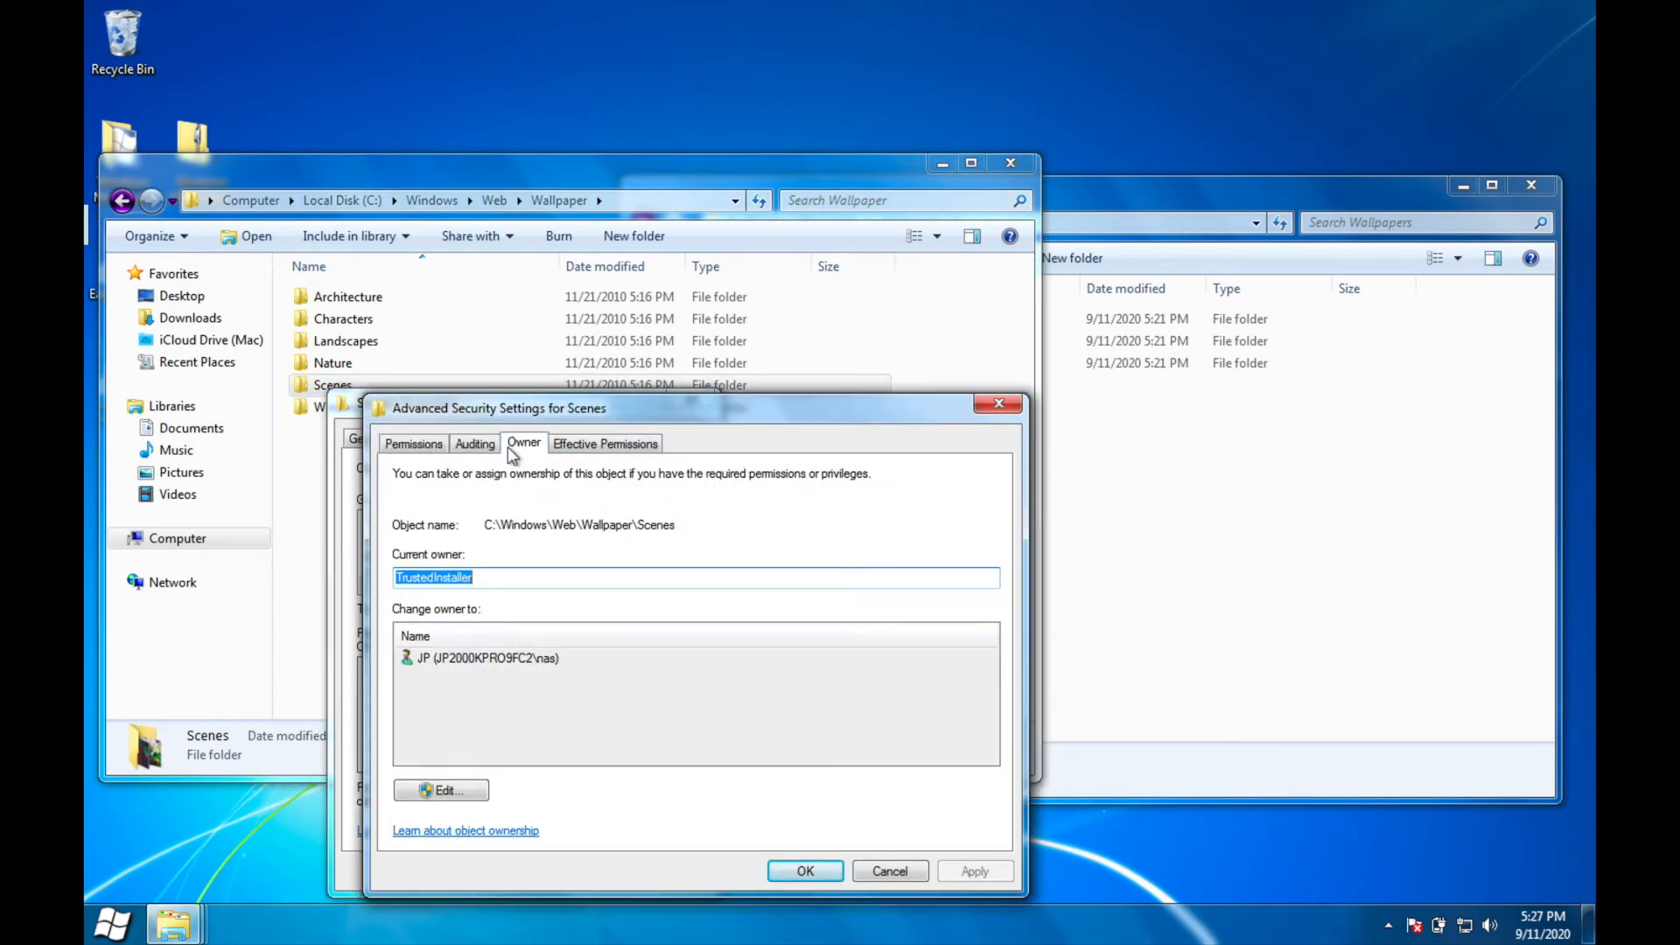
pyautogui.click(441, 789)
pyautogui.click(788, 682)
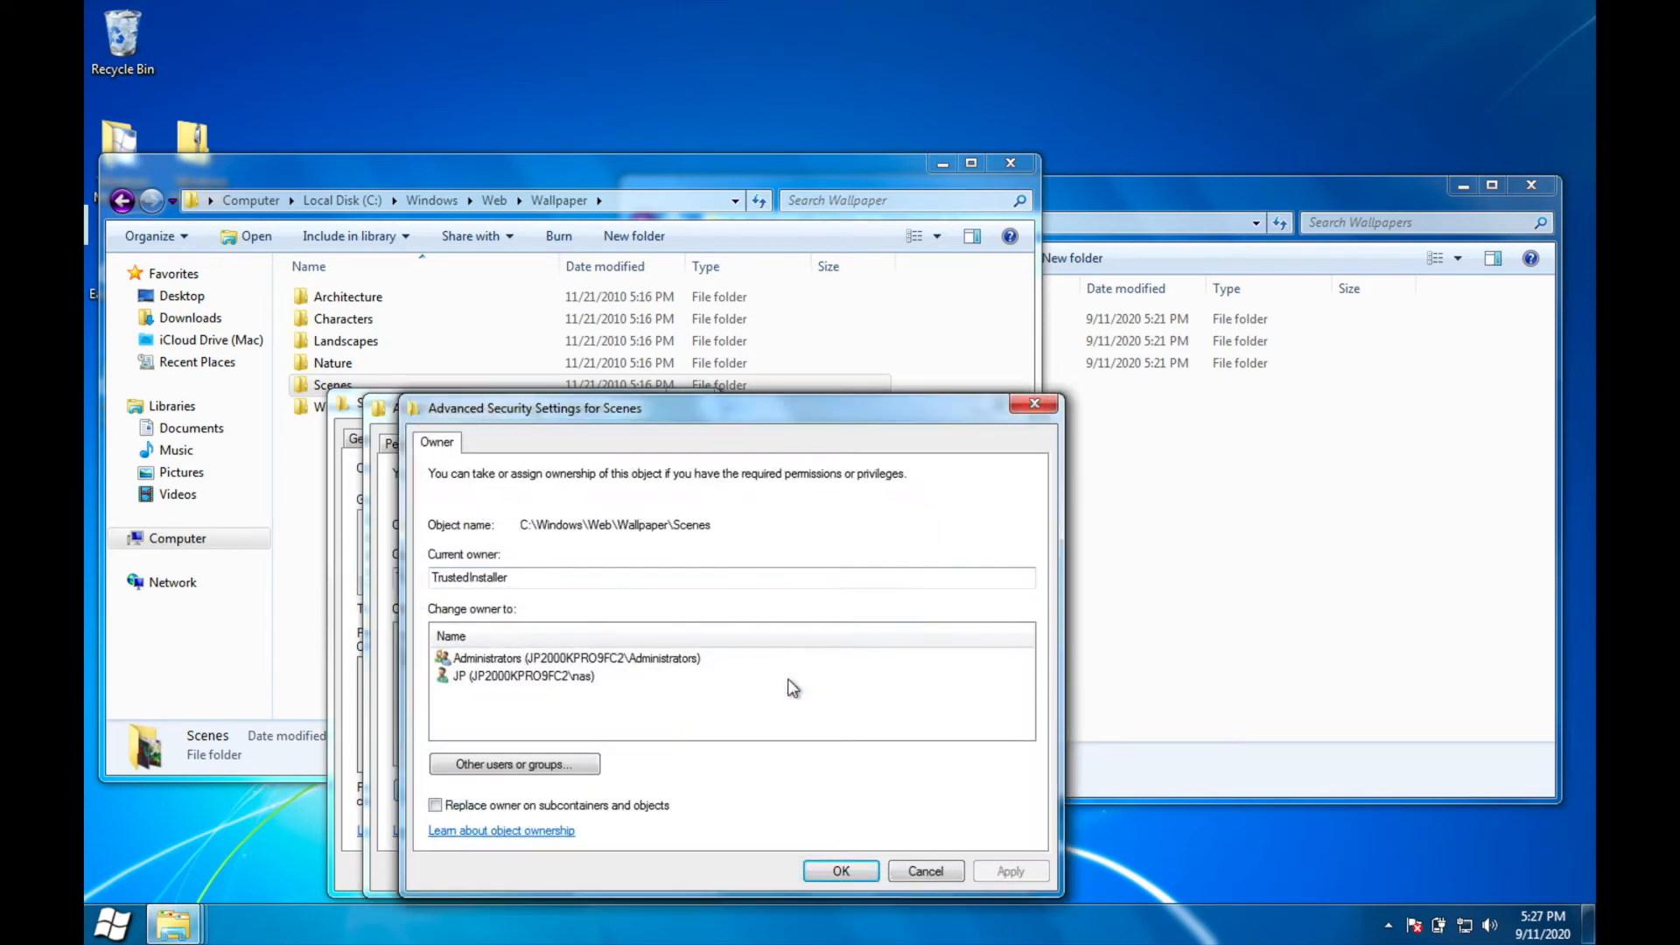
pyautogui.click(639, 658)
pyautogui.click(1001, 870)
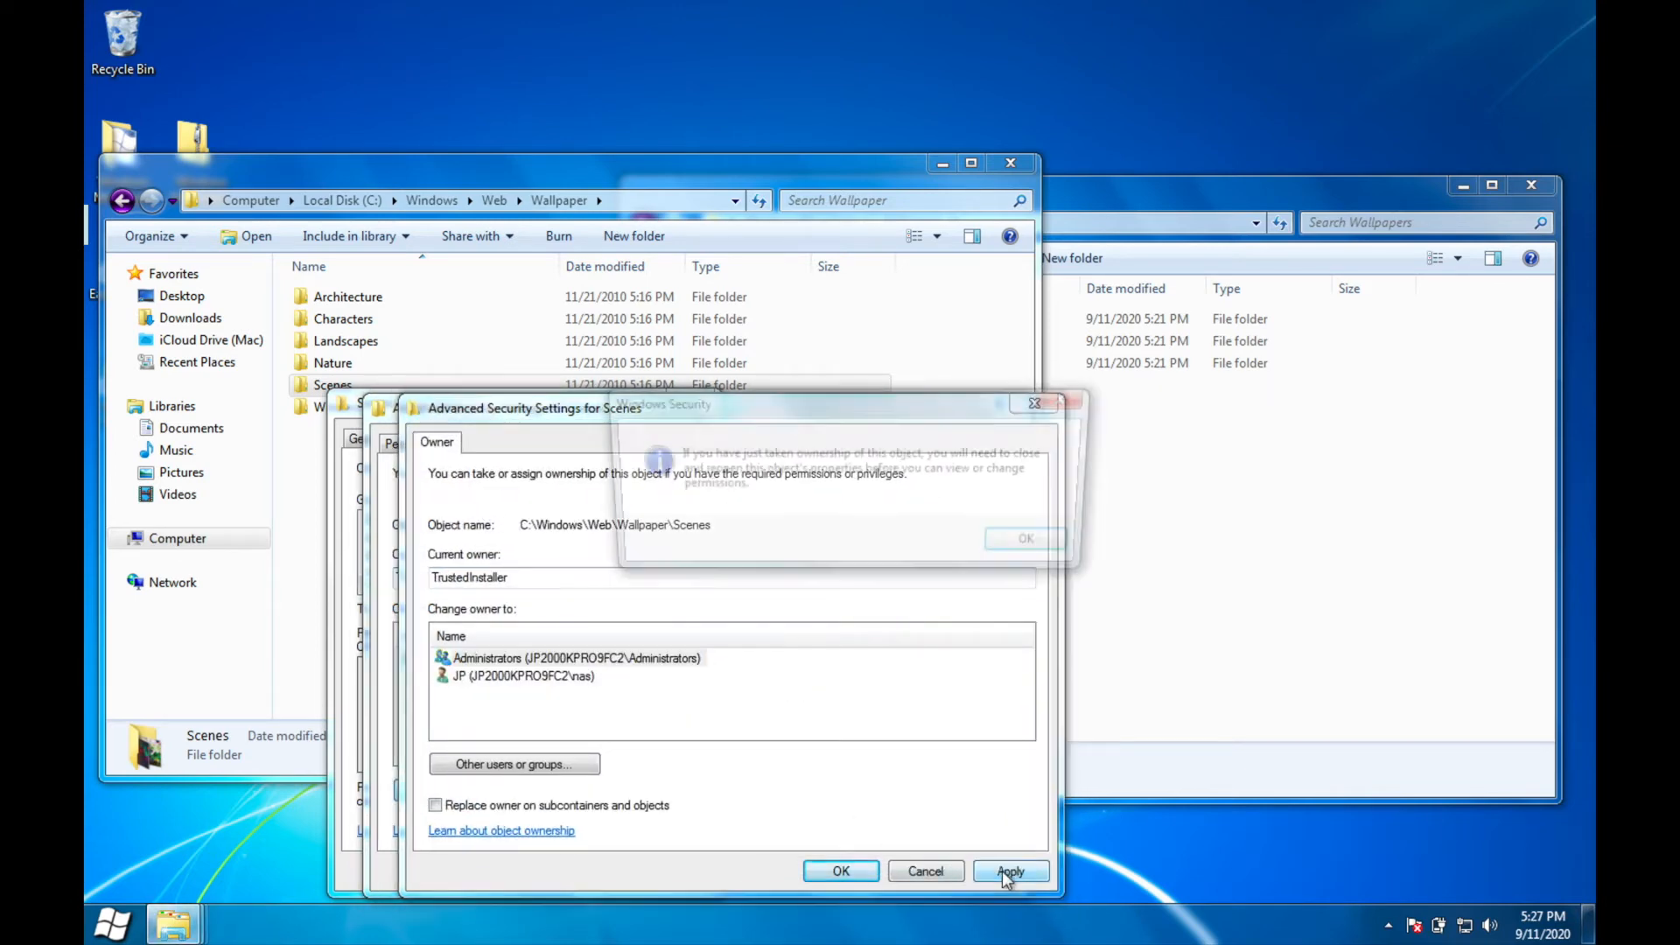
pyautogui.click(1042, 549)
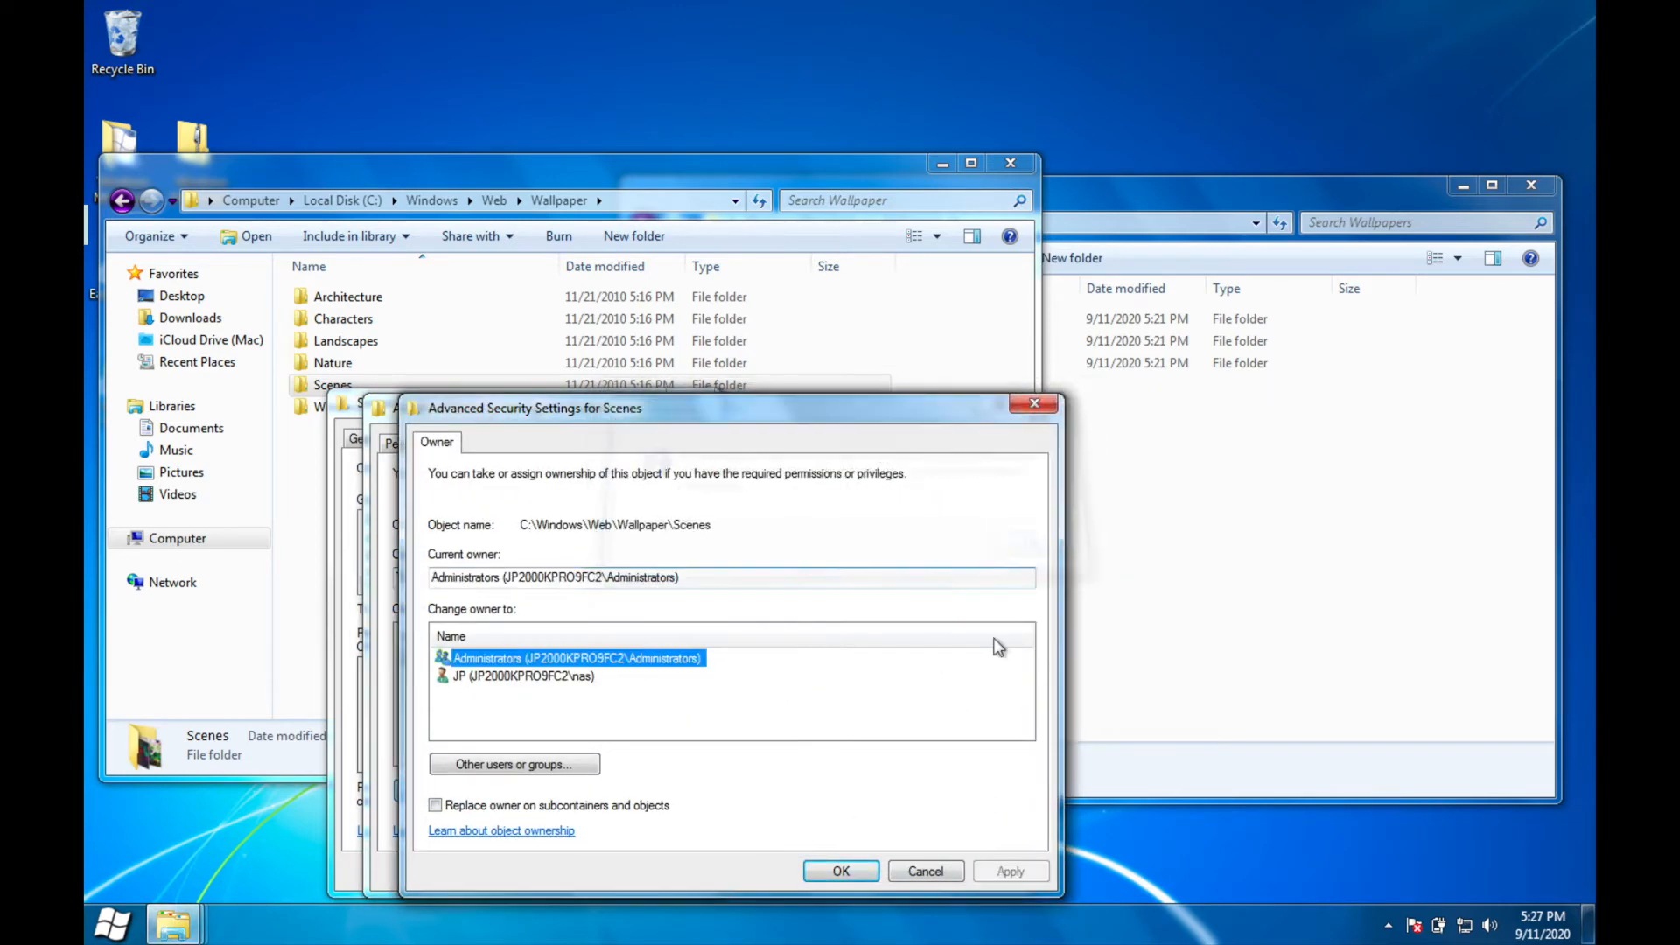
pyautogui.click(823, 871)
pyautogui.click(802, 869)
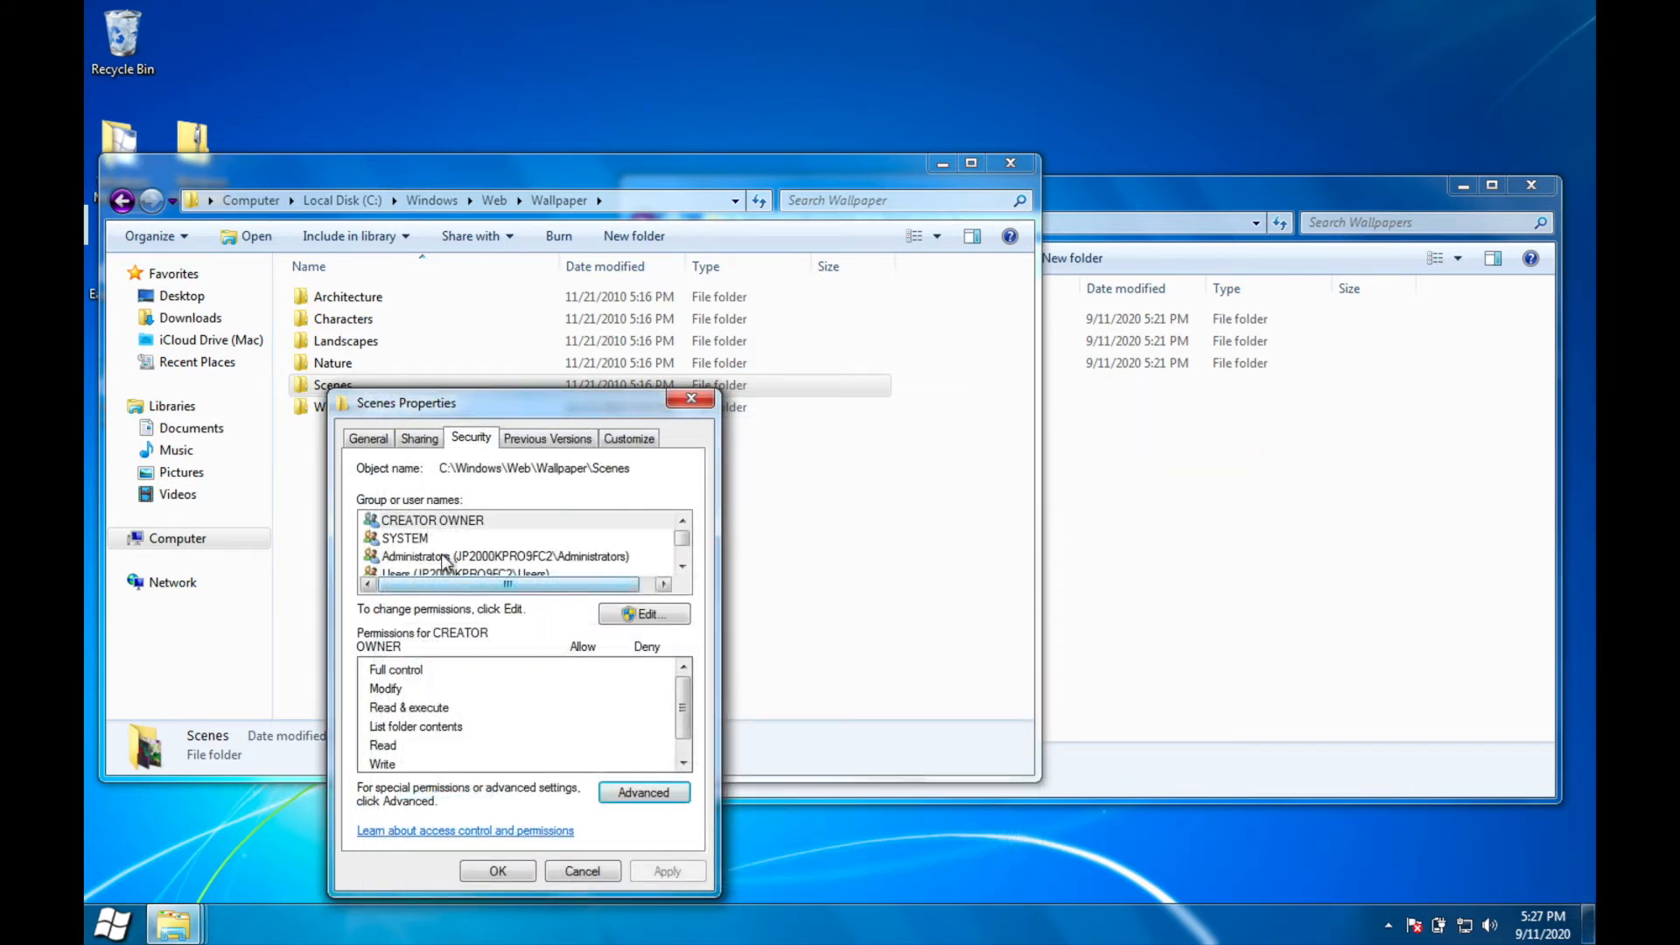
# Step: Grant Administrators full control of the Scenes folder, continuing past any per-file security errors, and close its properties
pyautogui.click(660, 615)
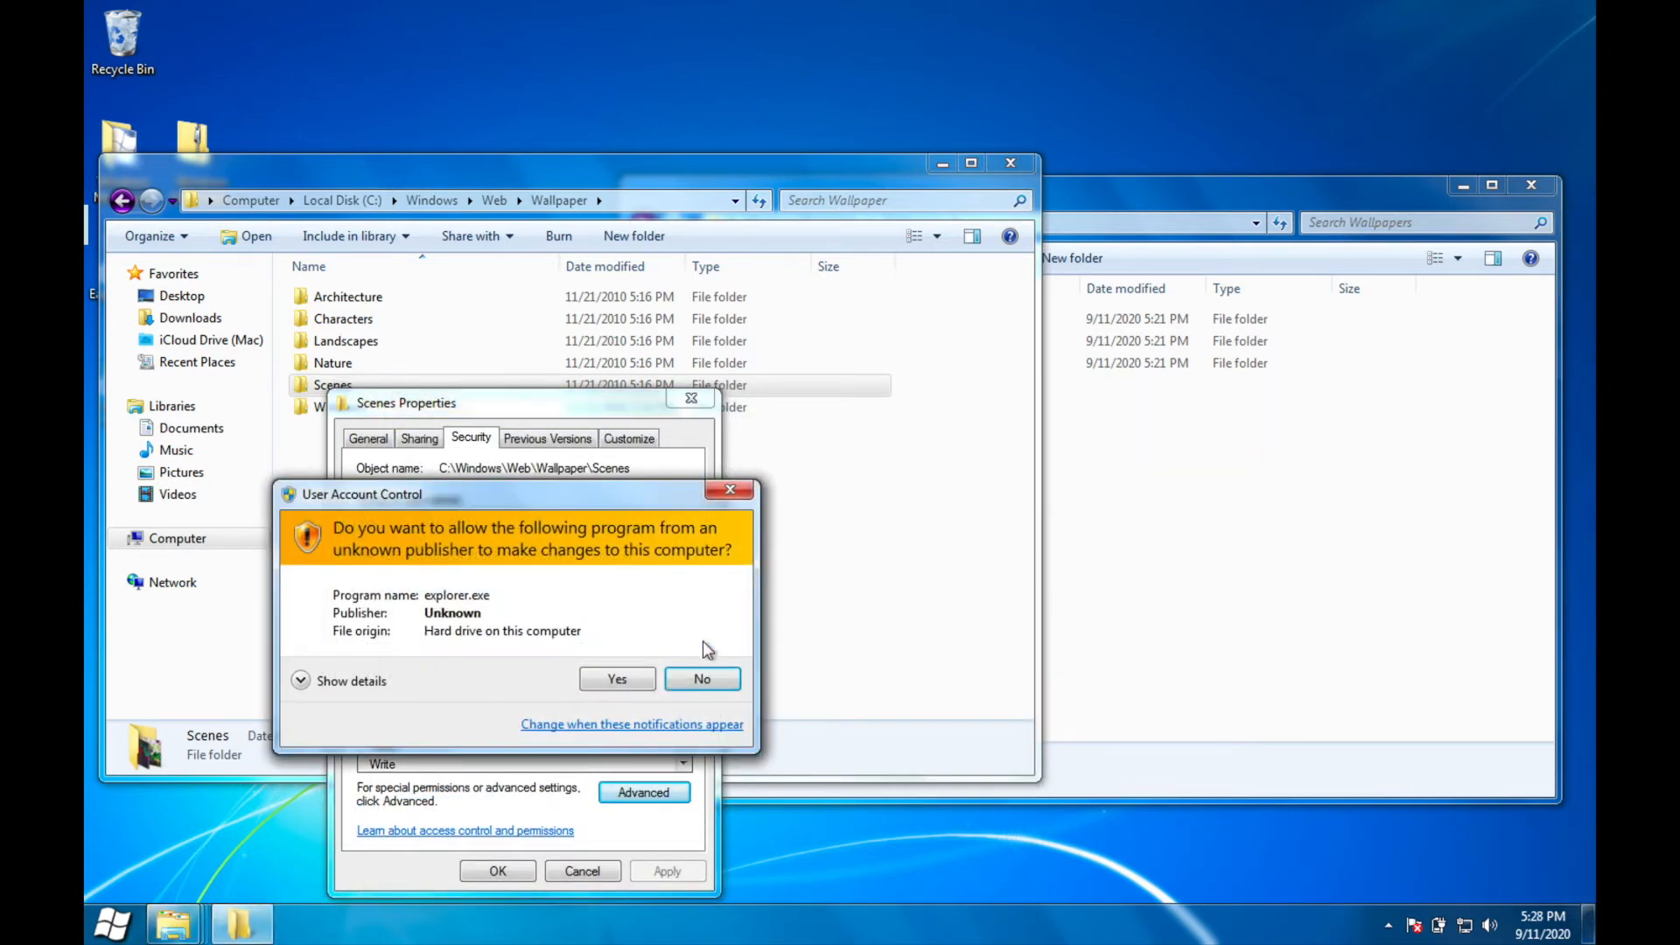
pyautogui.click(625, 680)
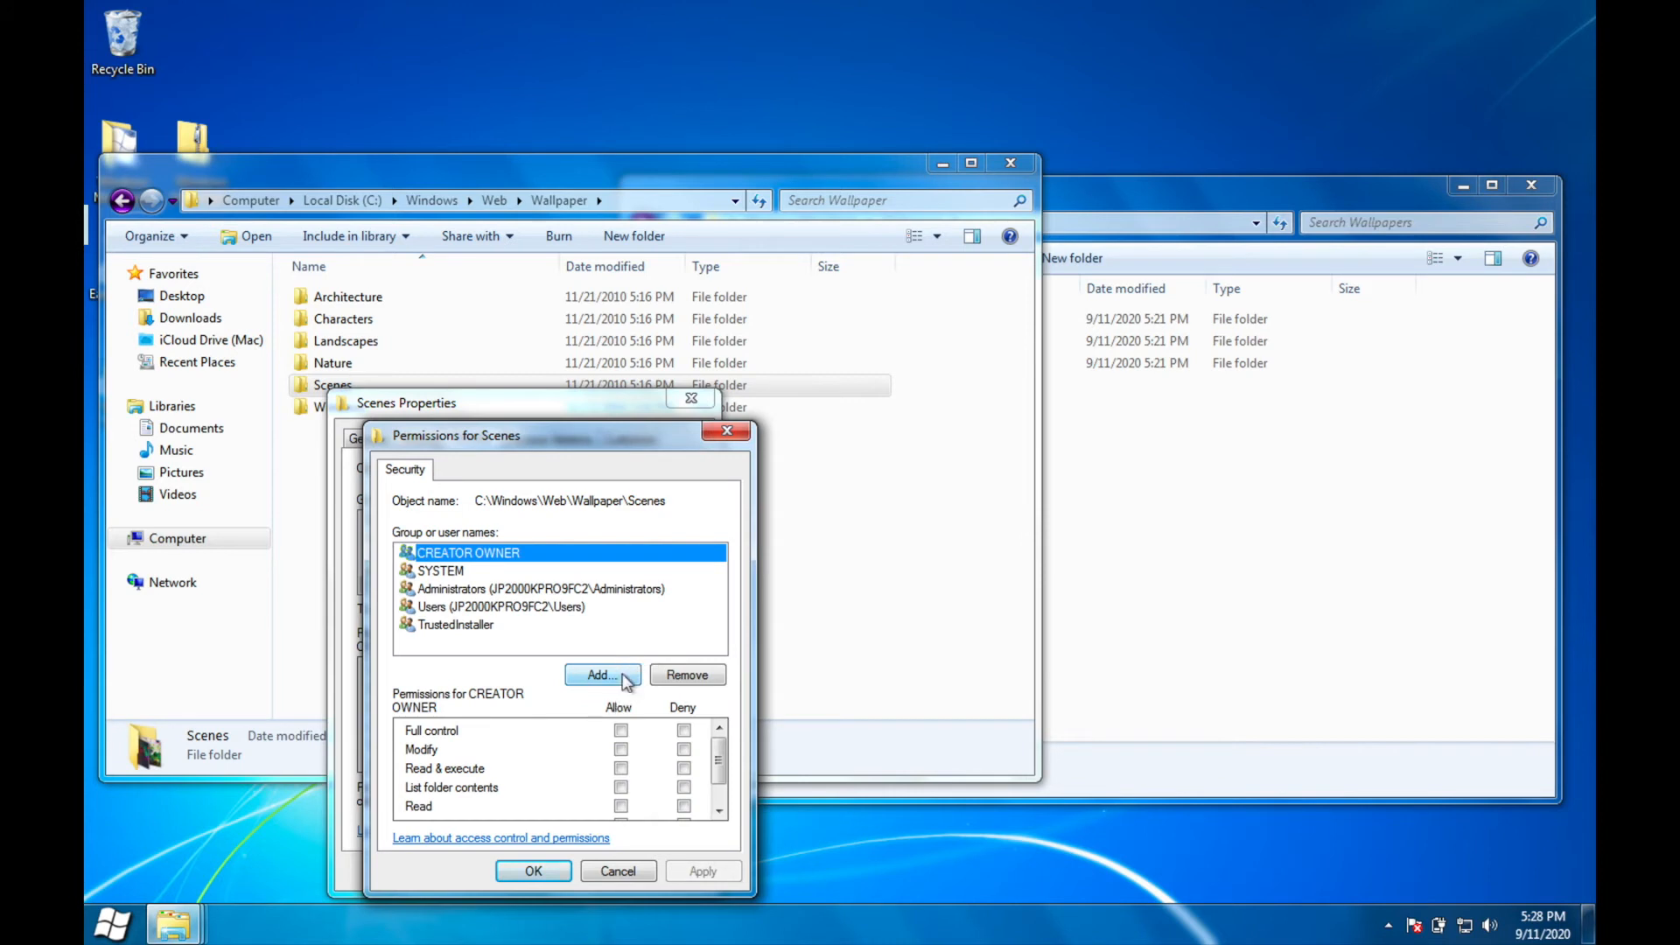
pyautogui.click(464, 589)
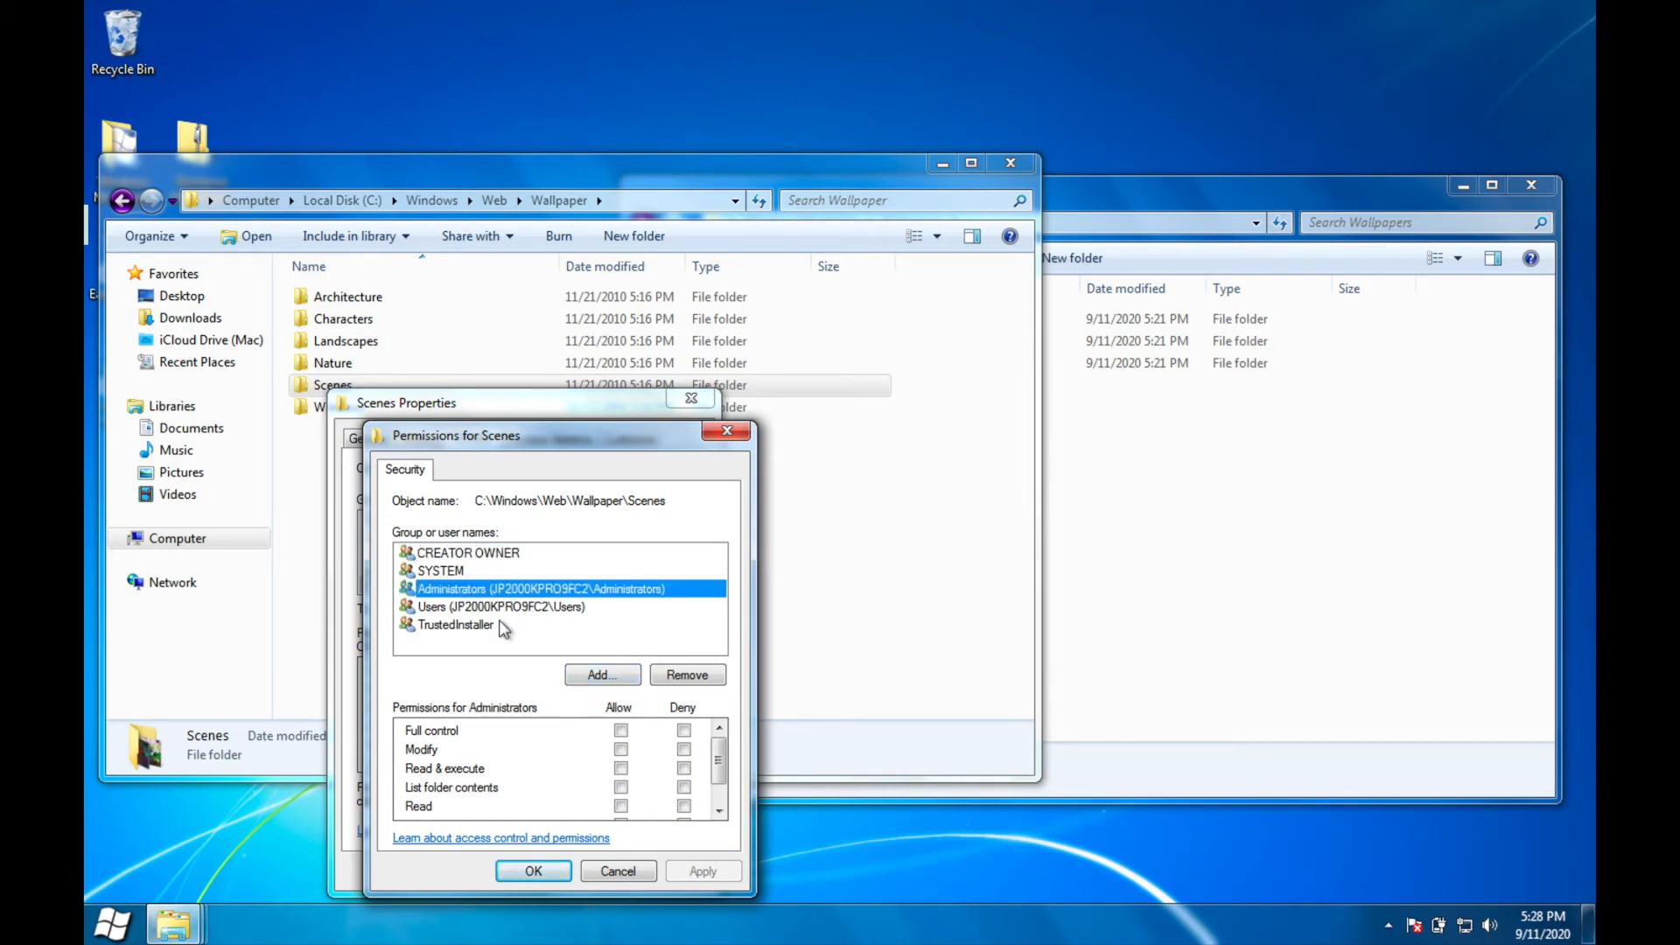
pyautogui.click(621, 731)
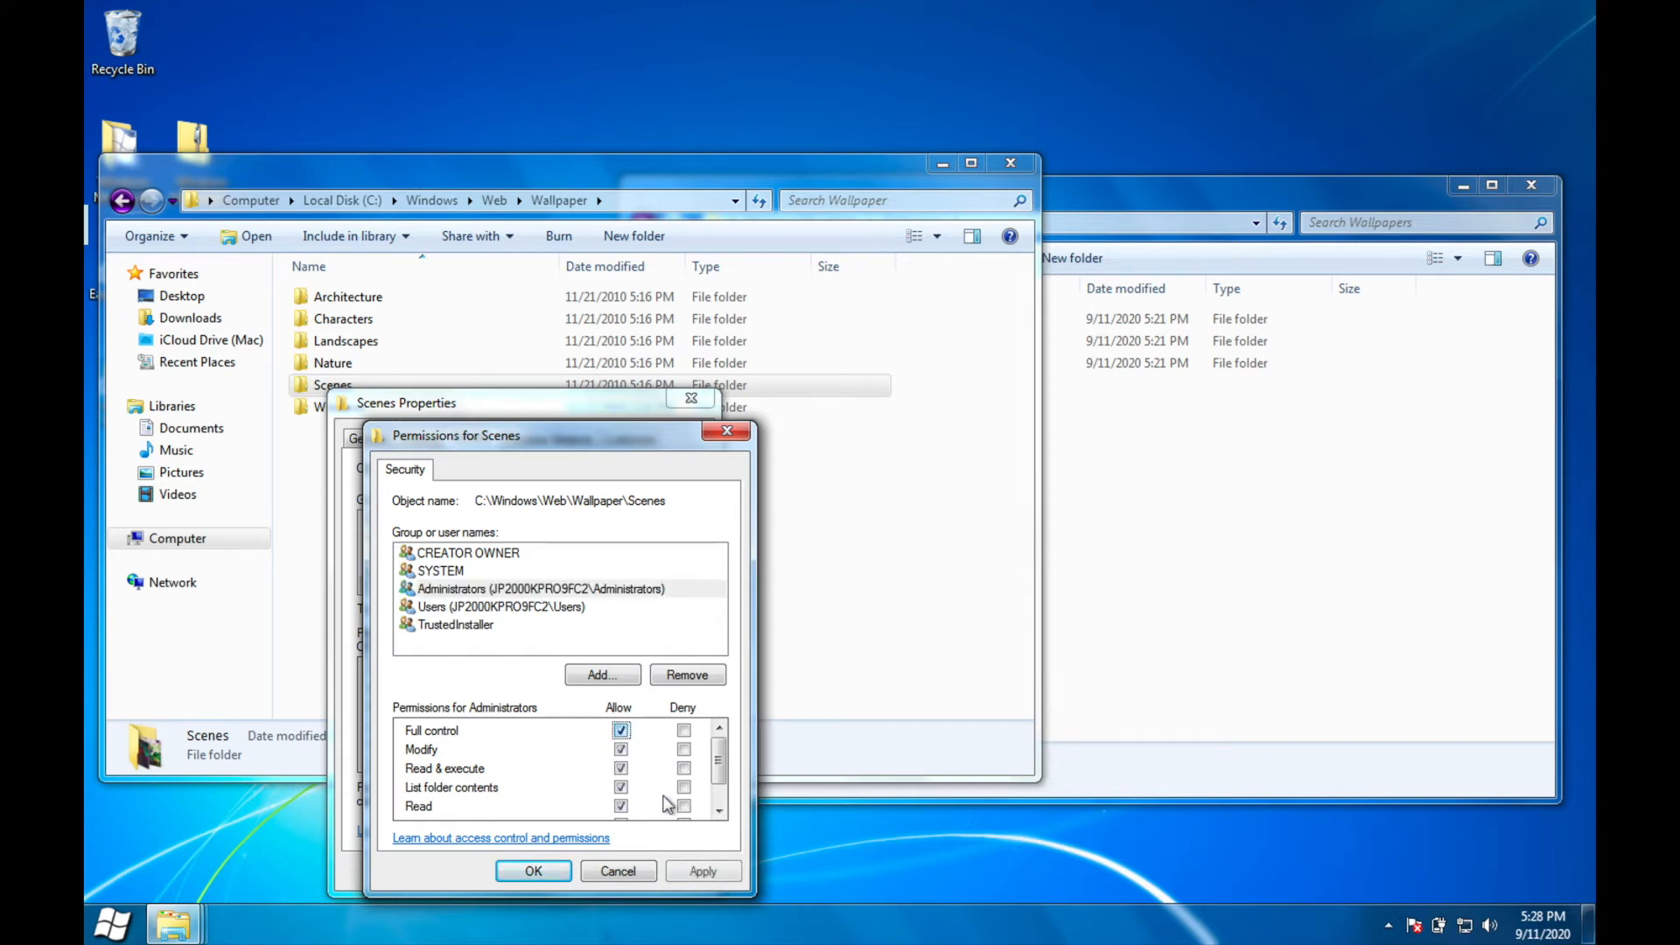
pyautogui.click(910, 549)
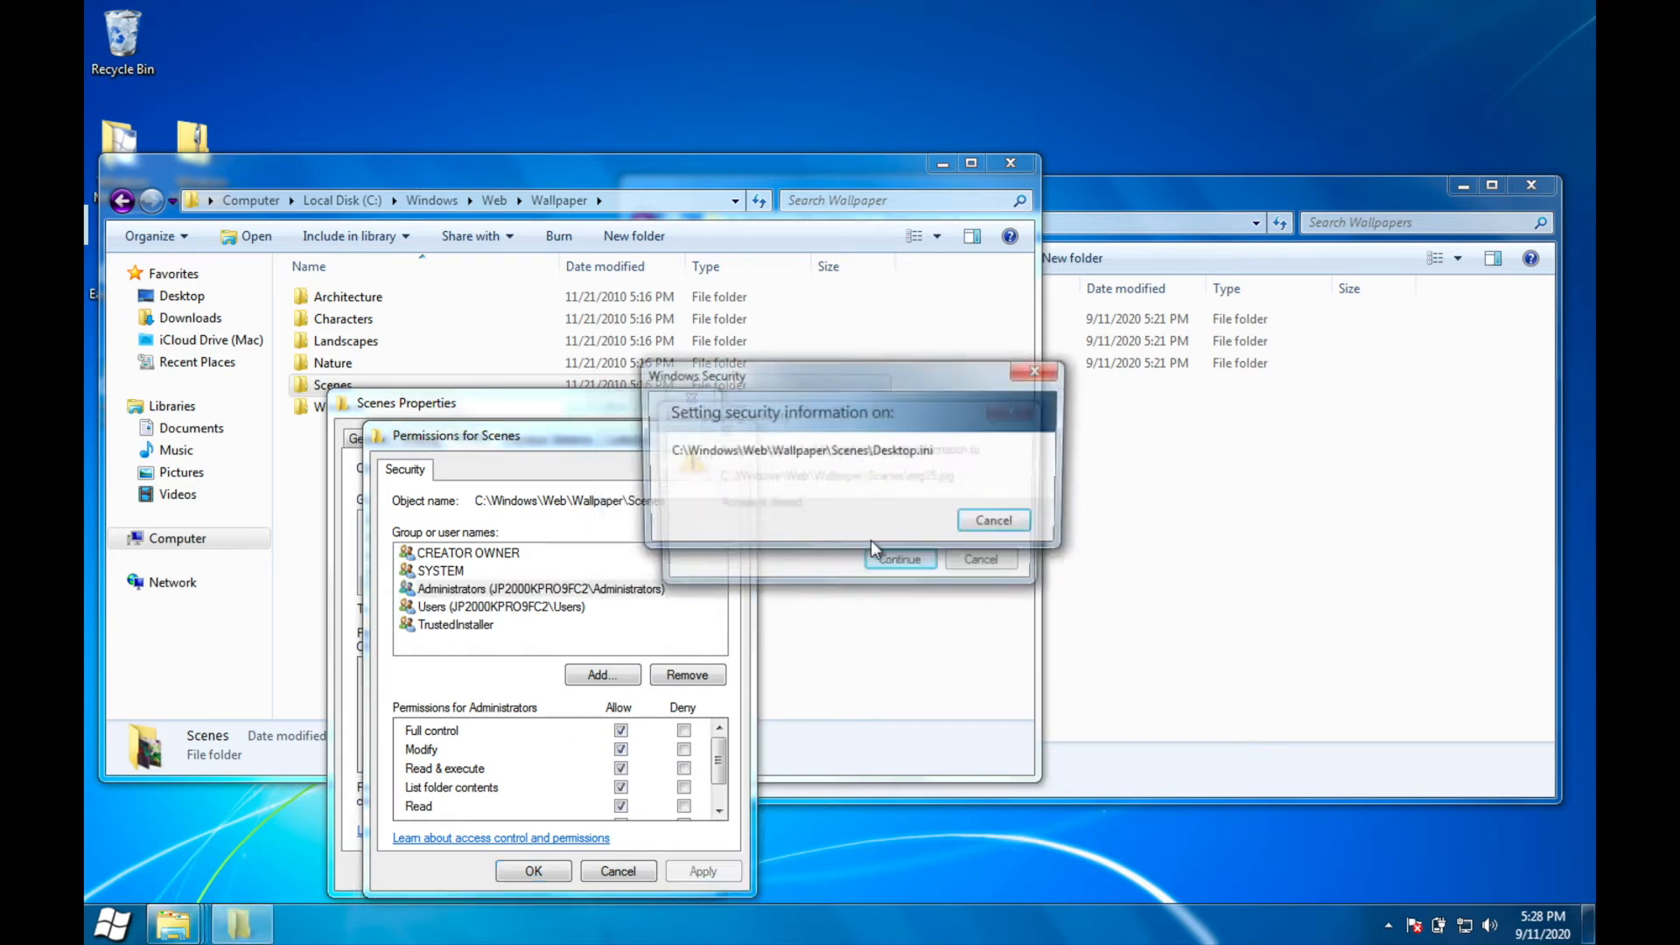
pyautogui.click(909, 563)
pyautogui.click(908, 562)
pyautogui.click(908, 563)
pyautogui.click(909, 563)
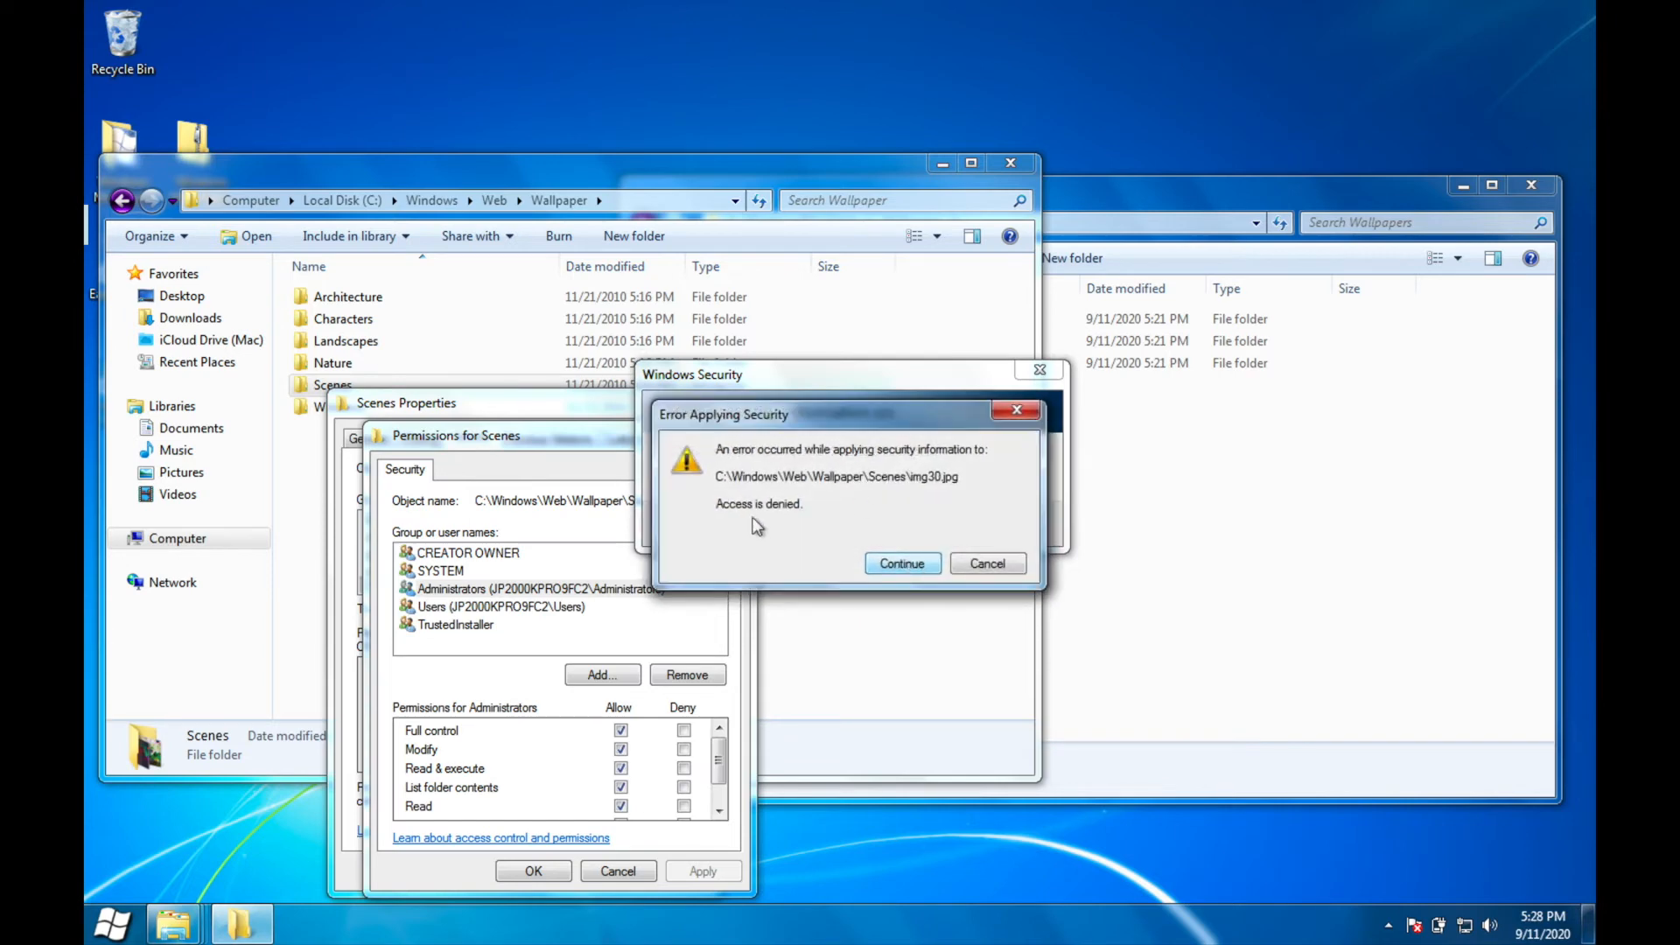
pyautogui.click(879, 566)
pyautogui.click(896, 563)
pyautogui.click(522, 878)
pyautogui.click(523, 878)
# Step: Change the owner of the Nature wallpaper folder to Administrators through its advanced security settings
pyautogui.rightClick(304, 362)
pyautogui.click(358, 680)
pyautogui.click(477, 421)
pyautogui.click(652, 774)
pyautogui.click(532, 444)
pyautogui.click(435, 759)
pyautogui.click(692, 658)
pyautogui.click(845, 871)
pyautogui.click(818, 870)
# Step: Grant Administrators full control of the Nature folder and apply the permissions
pyautogui.click(656, 595)
pyautogui.click(627, 731)
pyautogui.click(711, 872)
pyautogui.click(541, 872)
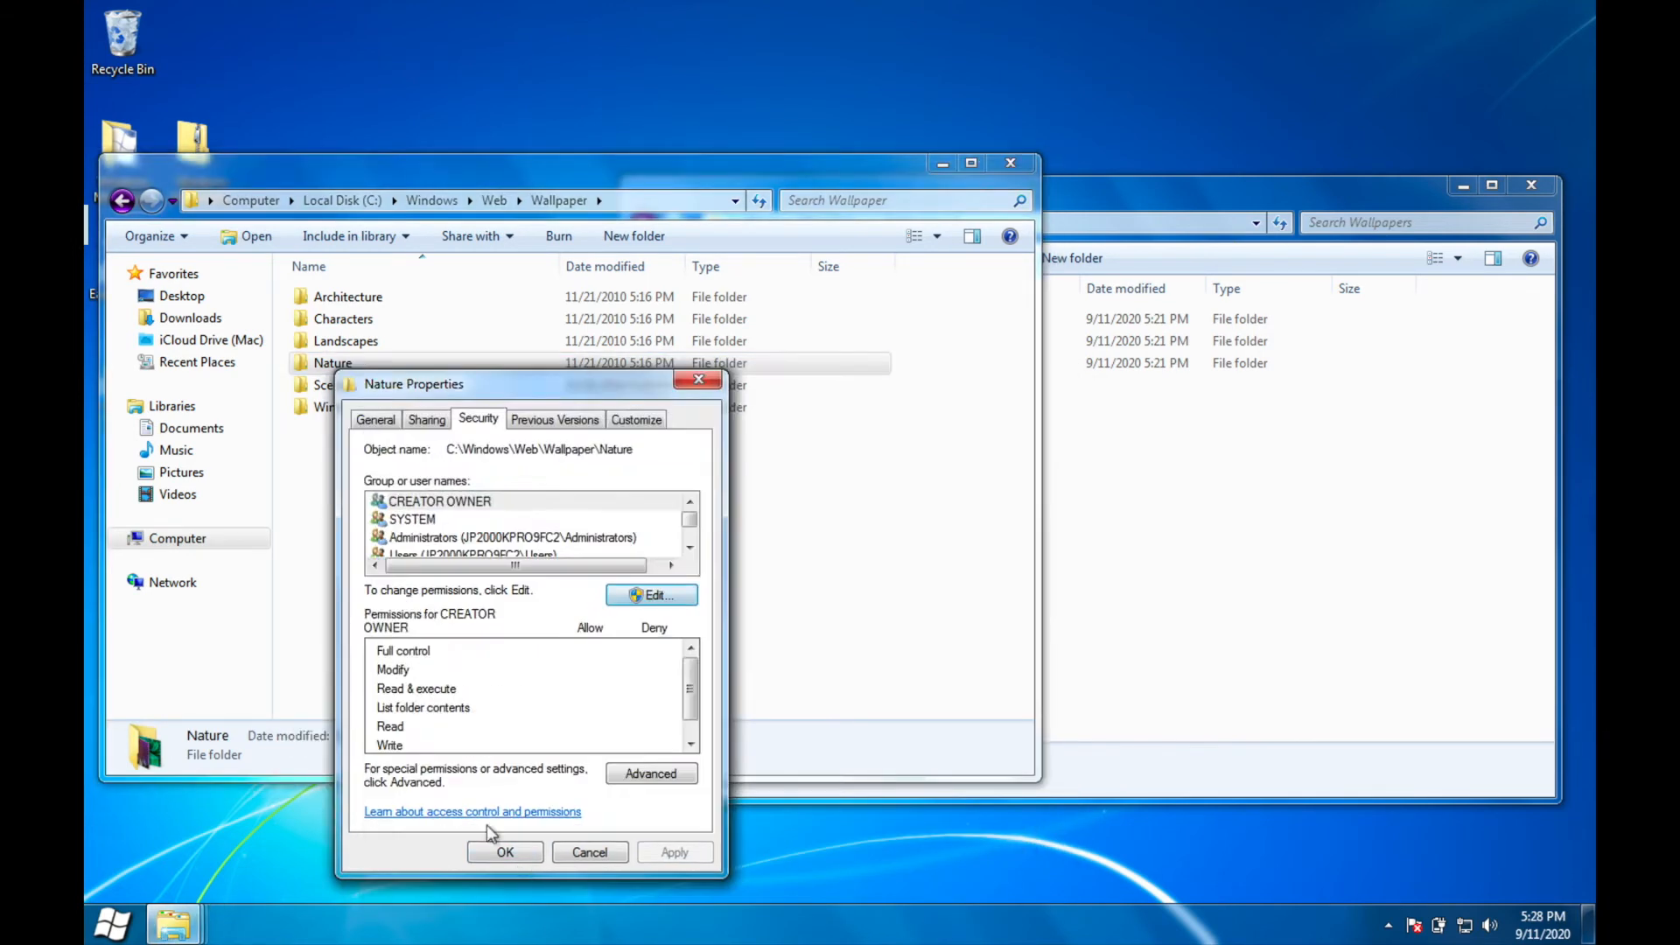
# Step: Close the Nature properties and change the owner of the Landscapes wallpaper folder to Administrators through its advanced security settings
pyautogui.click(506, 852)
pyautogui.rightClick(421, 342)
pyautogui.click(491, 678)
pyautogui.click(560, 393)
pyautogui.click(735, 746)
pyautogui.click(615, 444)
pyautogui.click(532, 791)
pyautogui.click(878, 681)
pyautogui.click(938, 870)
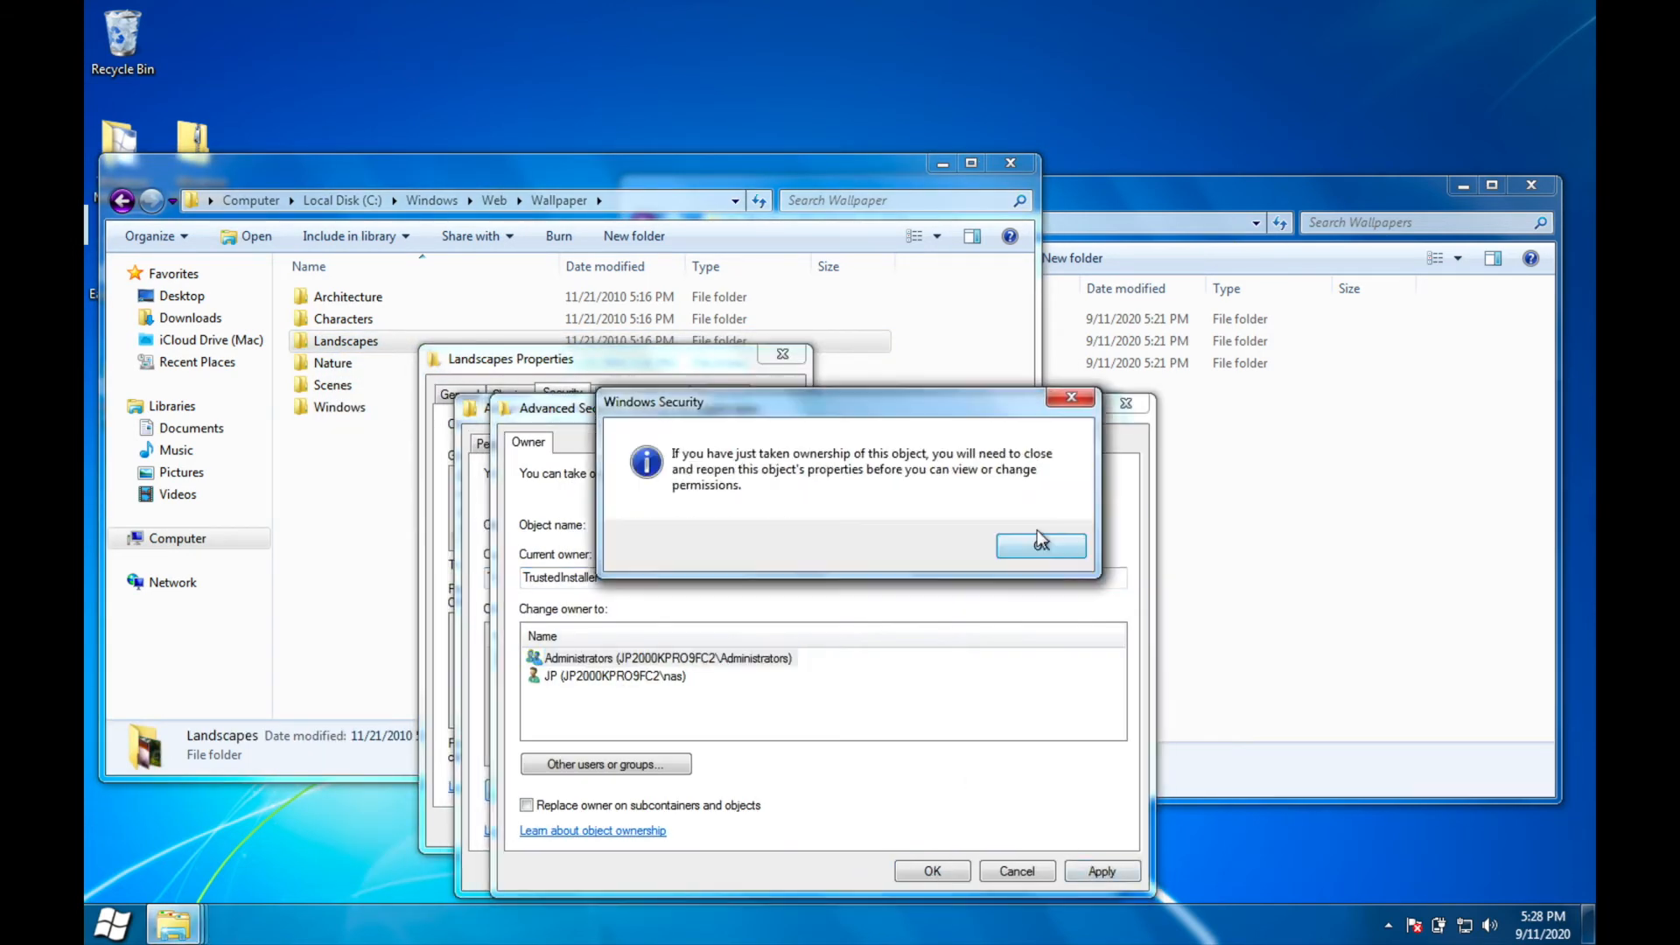
pyautogui.click(1043, 547)
pyautogui.click(896, 871)
# Step: Grant Administrators full control of the Landscapes folder, accept the security prompt and close its properties
pyautogui.click(734, 570)
pyautogui.click(600, 591)
pyautogui.click(713, 730)
pyautogui.click(794, 871)
pyautogui.click(903, 564)
pyautogui.click(625, 871)
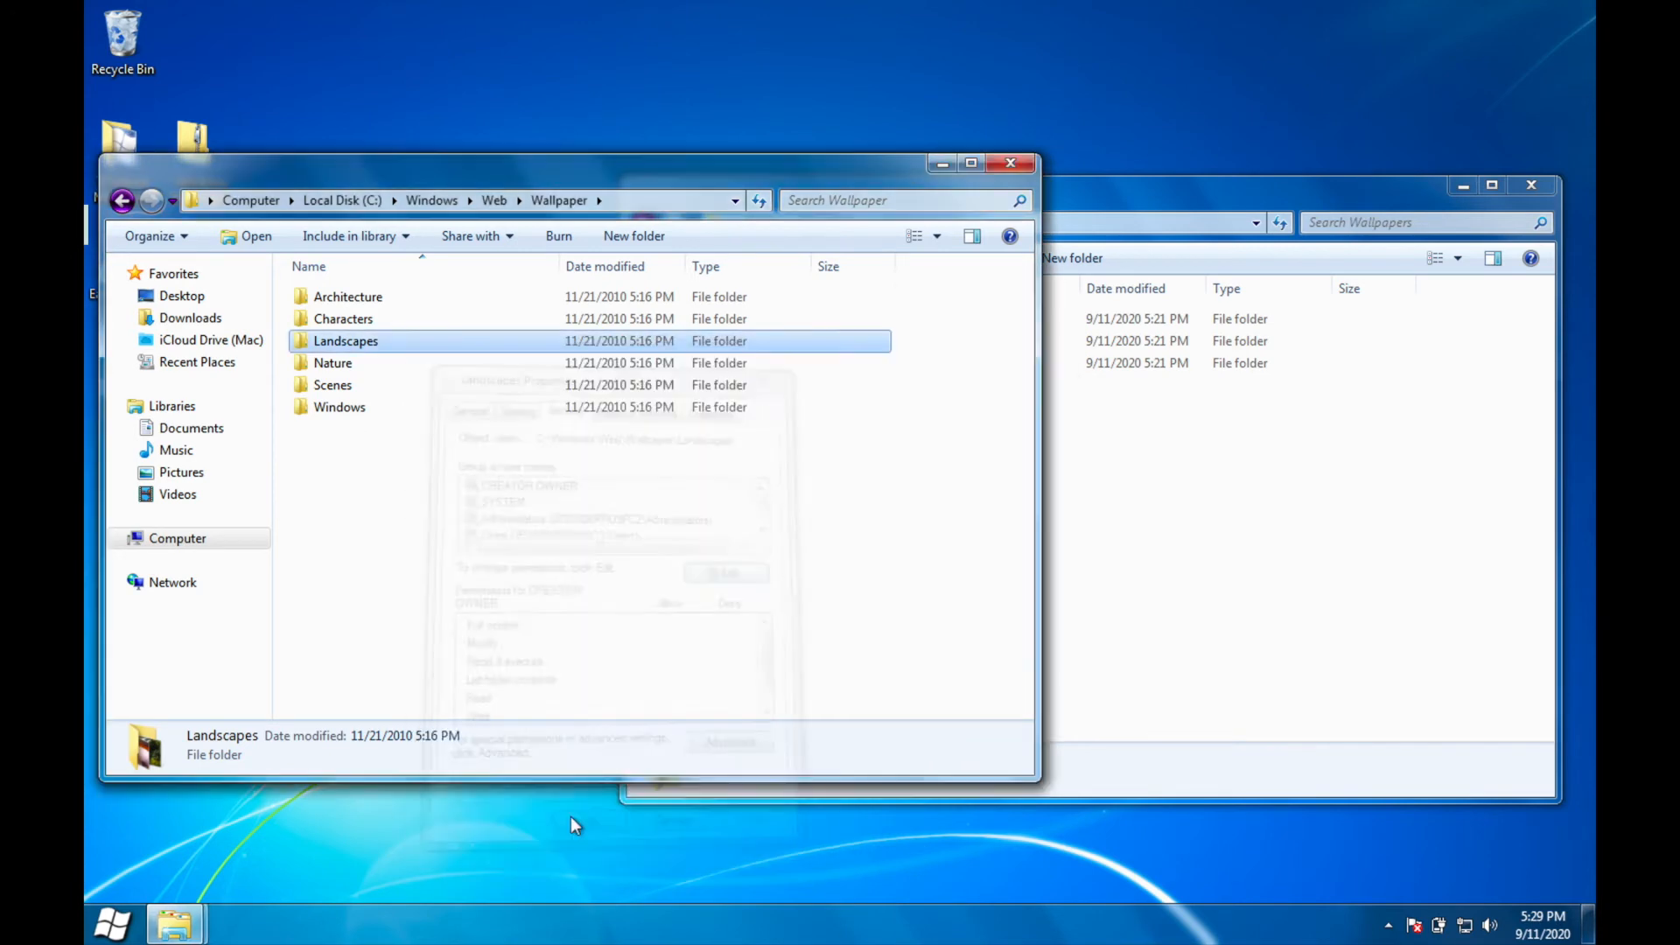
pyautogui.click(582, 827)
# Step: Change the owner of the Characters wallpaper folder to Administrators through its advanced security settings
pyautogui.rightClick(386, 321)
pyautogui.click(456, 656)
pyautogui.click(528, 371)
pyautogui.click(702, 725)
pyautogui.click(583, 445)
pyautogui.click(1066, 870)
pyautogui.click(899, 871)
pyautogui.click(862, 871)
# Step: Grant Administrators full control of the Characters folder and accept the security prompt
pyautogui.click(698, 553)
pyautogui.click(565, 571)
pyautogui.click(678, 712)
pyautogui.click(760, 852)
pyautogui.click(942, 547)
# Step: Change the owner of the Architecture wallpaper folder to Administrators through its advanced security settings
pyautogui.click(578, 357)
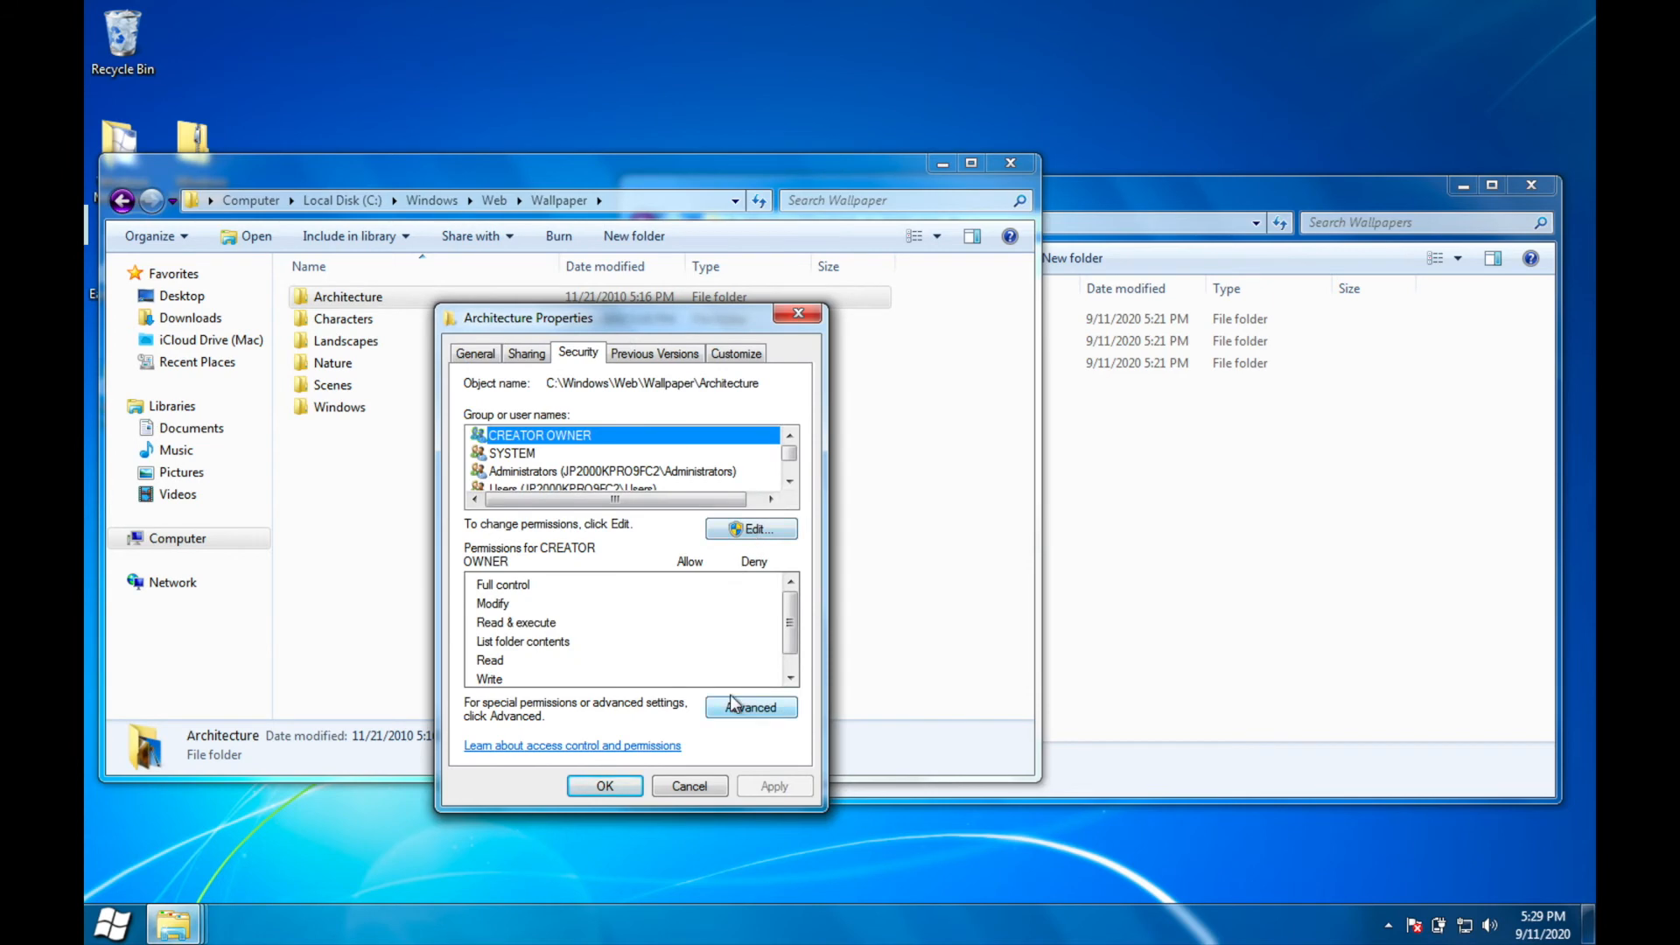
pyautogui.click(733, 704)
pyautogui.click(630, 429)
pyautogui.click(551, 780)
pyautogui.click(895, 669)
pyautogui.click(1033, 871)
pyautogui.click(553, 779)
pyautogui.click(895, 670)
pyautogui.click(1036, 543)
pyautogui.click(948, 871)
pyautogui.click(913, 858)
# Step: Grant Administrators full control of the Architecture folder, accept the security prompt and close its properties
pyautogui.click(750, 528)
pyautogui.click(735, 597)
pyautogui.click(898, 567)
pyautogui.click(642, 832)
pyautogui.click(606, 788)
# Step: Delete all six stock folders from C:\Windows\Web\Wallpaper with administrator approval and check the Recycle Bin's contents
pyautogui.moveTo(413, 544); pyautogui.dragTo(554, 301)
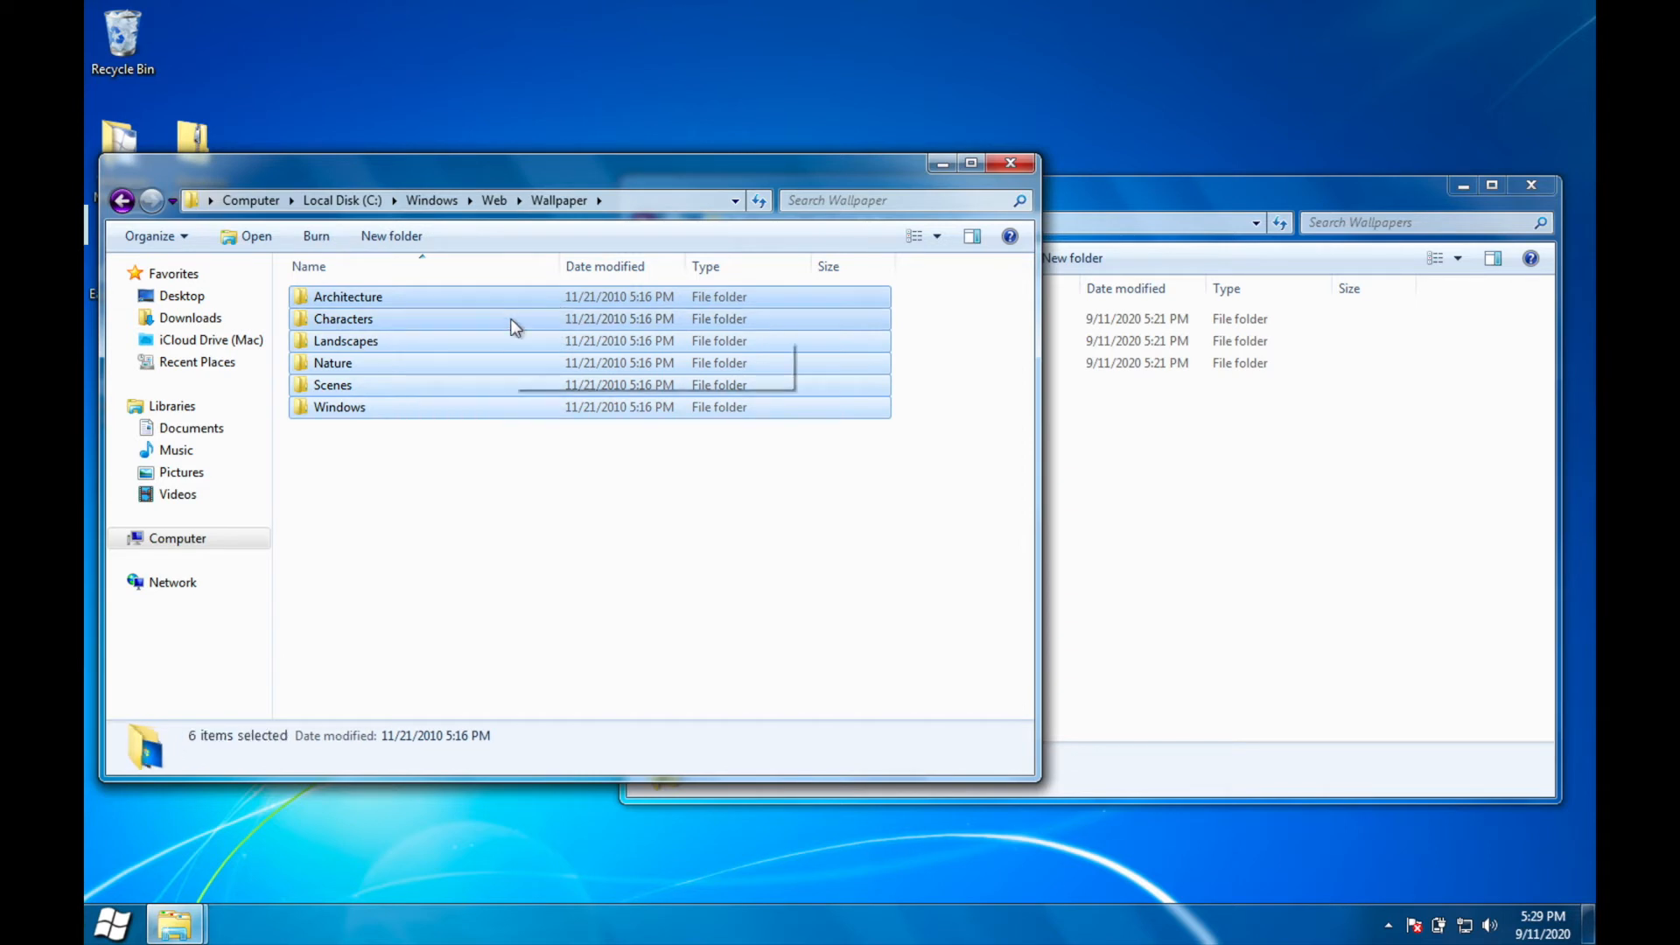
pyautogui.rightClick(516, 327)
pyautogui.click(560, 519)
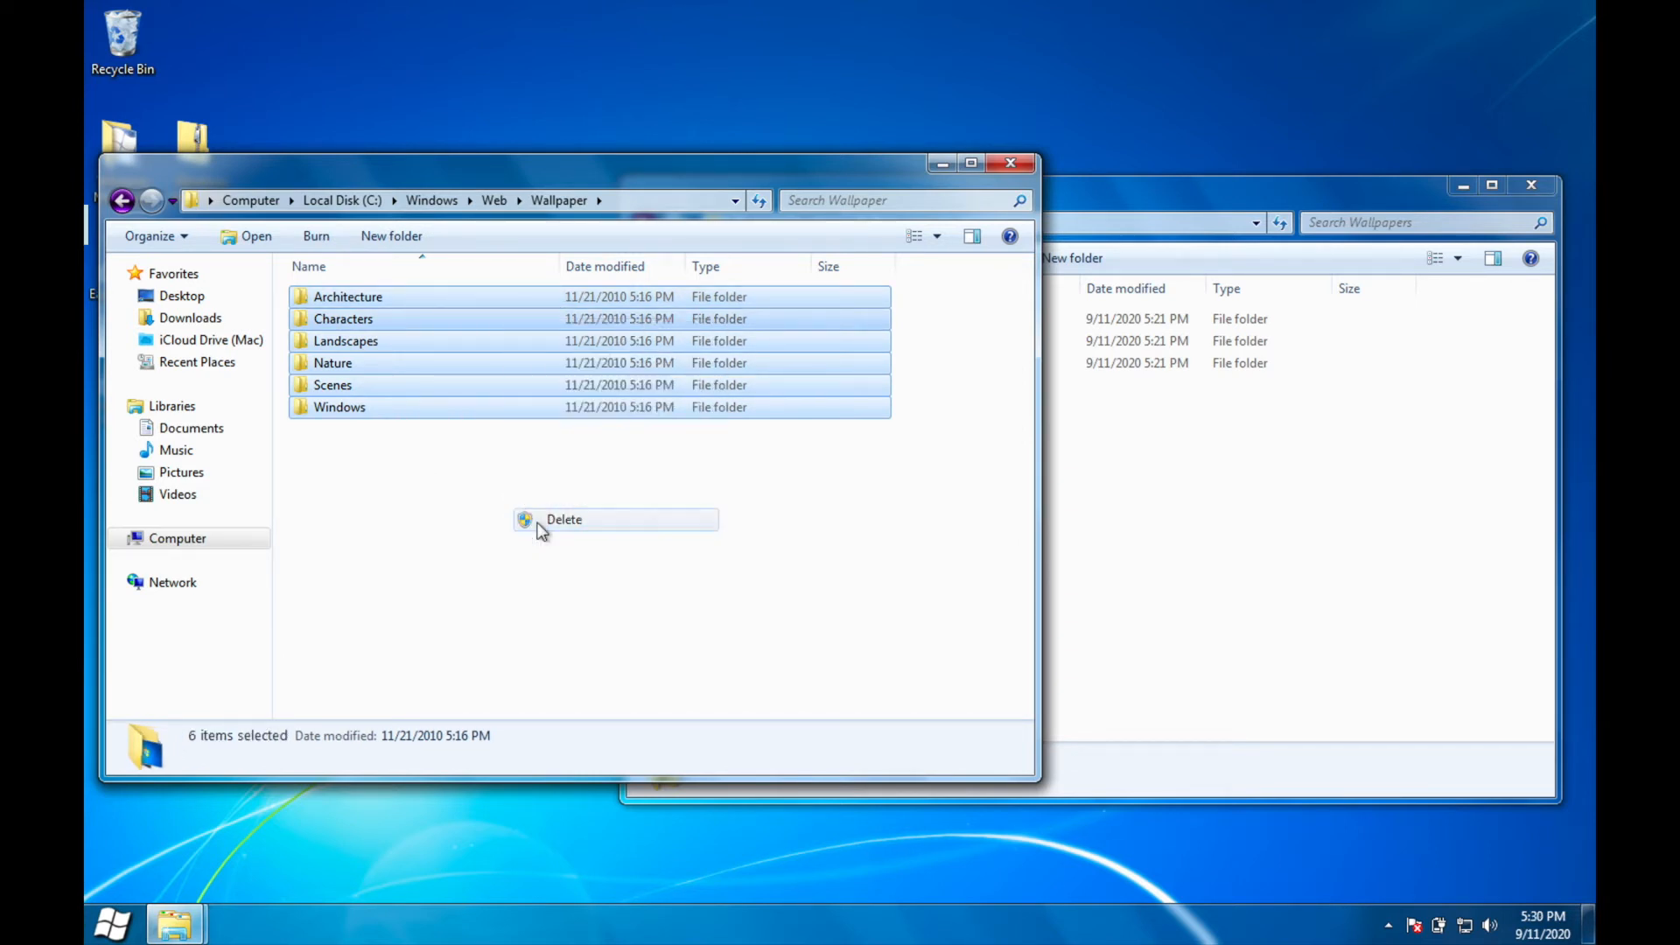
pyautogui.click(950, 477)
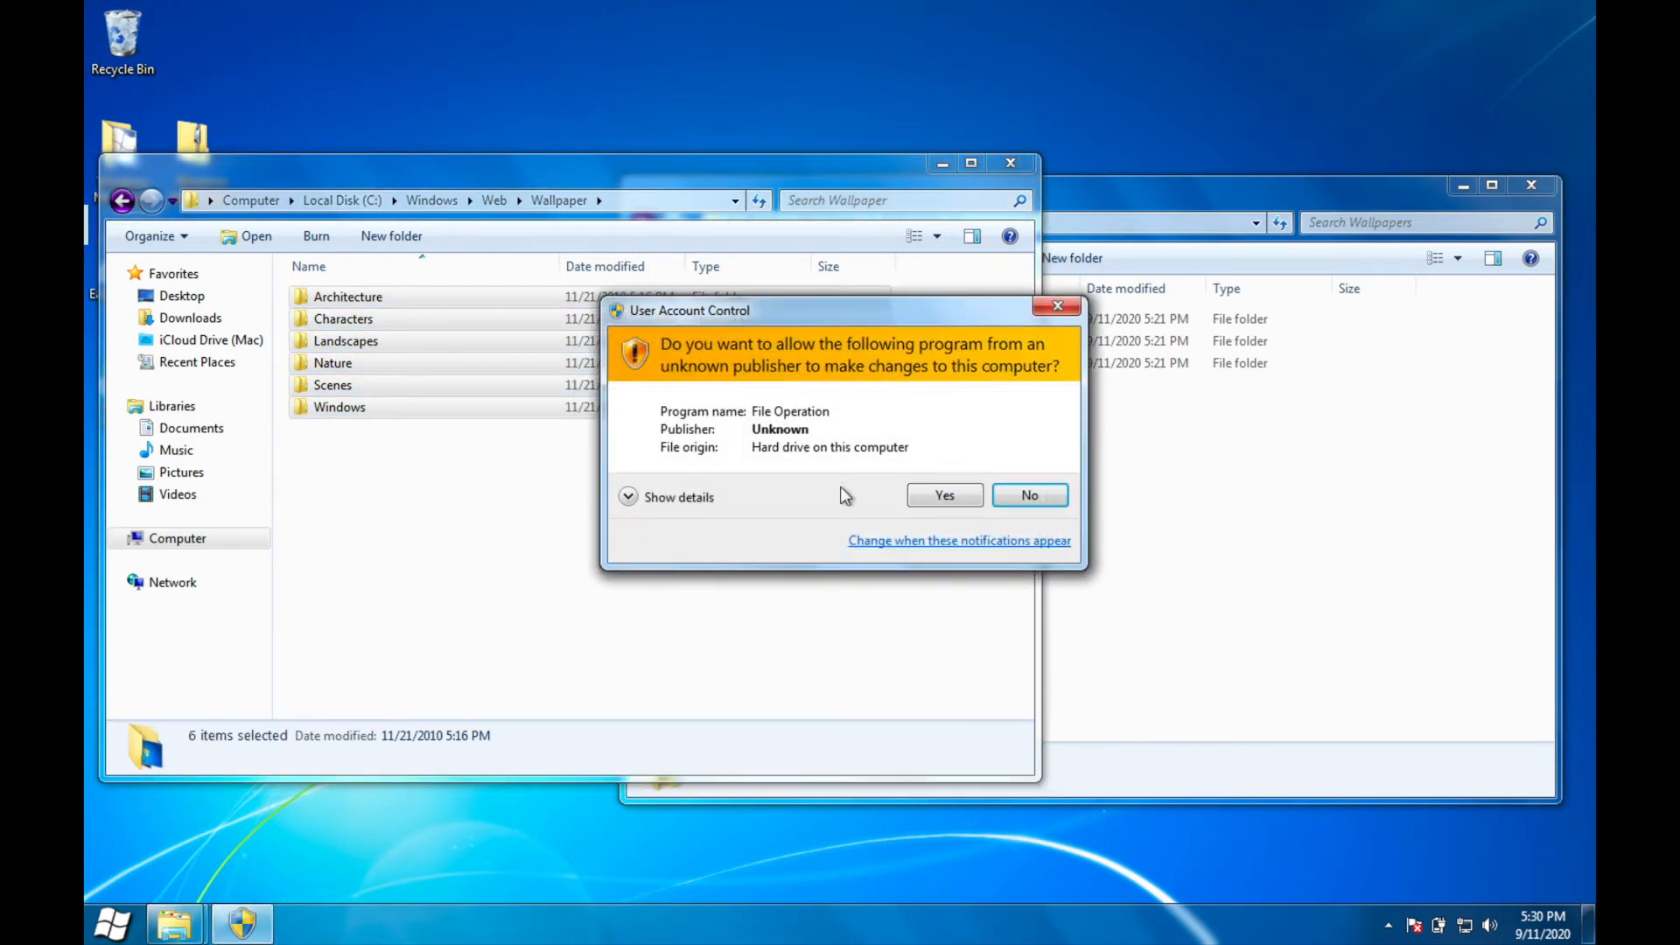
pyautogui.click(945, 495)
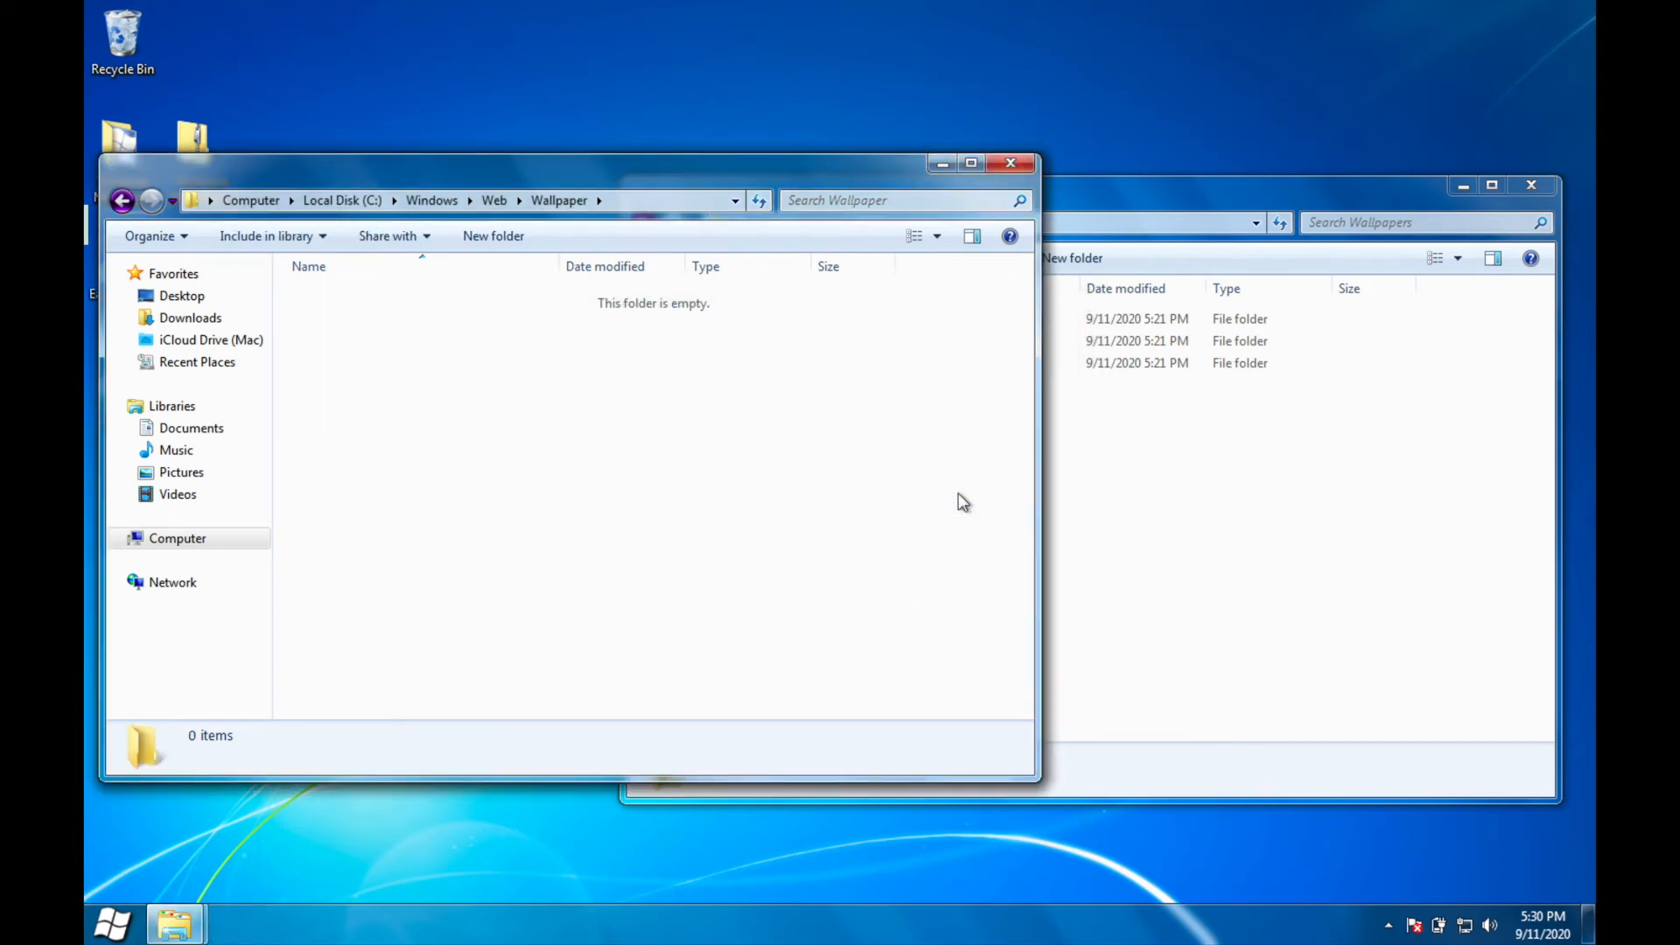
pyautogui.doubleClick(136, 42)
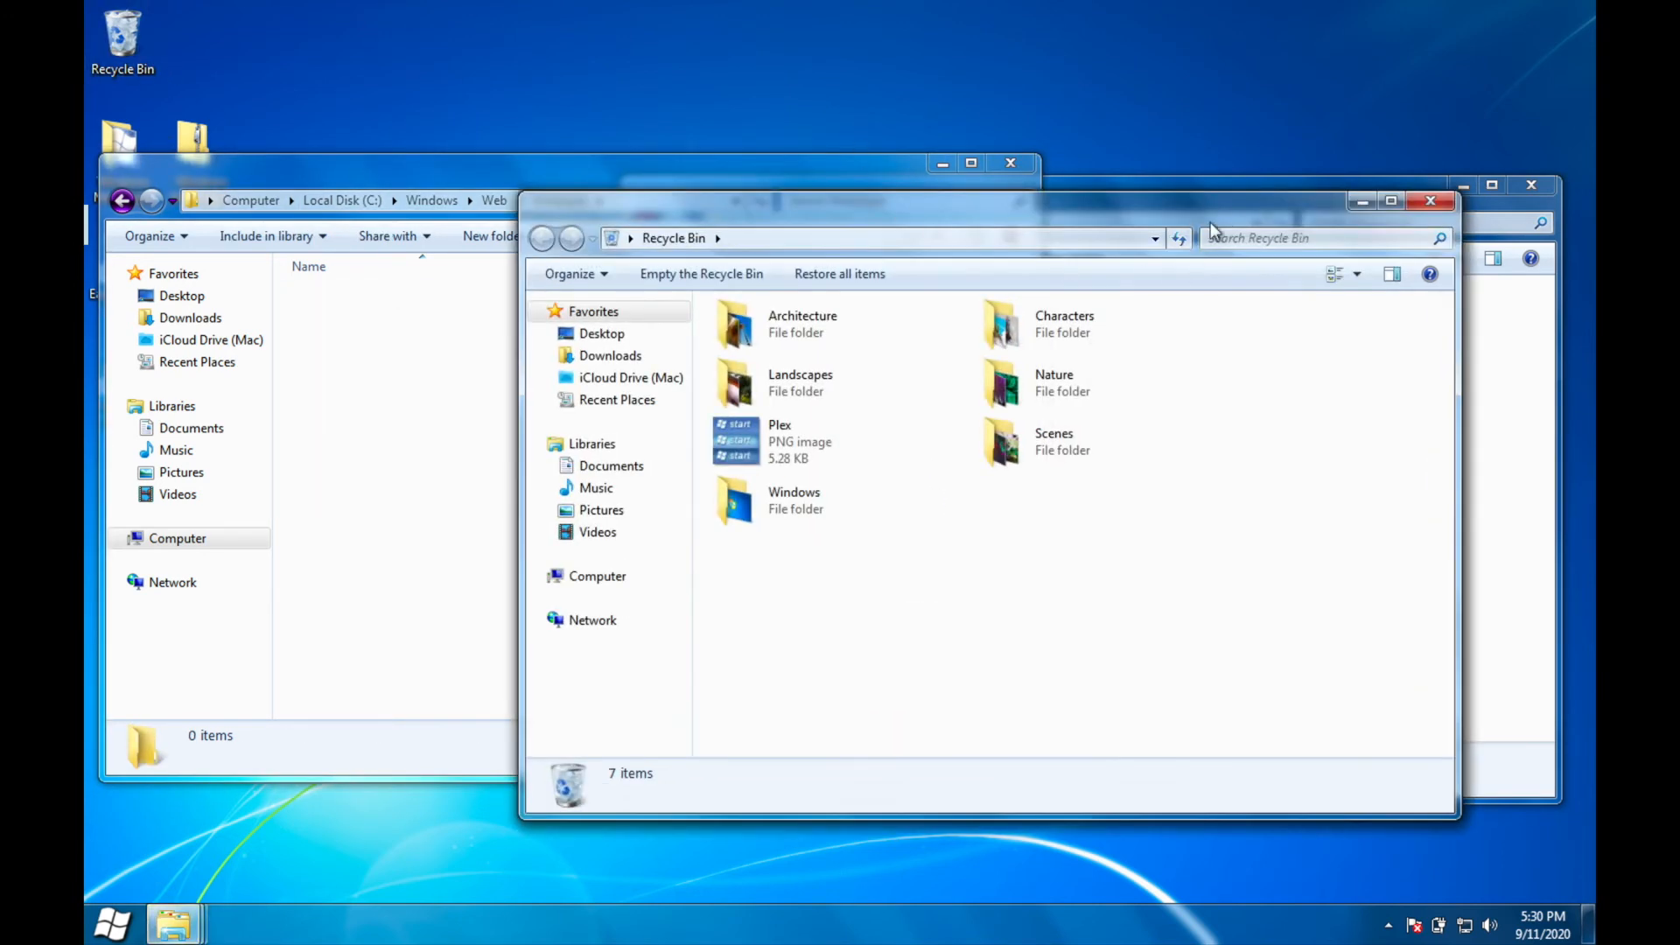
pyautogui.click(1433, 201)
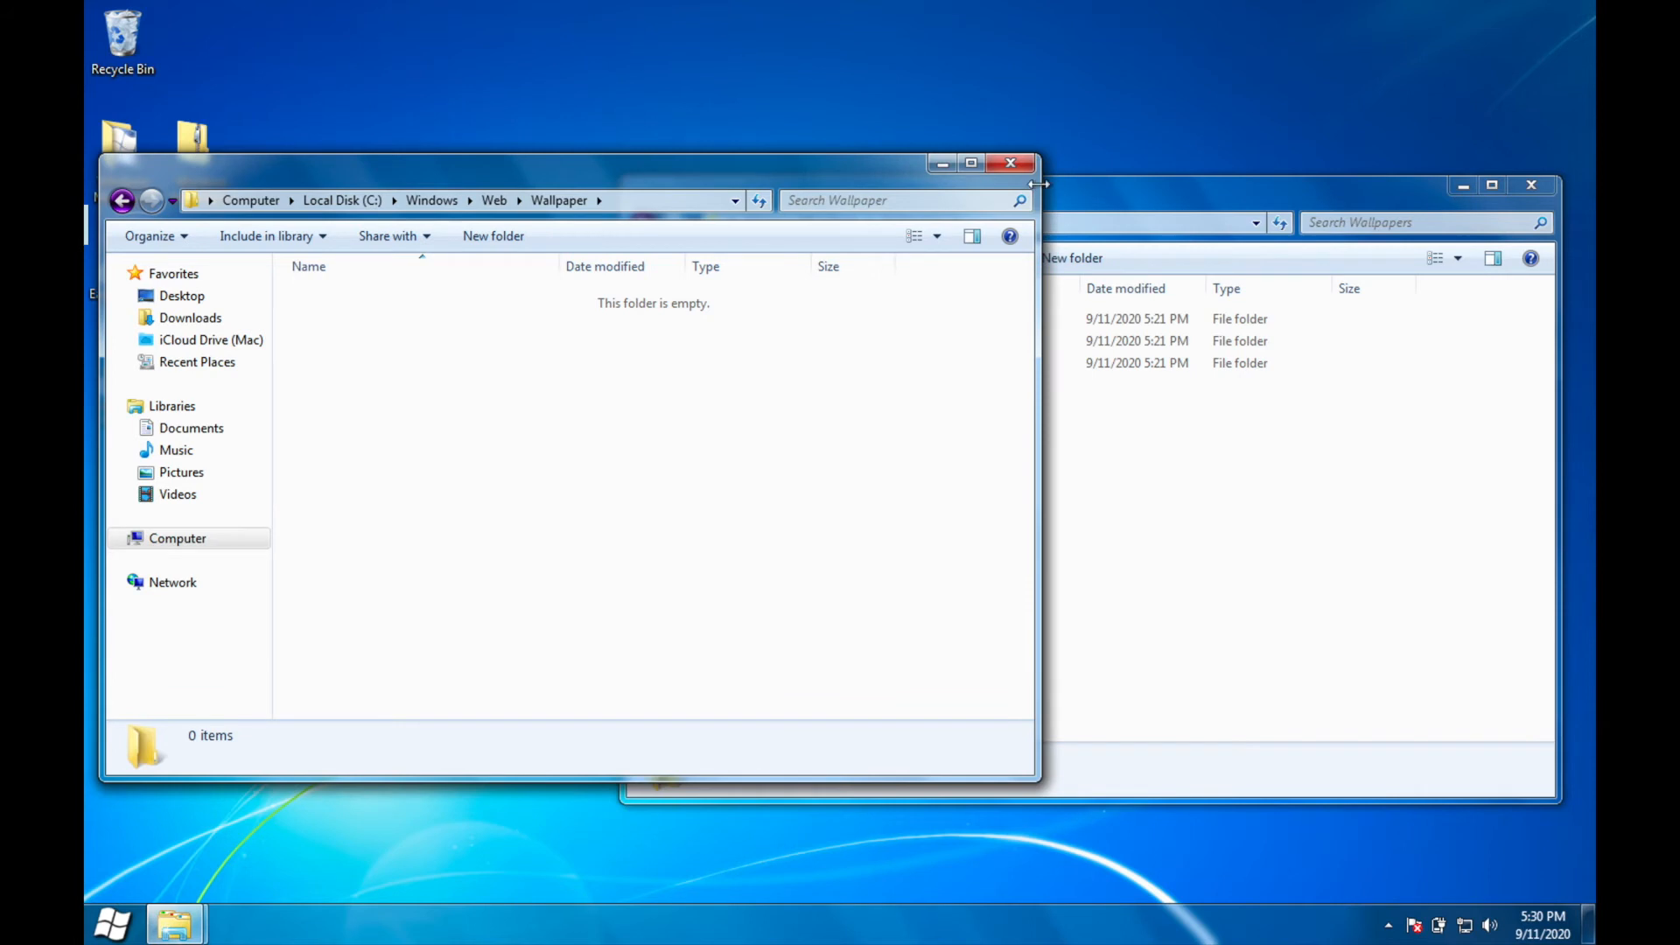
# Step: Move the Classic, Moonlight and Night Skies folders from the Windows Moonlight Wallpapers folder into C:\Windows\Web\Wallpaper with administrator approval
pyautogui.click(1183, 392)
pyautogui.moveTo(1073, 500); pyautogui.dragTo(835, 302)
pyautogui.moveTo(943, 371); pyautogui.dragTo(477, 433)
pyautogui.click(797, 534)
pyautogui.click(945, 495)
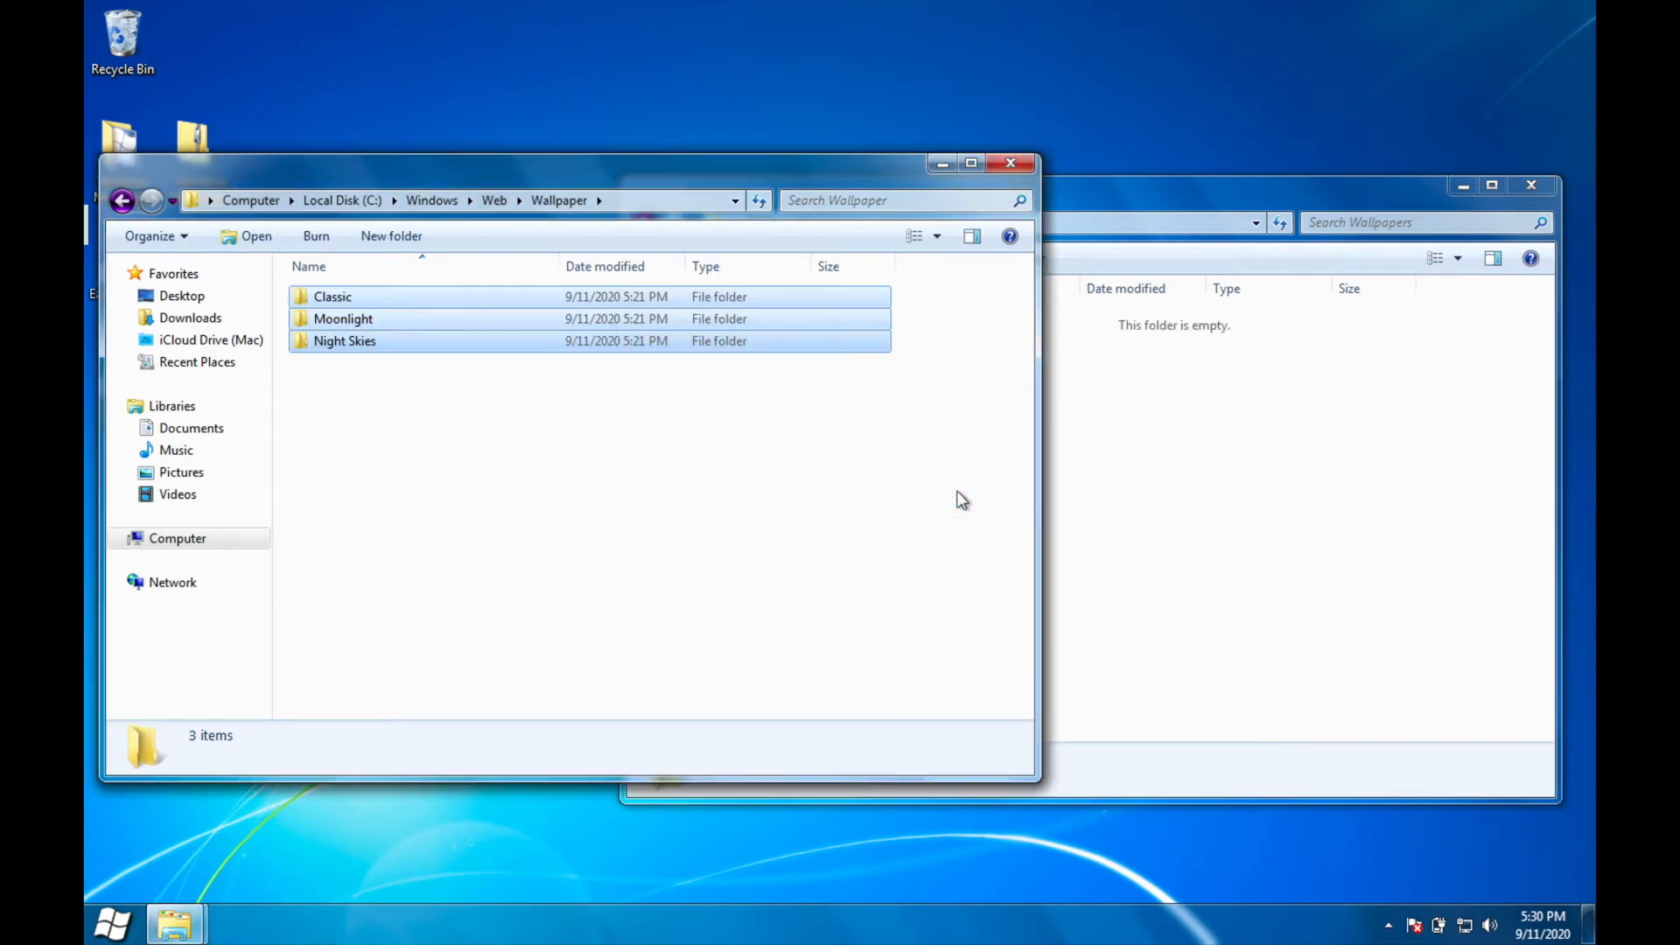
# Step: Go back to the Windows folder and open its Resources folder
pyautogui.press('BackSpace')
pyautogui.press('BackSpace')
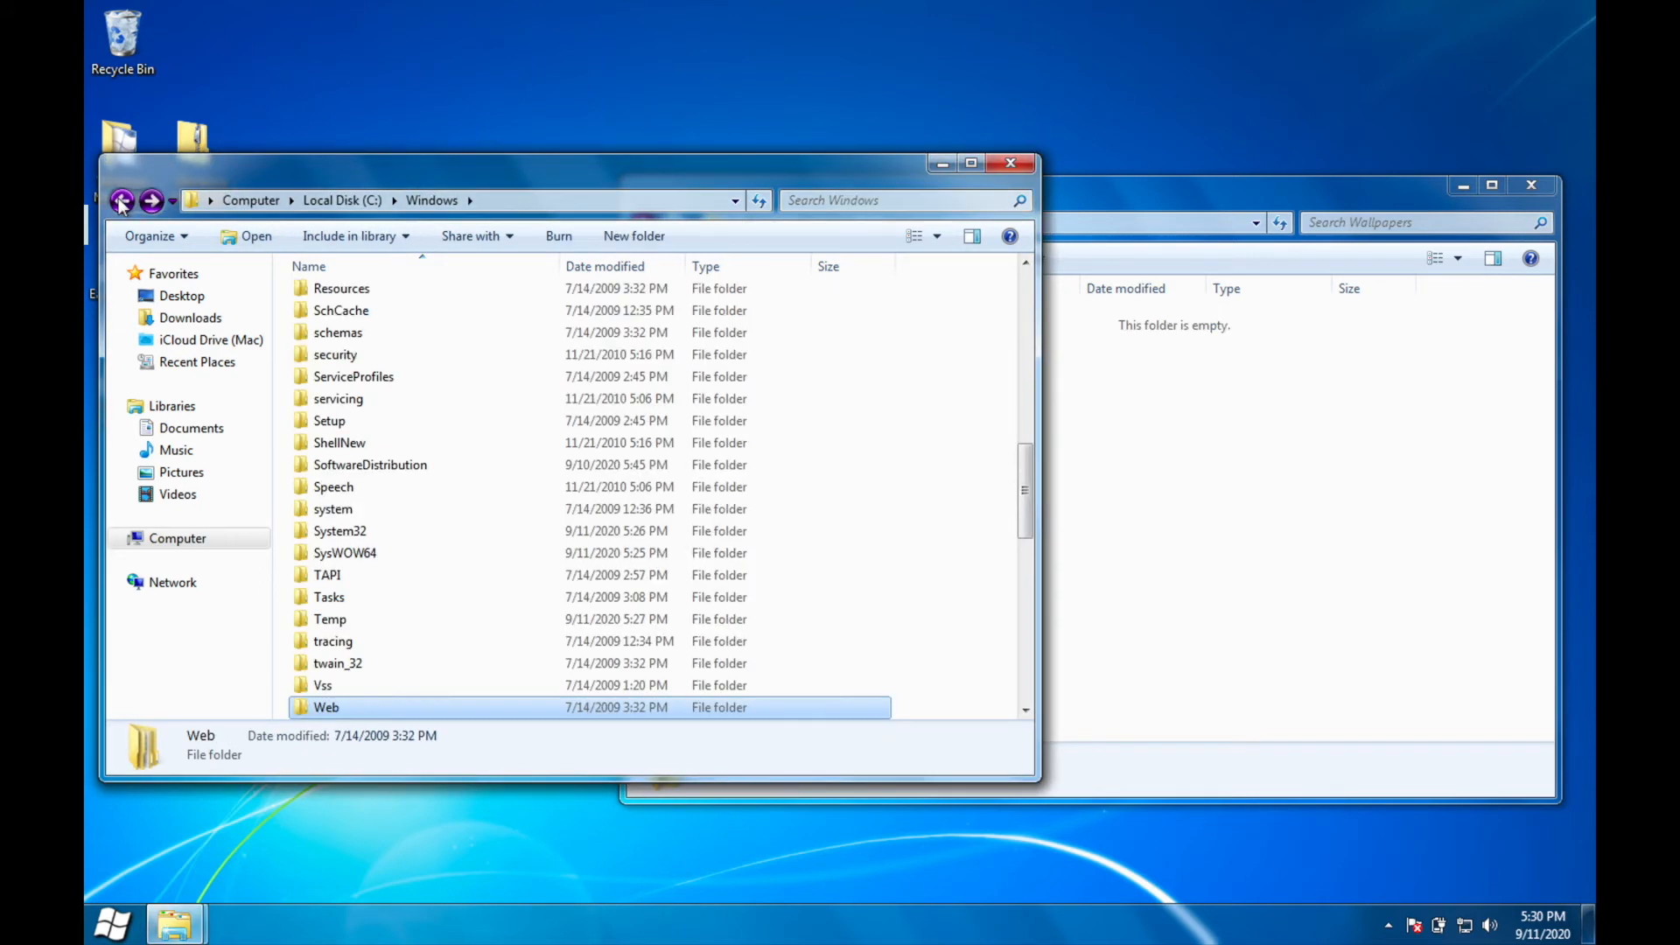
pyautogui.scroll(-7, 464, 607)
pyautogui.scroll(17, 465, 607)
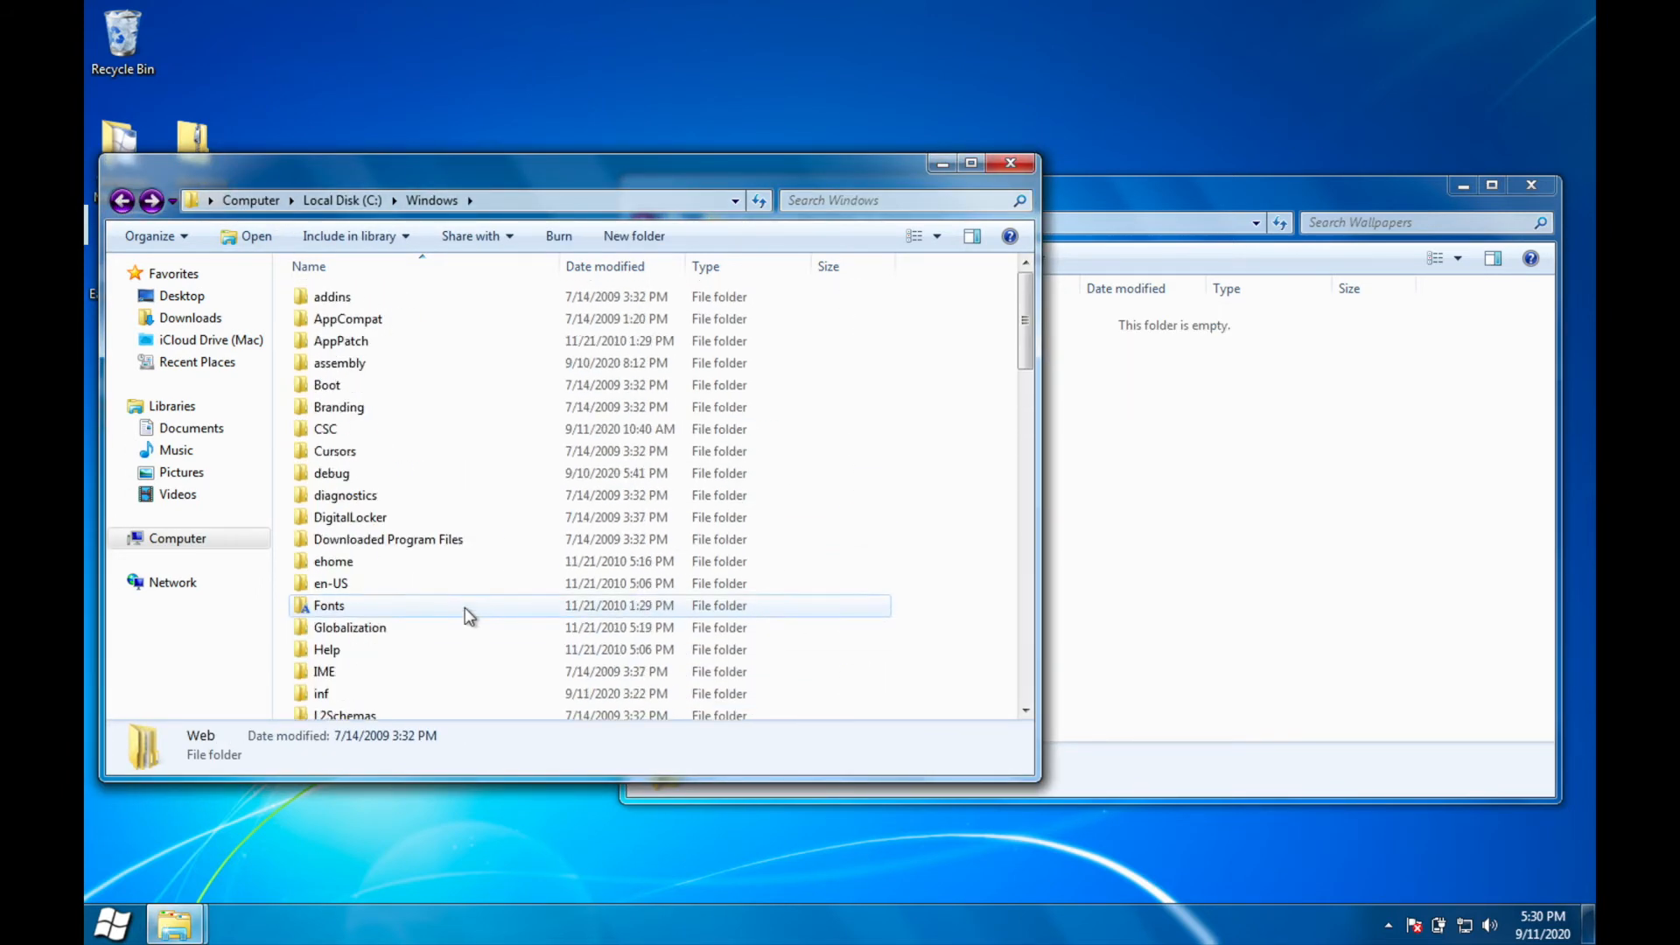
pyautogui.scroll(2, 465, 608)
pyautogui.scroll(-10, 465, 607)
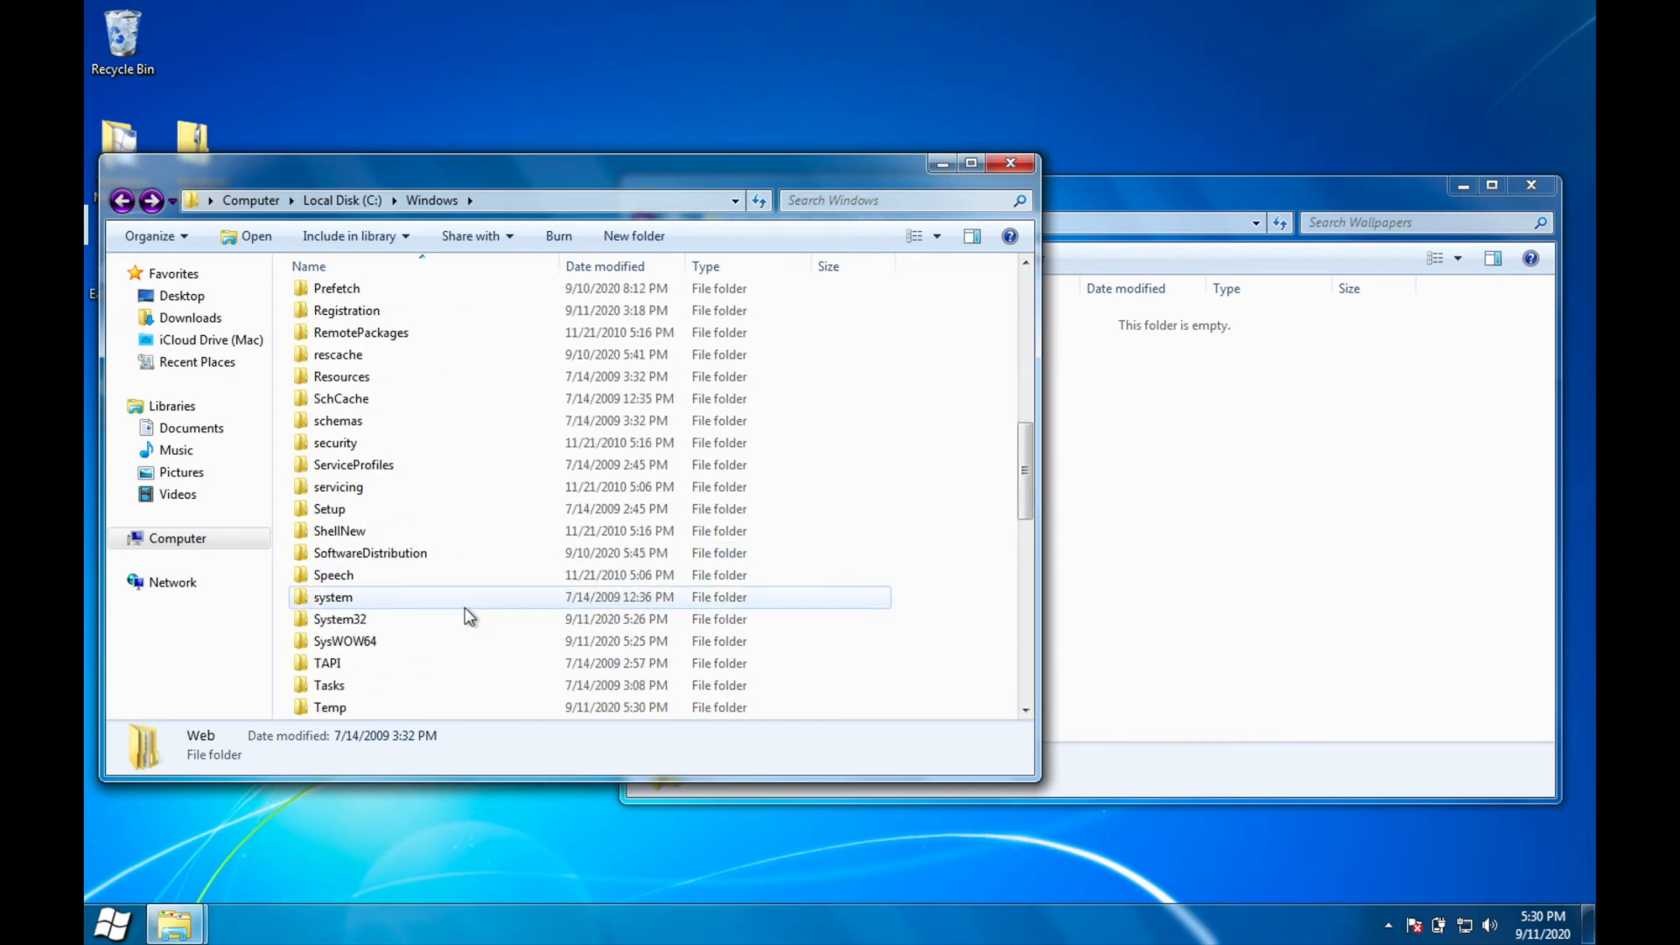
pyautogui.doubleClick(472, 372)
# Step: Open the Themes folder of the Windows Moonlight package in the other Explorer window
pyautogui.click(1247, 393)
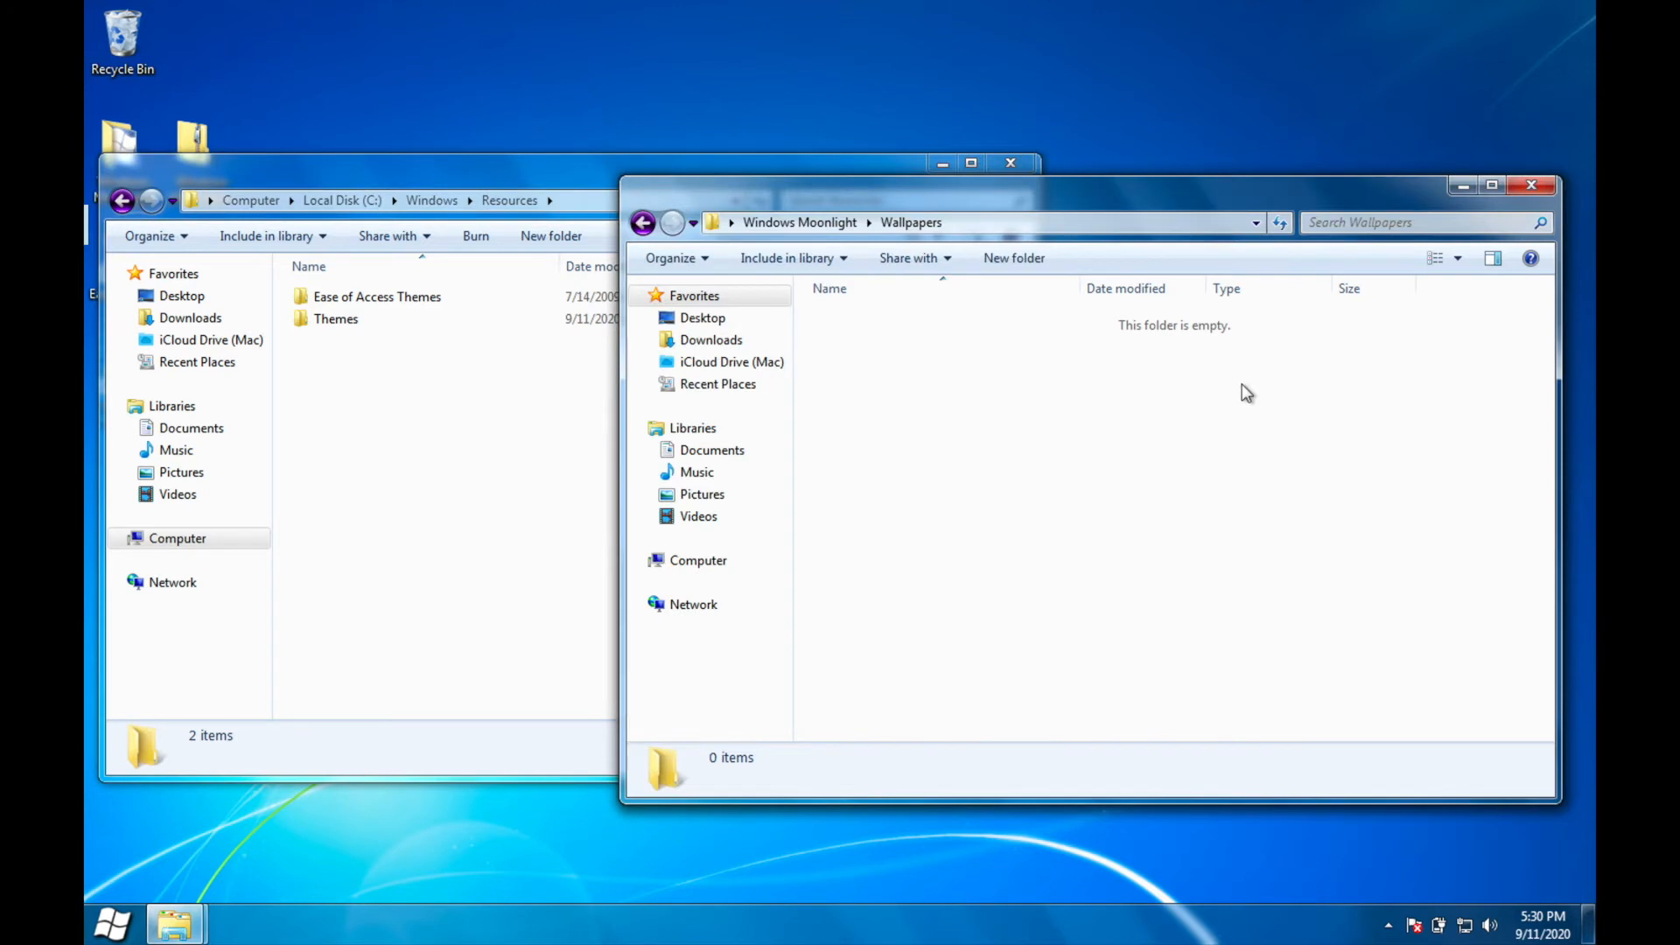
pyautogui.click(618, 219)
pyautogui.click(1107, 266)
pyautogui.click(642, 228)
pyautogui.doubleClick(934, 434)
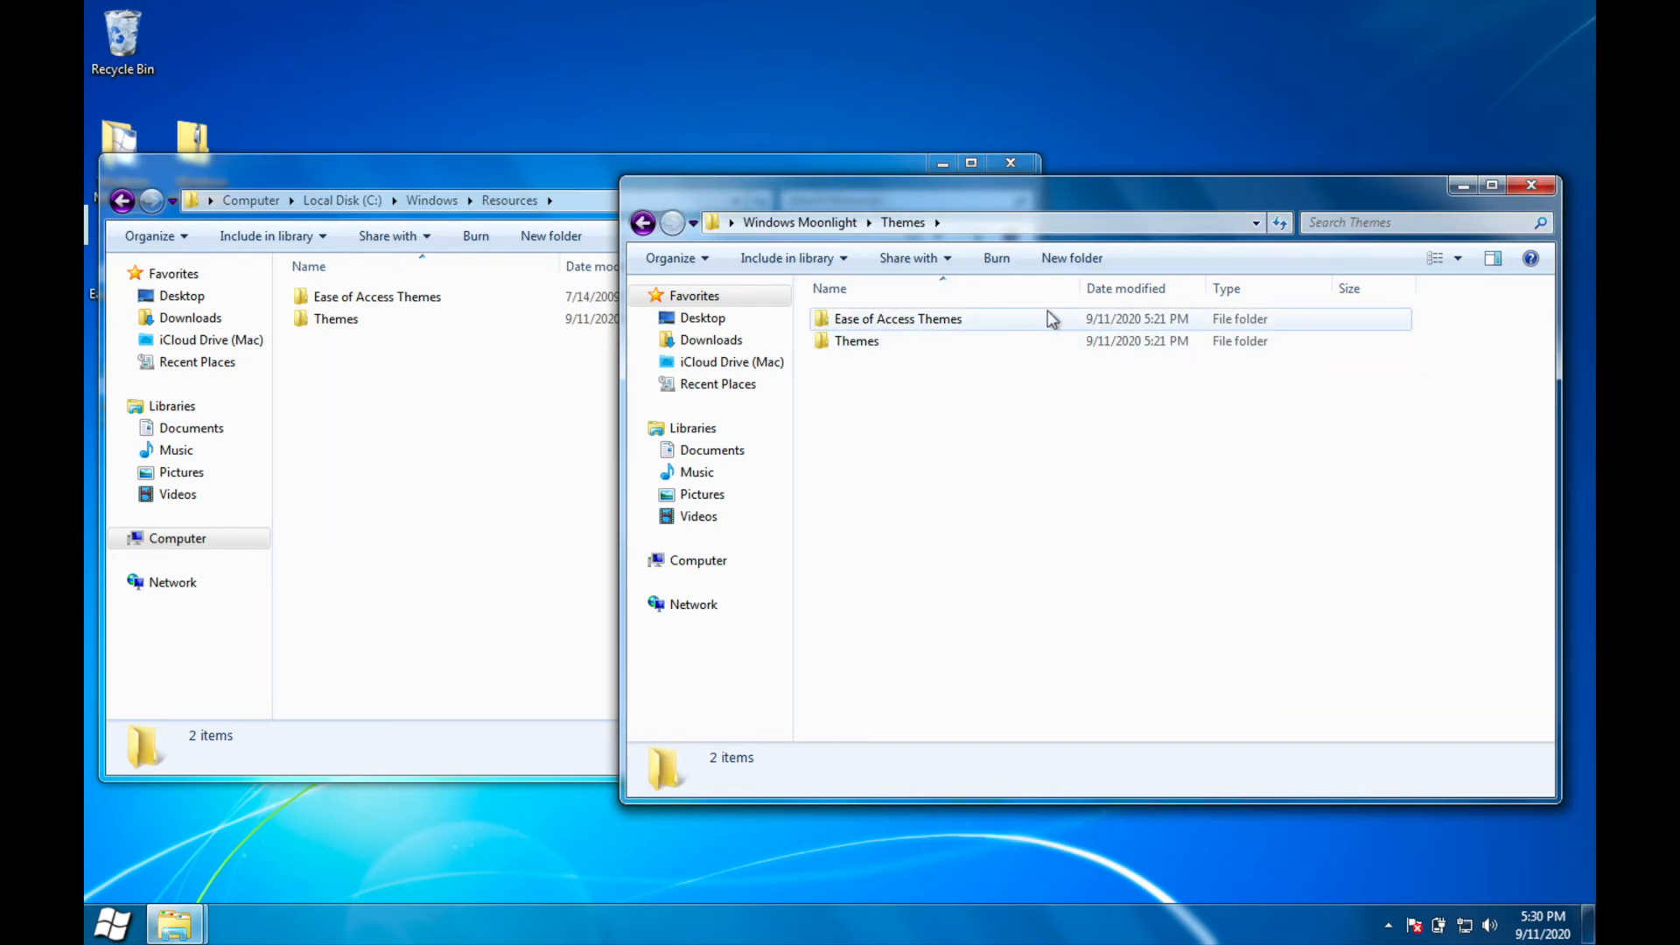
# Step: Take ownership of the Themes folder in C:\Windows\Resources and grant full control over it
pyautogui.click(540, 458)
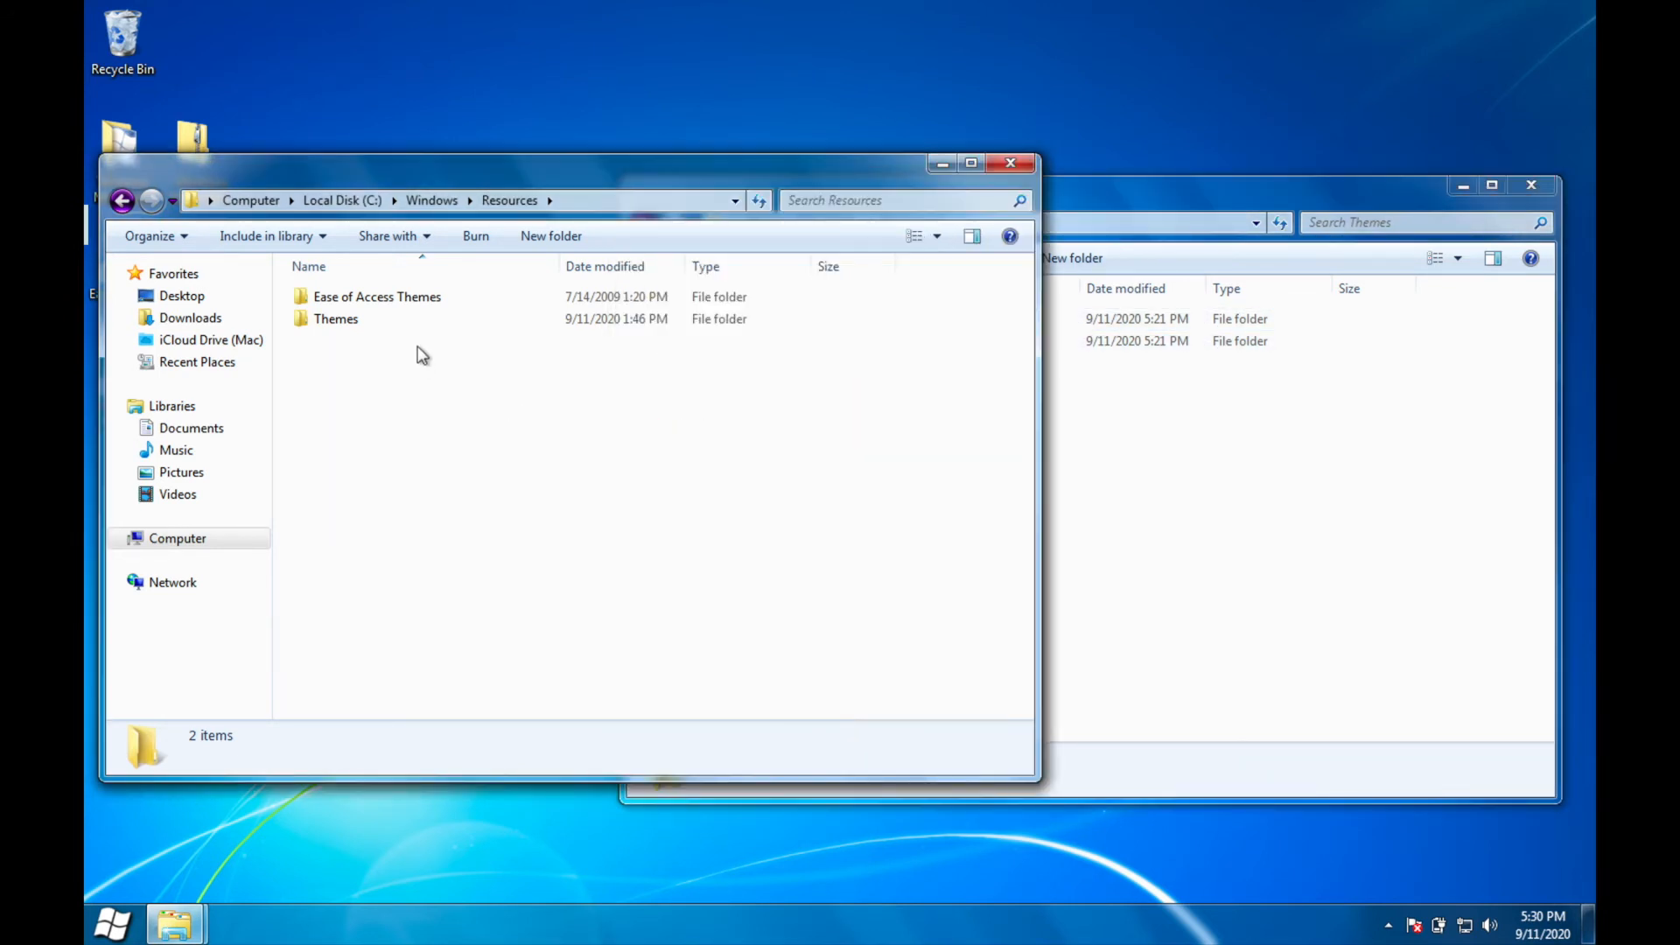
pyautogui.rightClick(398, 317)
pyautogui.click(482, 654)
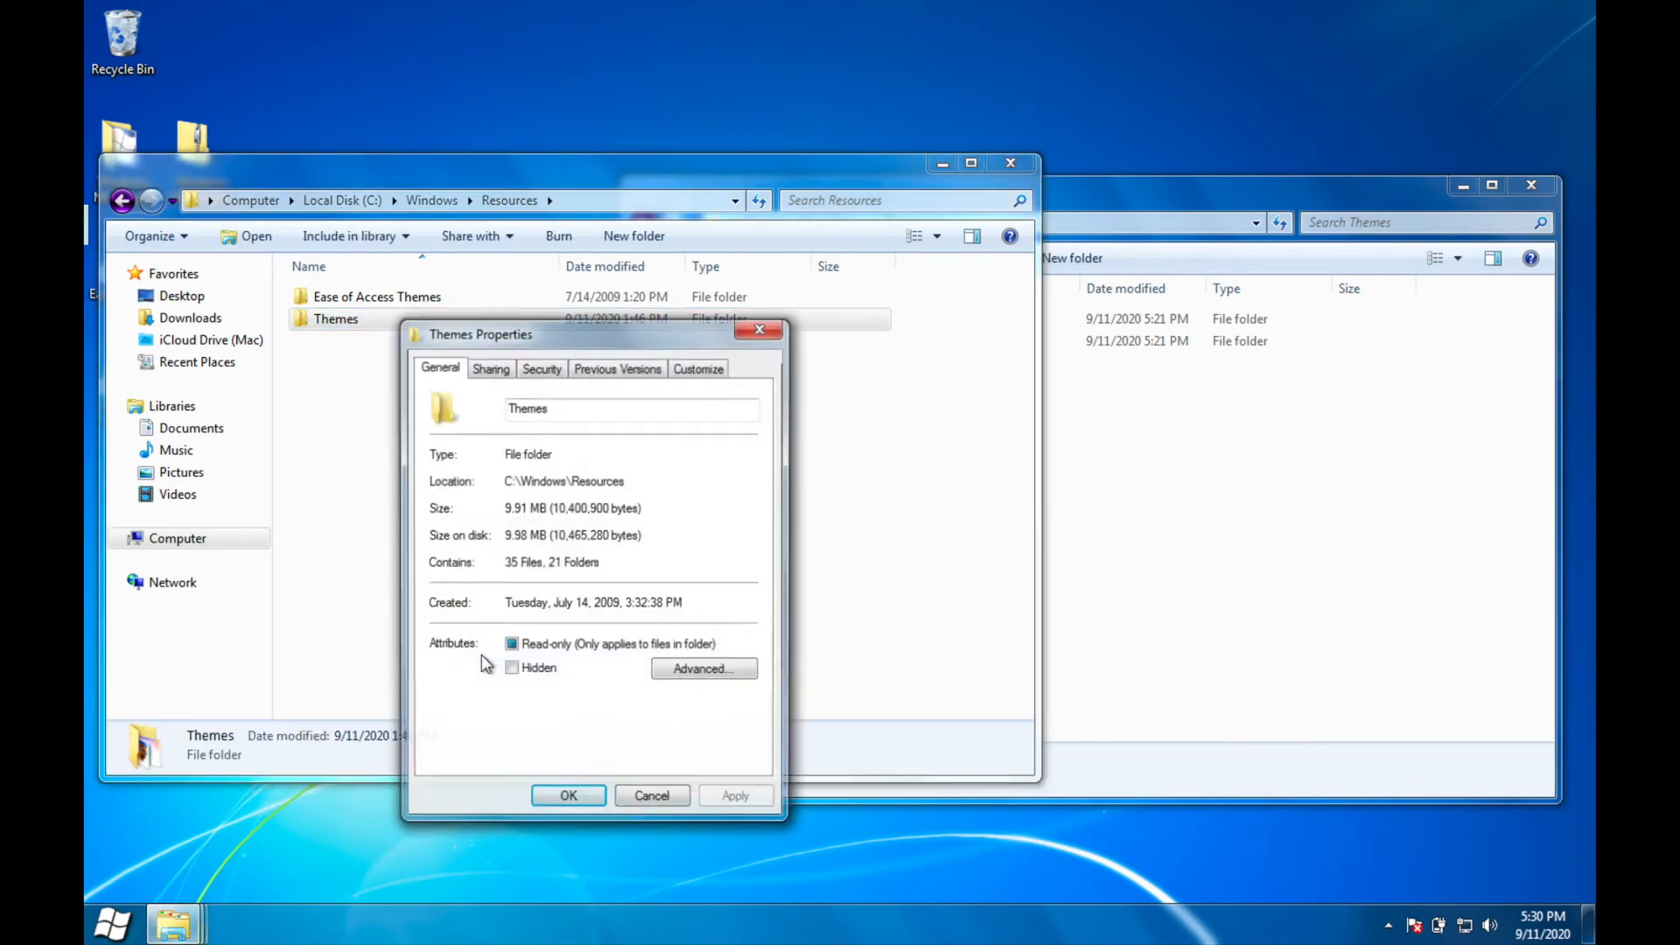
pyautogui.click(551, 368)
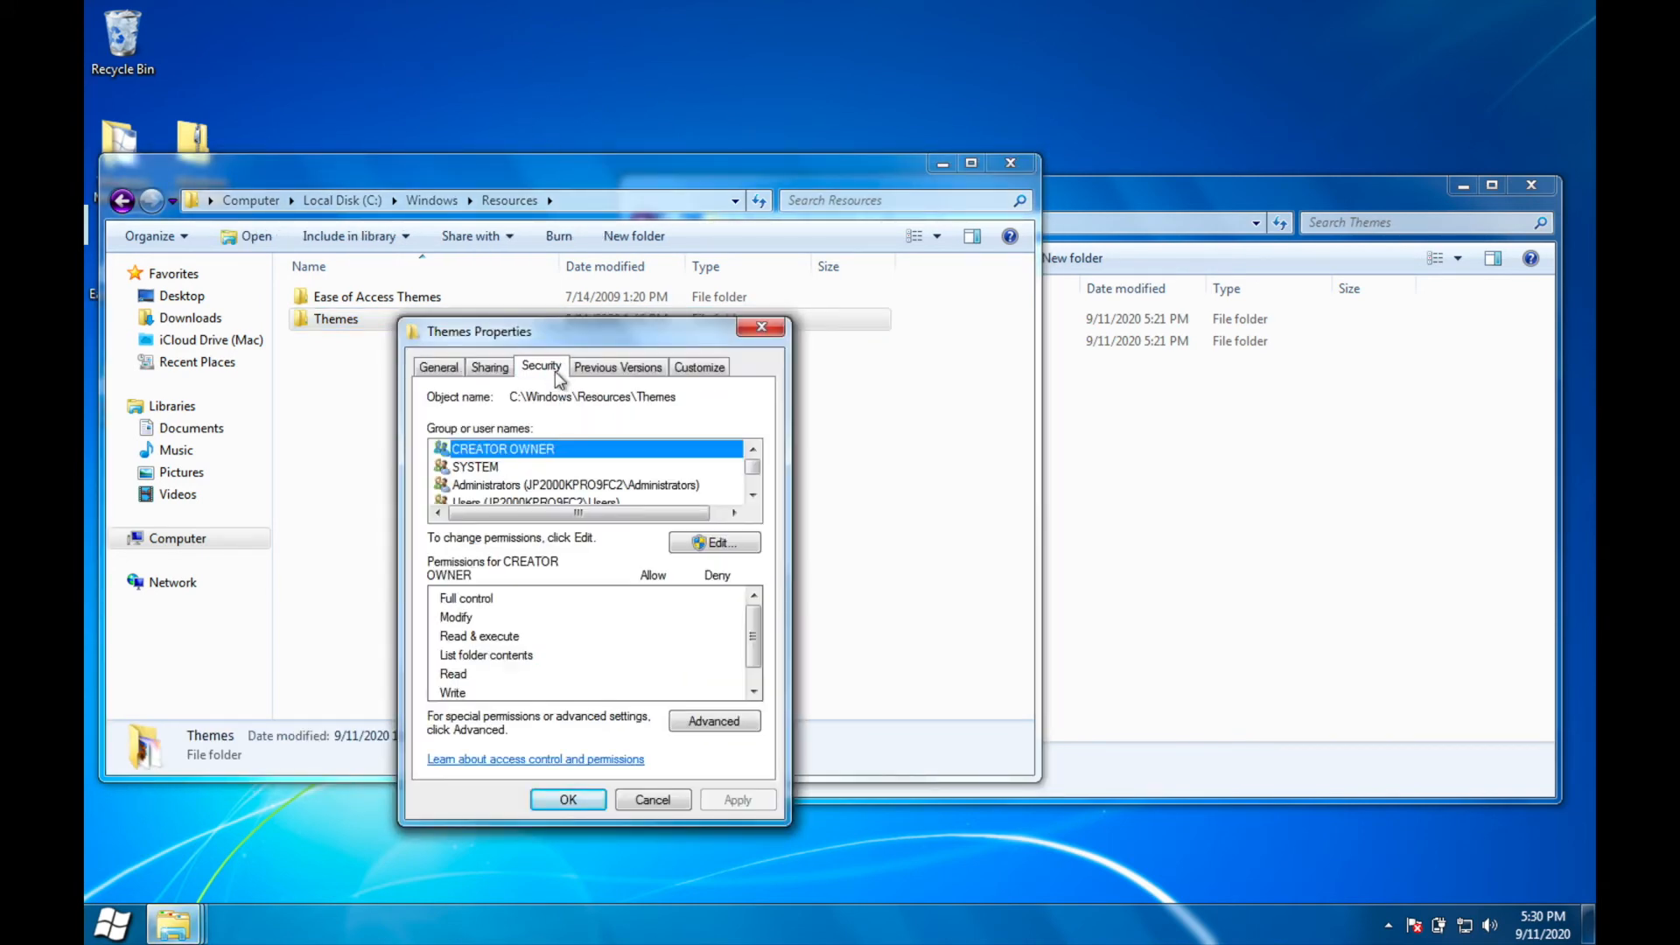
pyautogui.click(712, 719)
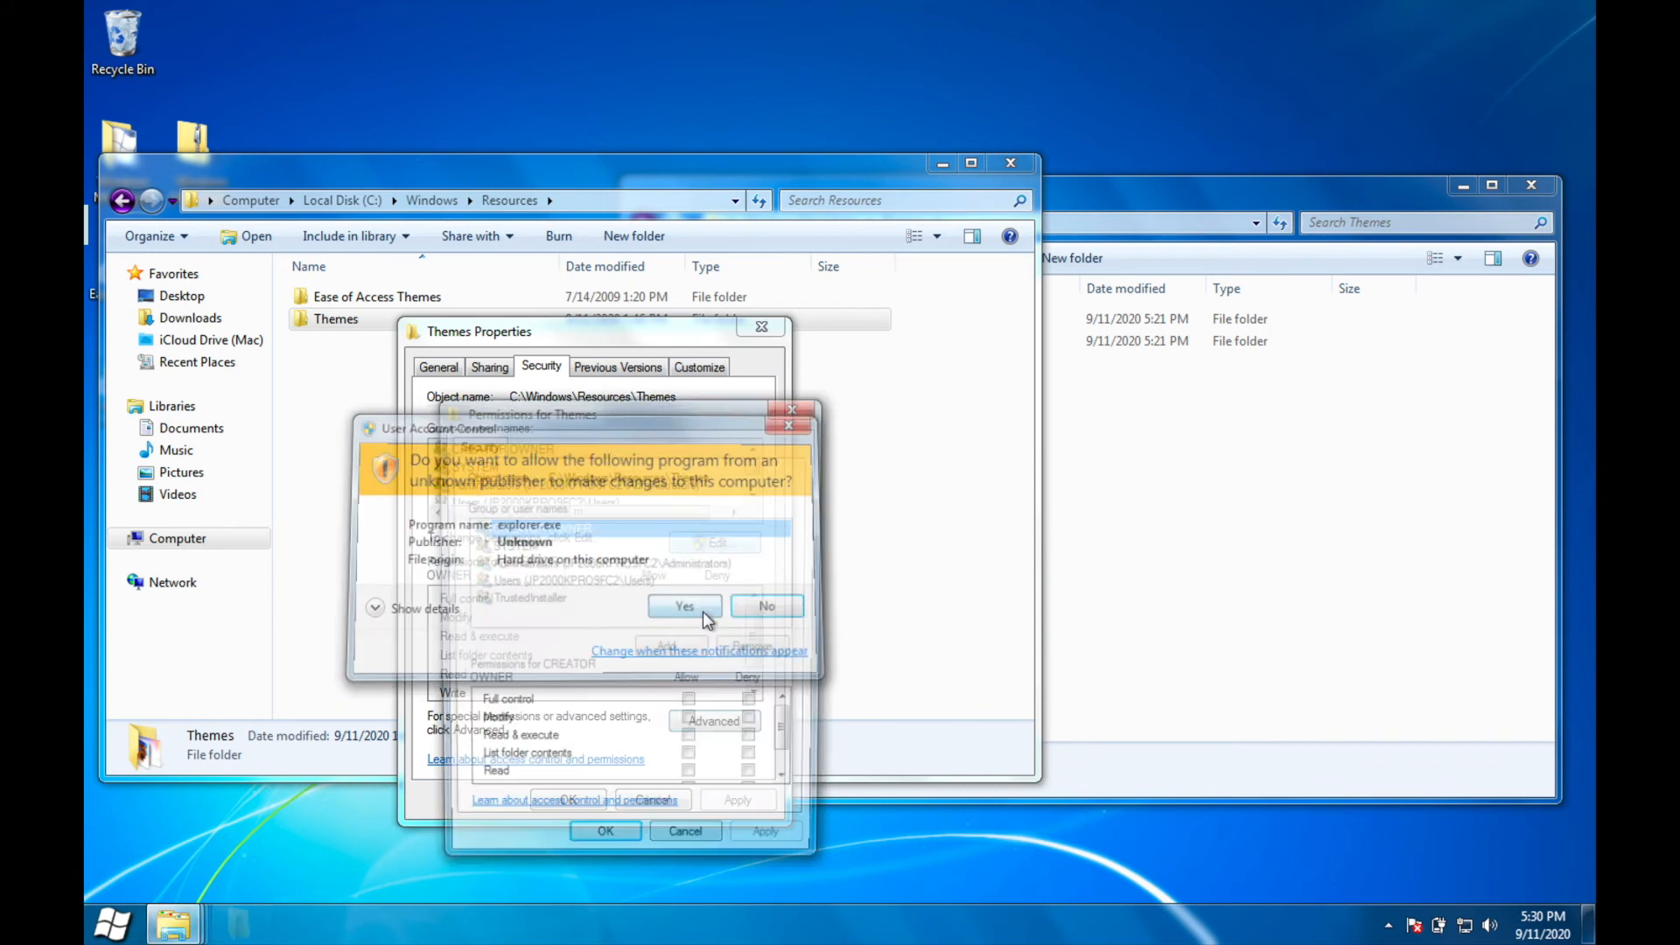
pyautogui.click(702, 611)
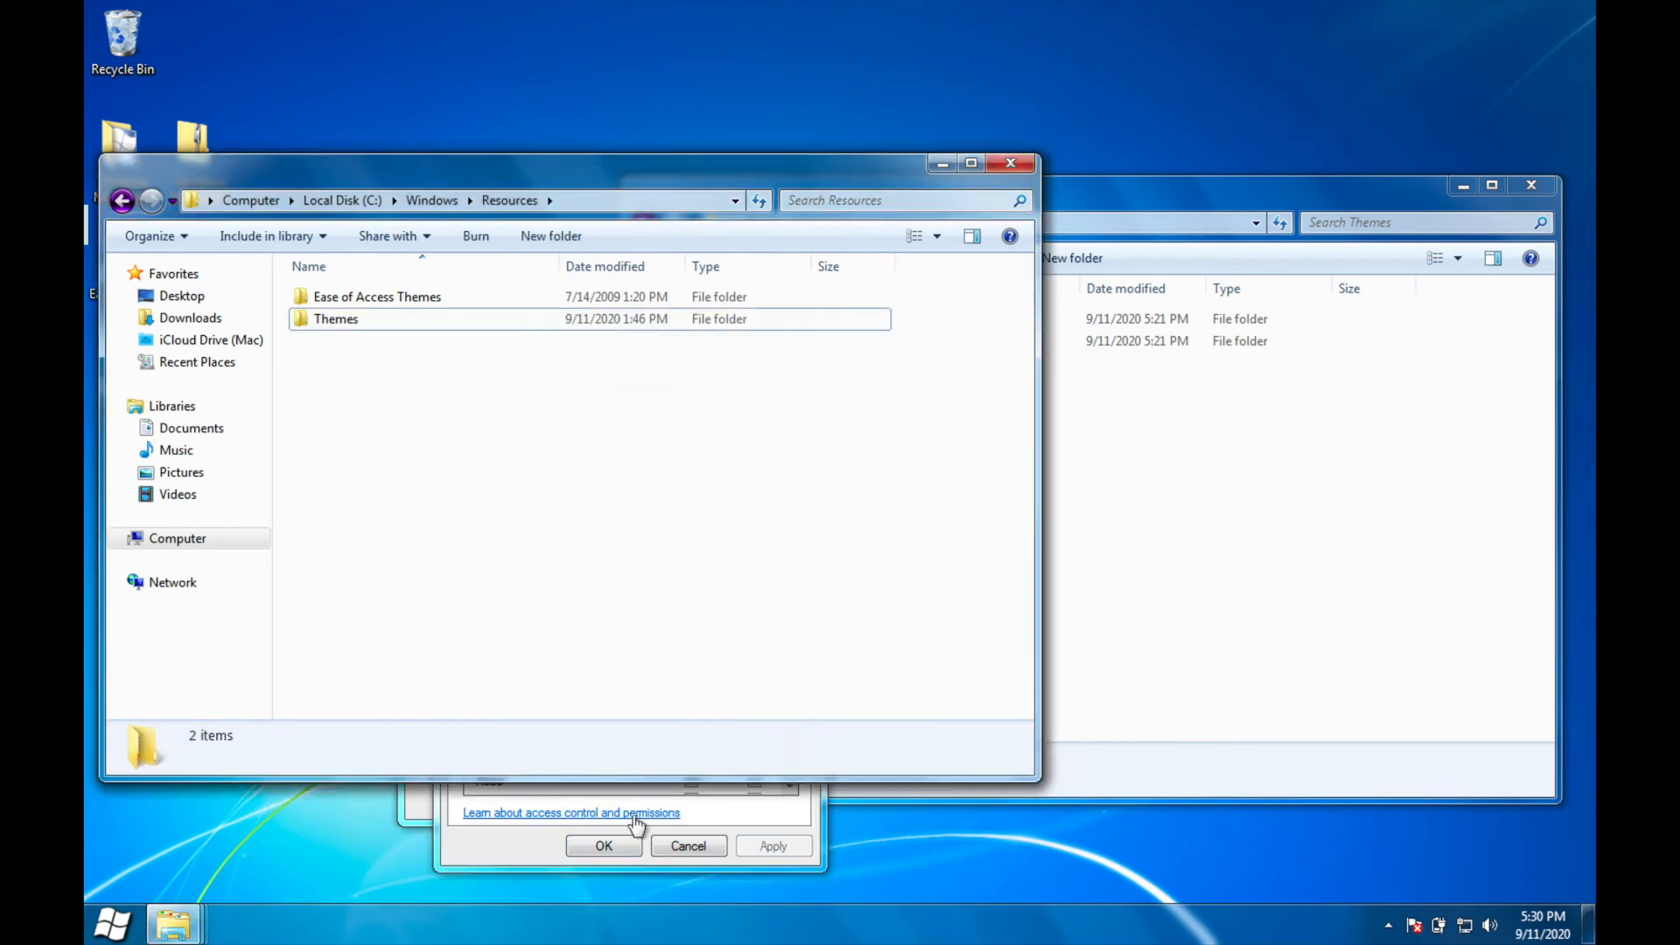
# Step: Take ownership of the Ease of Access Themes folder in C:\Windows\Resources and grant full control over it
pyautogui.rightClick(386, 304)
pyautogui.click(500, 649)
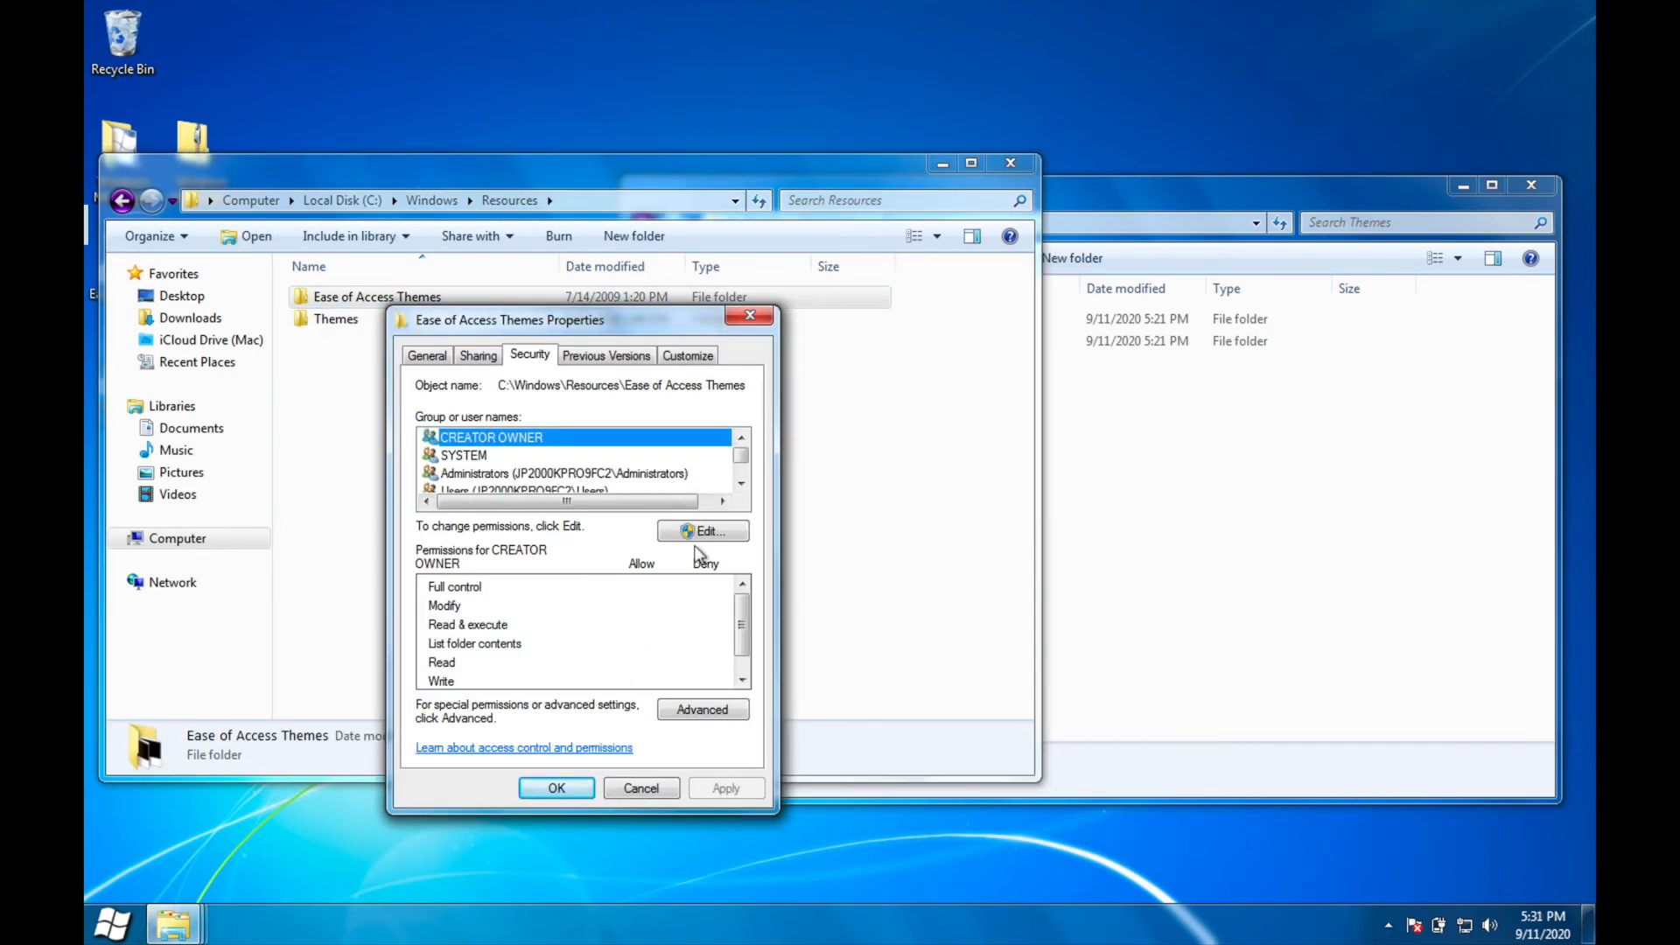
pyautogui.click(703, 709)
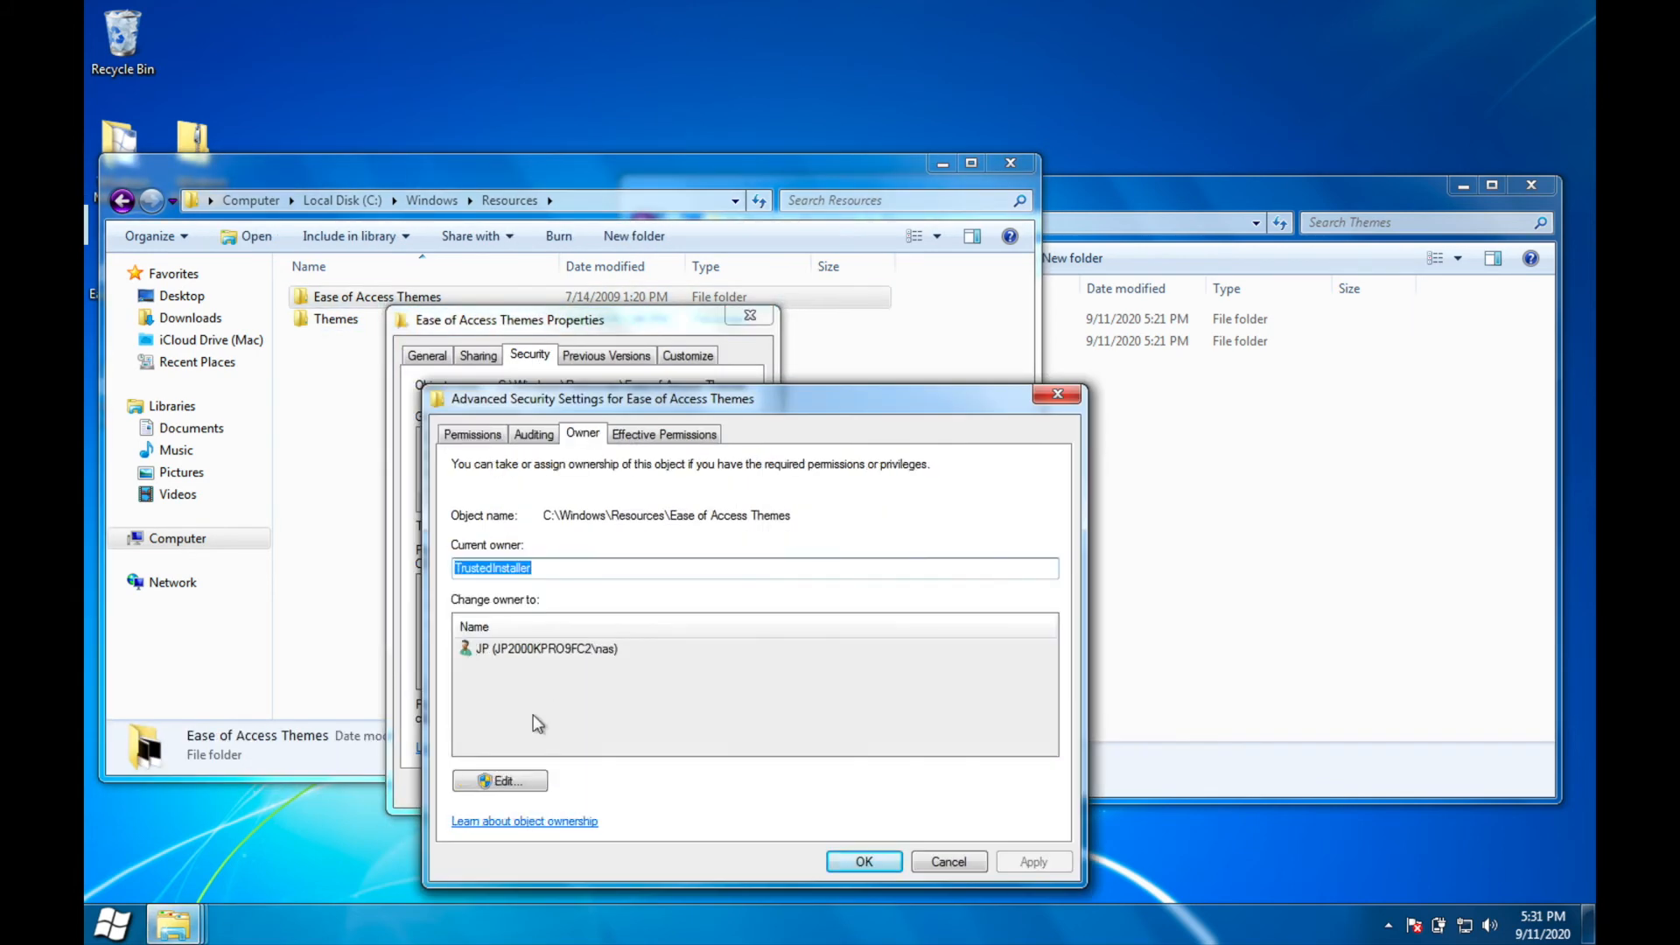
pyautogui.click(491, 780)
pyautogui.click(870, 863)
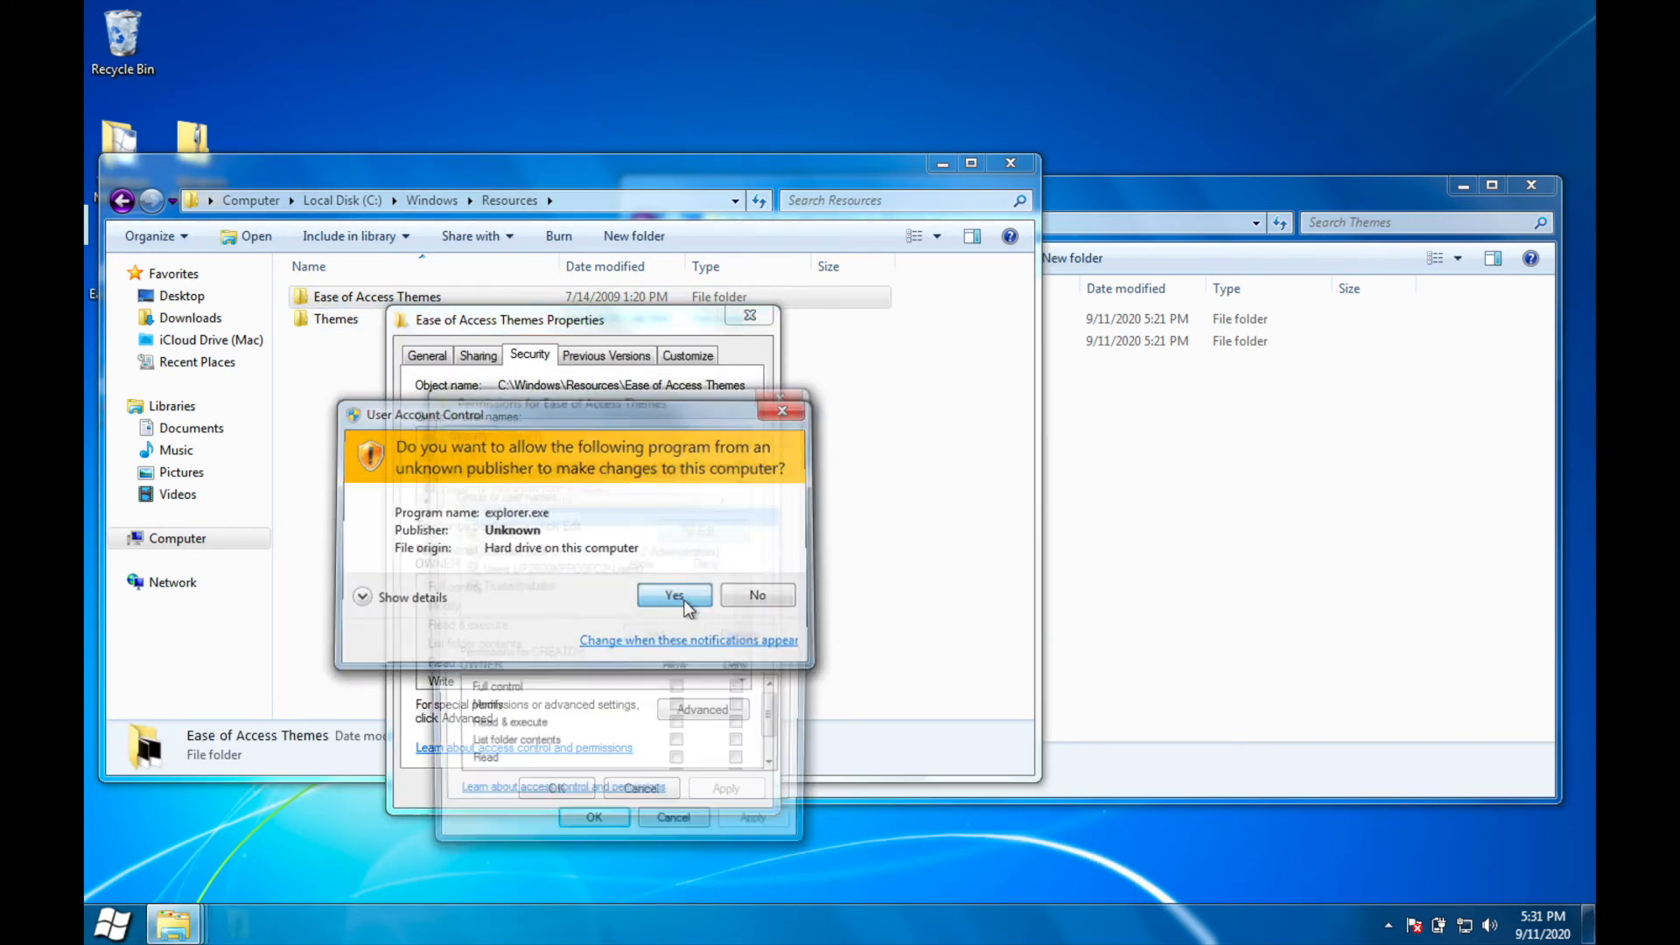
pyautogui.click(685, 603)
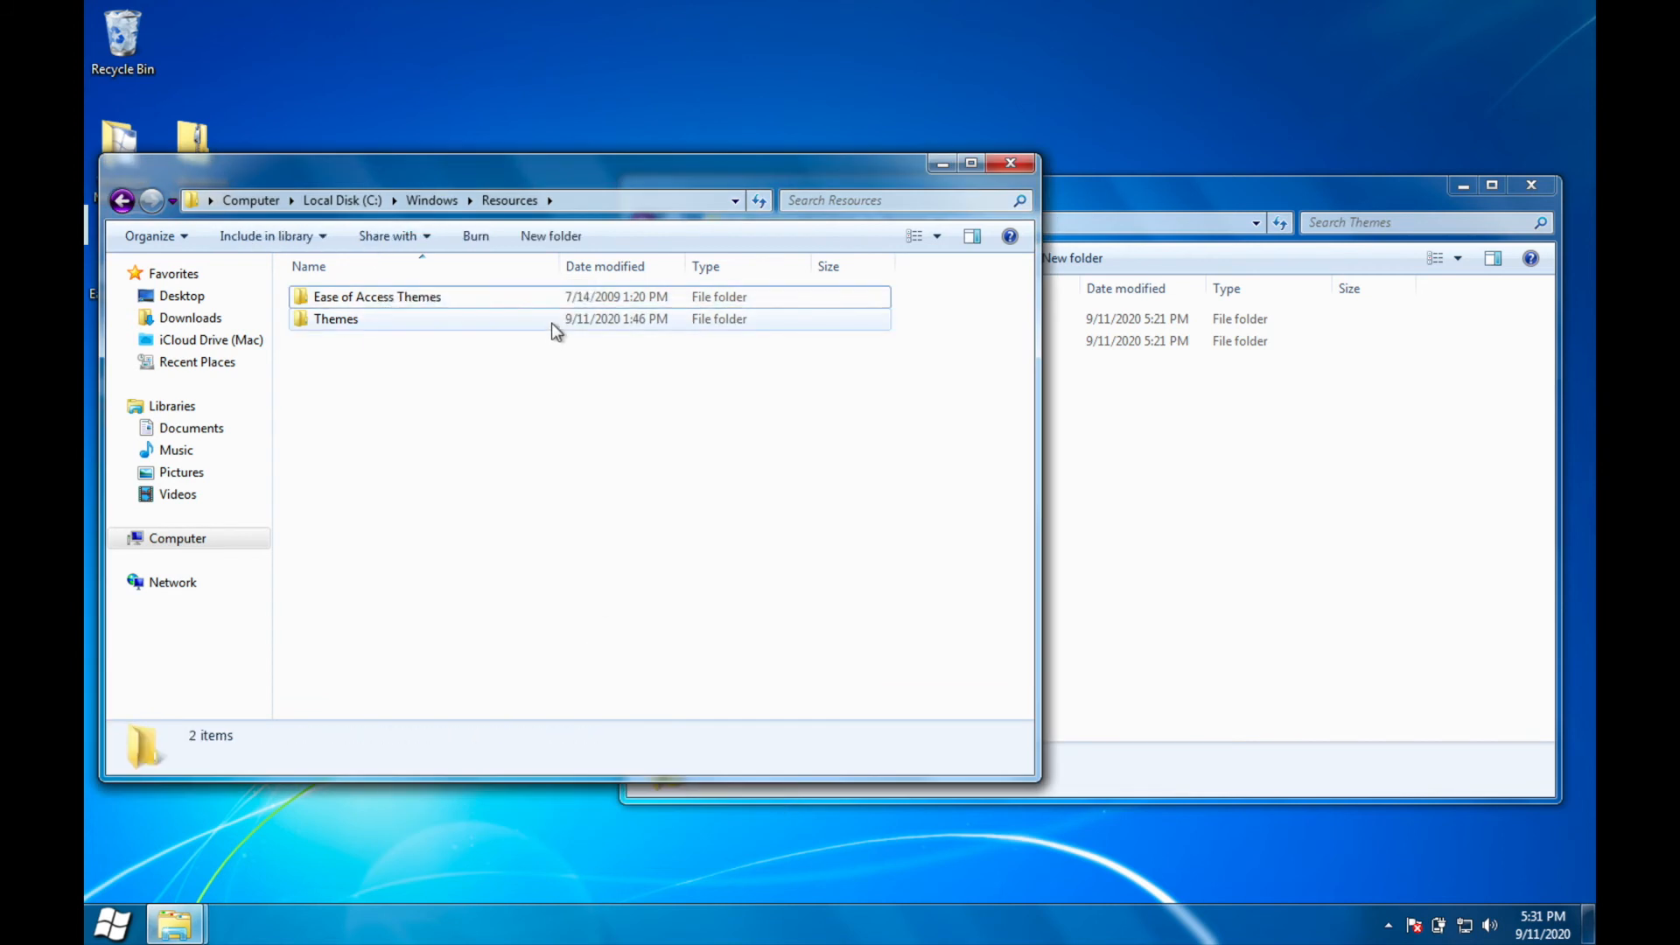
# Step: Delete everything except the Aero folder from C:\Windows\Resources\Themes with administrator approval
pyautogui.doubleClick(525, 320)
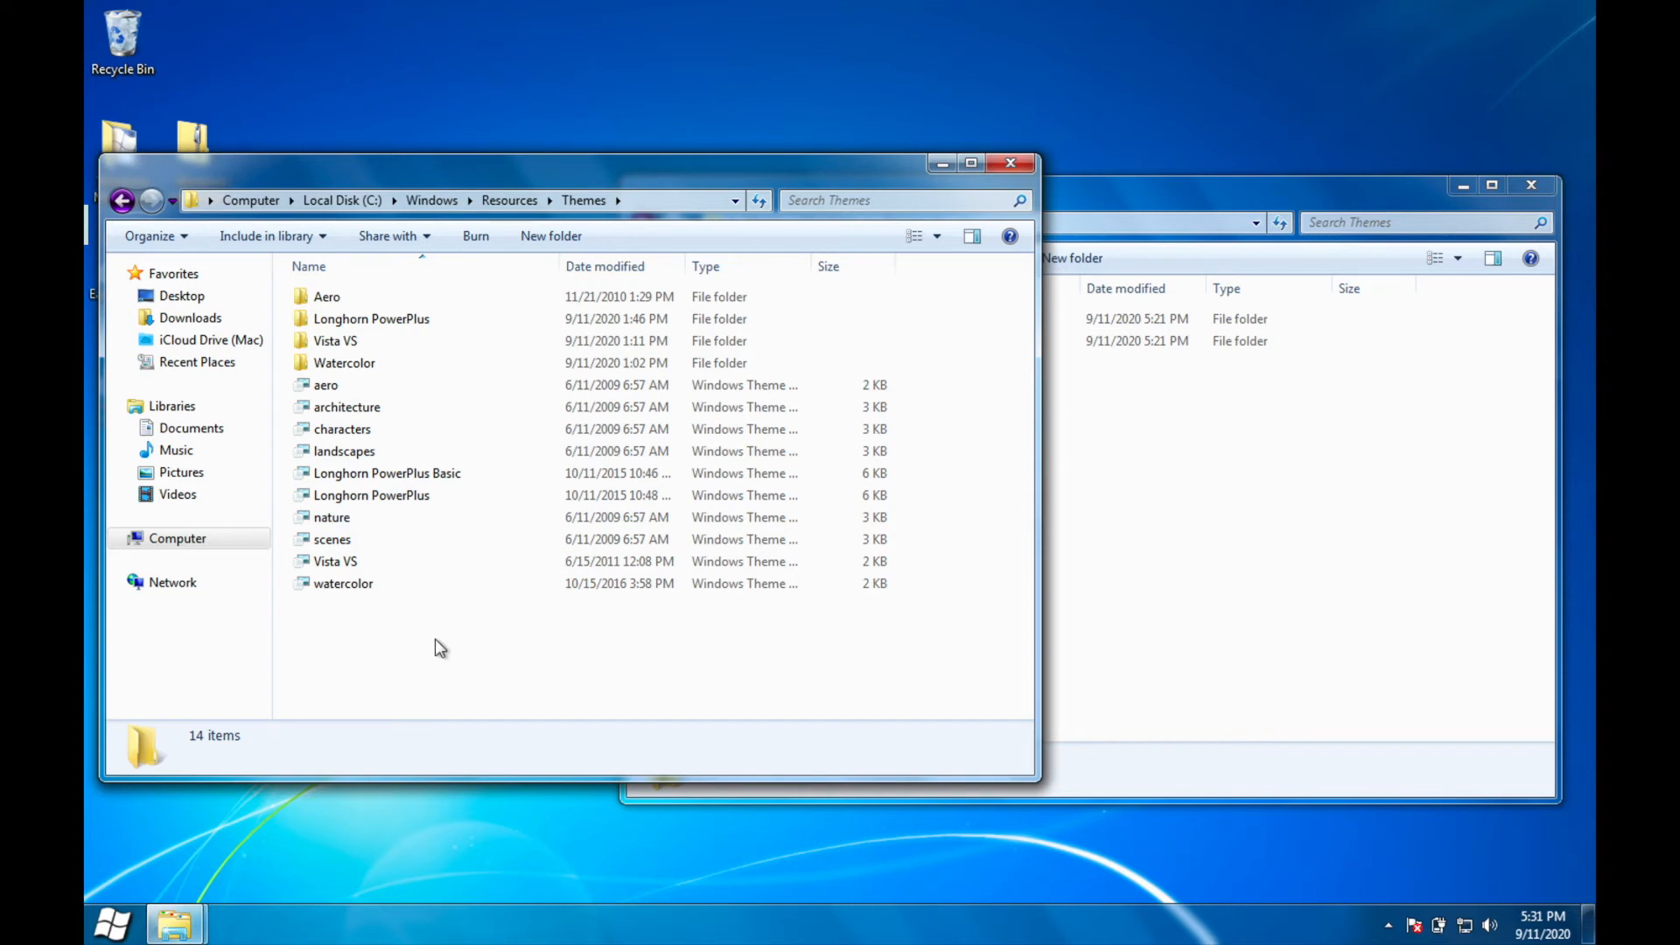
pyautogui.moveTo(350, 637); pyautogui.dragTo(418, 324)
pyautogui.rightClick(417, 323)
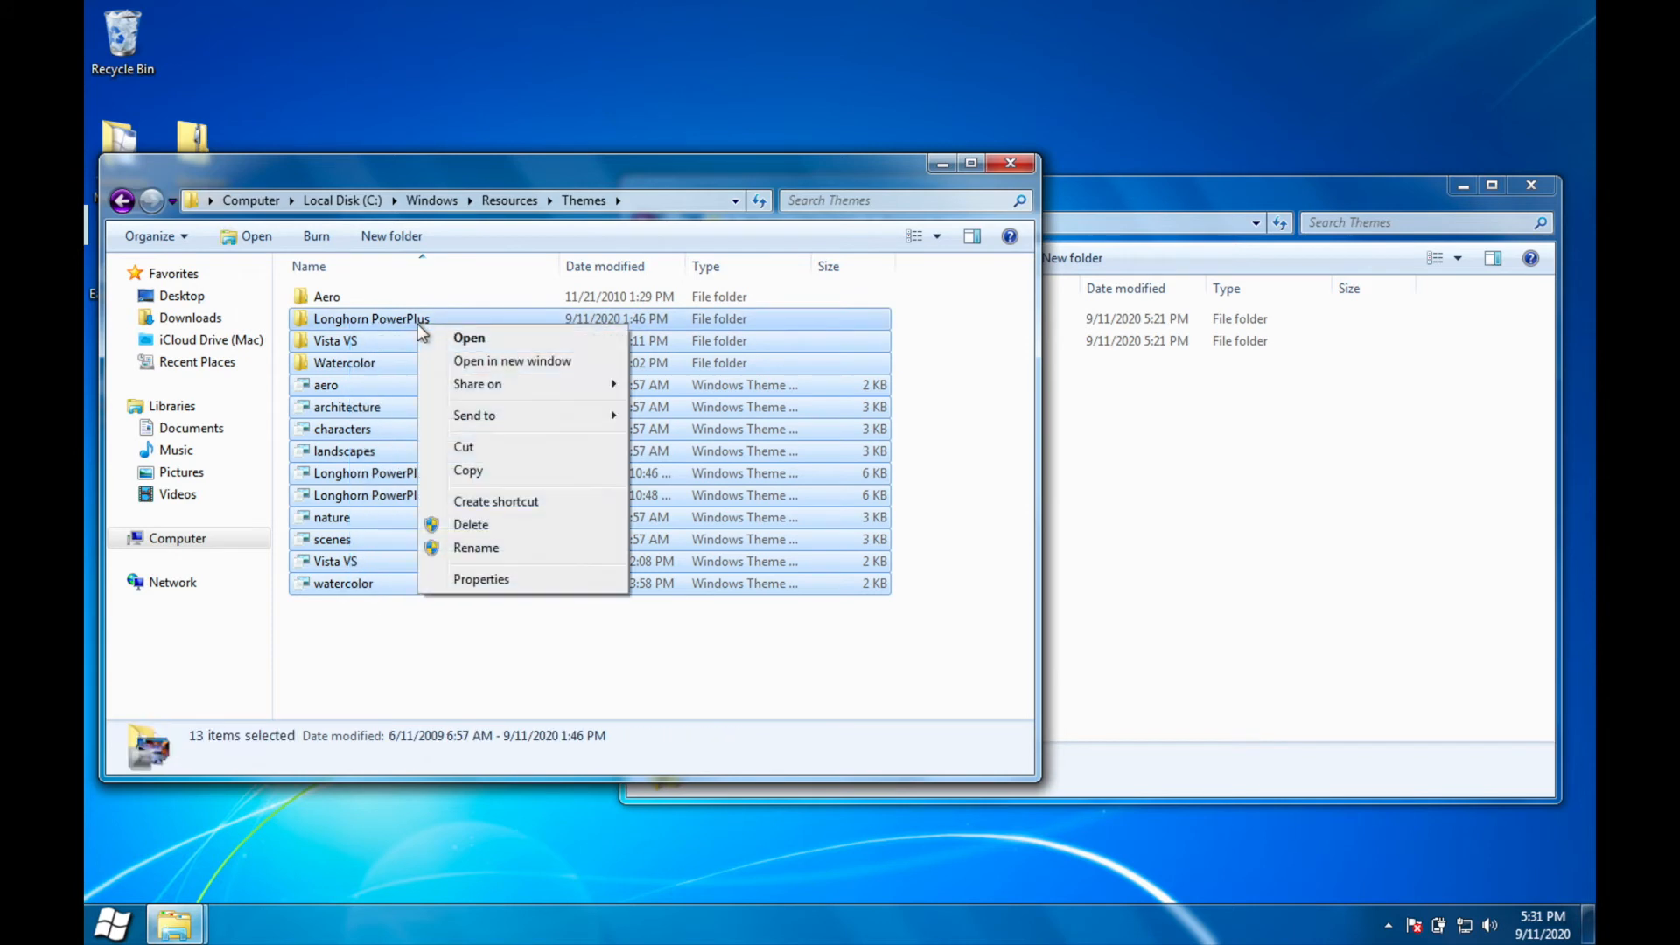
pyautogui.click(480, 527)
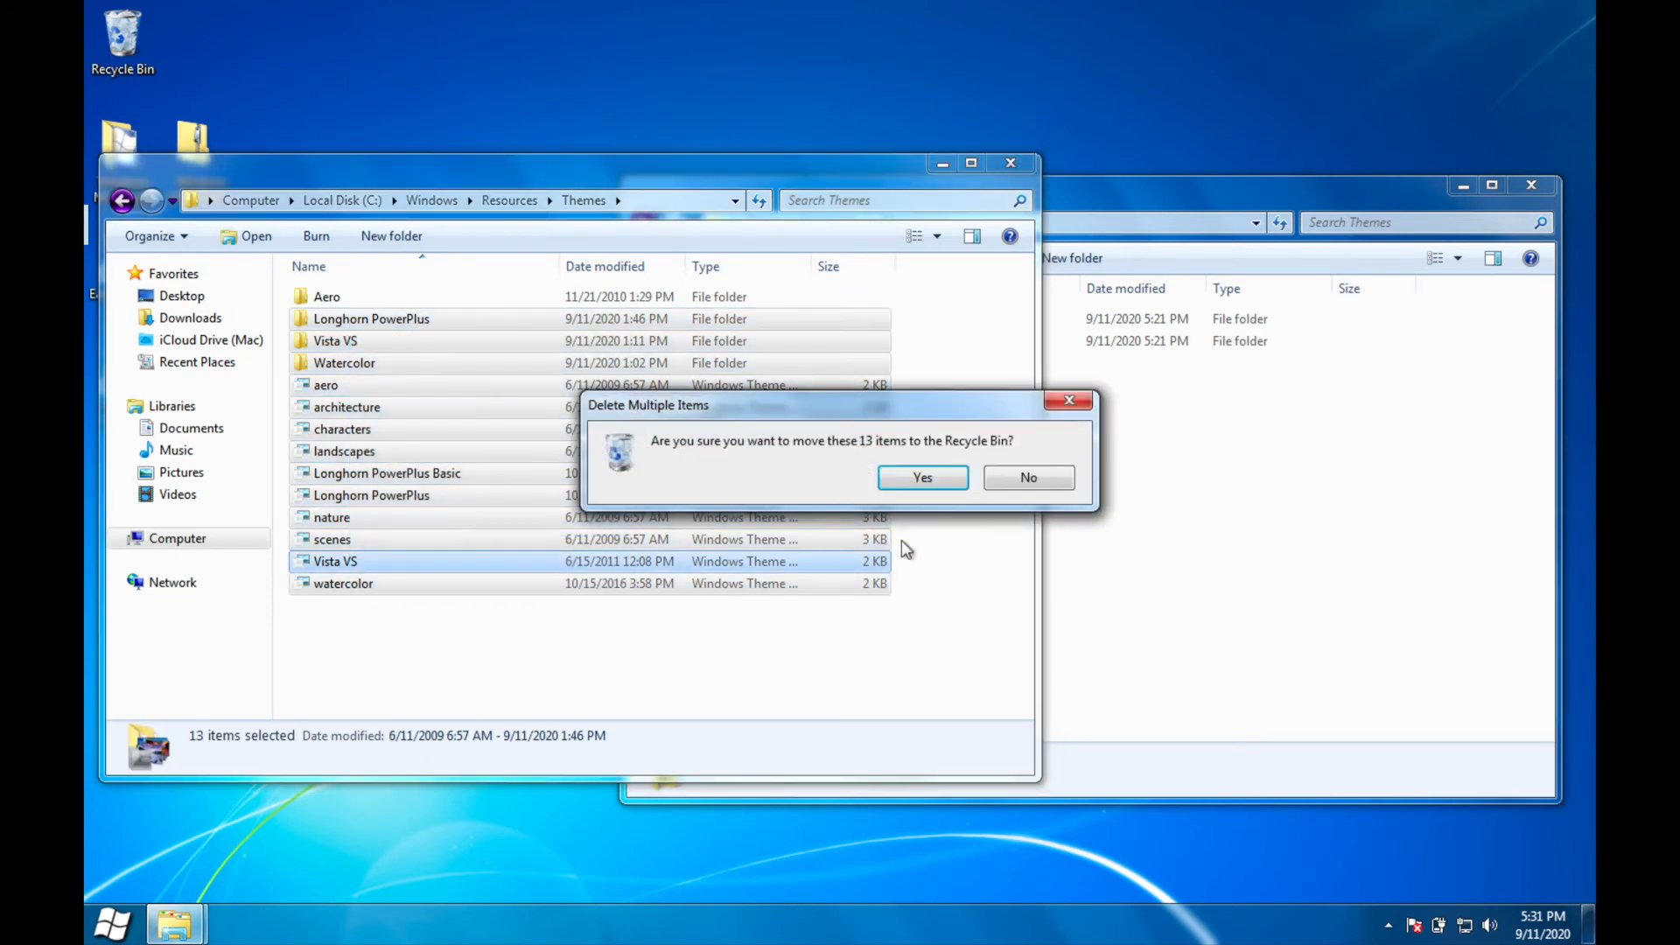
pyautogui.click(938, 476)
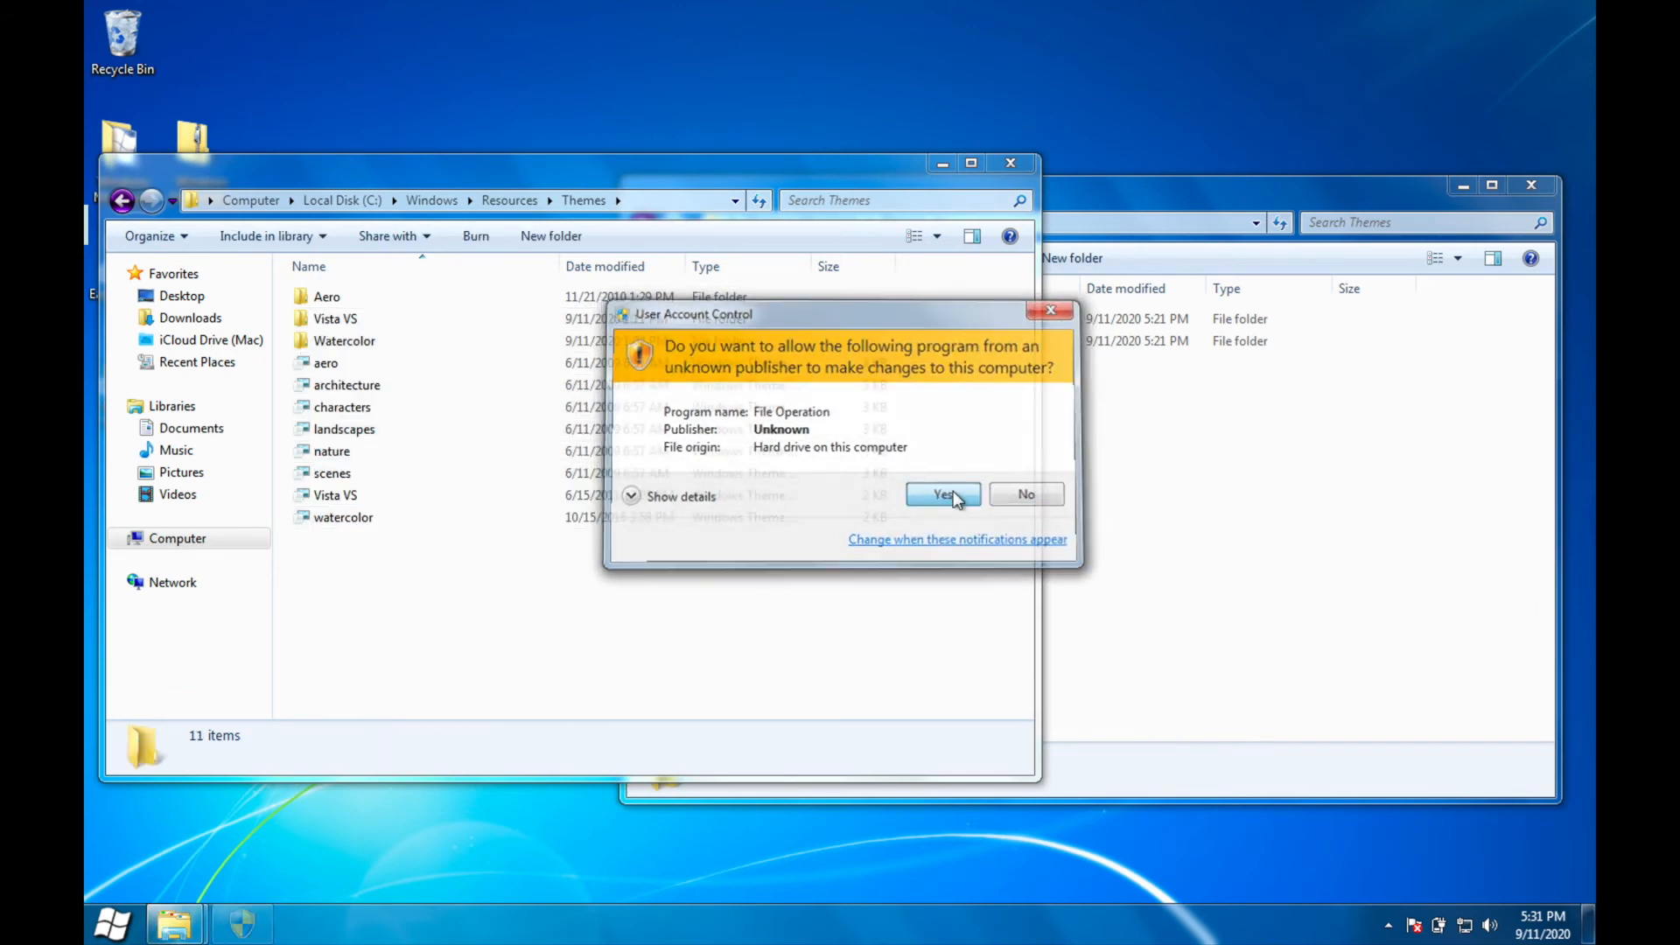
pyautogui.click(952, 493)
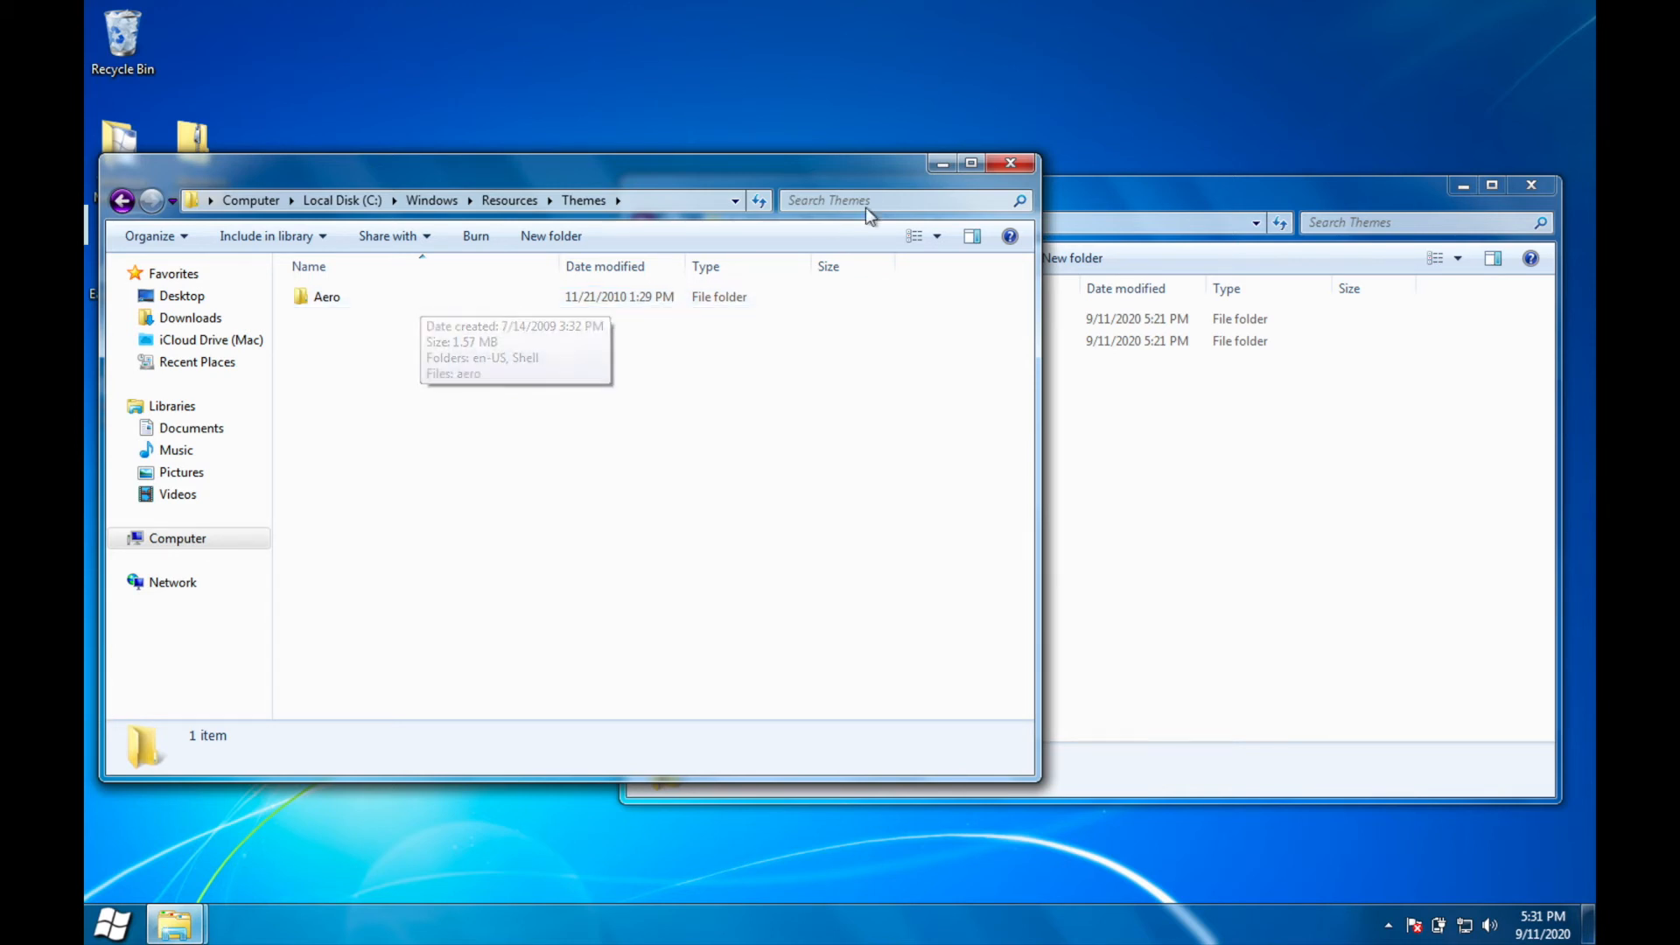
# Step: Move theme files A and B from the Moonlight package's inner Themes folder into C:\Windows\Resources\Themes with administrator approval
pyautogui.click(1173, 551)
pyautogui.doubleClick(865, 343)
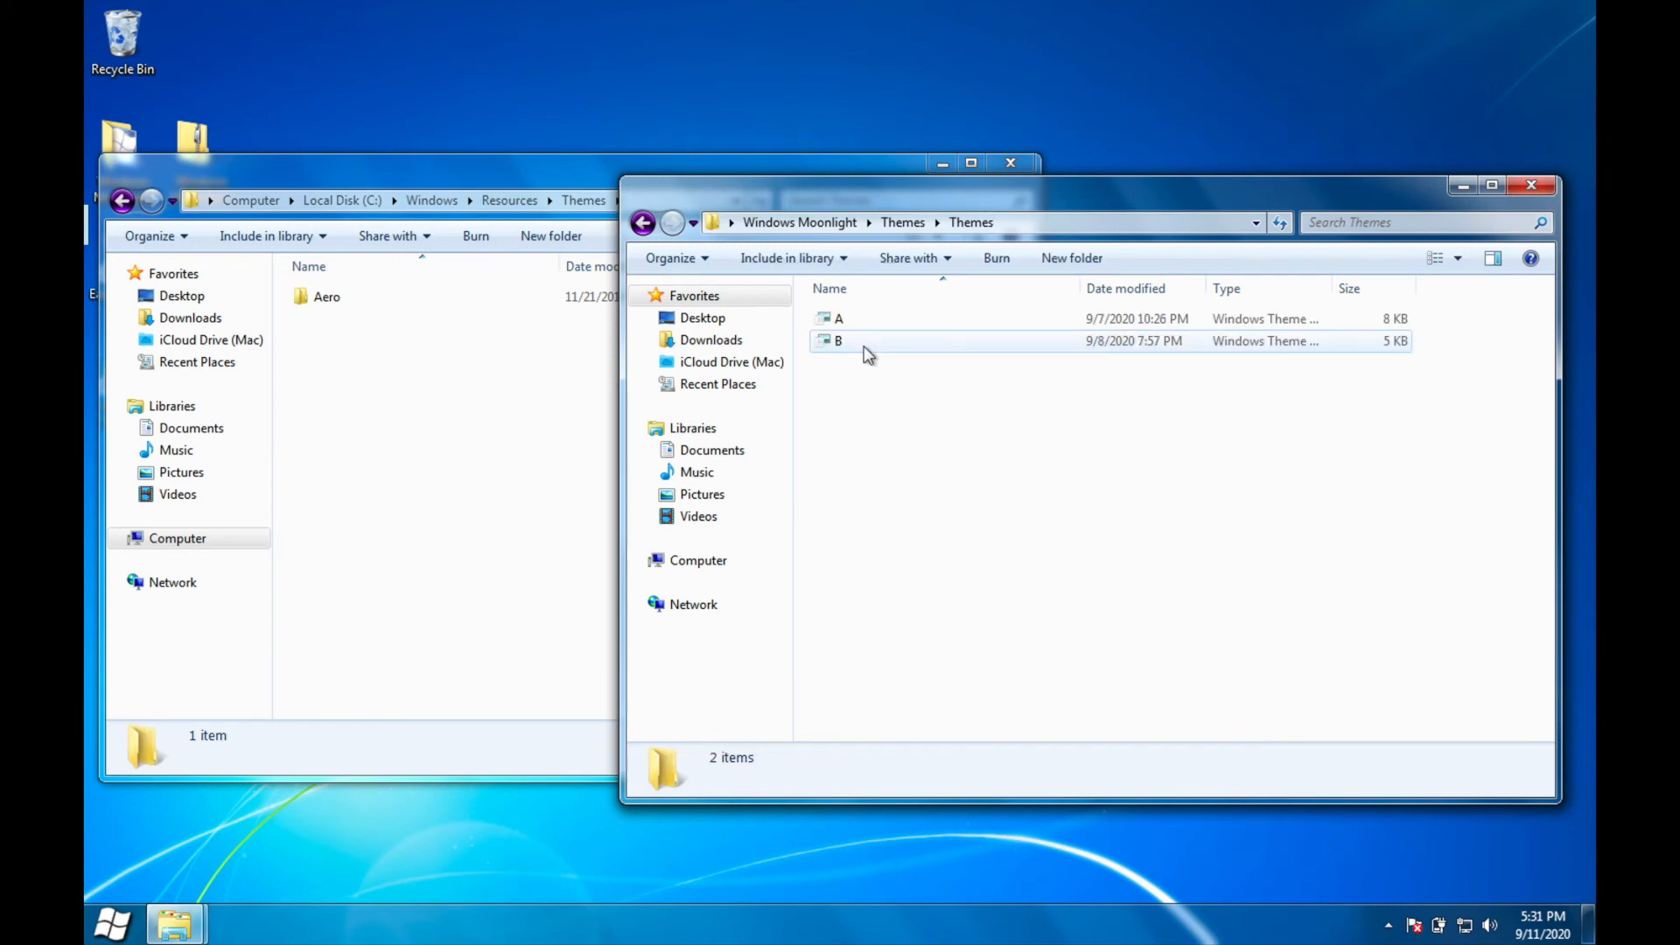
pyautogui.moveTo(842, 385); pyautogui.dragTo(413, 511)
pyautogui.click(818, 531)
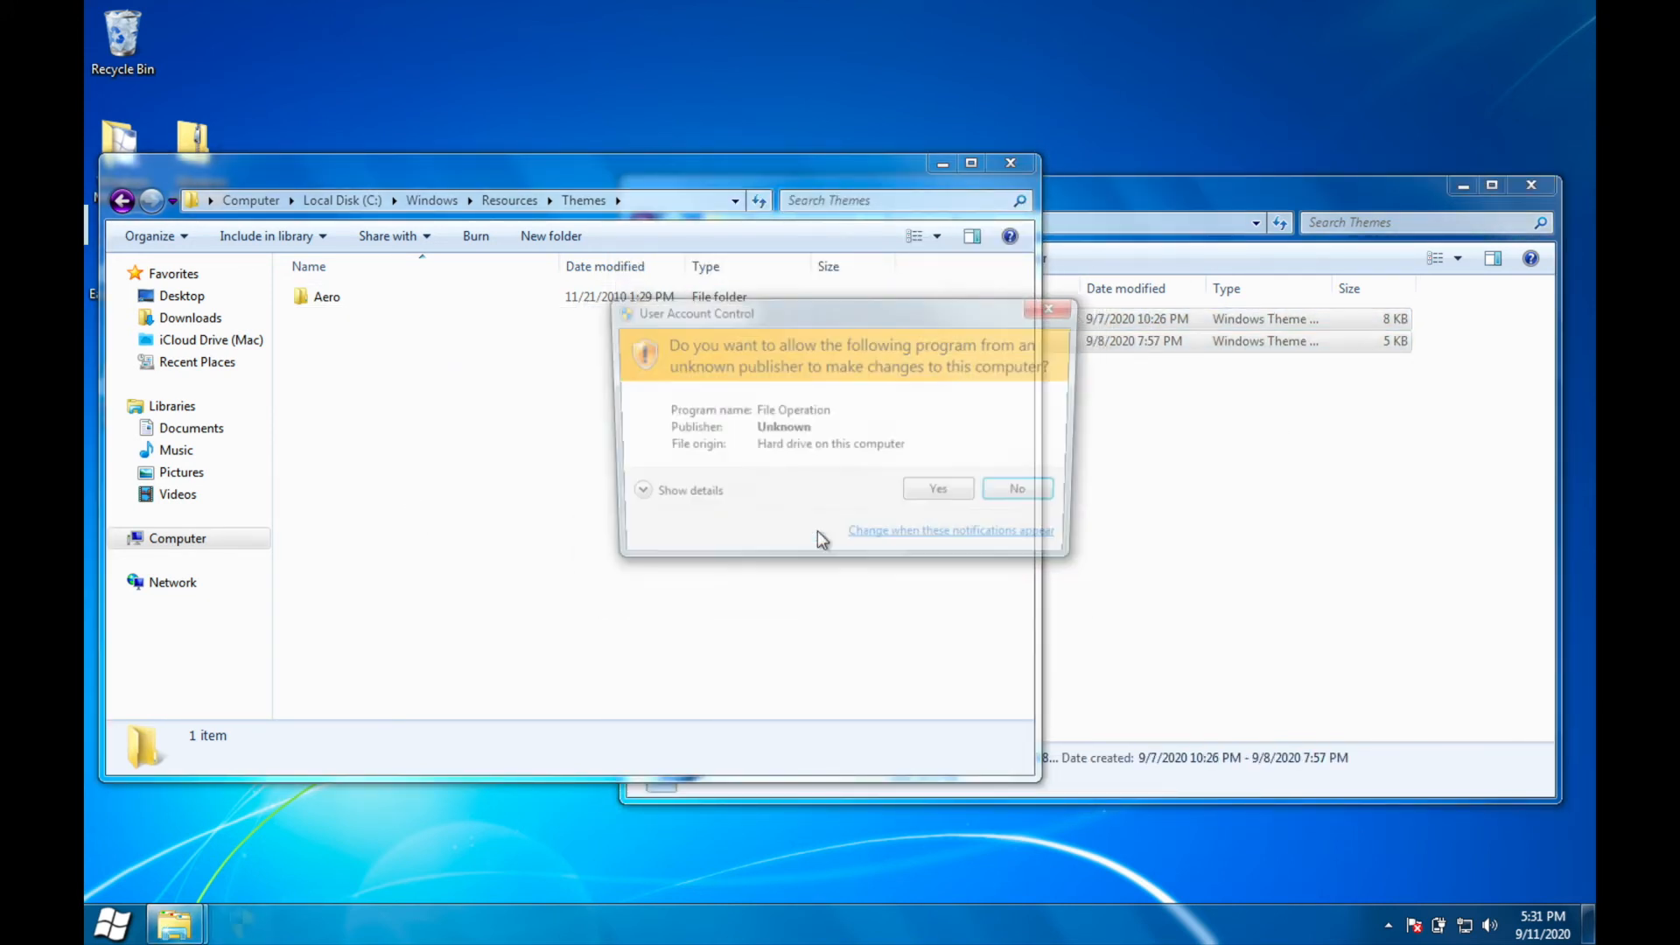
pyautogui.click(952, 495)
# Step: Delete all six stock theme files from C:\Windows\Resources\Ease of Access Themes with administrator approval
pyautogui.click(122, 201)
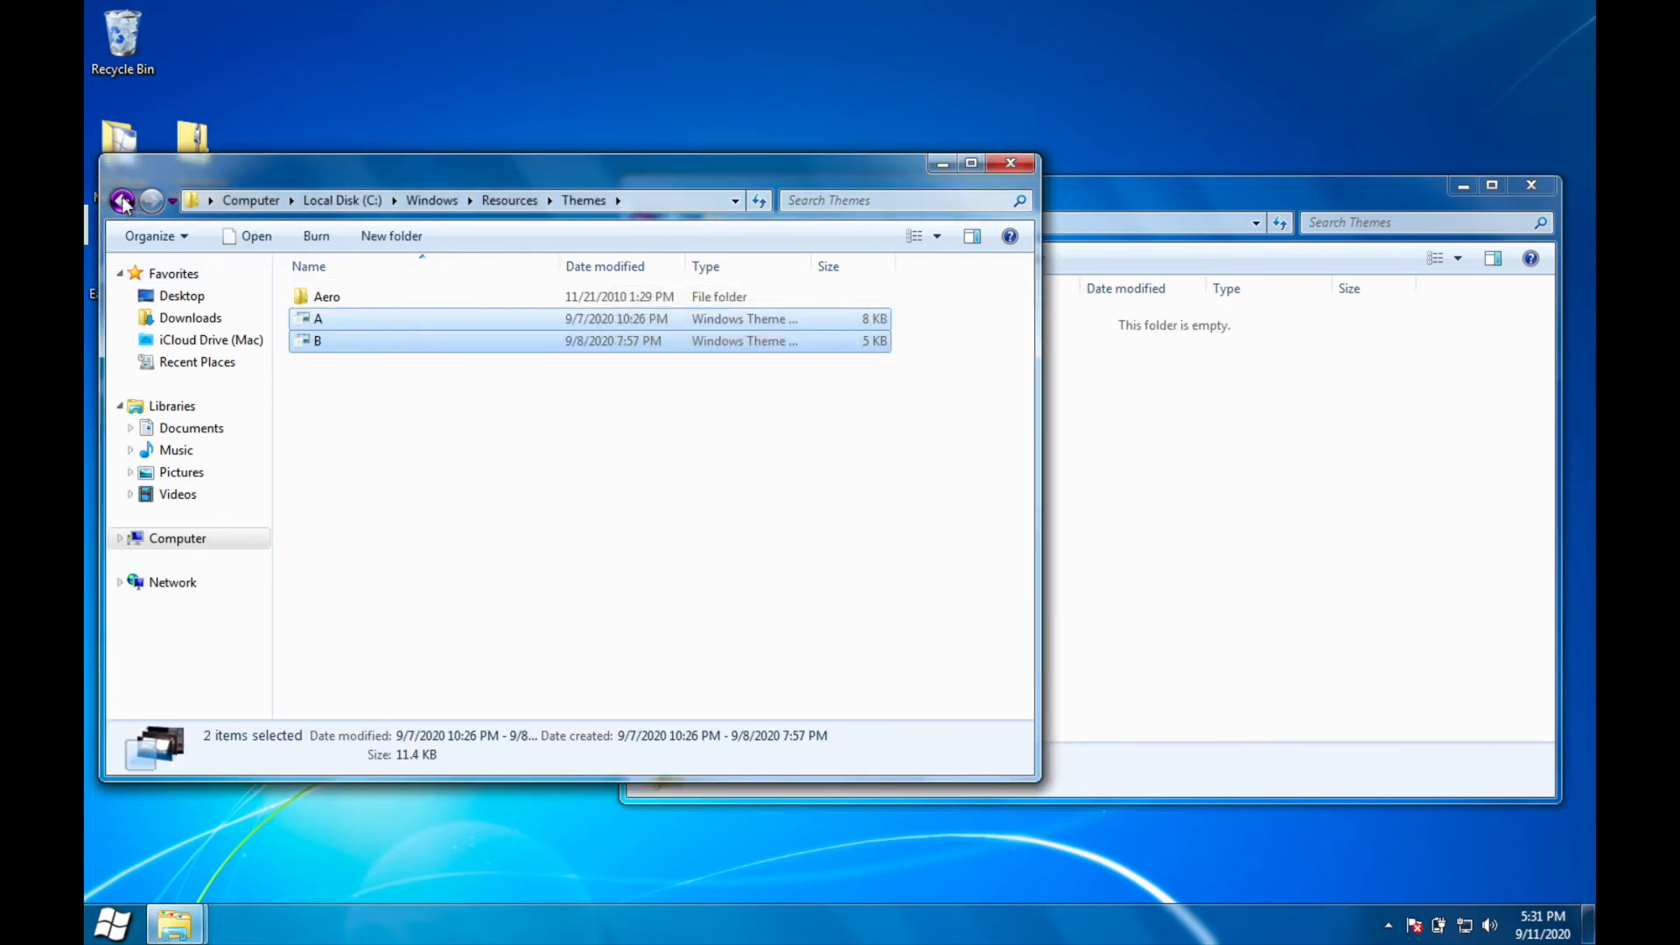
pyautogui.doubleClick(342, 294)
pyautogui.moveTo(398, 602); pyautogui.dragTo(355, 287)
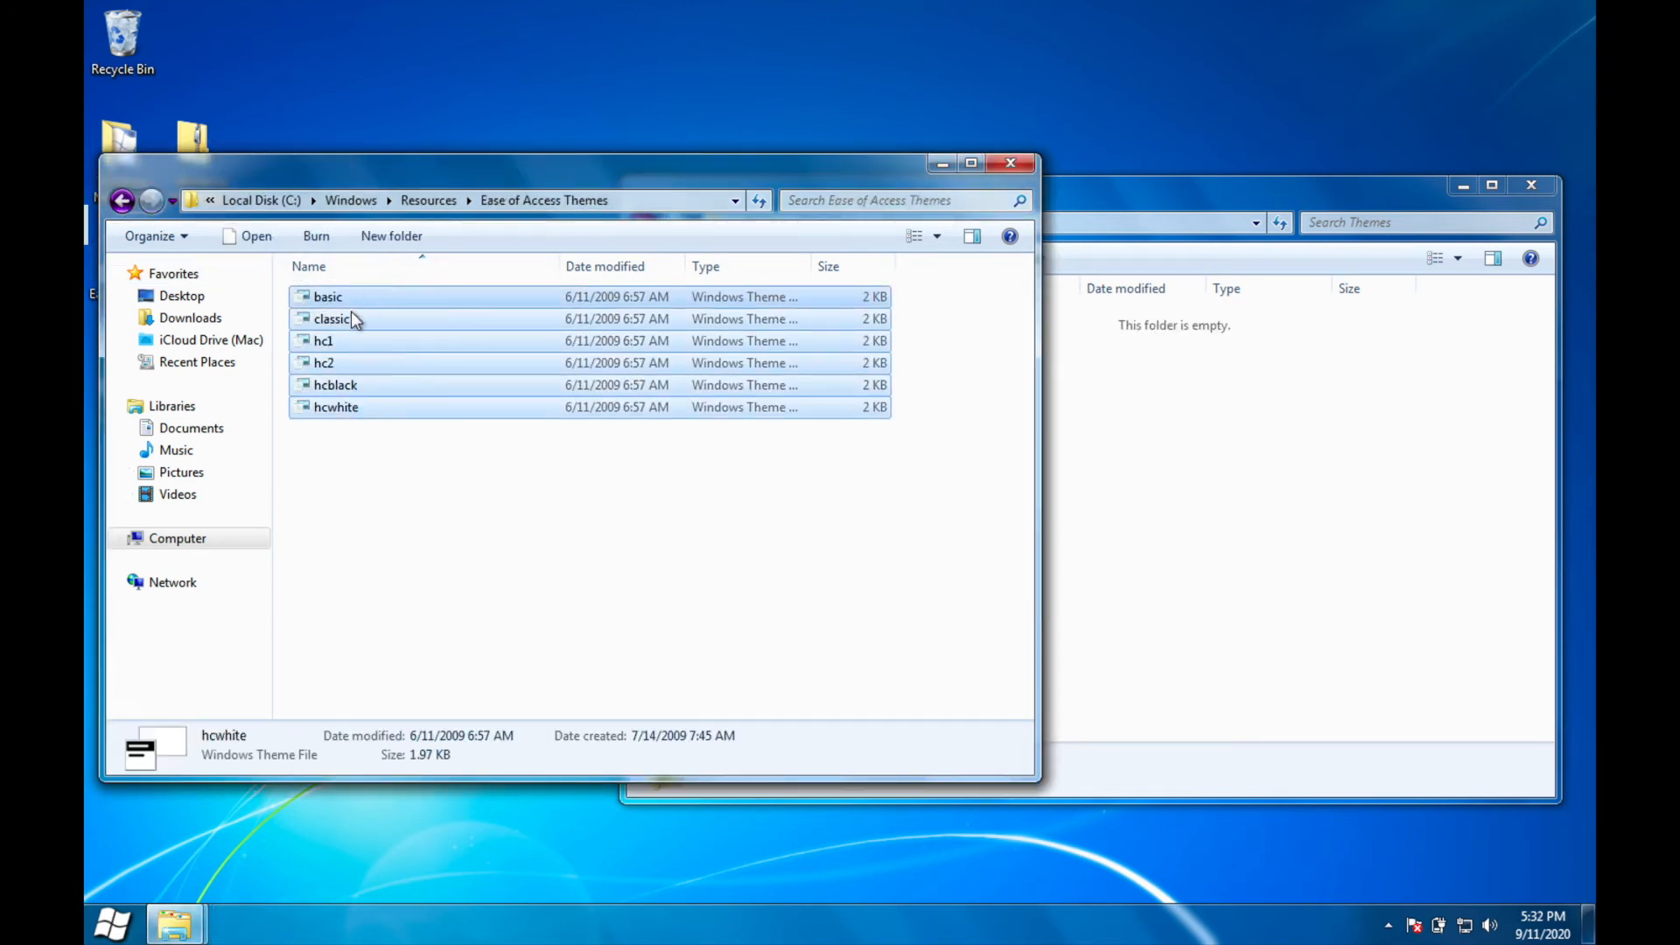
pyautogui.rightClick(359, 378)
pyautogui.click(470, 560)
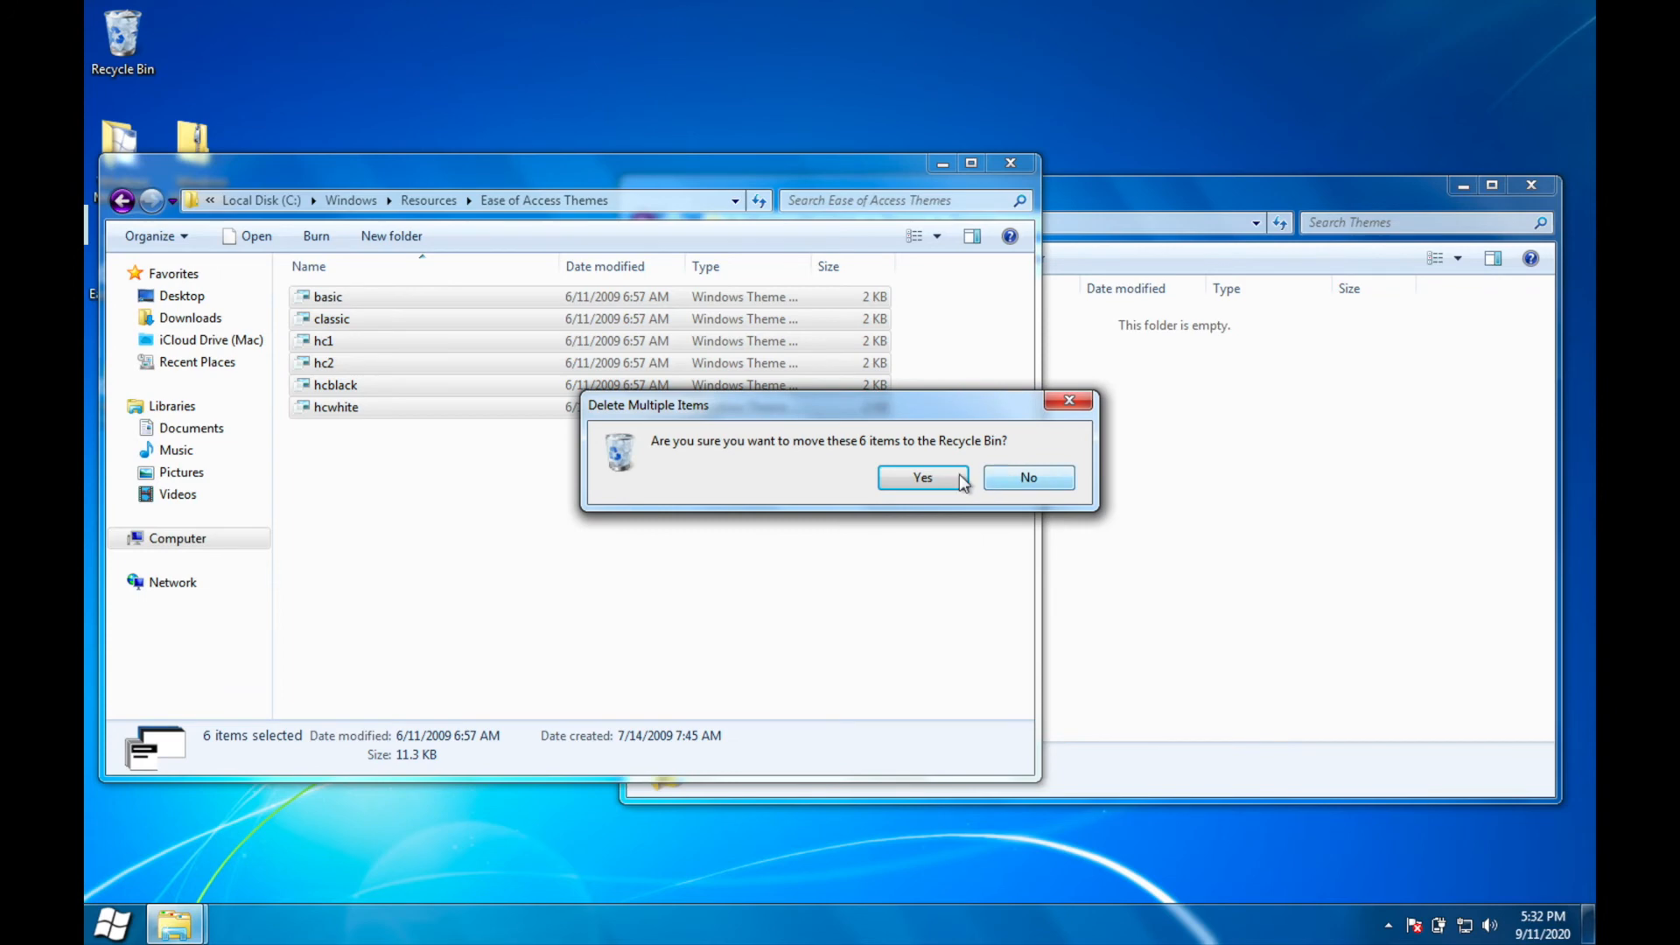
pyautogui.click(933, 477)
pyautogui.click(924, 490)
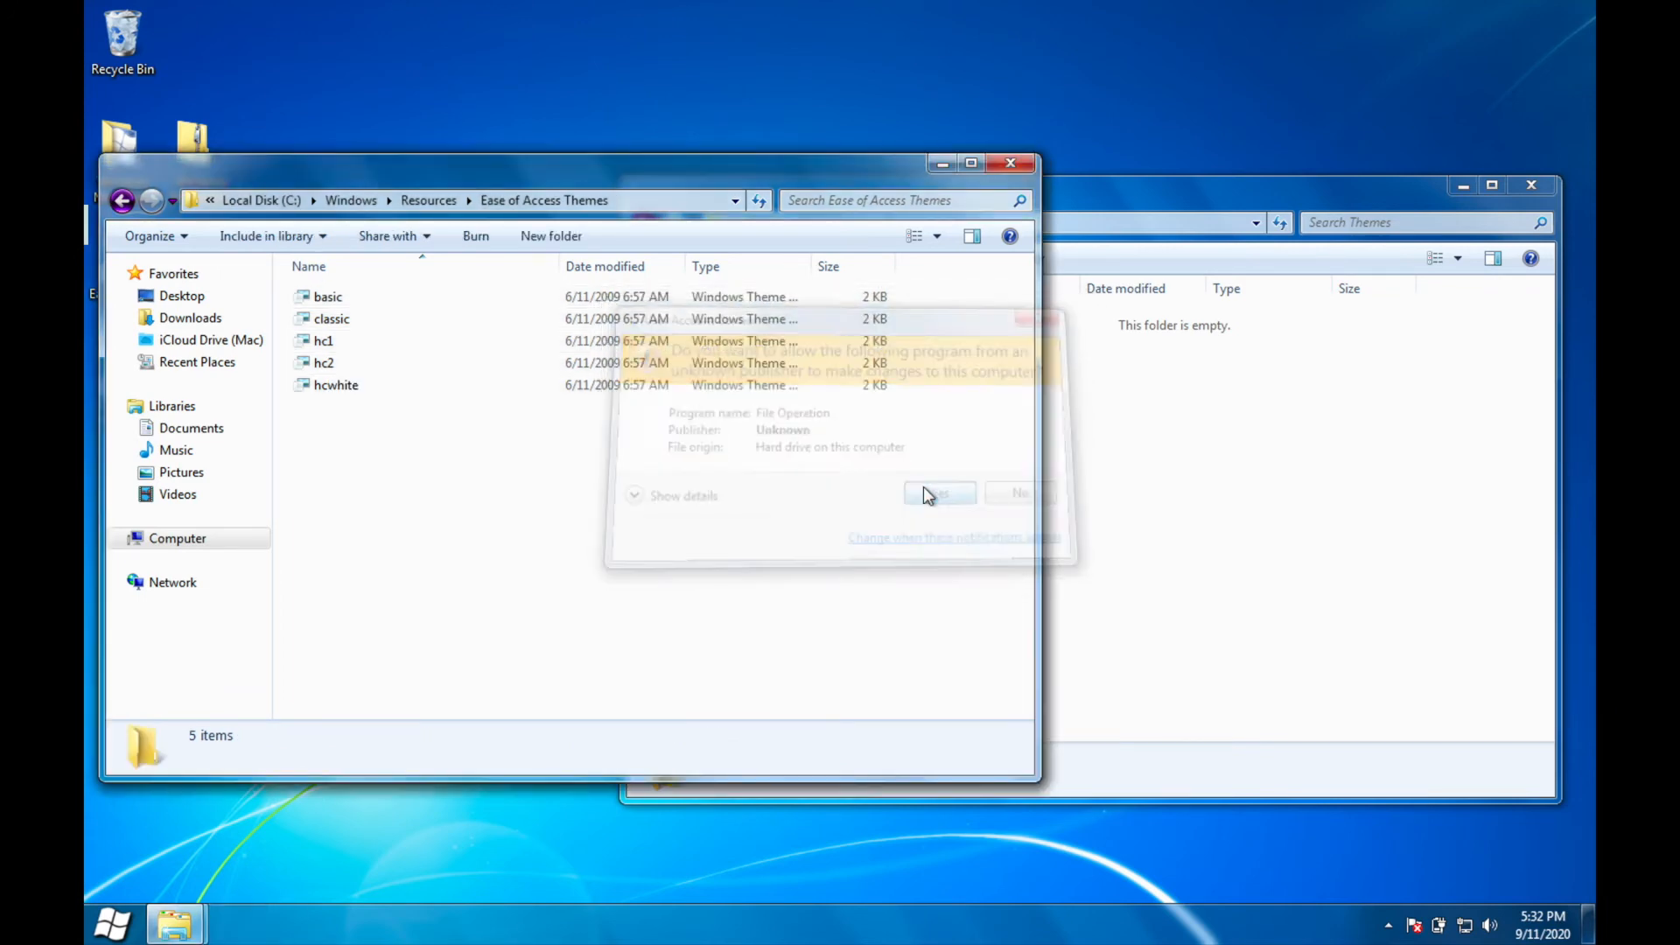
pyautogui.click(924, 490)
pyautogui.click(925, 490)
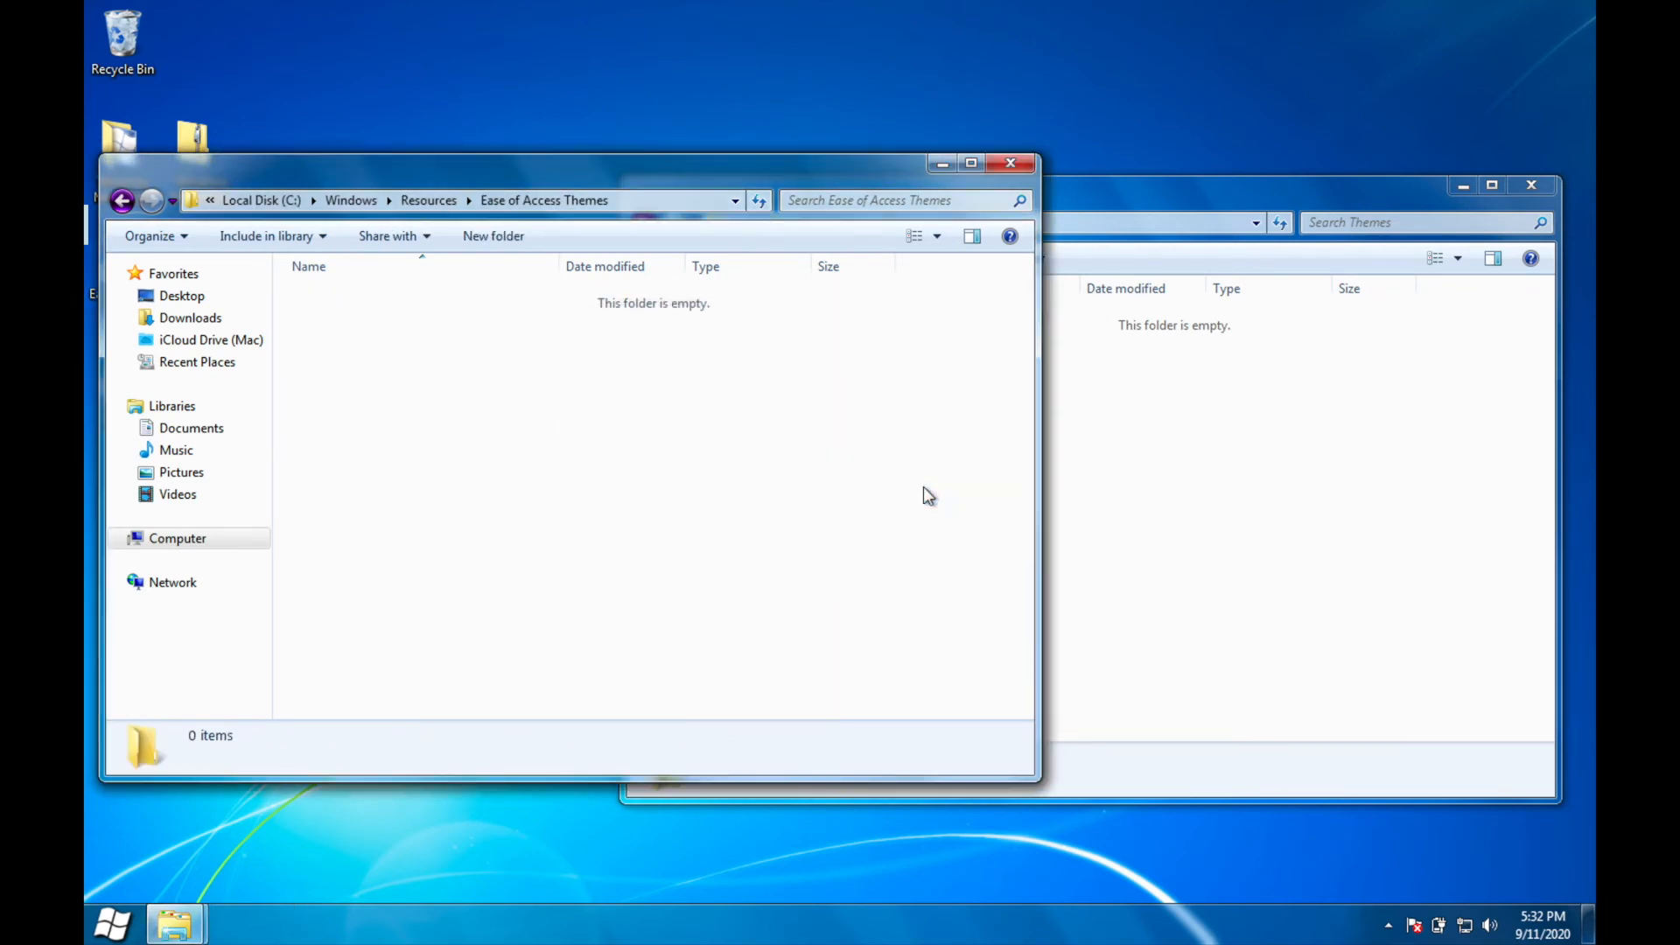
# Step: Move the Moonlight package's Ease of Access theme files A, B and C into the system's Ease of Access Themes folder, and return to the Windows folder
pyautogui.click(1055, 390)
pyautogui.click(643, 222)
pyautogui.click(953, 321)
pyautogui.doubleClick(949, 317)
pyautogui.moveTo(833, 392); pyautogui.dragTo(830, 266)
pyautogui.moveTo(915, 374); pyautogui.dragTo(449, 434)
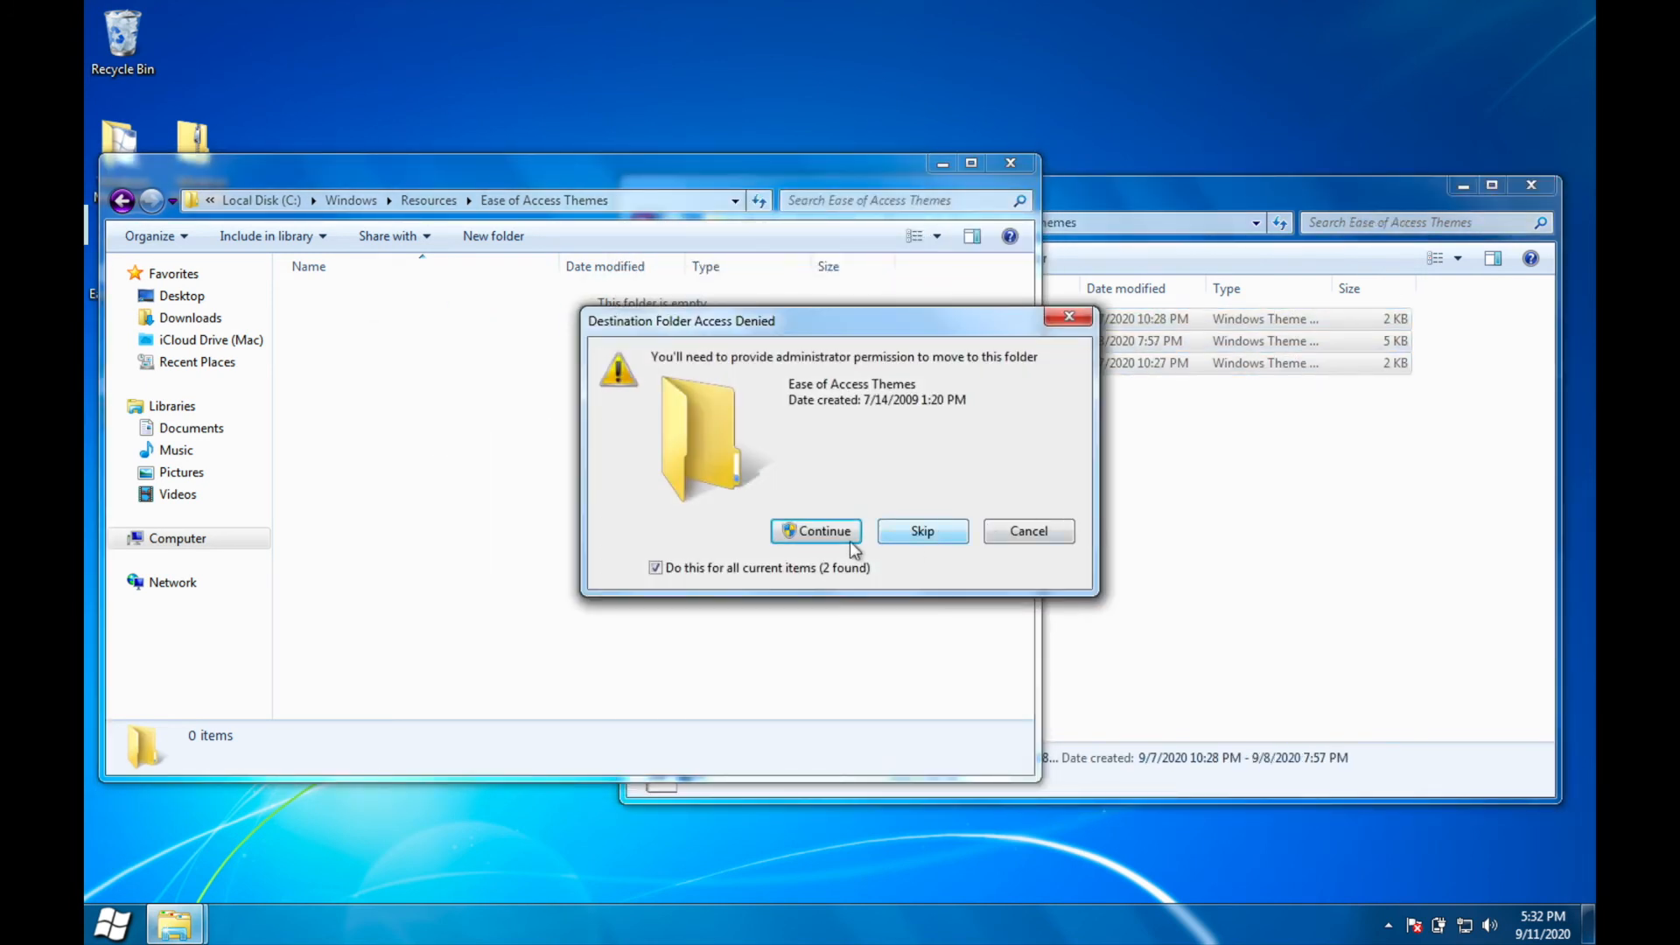
pyautogui.click(844, 536)
pyautogui.click(928, 492)
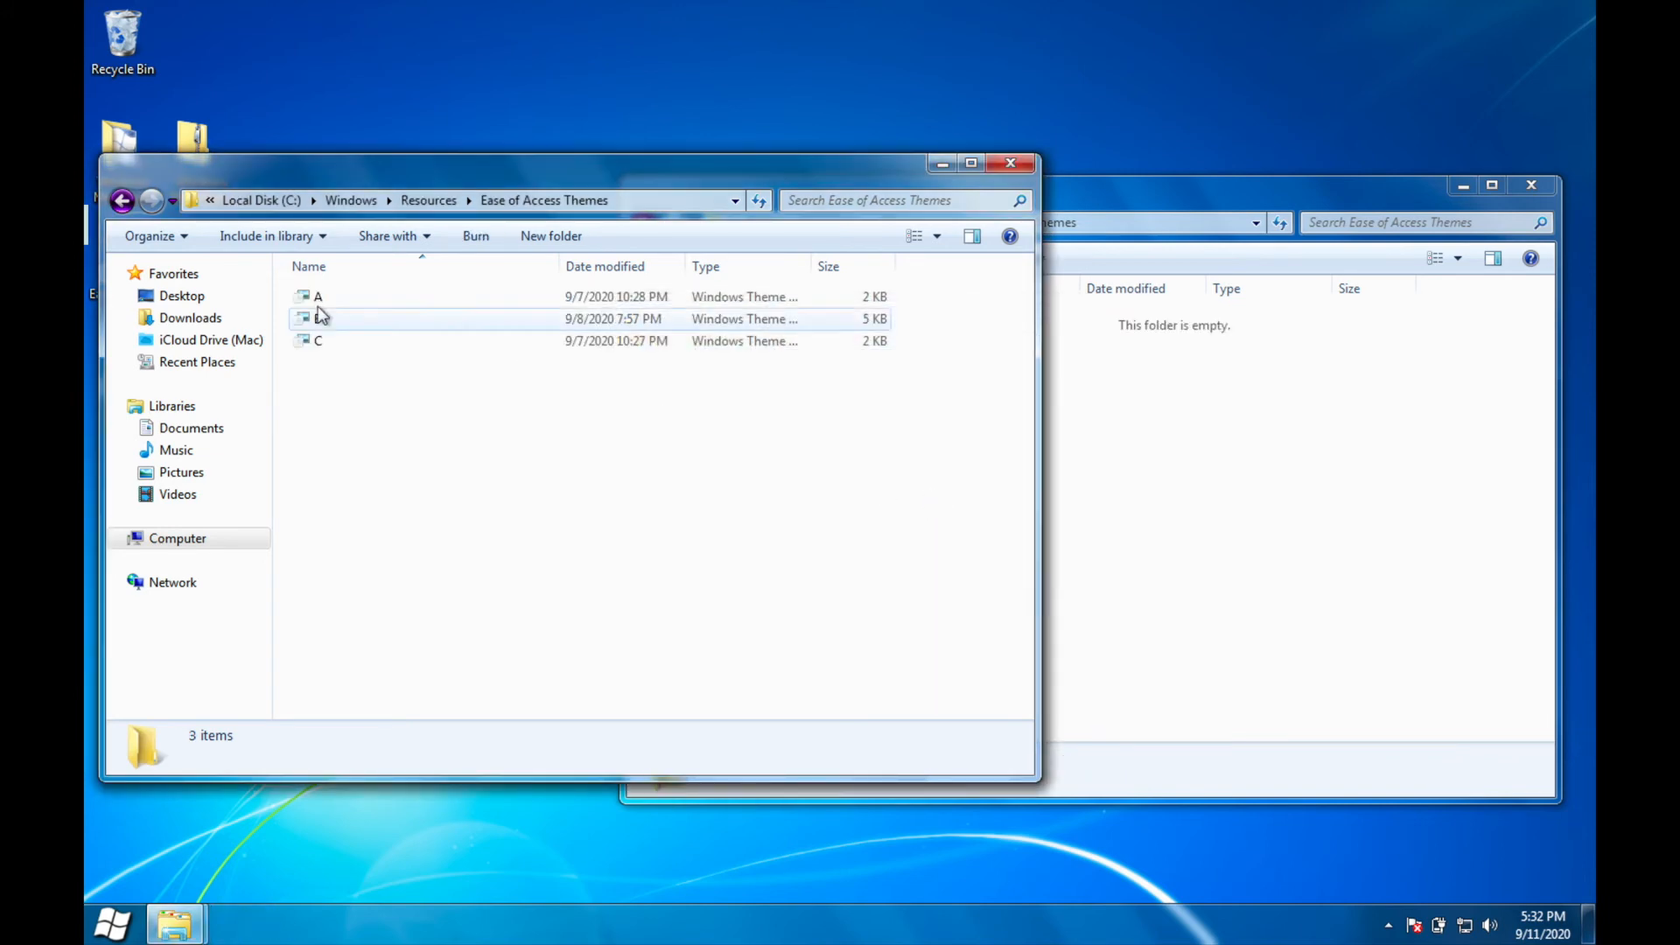
pyautogui.click(123, 201)
pyautogui.click(124, 202)
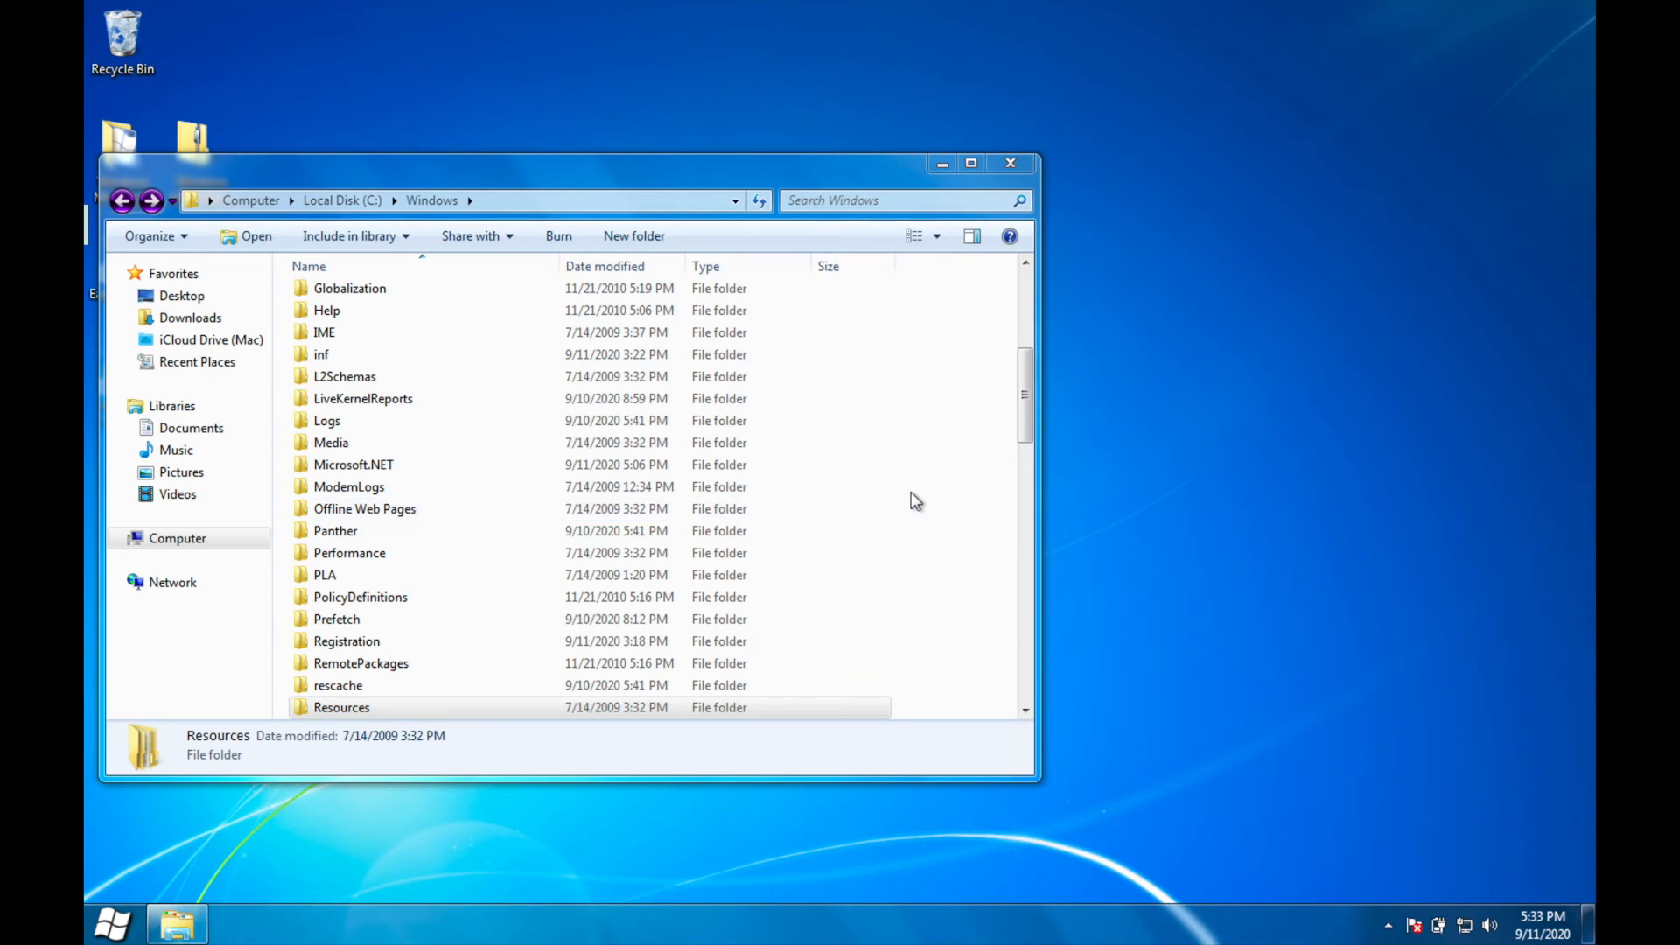
# Step: Search C:\Windows\Globalization for mct and open the Theme folder inside the MCT-US result
pyautogui.moveTo(1014, 409); pyautogui.dragTo(1029, 297)
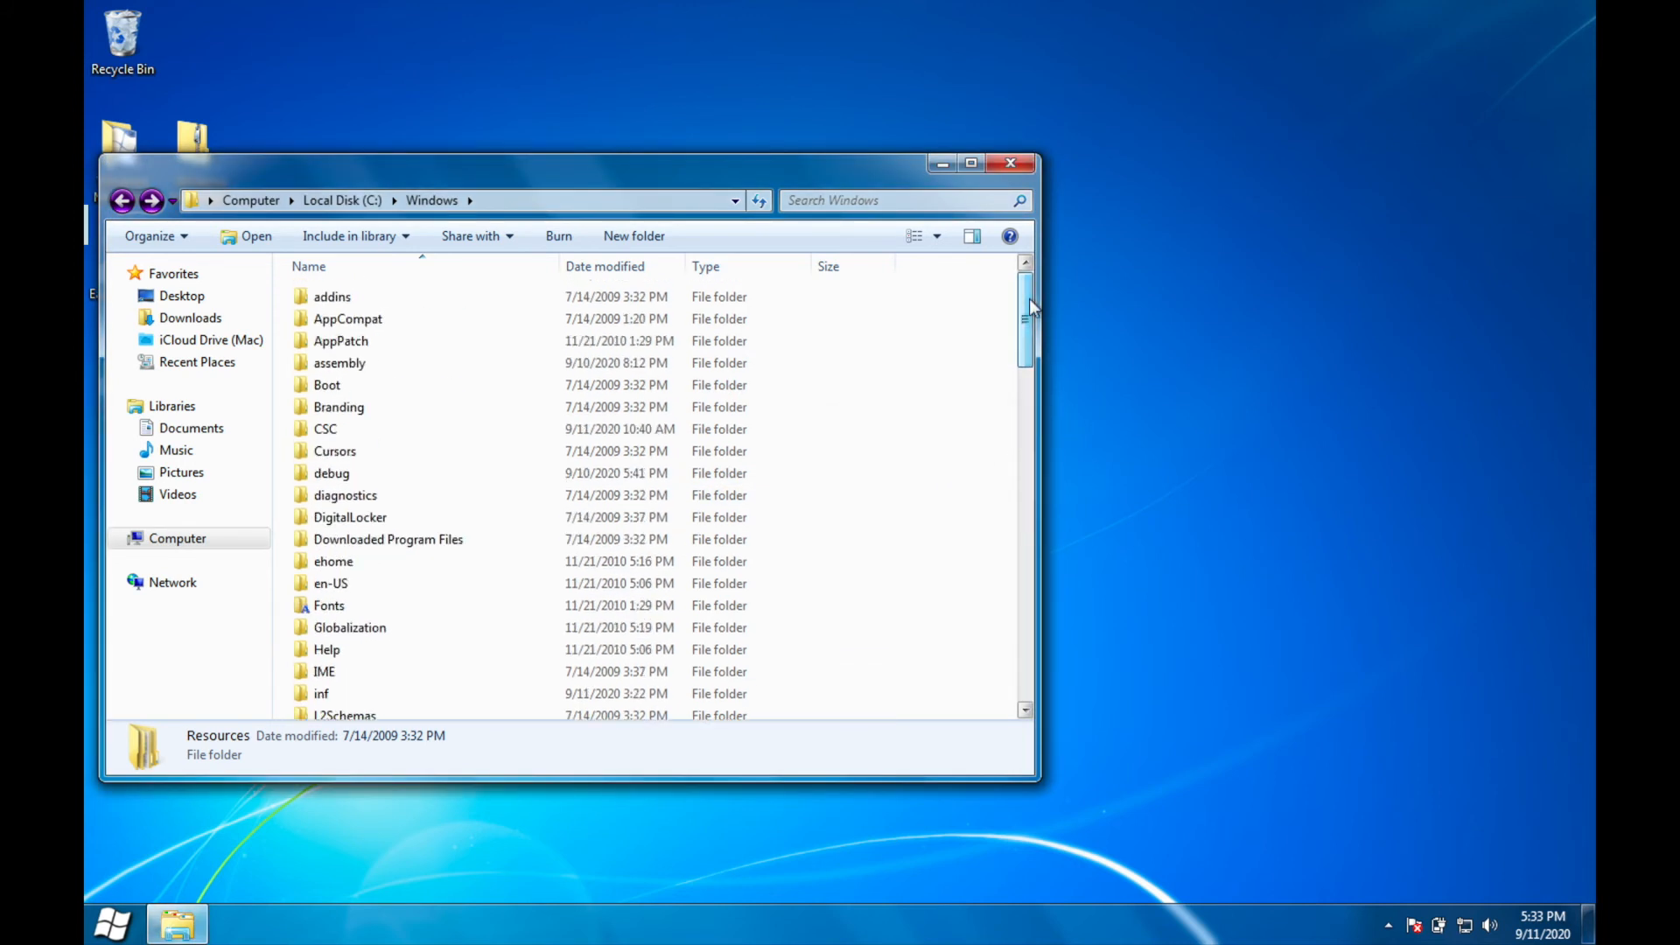
pyautogui.doubleClick(393, 630)
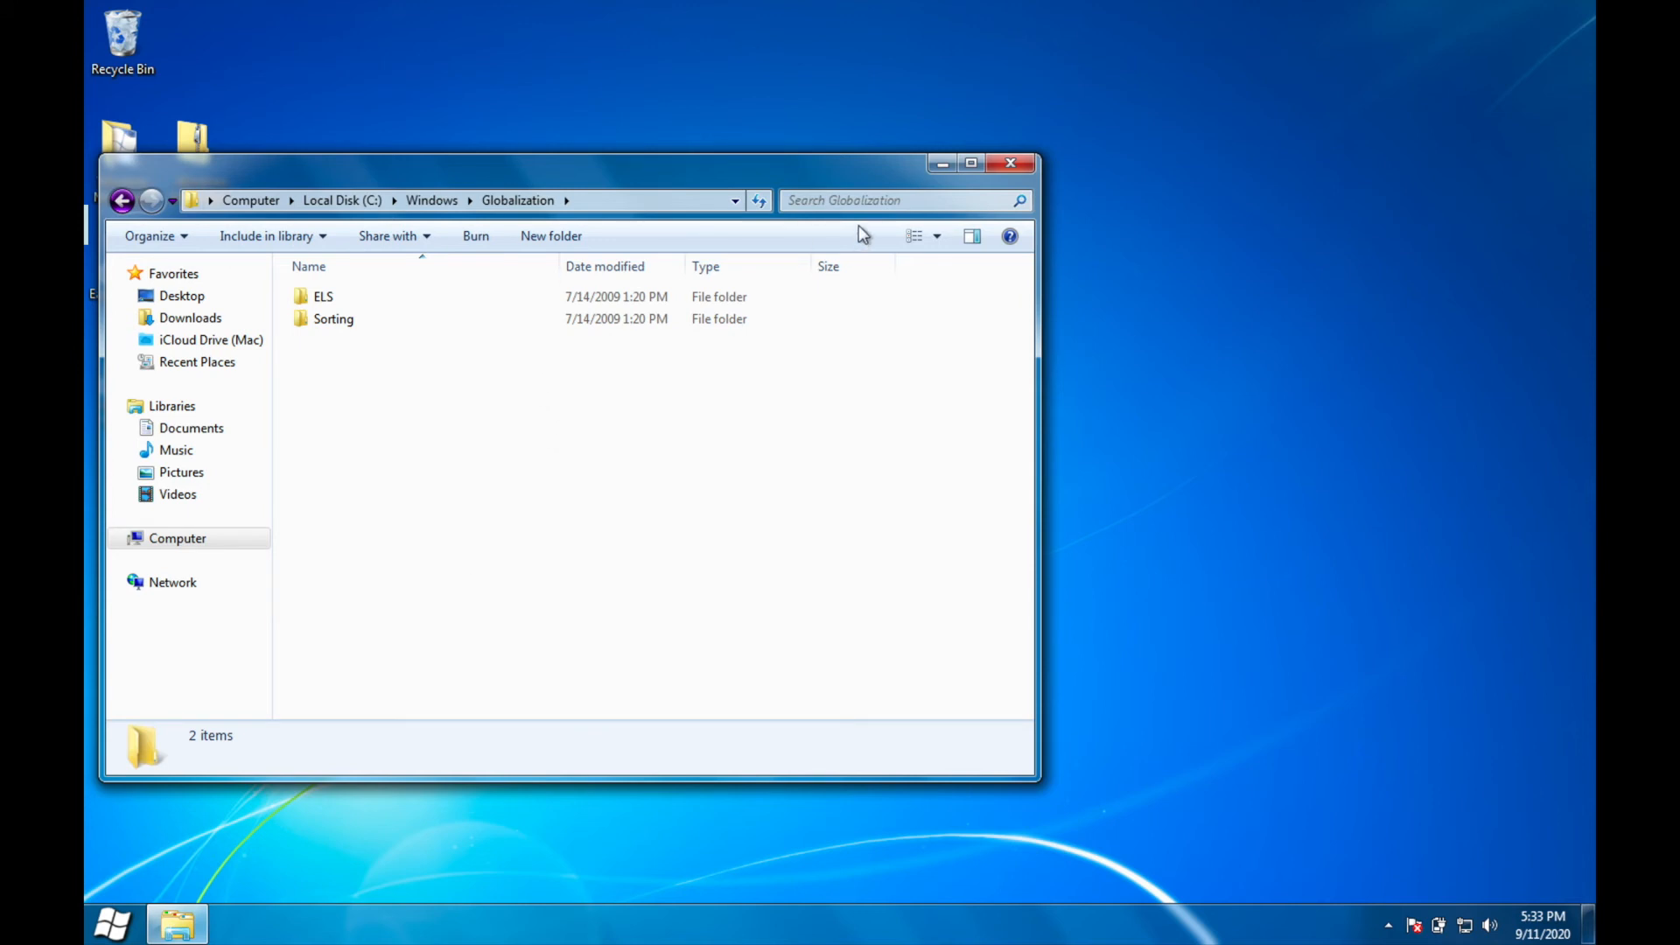
pyautogui.click(869, 199)
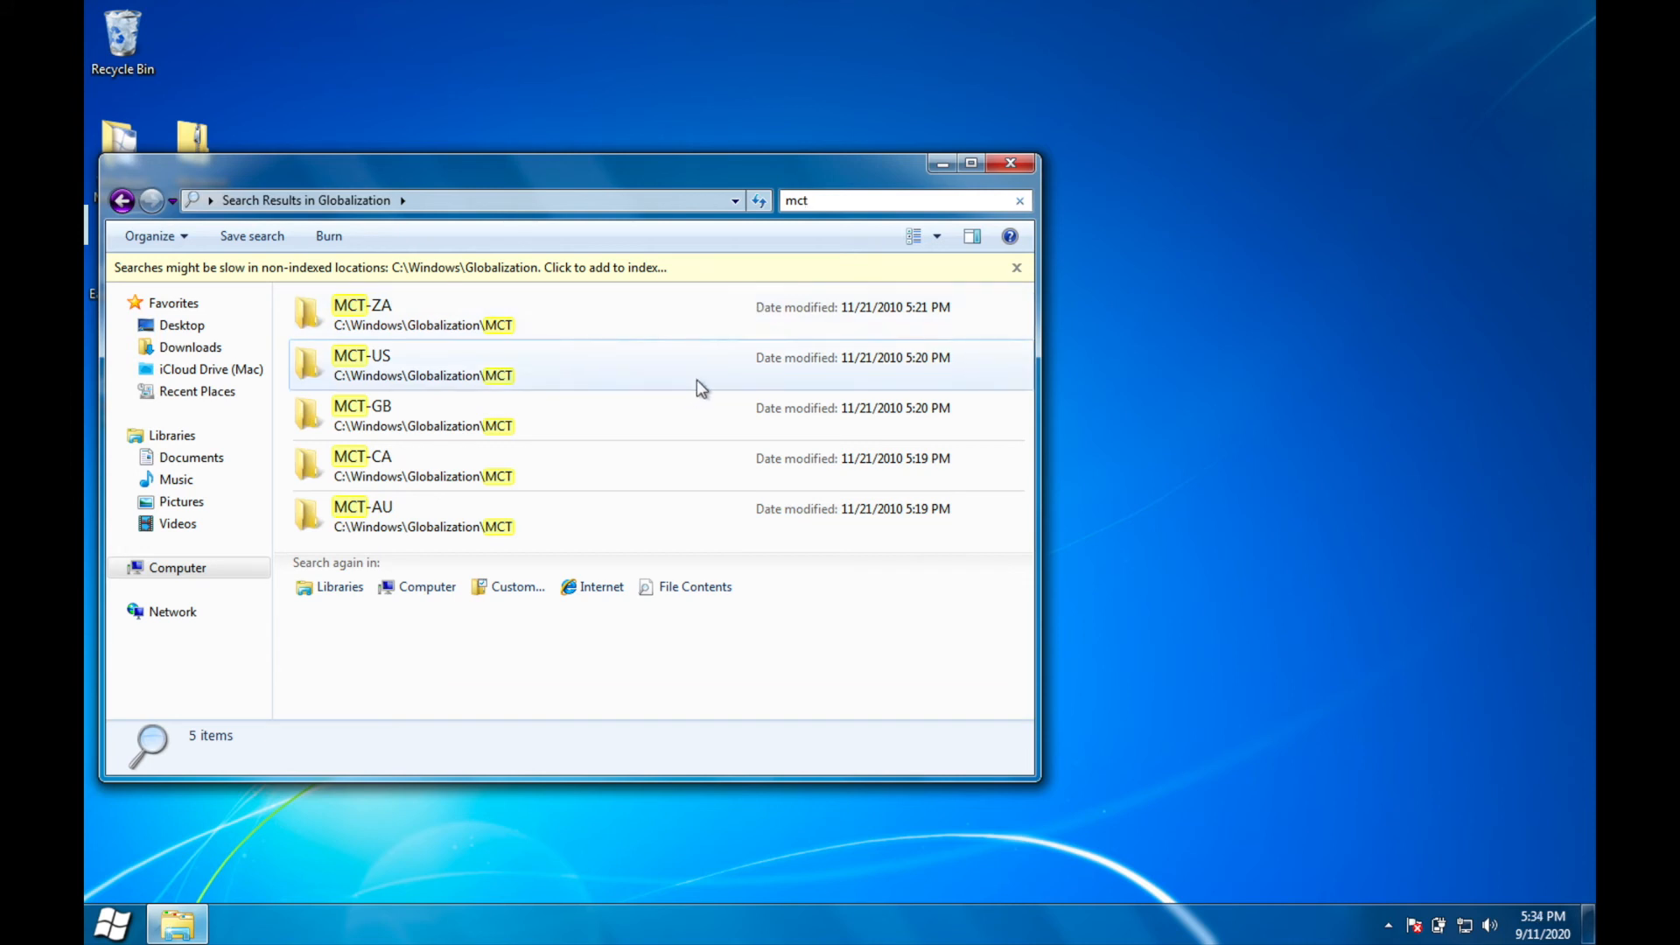
pyautogui.doubleClick(760, 361)
pyautogui.doubleClick(545, 329)
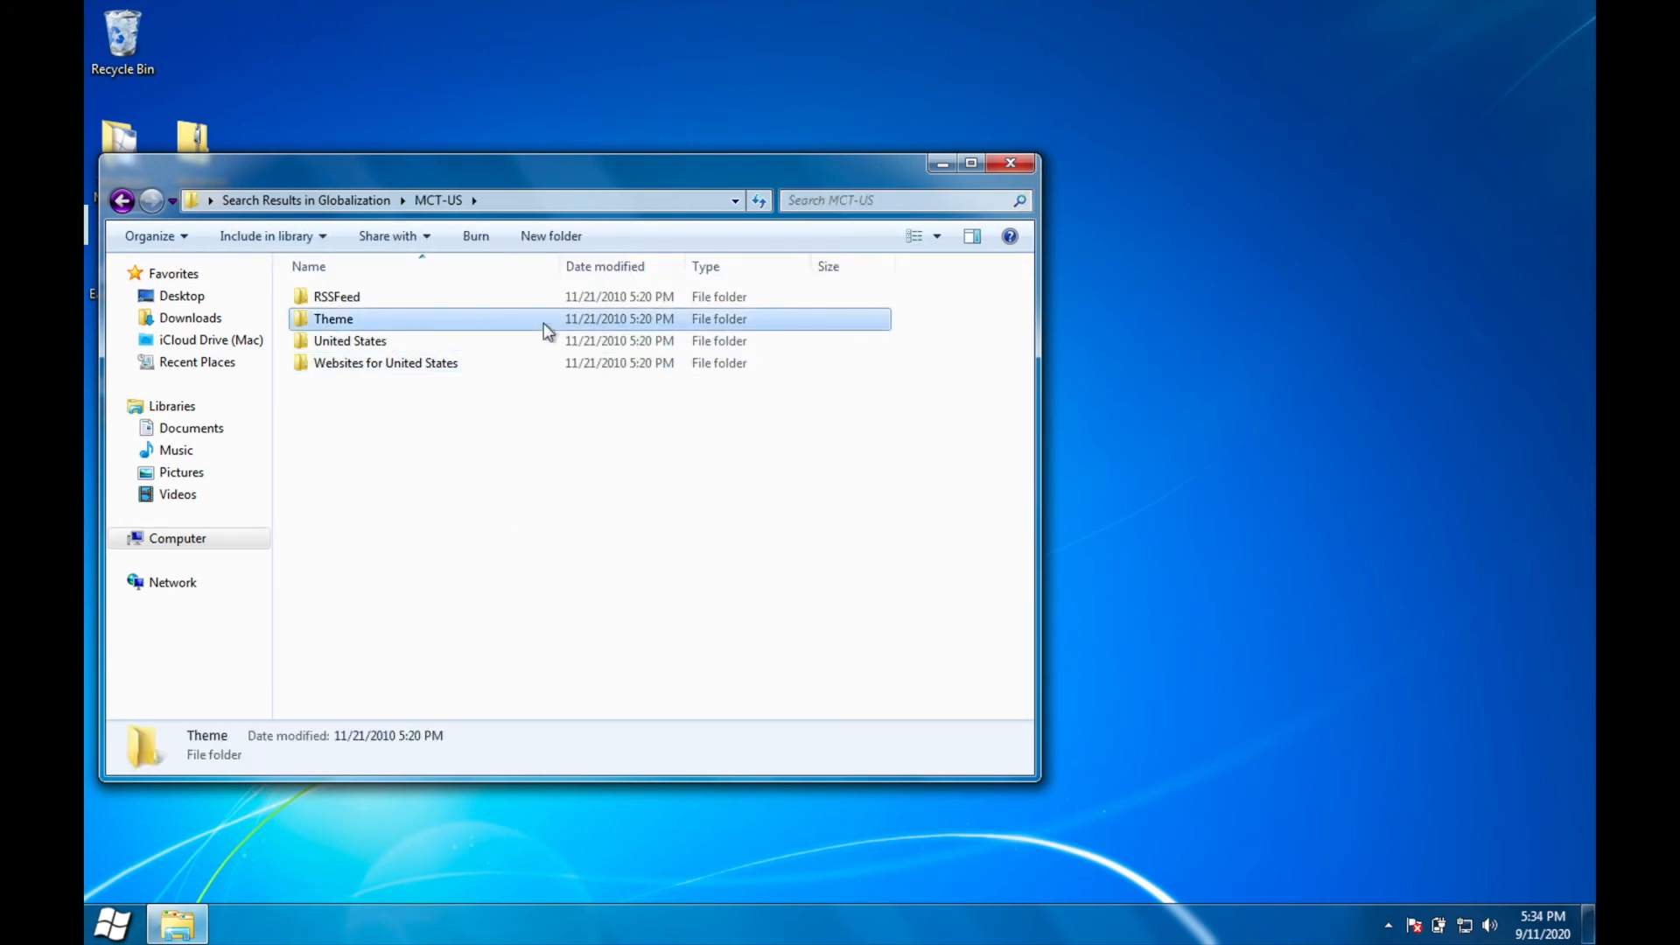
# Step: Return to the MCT-US folder and open the security settings in the Theme folder's properties
pyautogui.click(122, 200)
pyautogui.rightClick(389, 317)
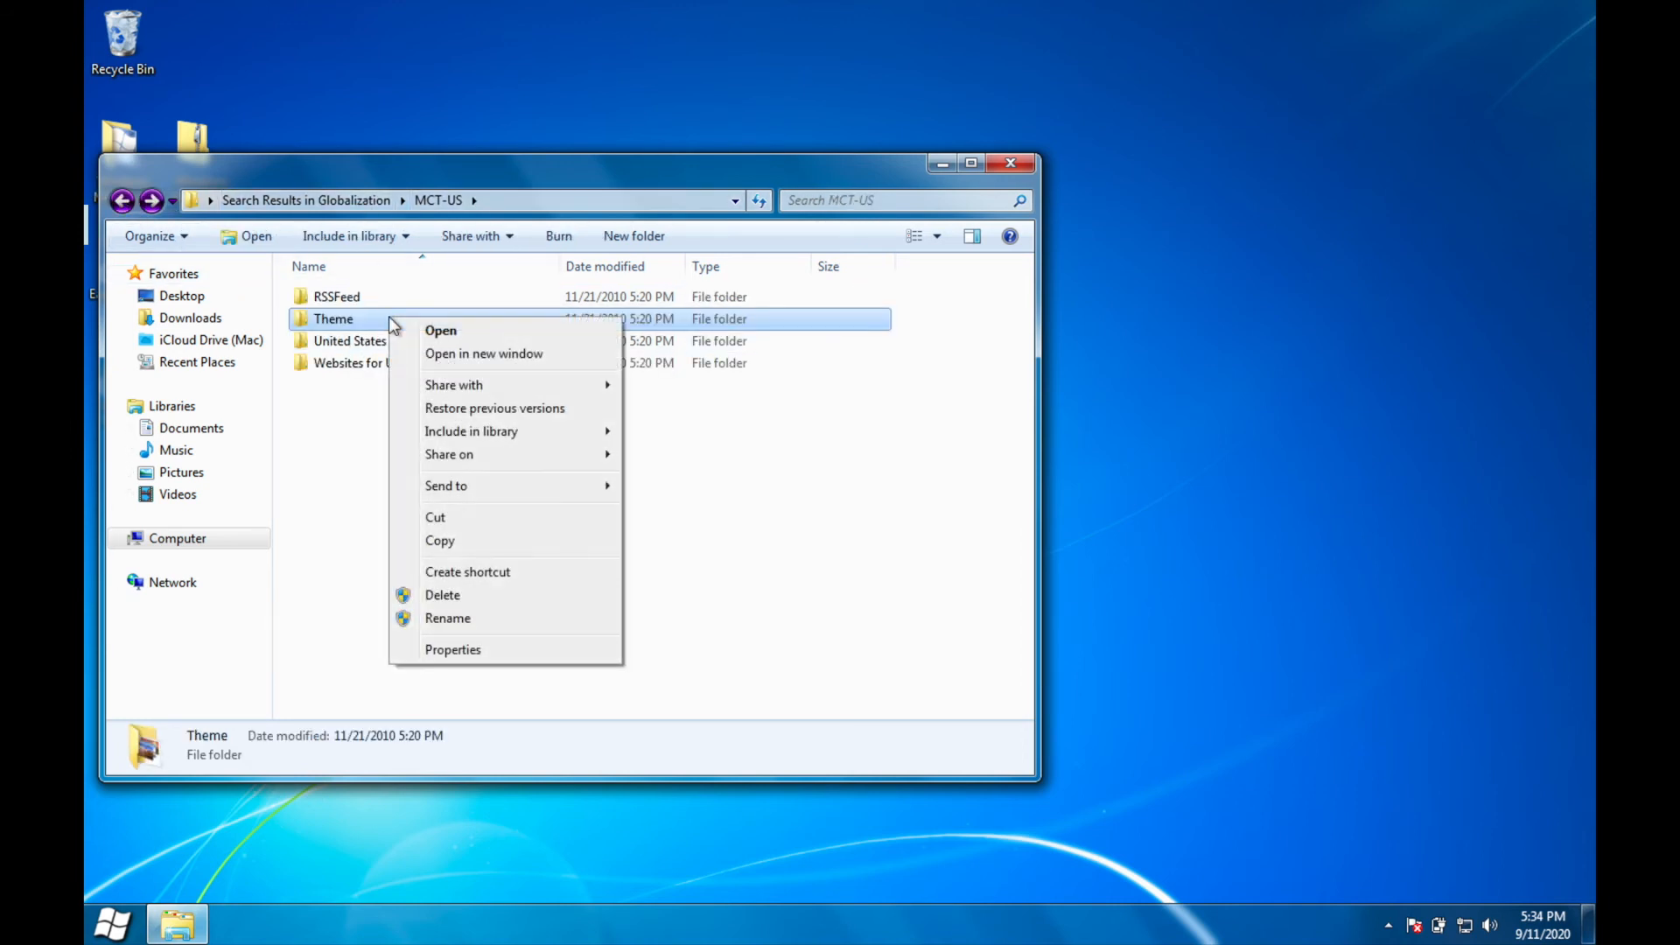
pyautogui.click(462, 648)
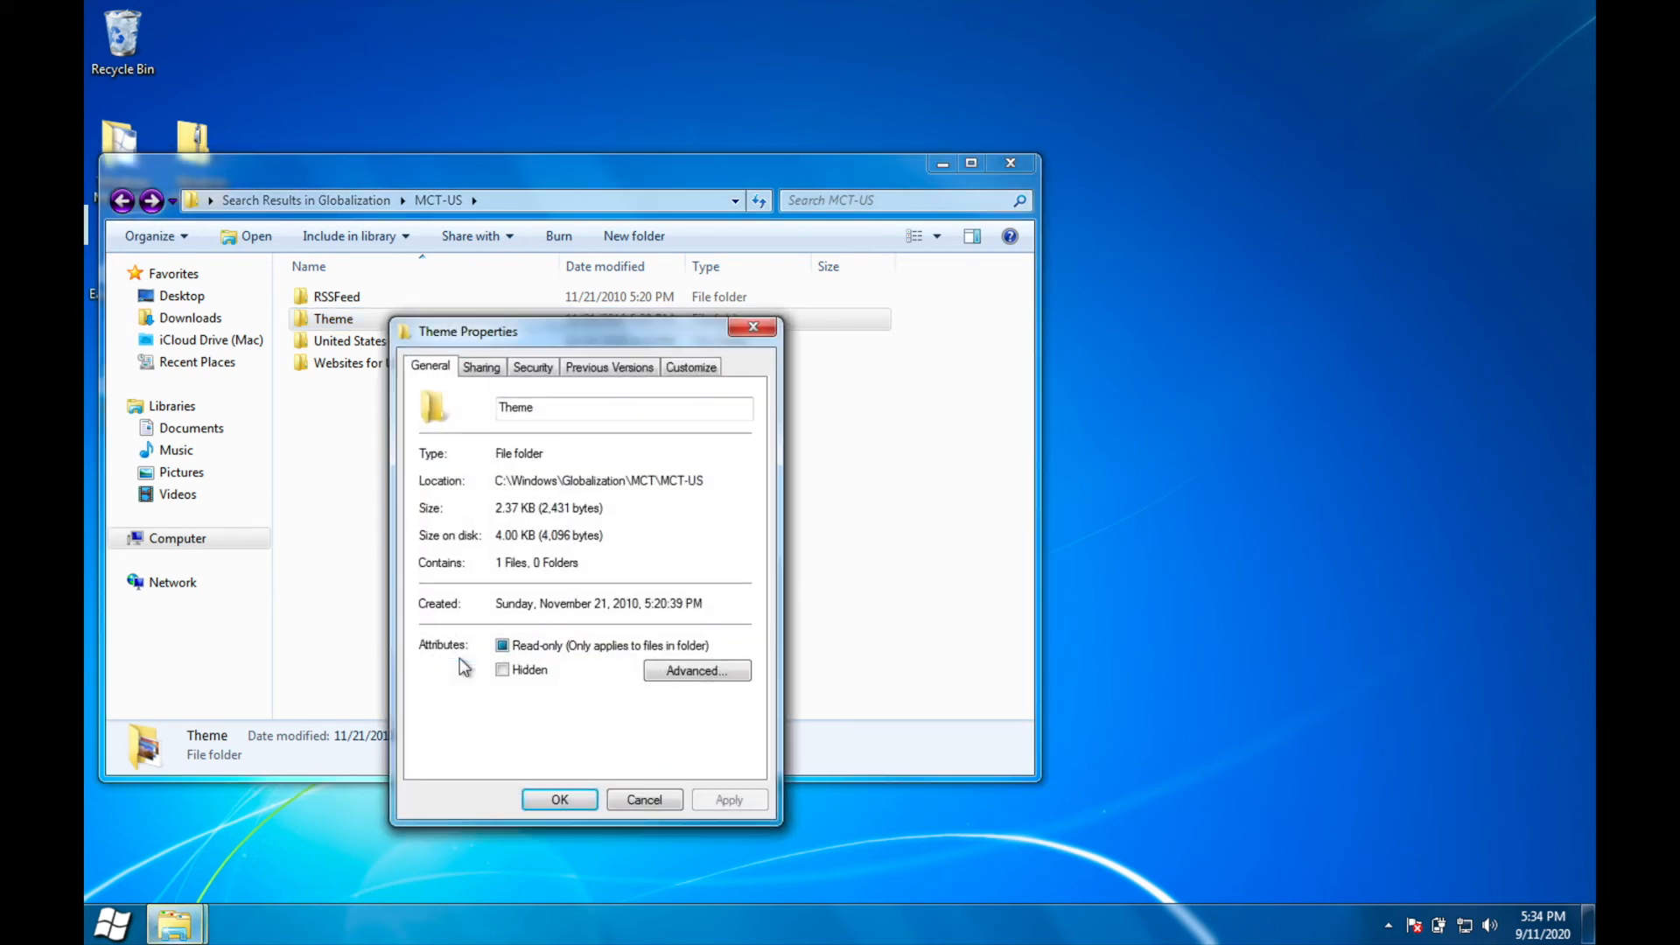
pyautogui.click(532, 368)
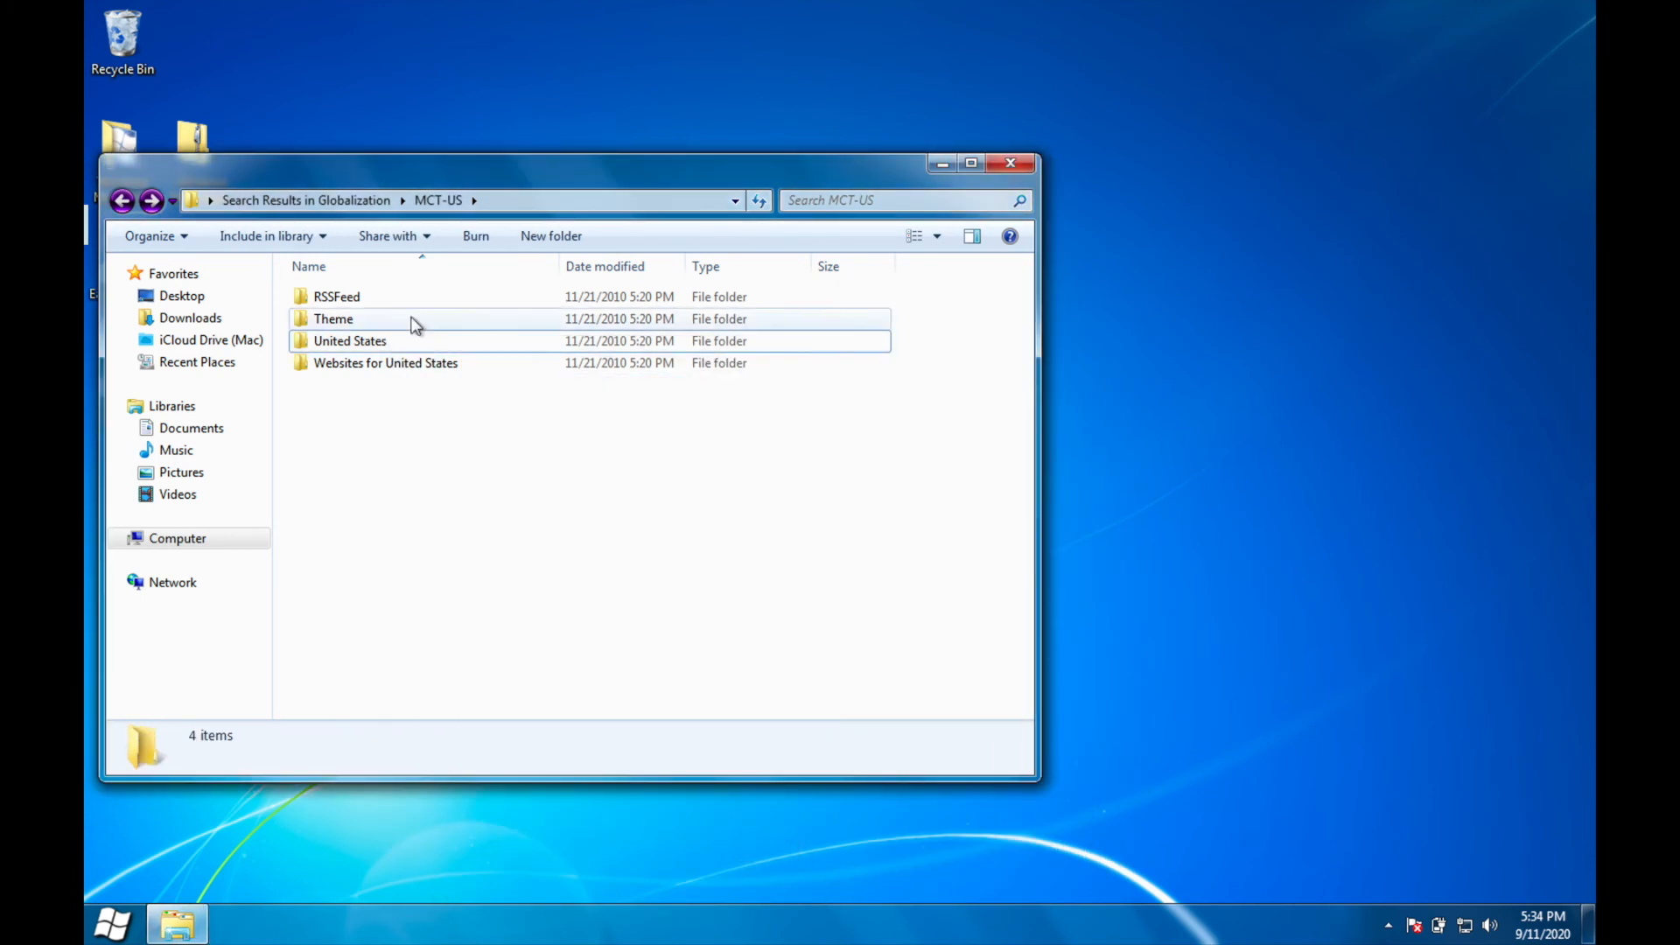
# Step: Delete the Theme and United States folders from MCT-US with administrator approval, and close the folder window
pyautogui.click(414, 321)
pyautogui.moveTo(968, 324); pyautogui.dragTo(727, 341)
pyautogui.rightClick(725, 339)
pyautogui.click(811, 541)
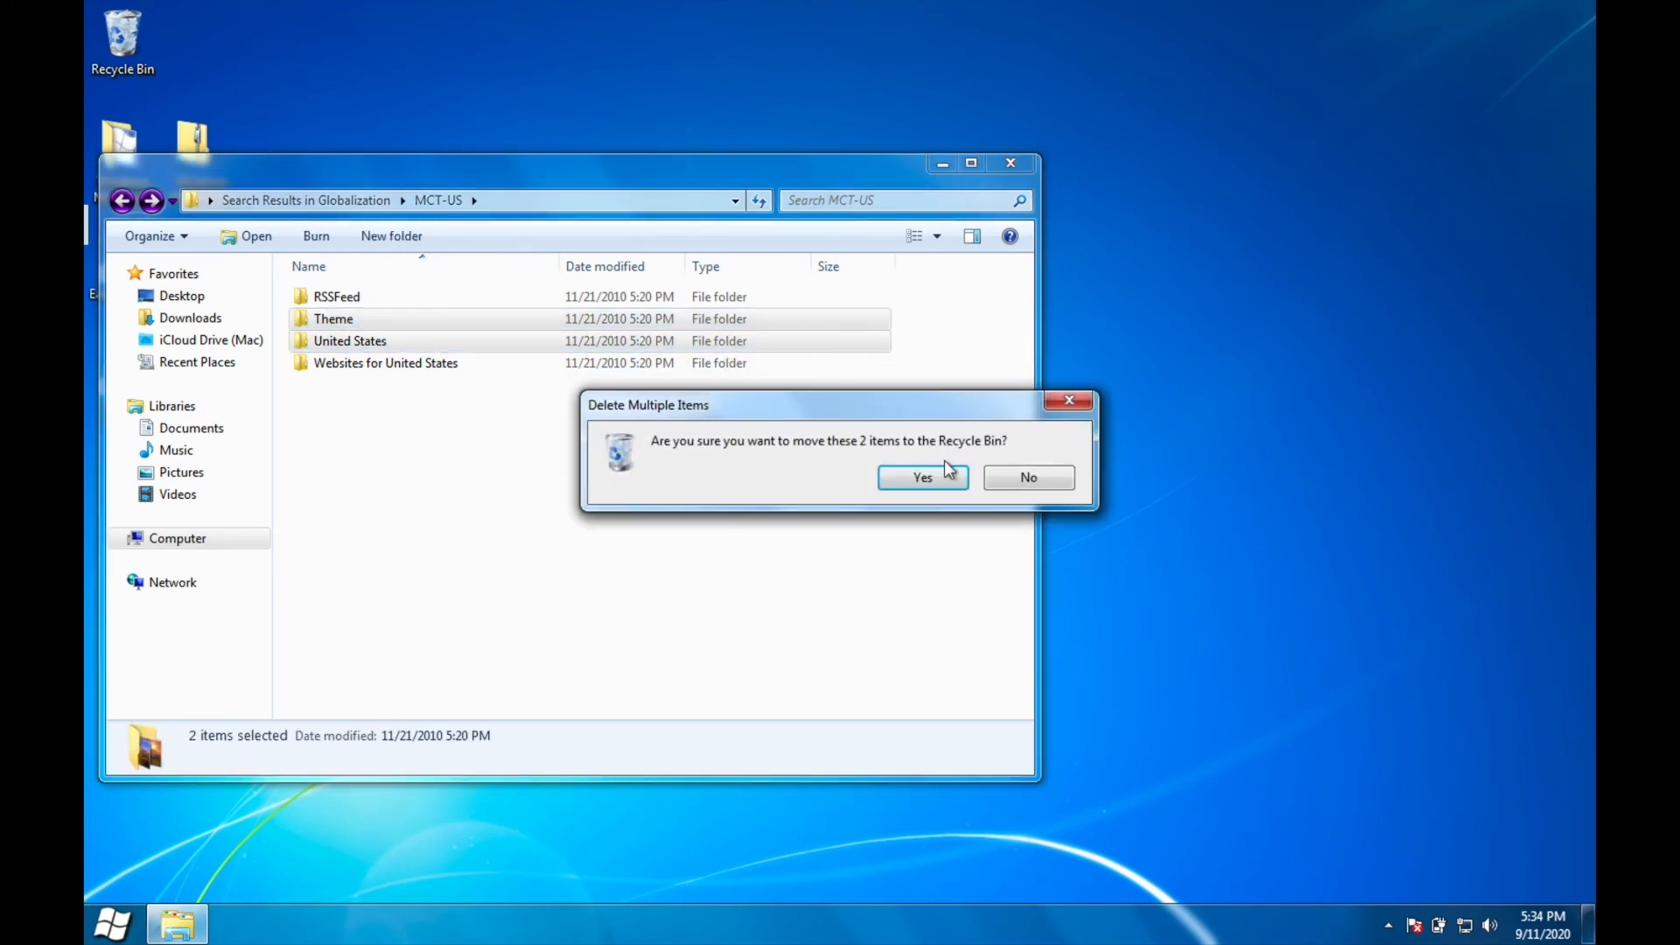
pyautogui.click(932, 478)
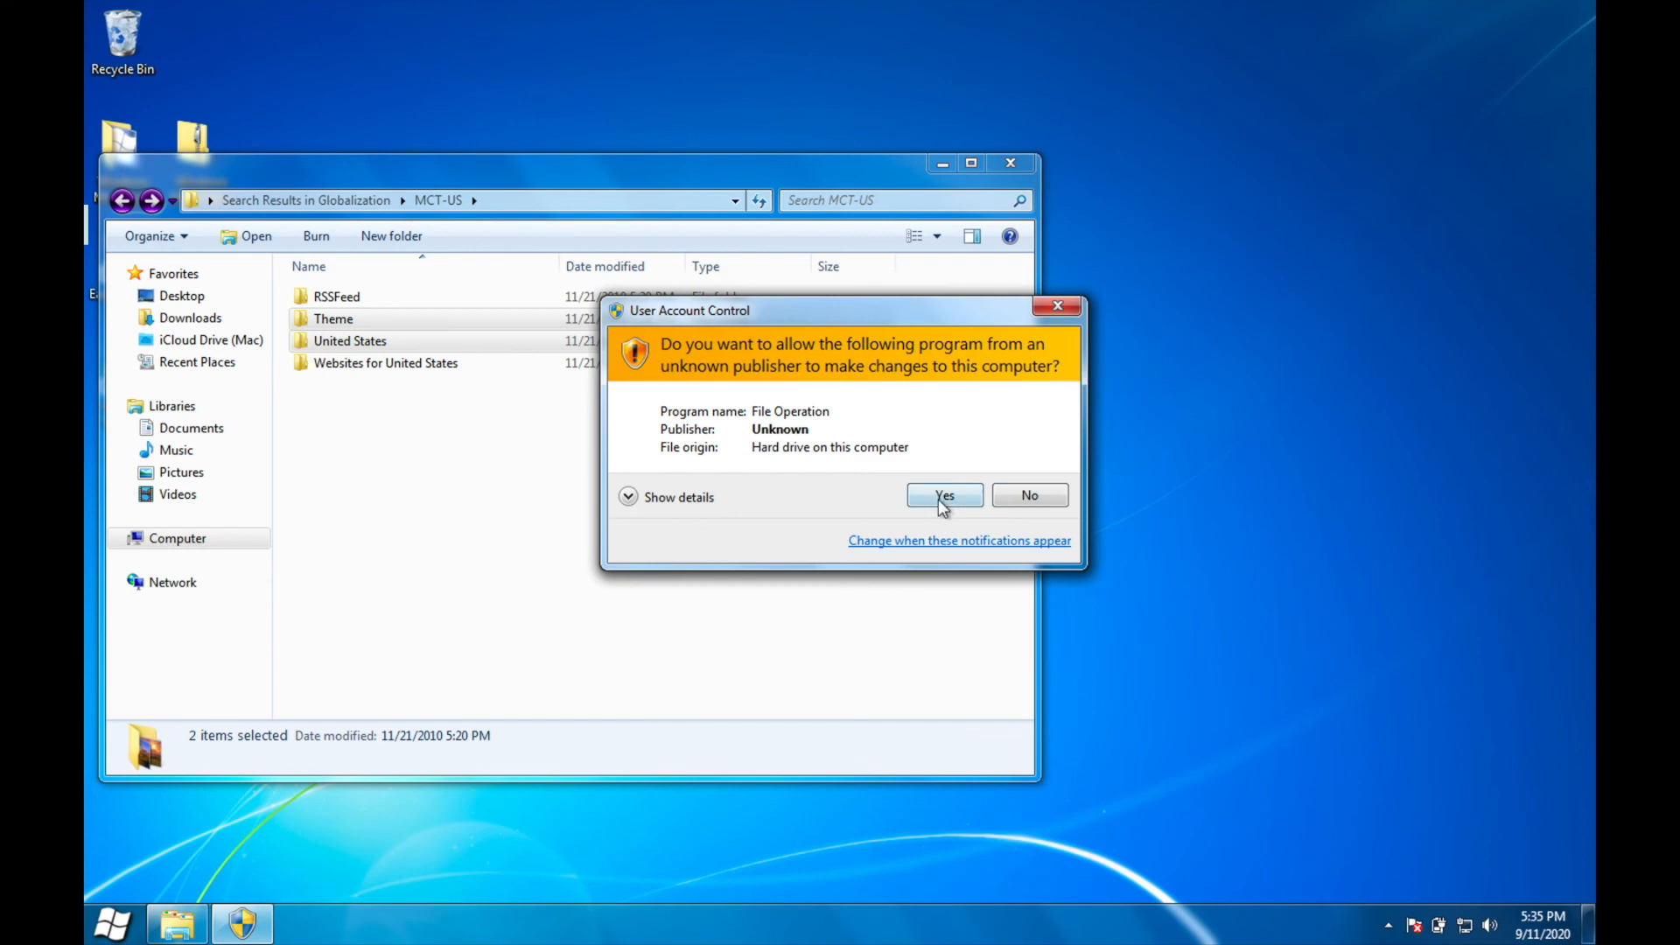
pyautogui.click(938, 500)
pyautogui.click(1024, 166)
pyautogui.press('super')
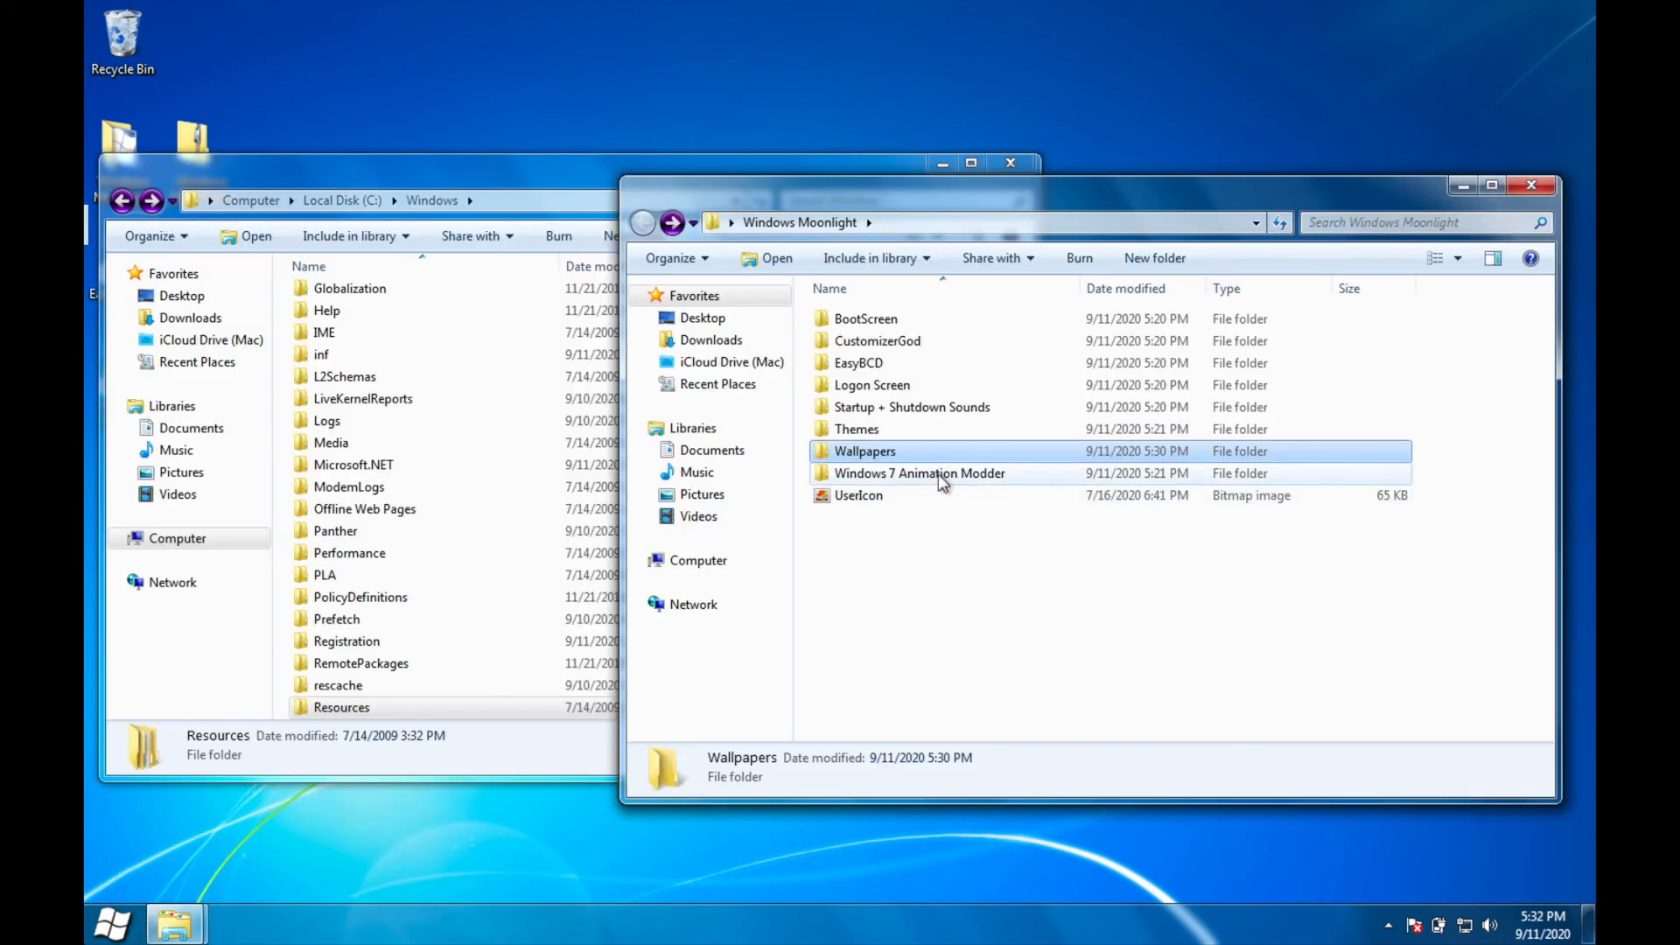
# Step: Run 7 Copy Delete Animation Modder from the Moonlight package's Windows 7 Animation Modder folder with administrator approval and accept its agreement
pyautogui.doubleClick(944, 475)
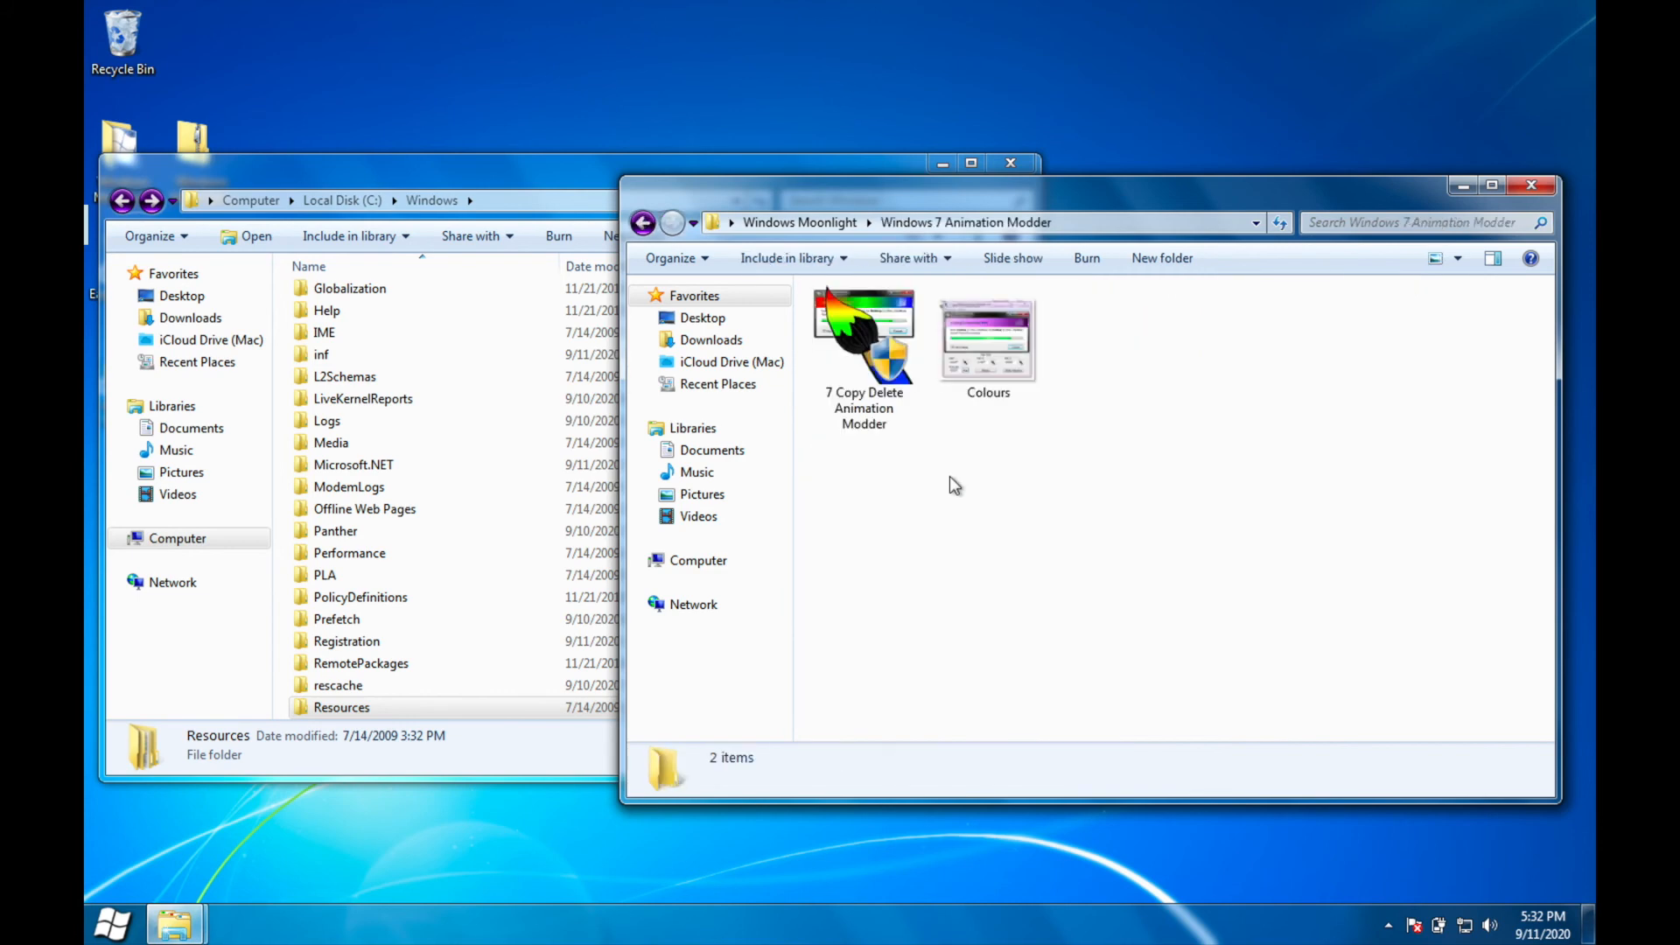
pyautogui.doubleClick(866, 385)
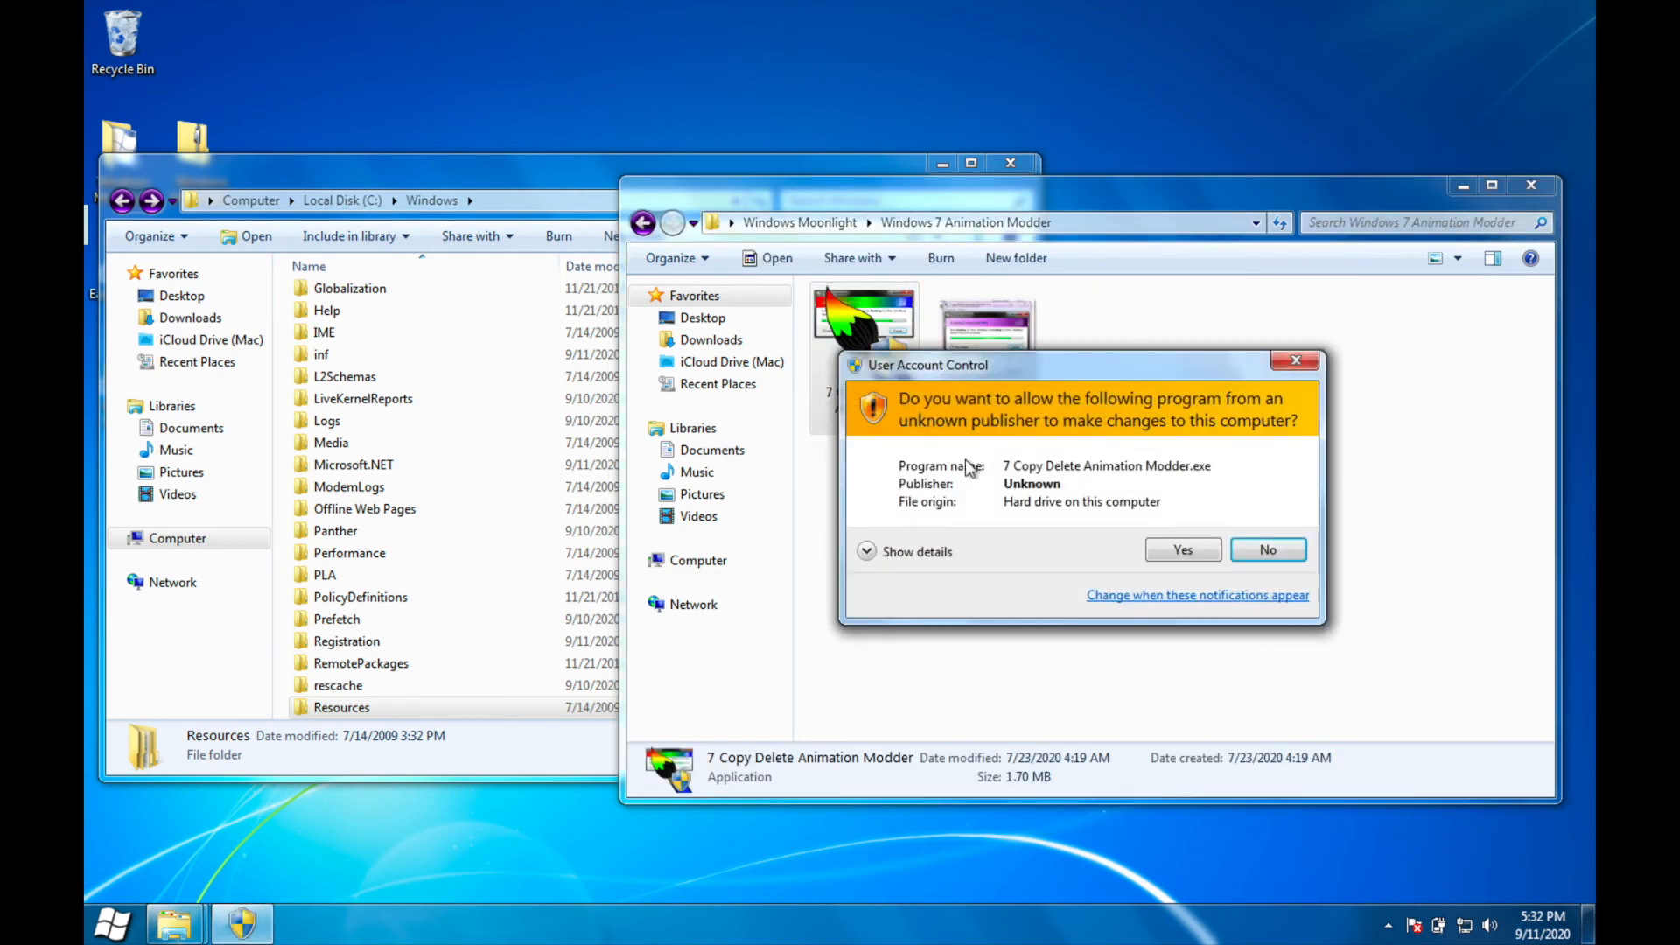
pyautogui.click(1179, 550)
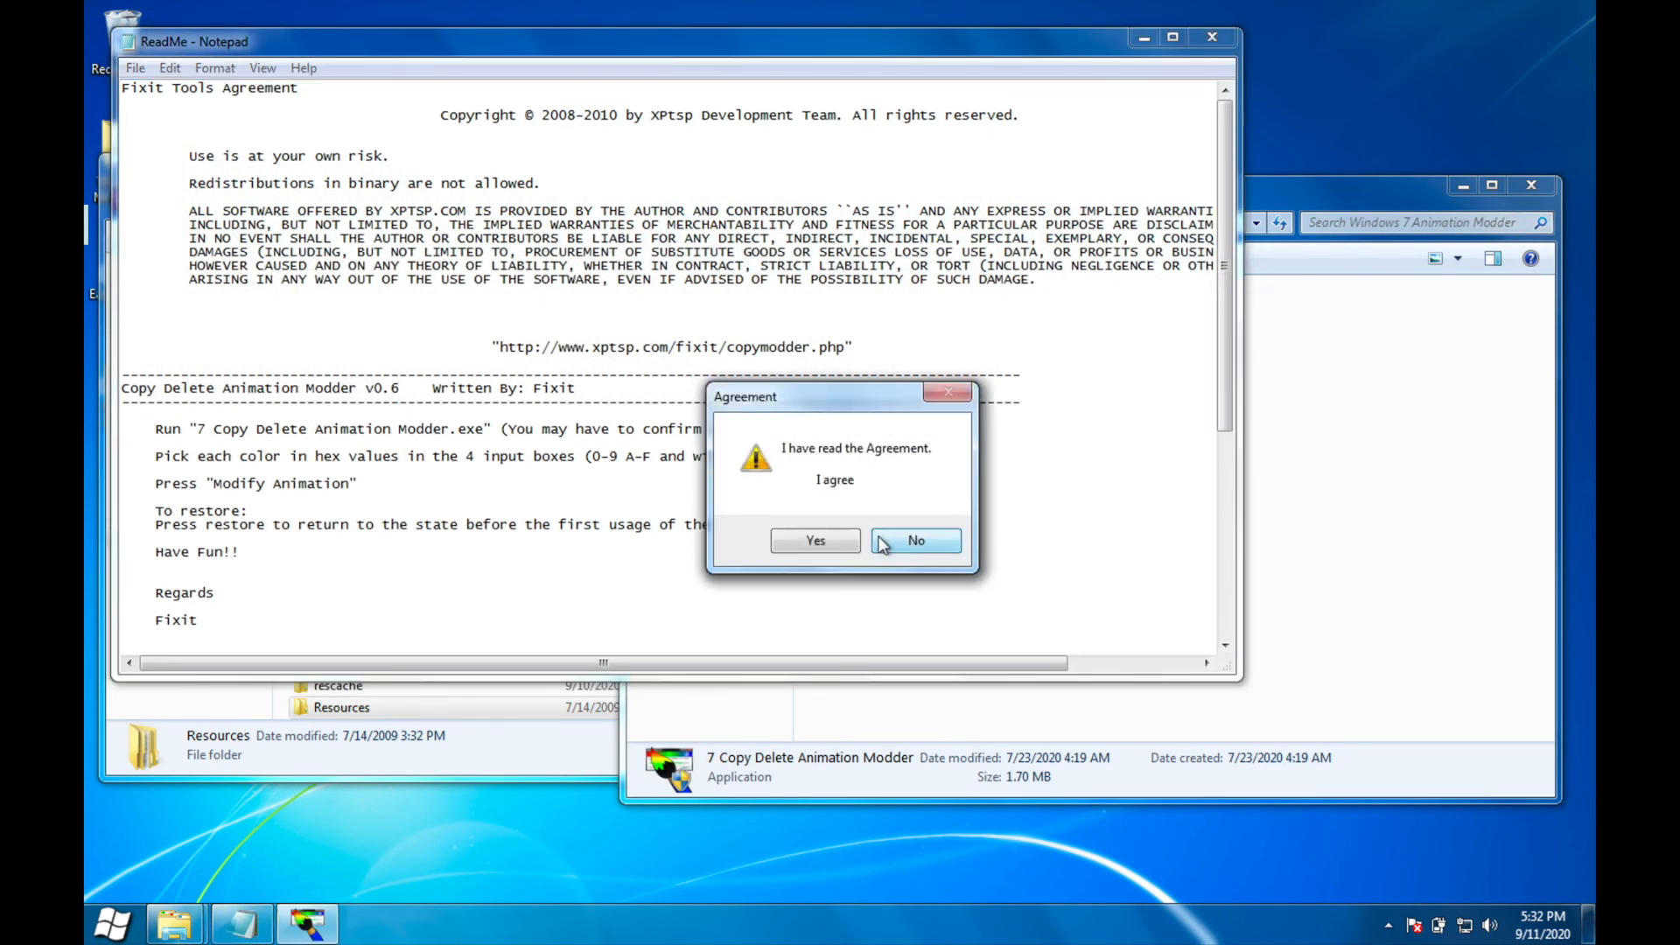
pyautogui.click(822, 541)
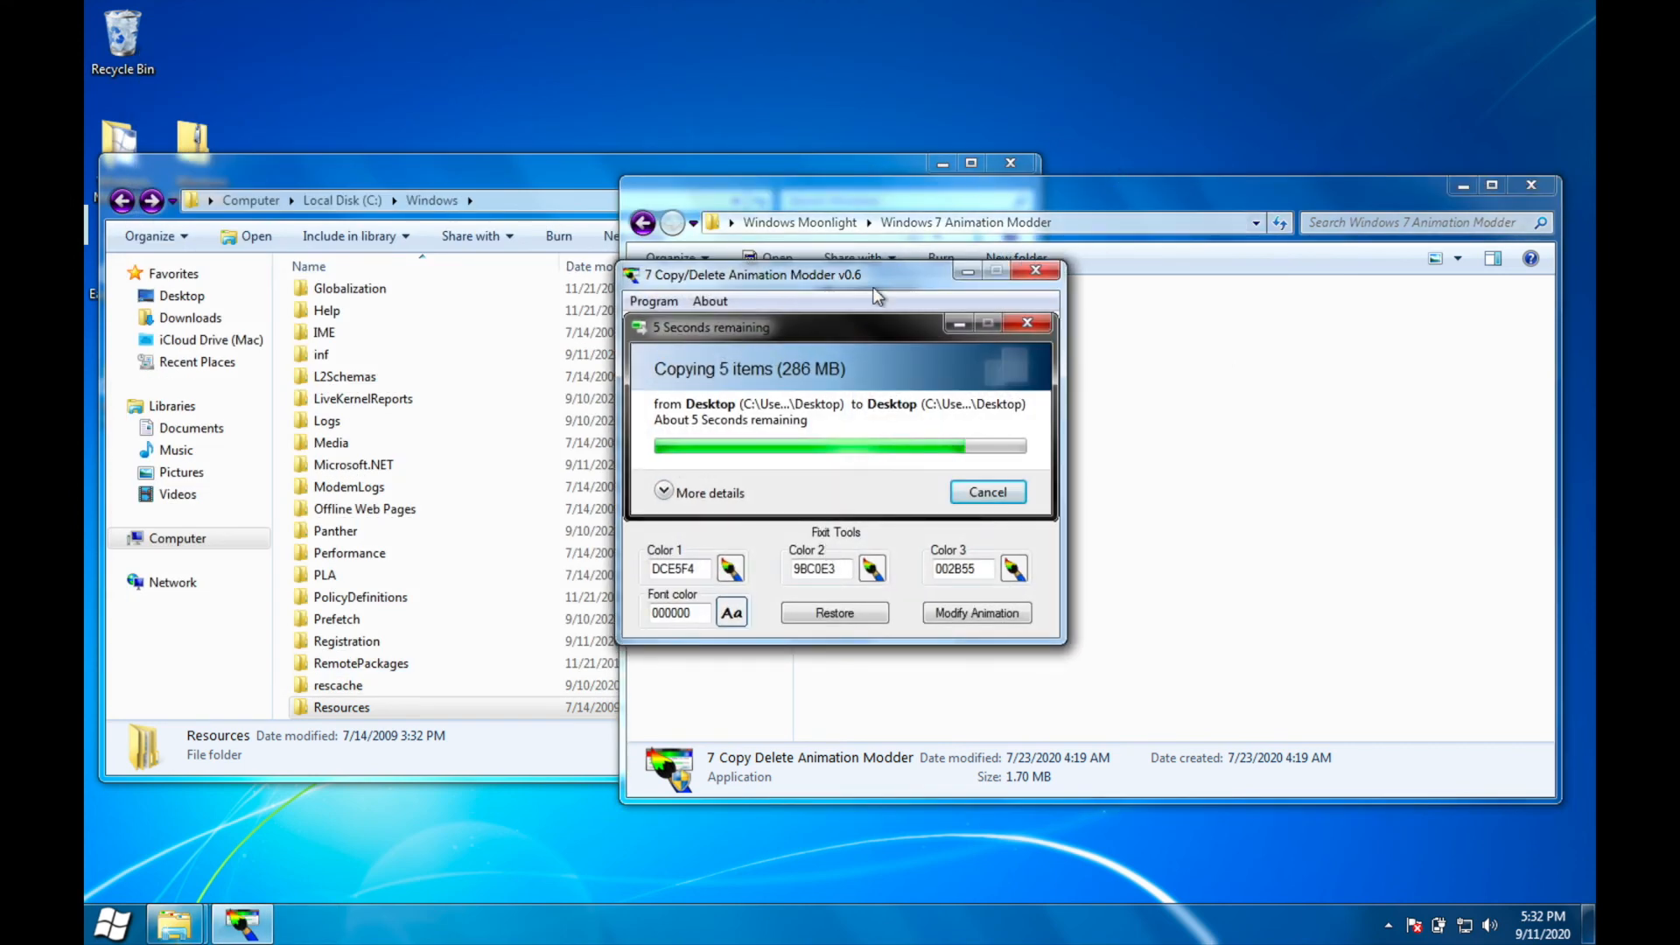
# Step: Open the Colours reference image and arrange it beside the Copy/Delete Animation Modder window
pyautogui.moveTo(901, 274); pyautogui.dragTo(444, 299)
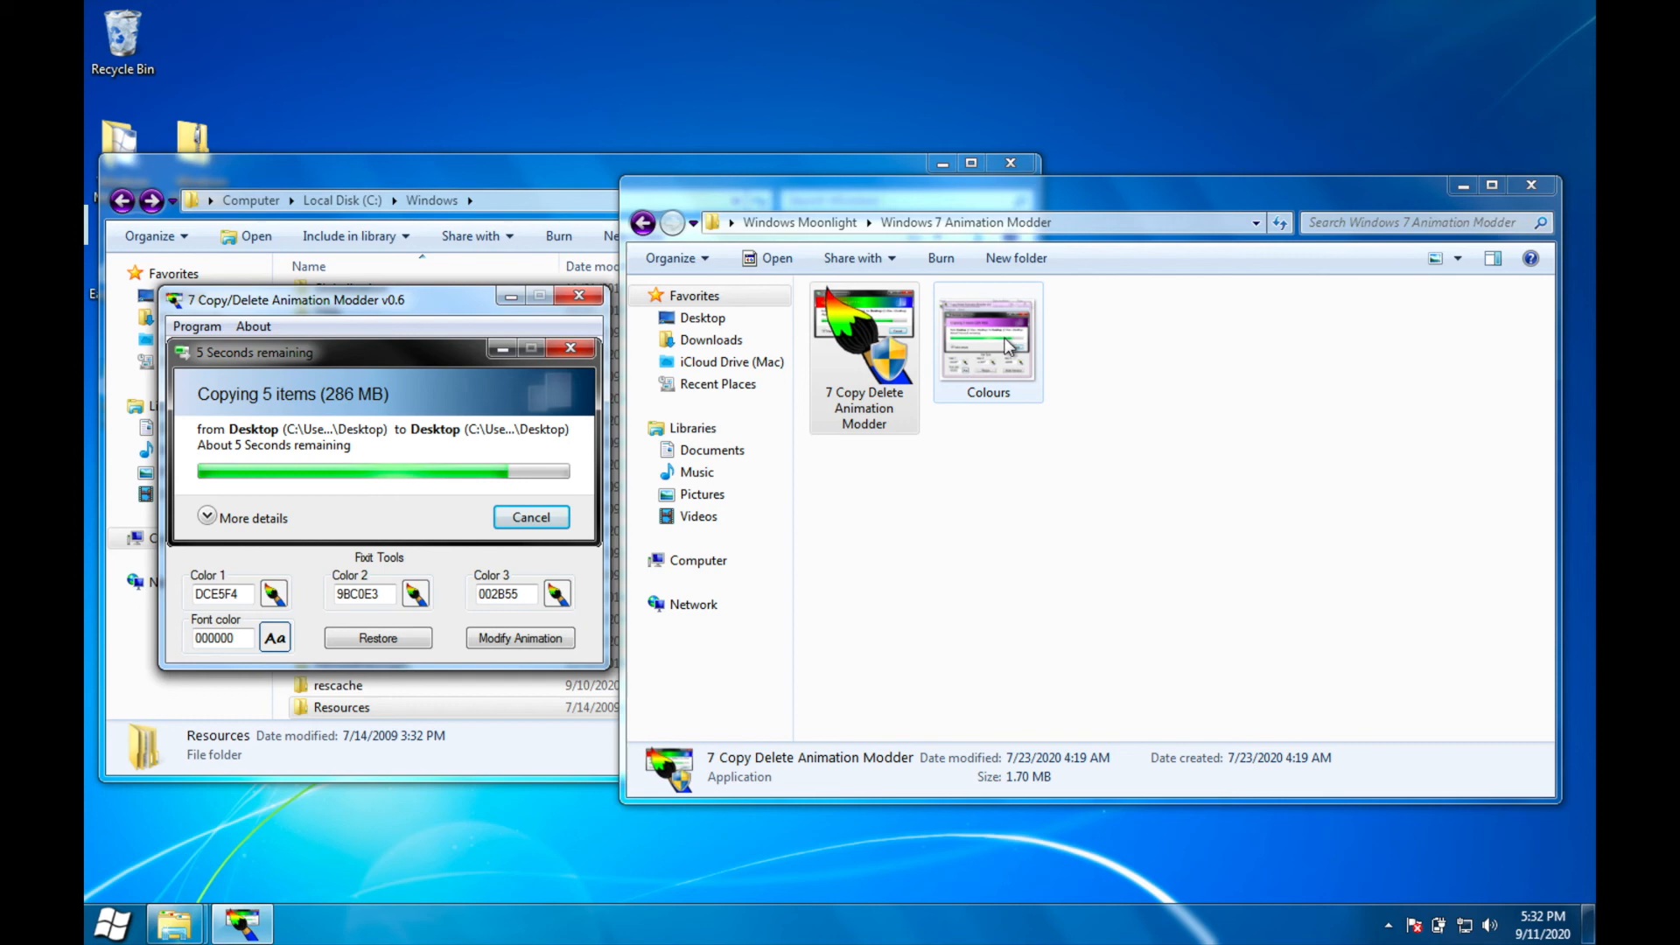
pyautogui.doubleClick(974, 360)
pyautogui.moveTo(827, 90); pyautogui.dragTo(1593, 219)
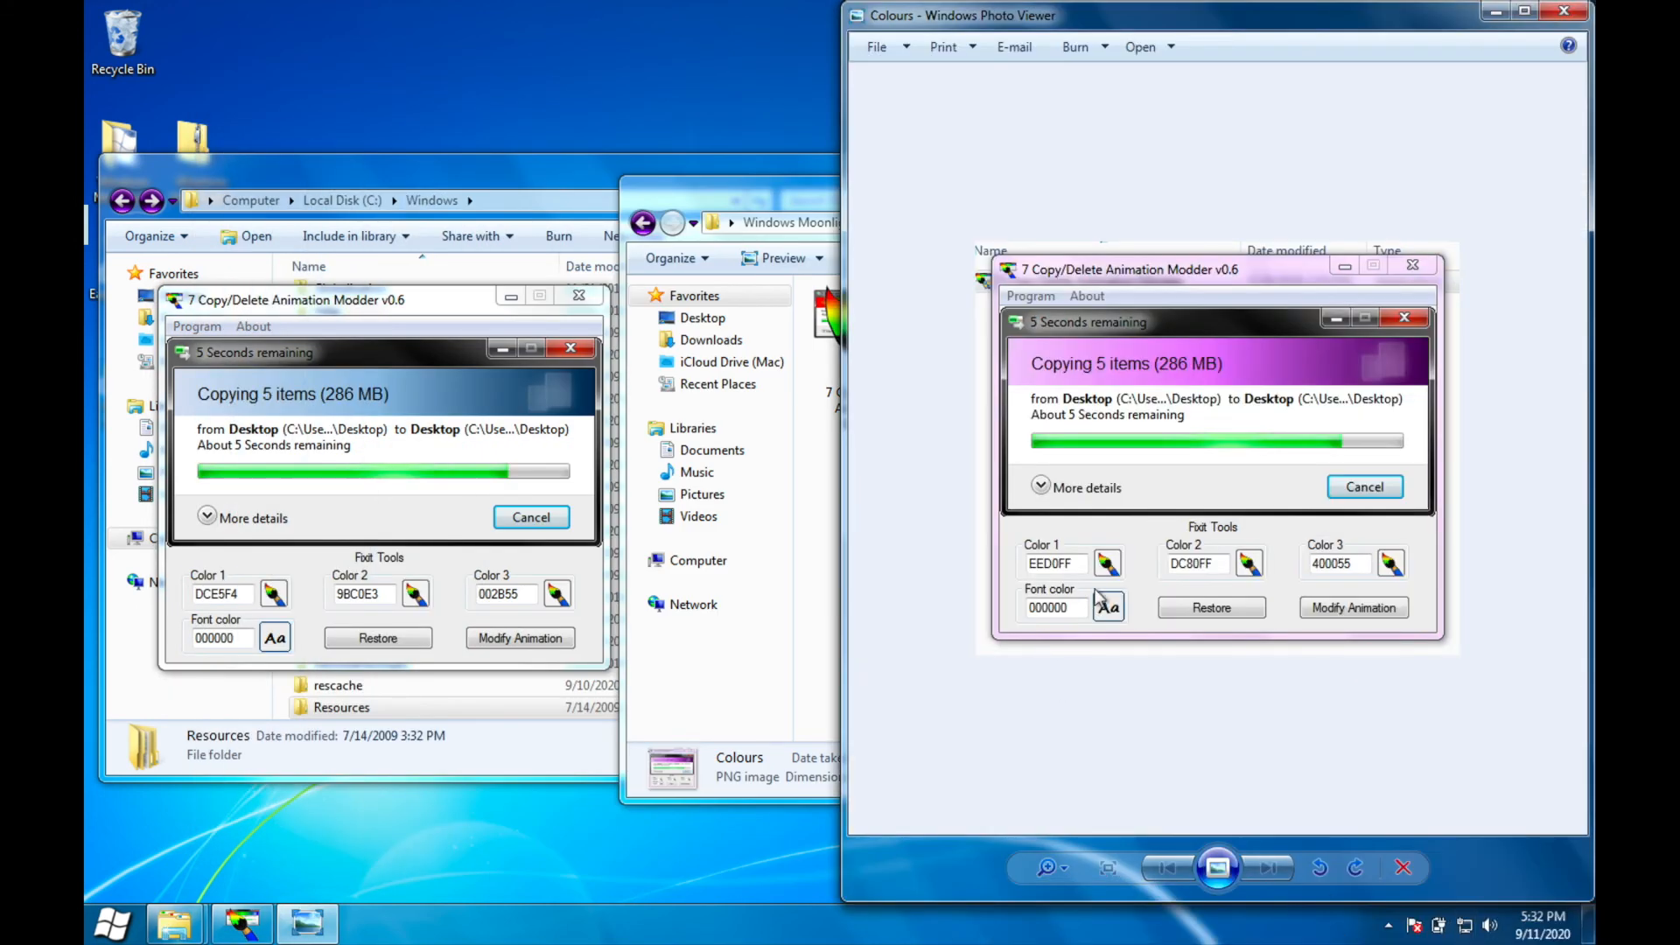
# Step: Set the modder's Color 1 to EED0FF, Color 2 to DC80FF and Color 3 to 400055
pyautogui.moveTo(245, 596); pyautogui.dragTo(128, 588)
pyautogui.write('eed0ff')
pyautogui.press('Tab')
pyautogui.write('dc80ff')
pyautogui.press('Tab')
pyautogui.write('400055')
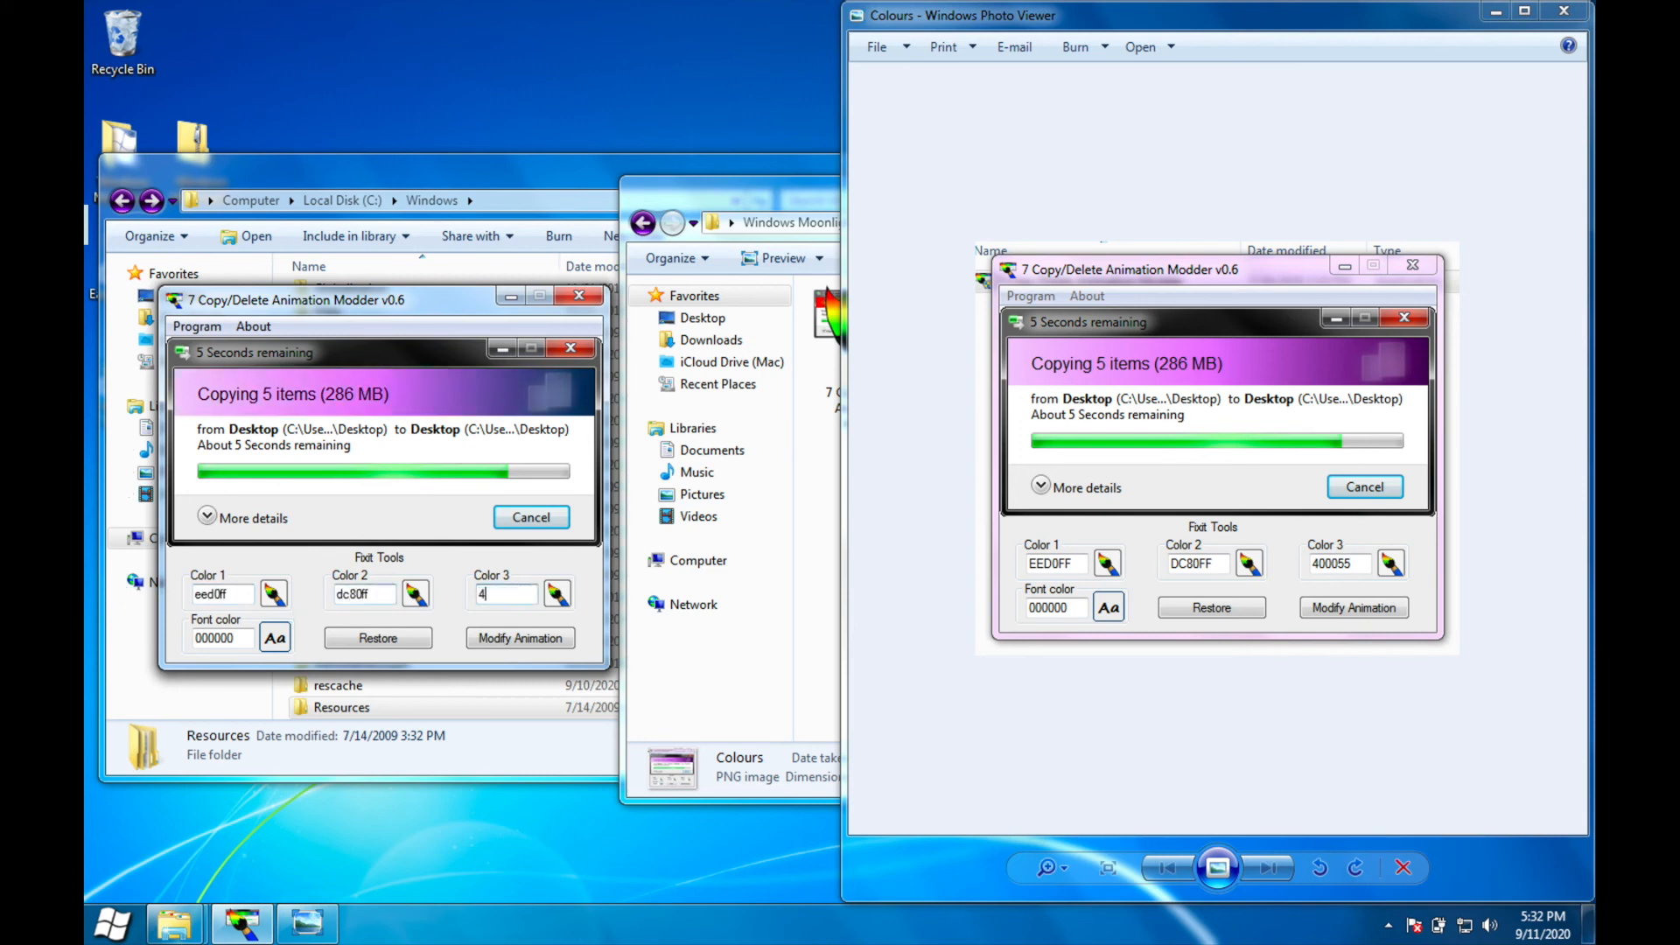
# Step: Close the reference image, apply the modified copy/delete animation colors and decline the immediate reboot
pyautogui.click(1582, 12)
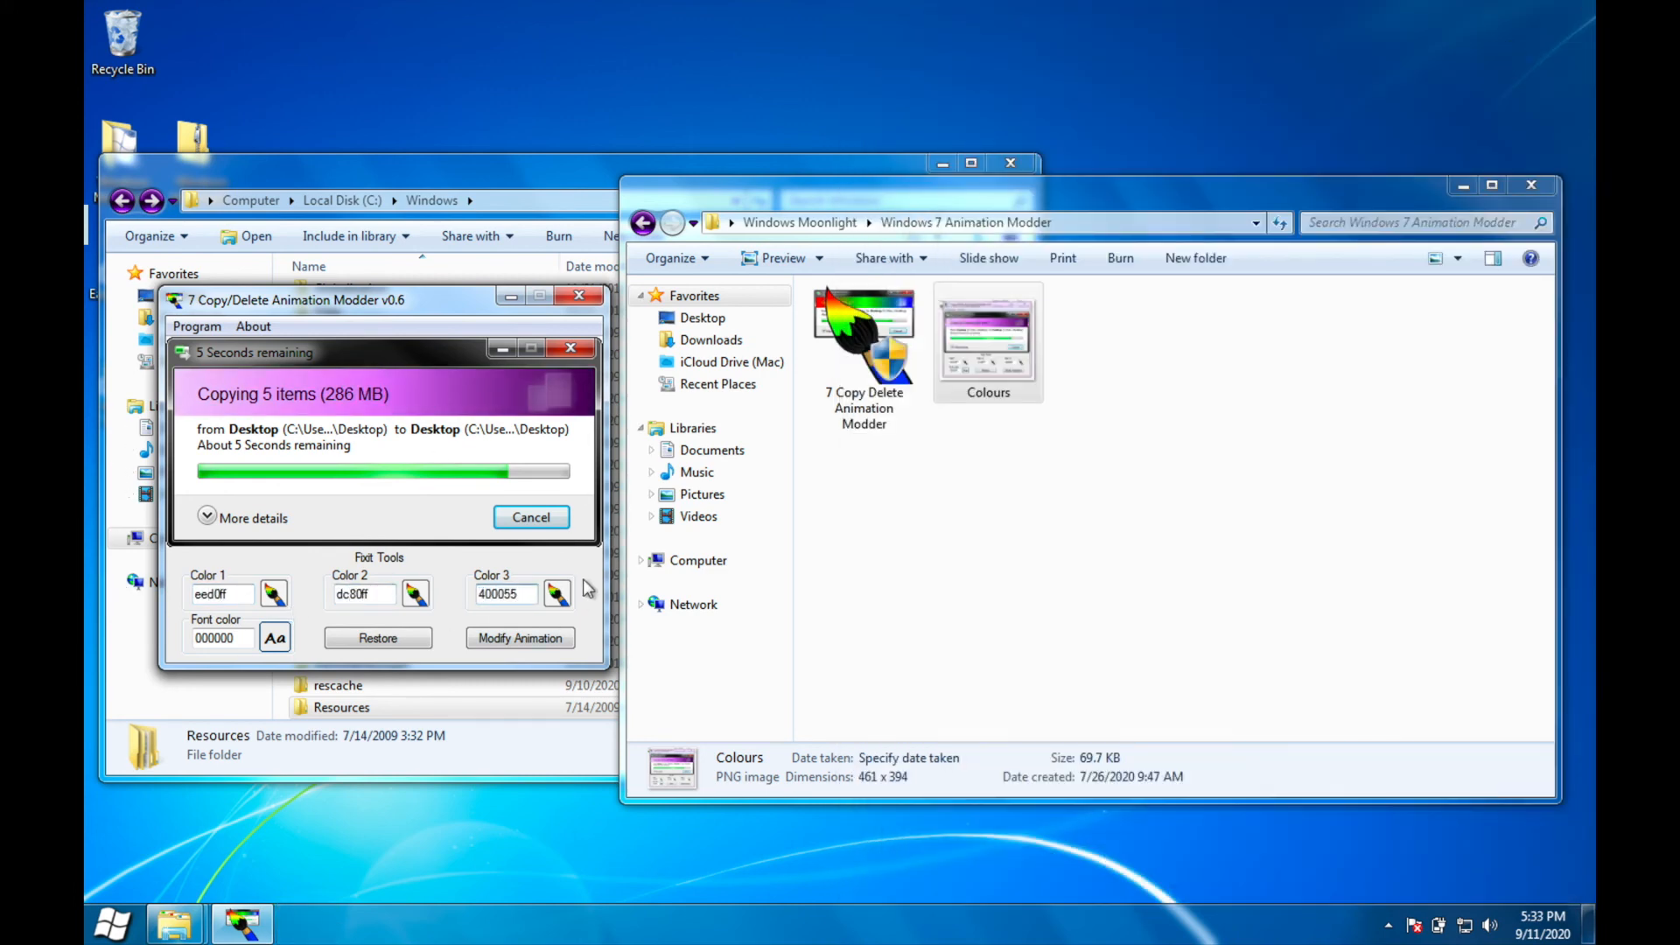
pyautogui.click(574, 641)
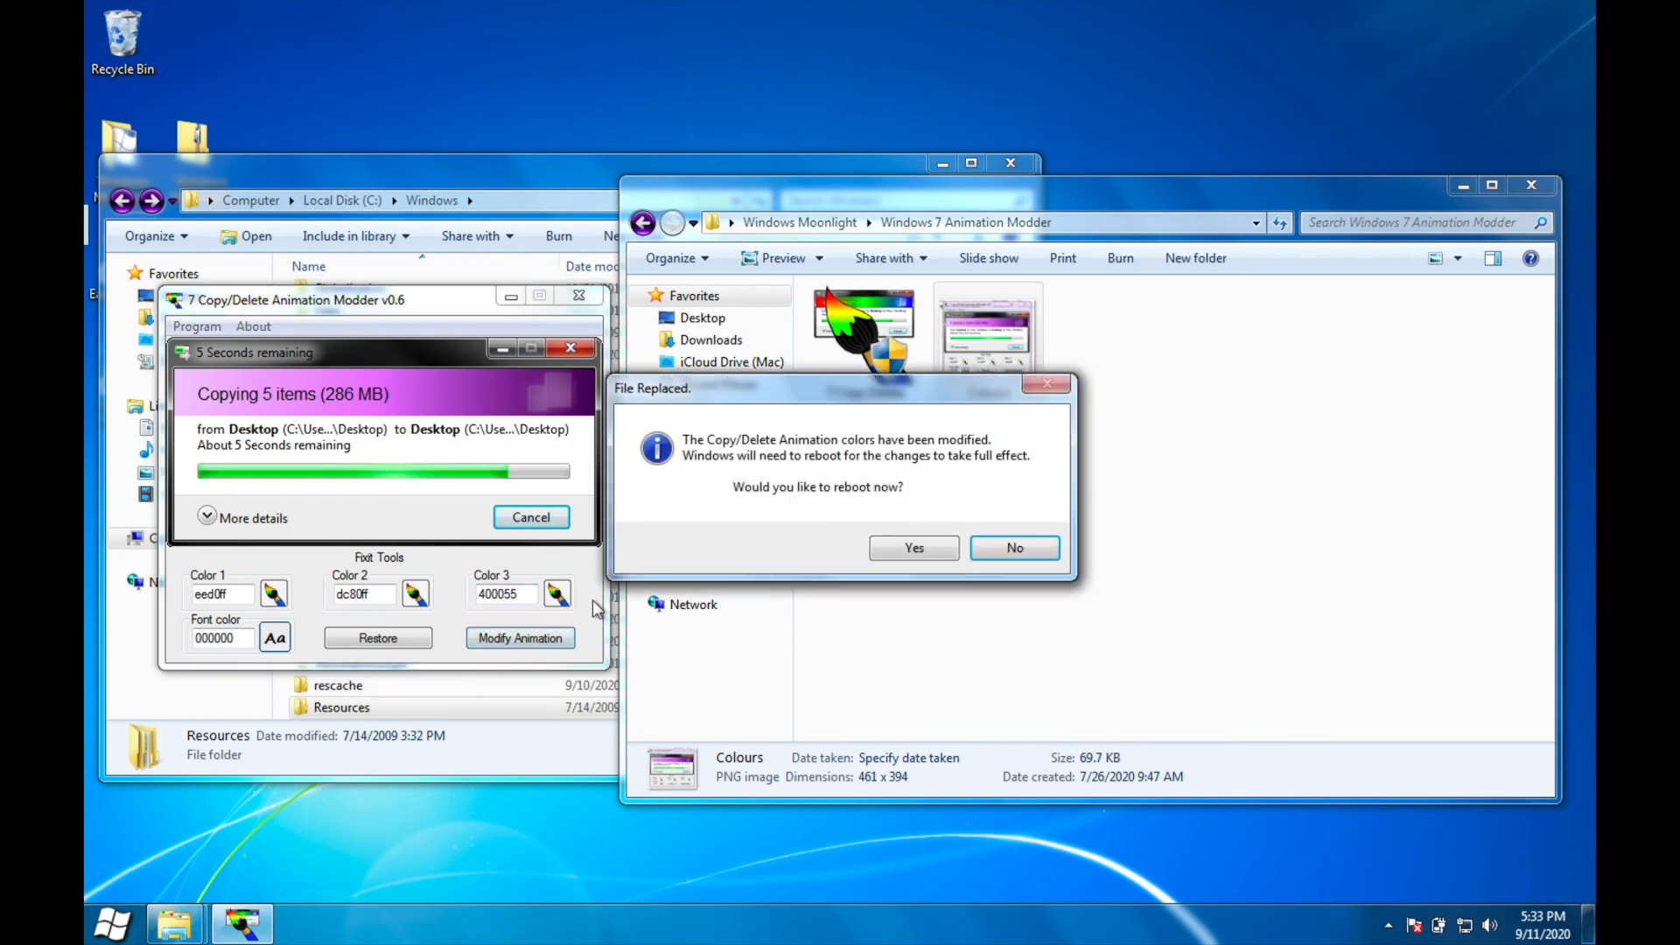
pyautogui.click(1016, 548)
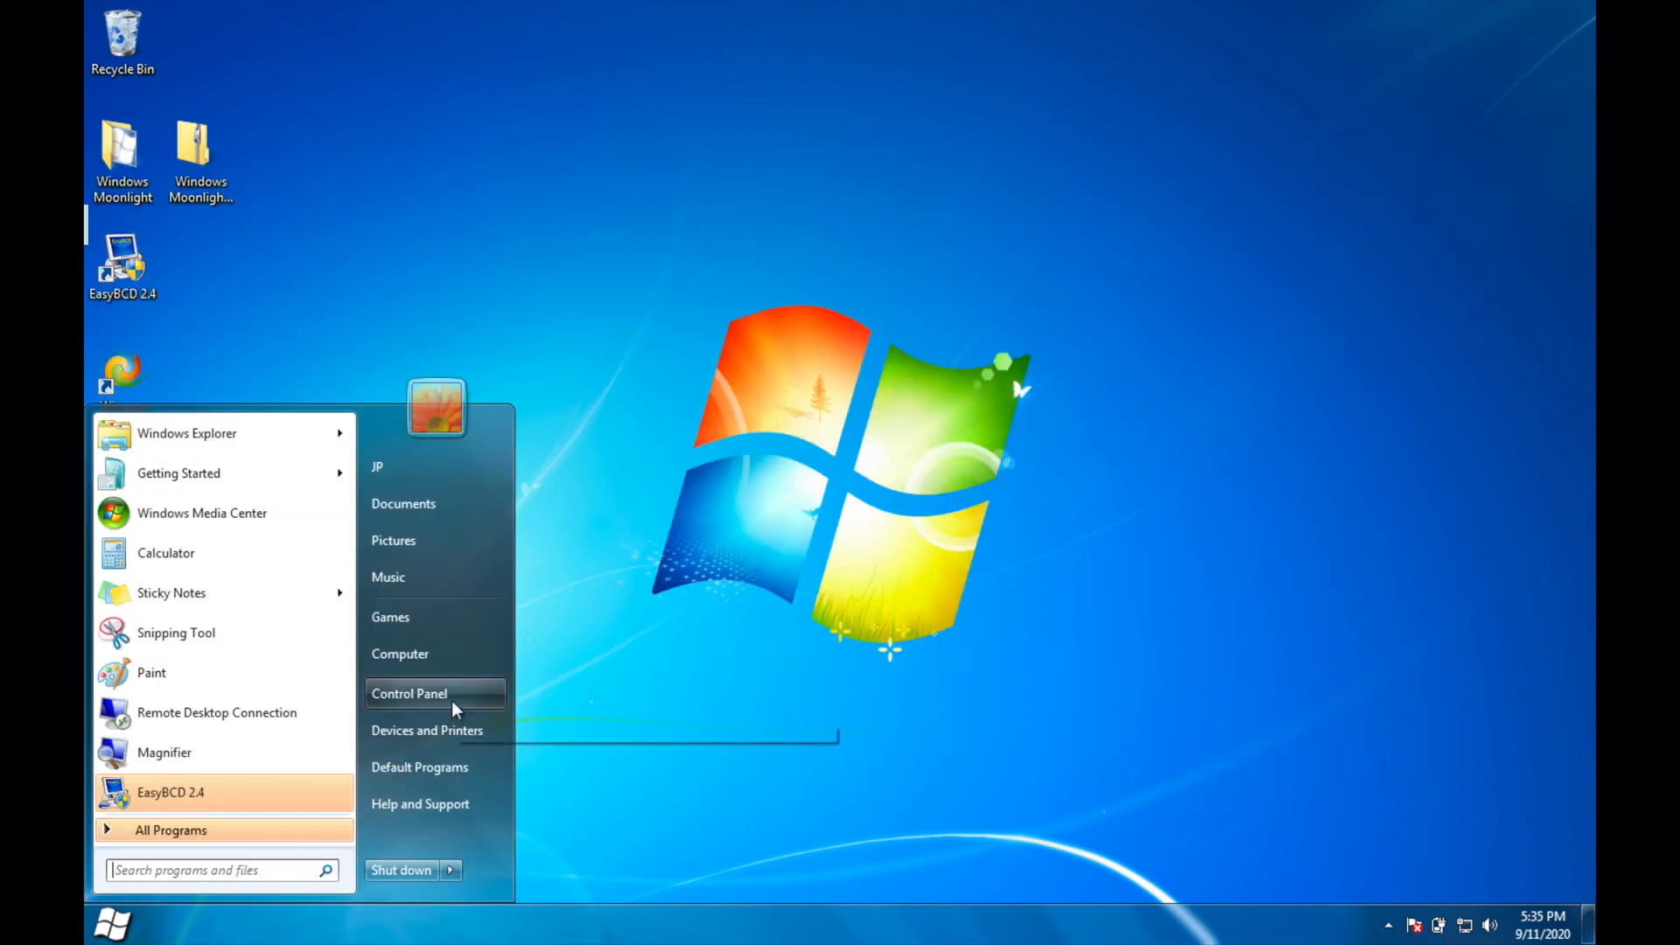
# Step: Open the Personalization settings in Control Panel and apply the installed Windows Moonlight theme
pyautogui.click(451, 697)
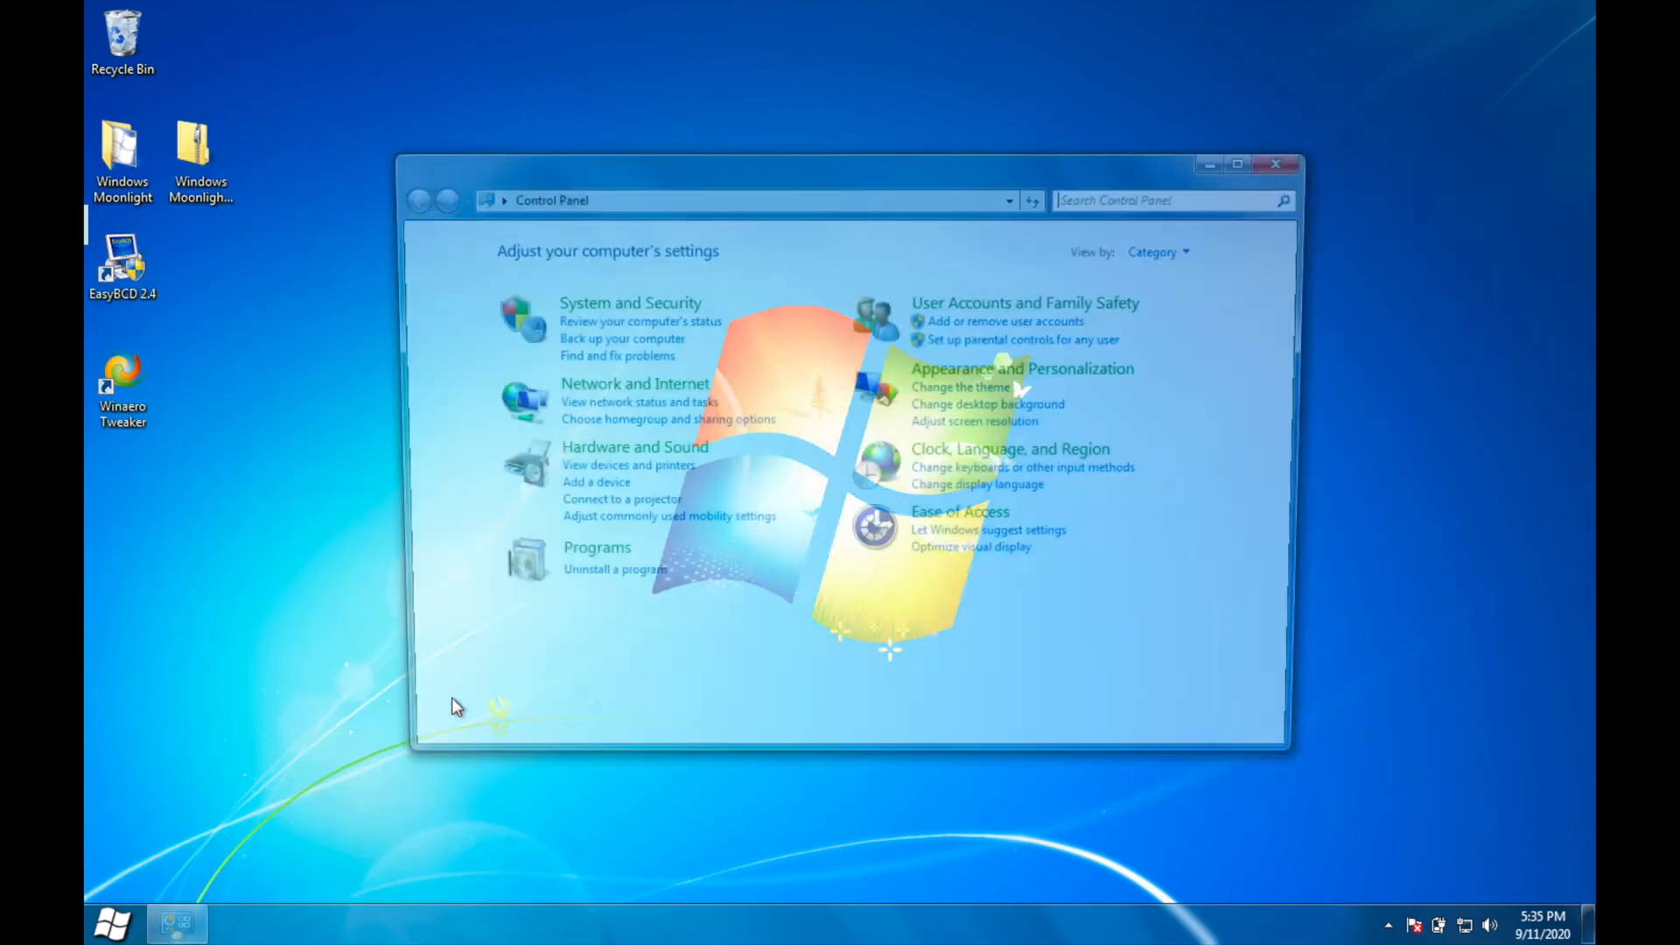
pyautogui.click(949, 369)
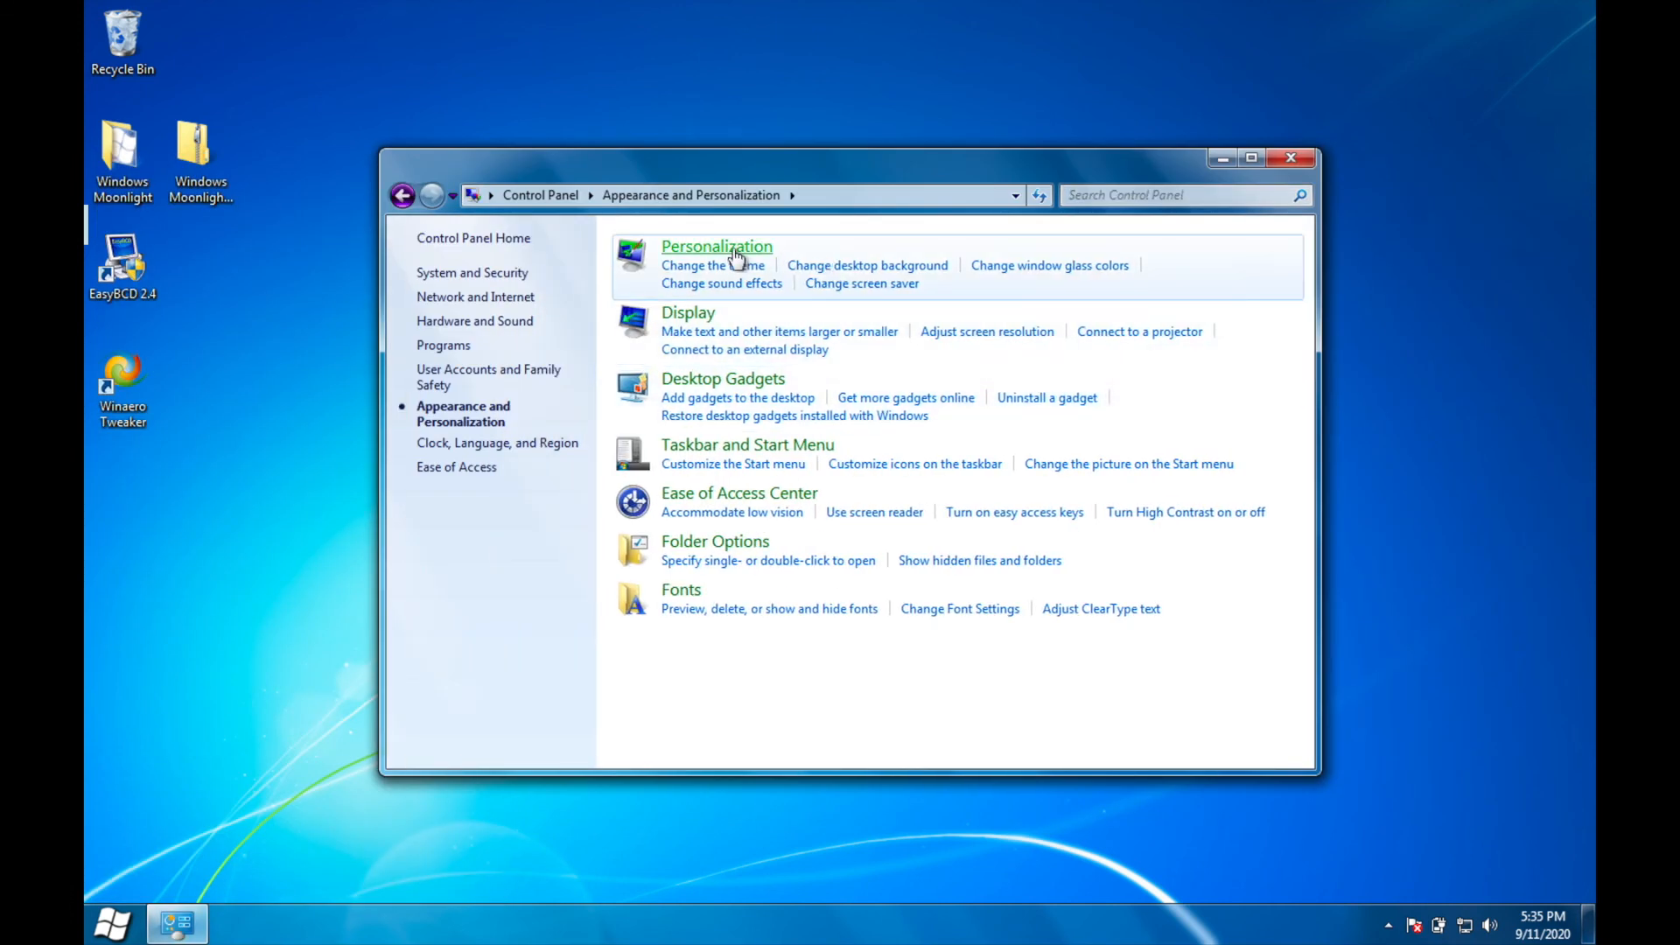
pyautogui.scroll(1, 788, 420)
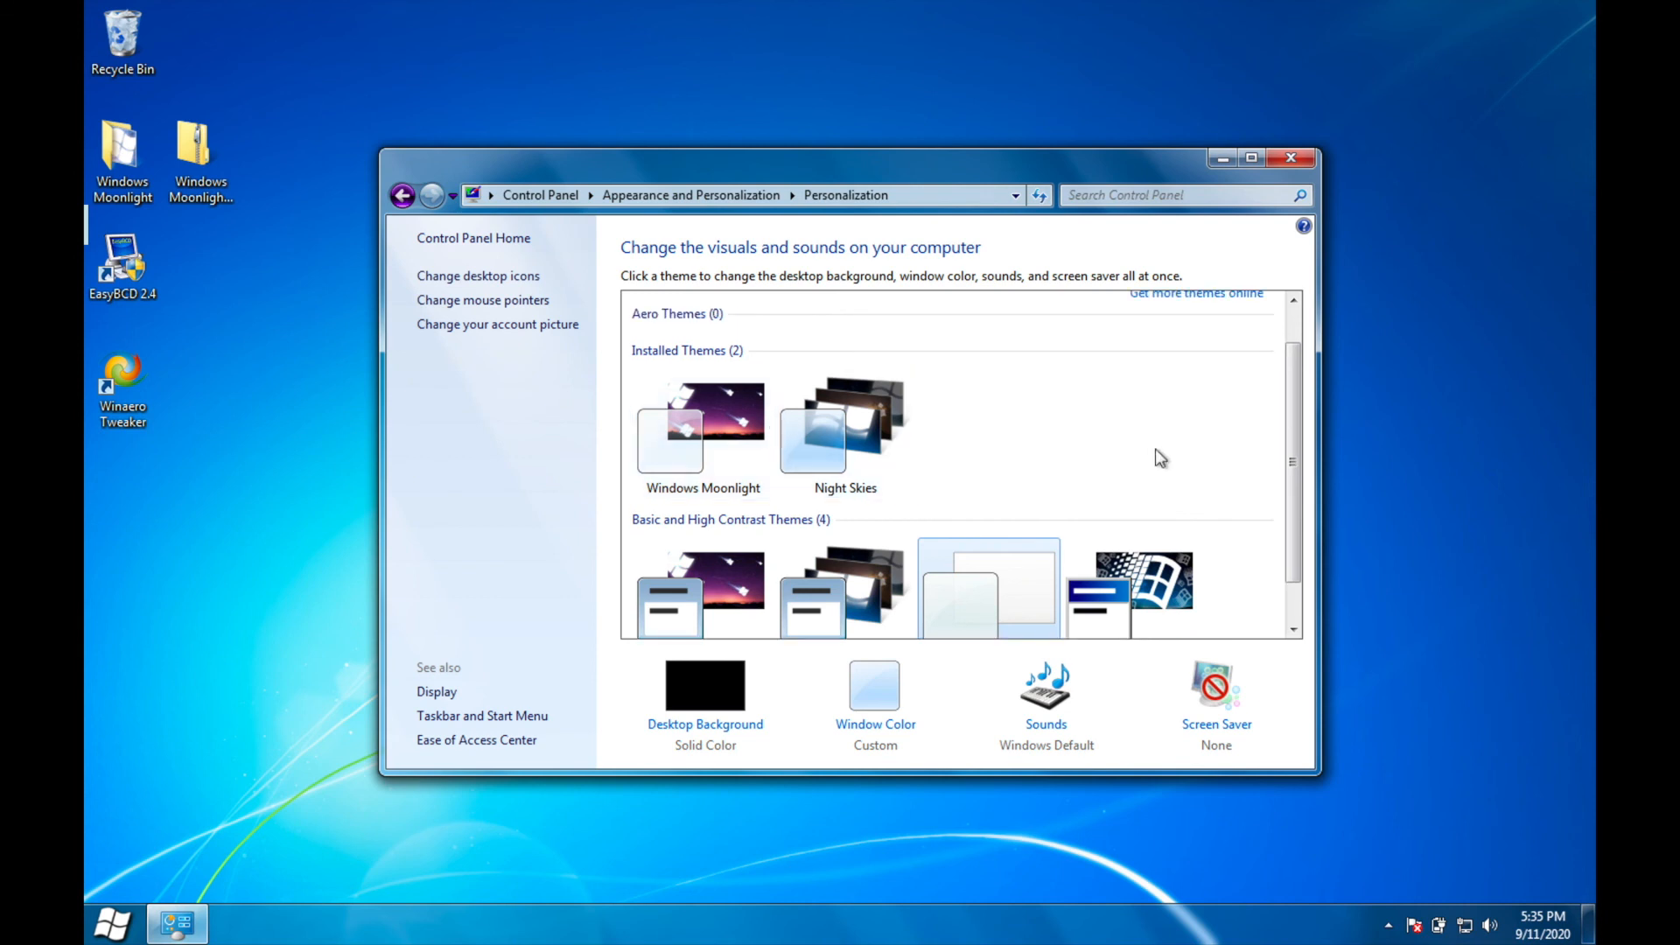
pyautogui.moveTo(1295, 381); pyautogui.dragTo(1298, 295)
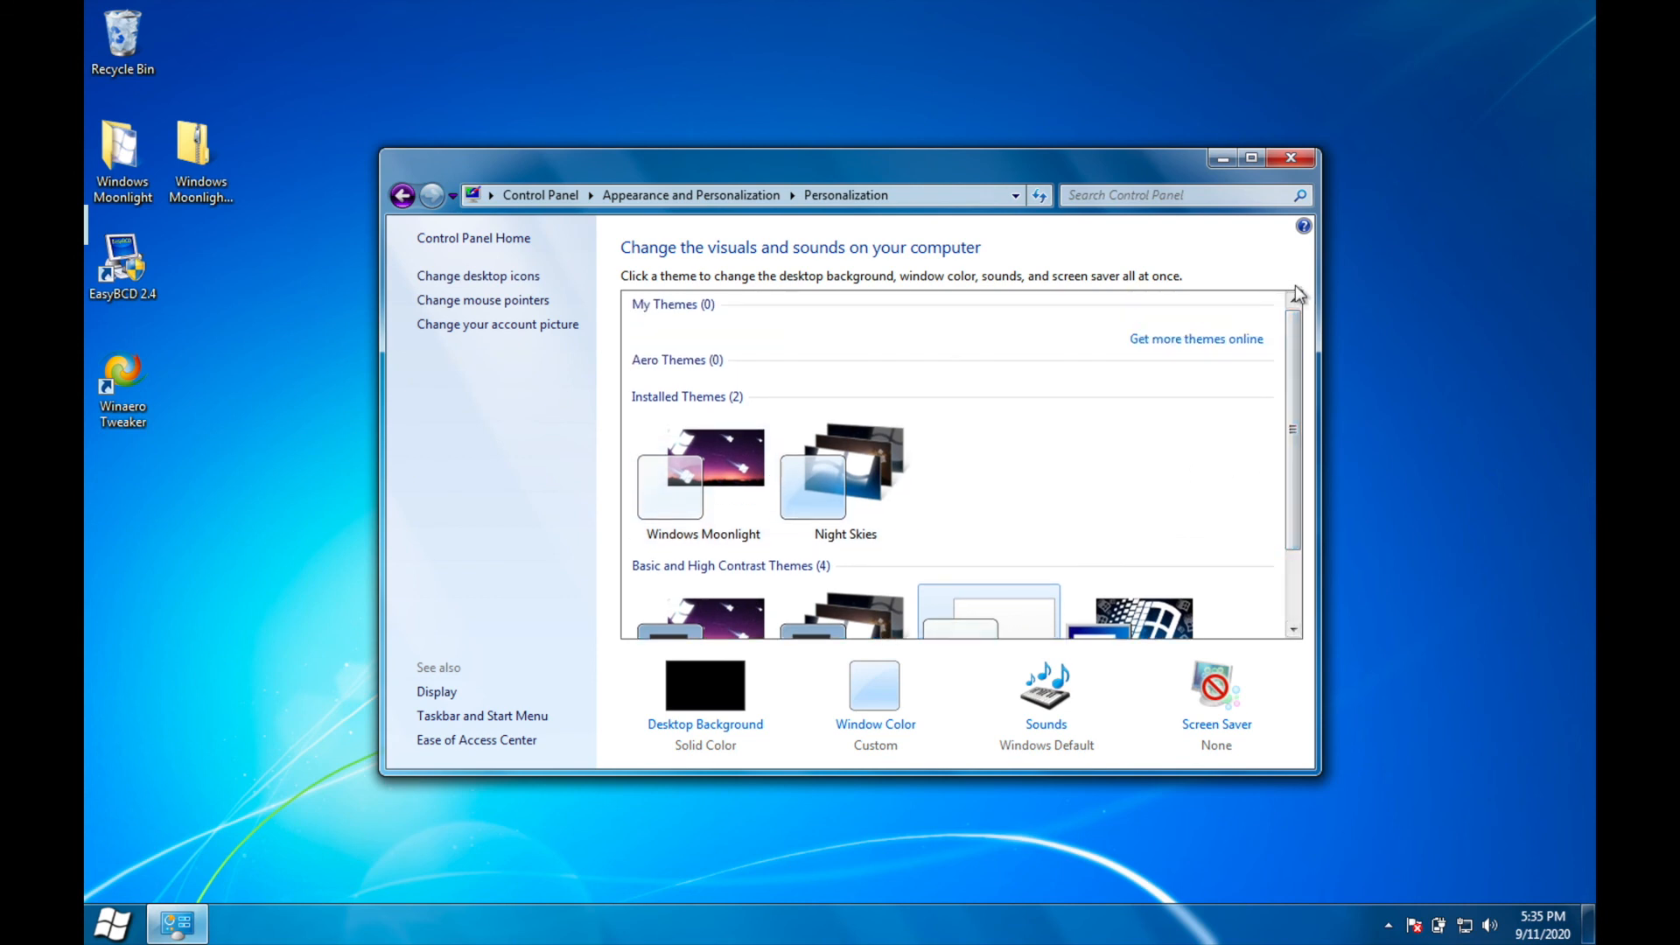
pyautogui.click(719, 497)
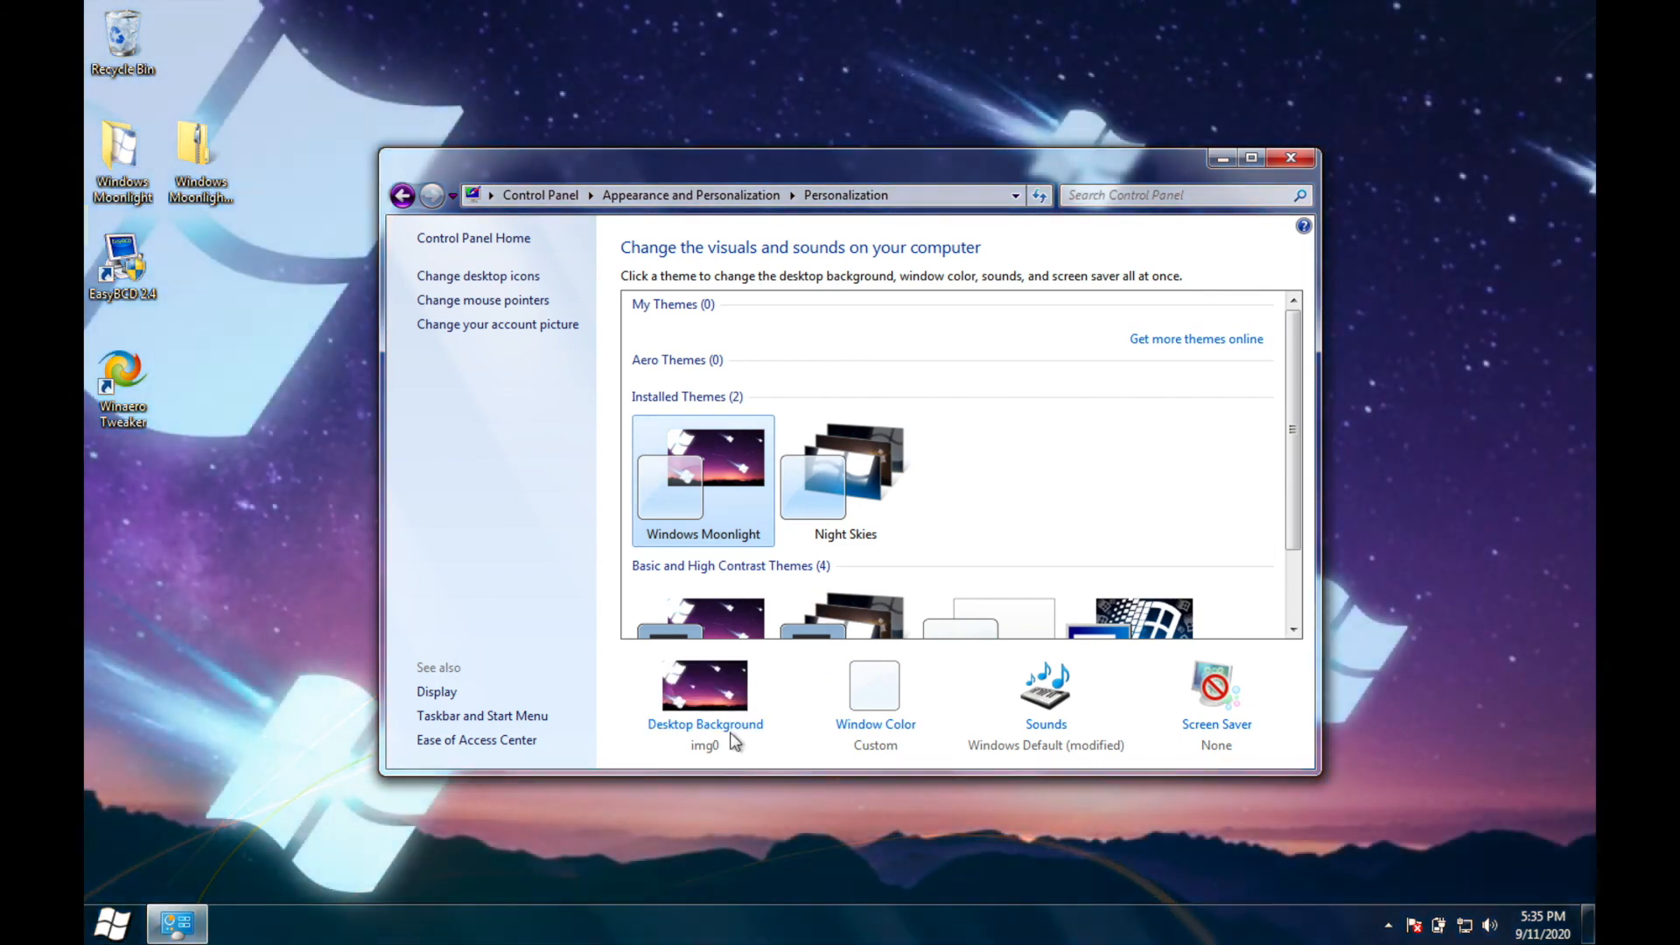
# Step: Examine the Windows Desktop Backgrounds collection in the desktop background settings, and leave without saving changes
pyautogui.click(732, 738)
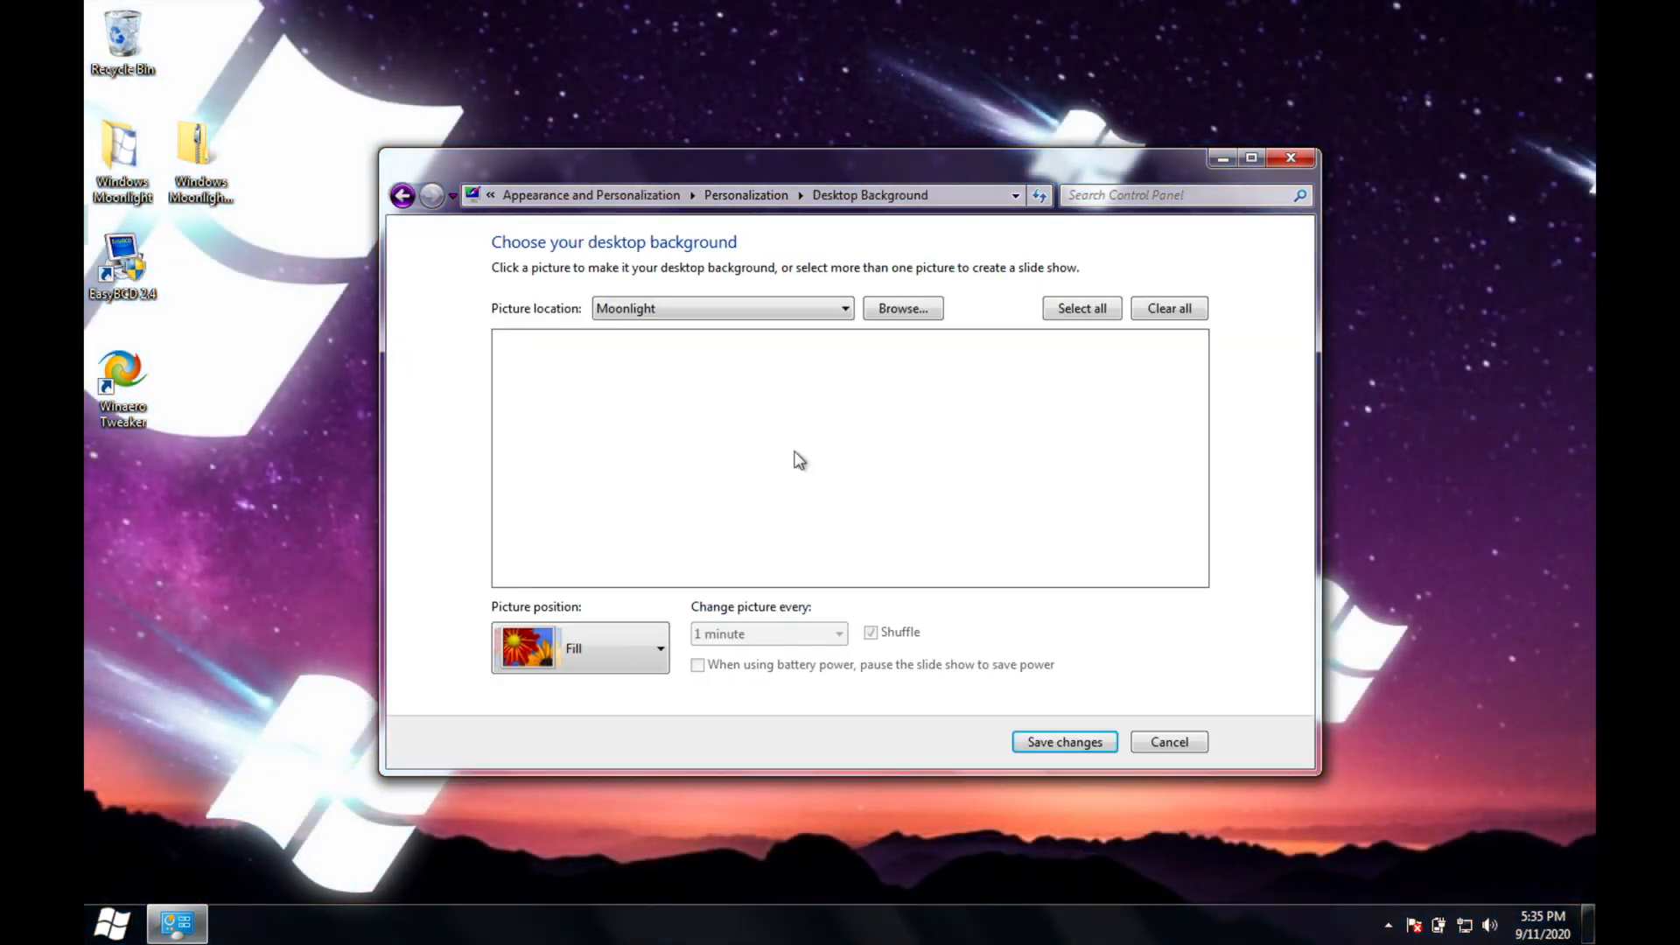
pyautogui.click(733, 308)
pyautogui.click(733, 329)
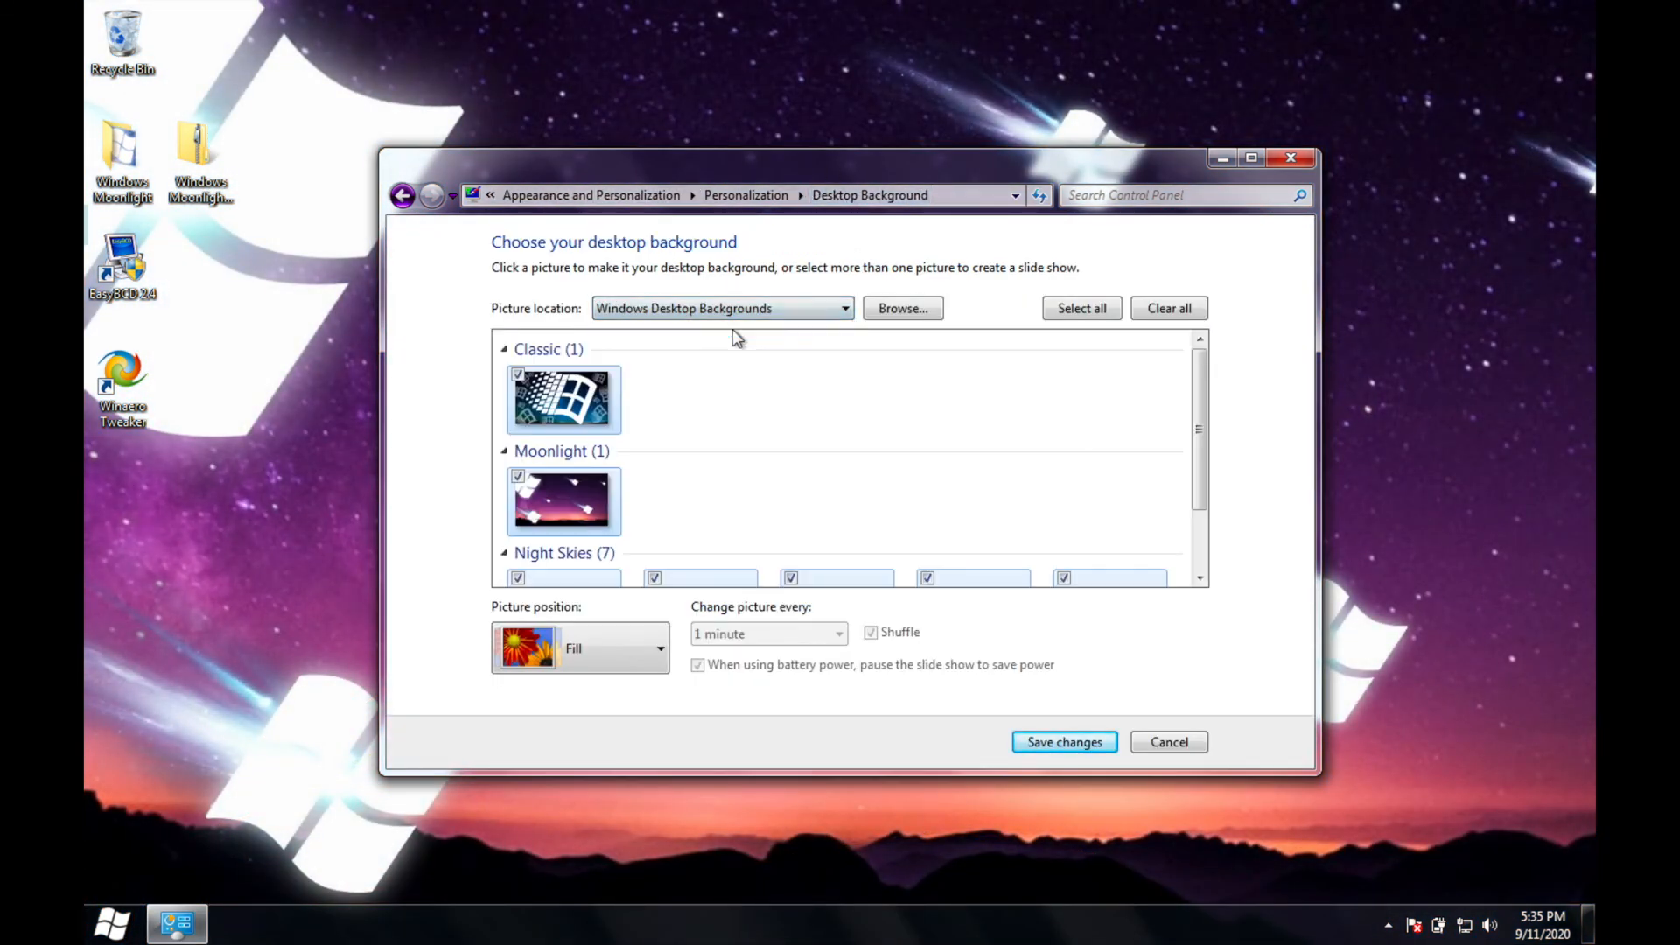
pyautogui.moveTo(1200, 413); pyautogui.dragTo(1206, 511)
pyautogui.click(1199, 747)
# Step: Apply the Night Skies theme and delete the Unsaved Theme from My Themes
pyautogui.click(864, 564)
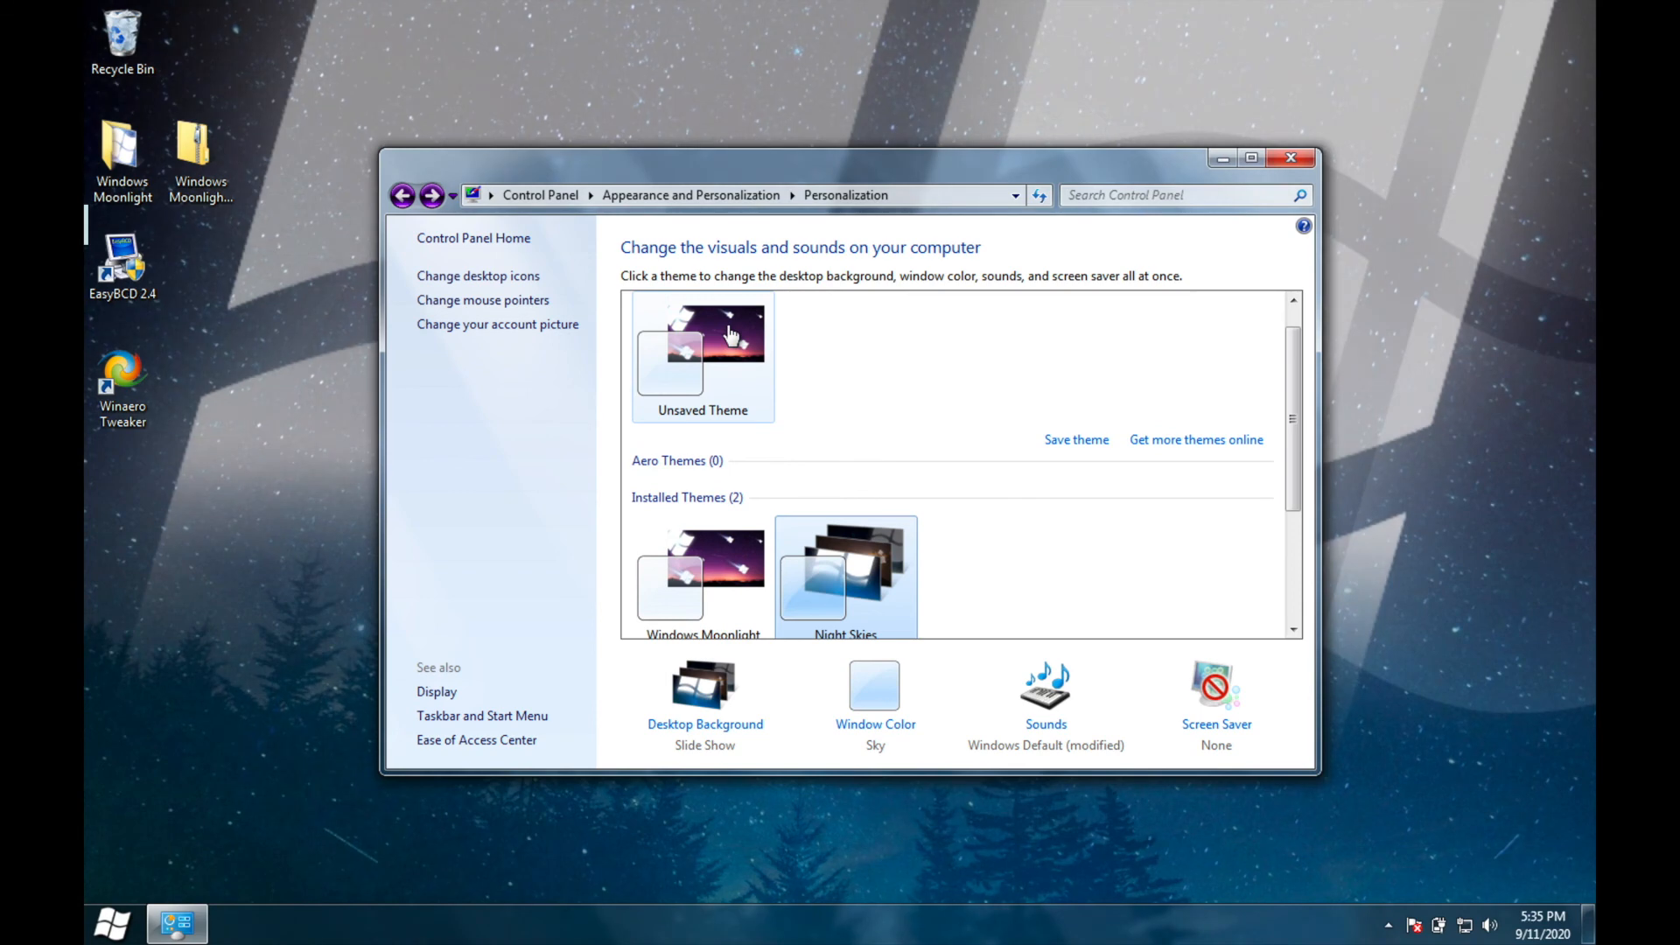
pyautogui.rightClick(732, 331)
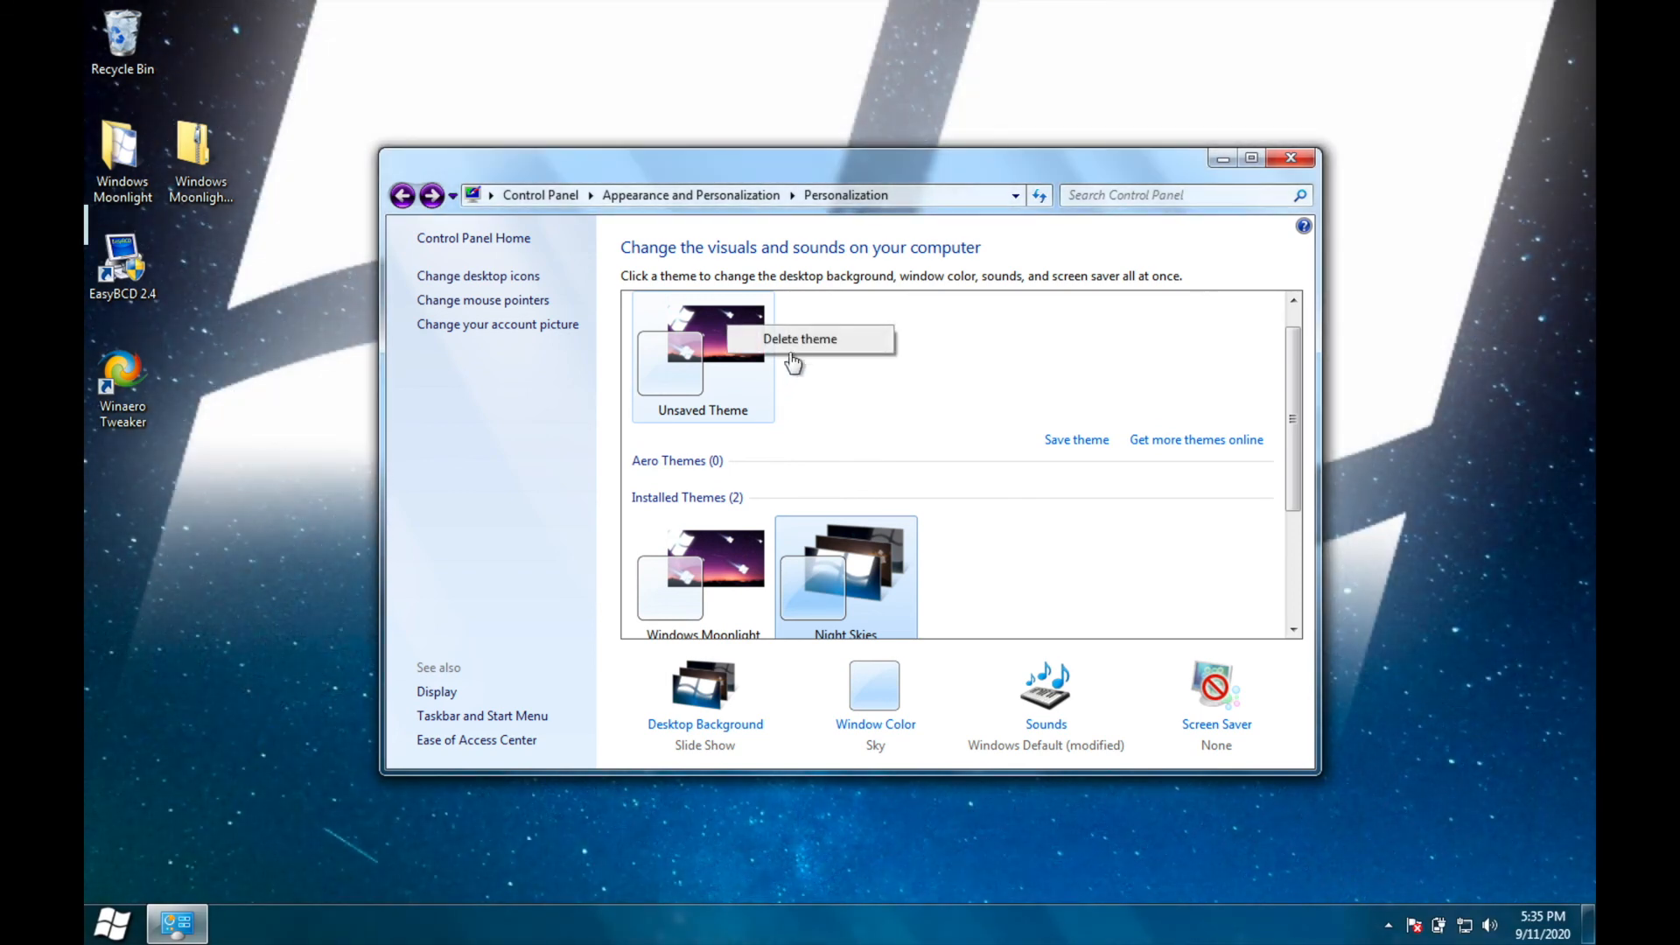
pyautogui.click(796, 341)
pyautogui.click(957, 538)
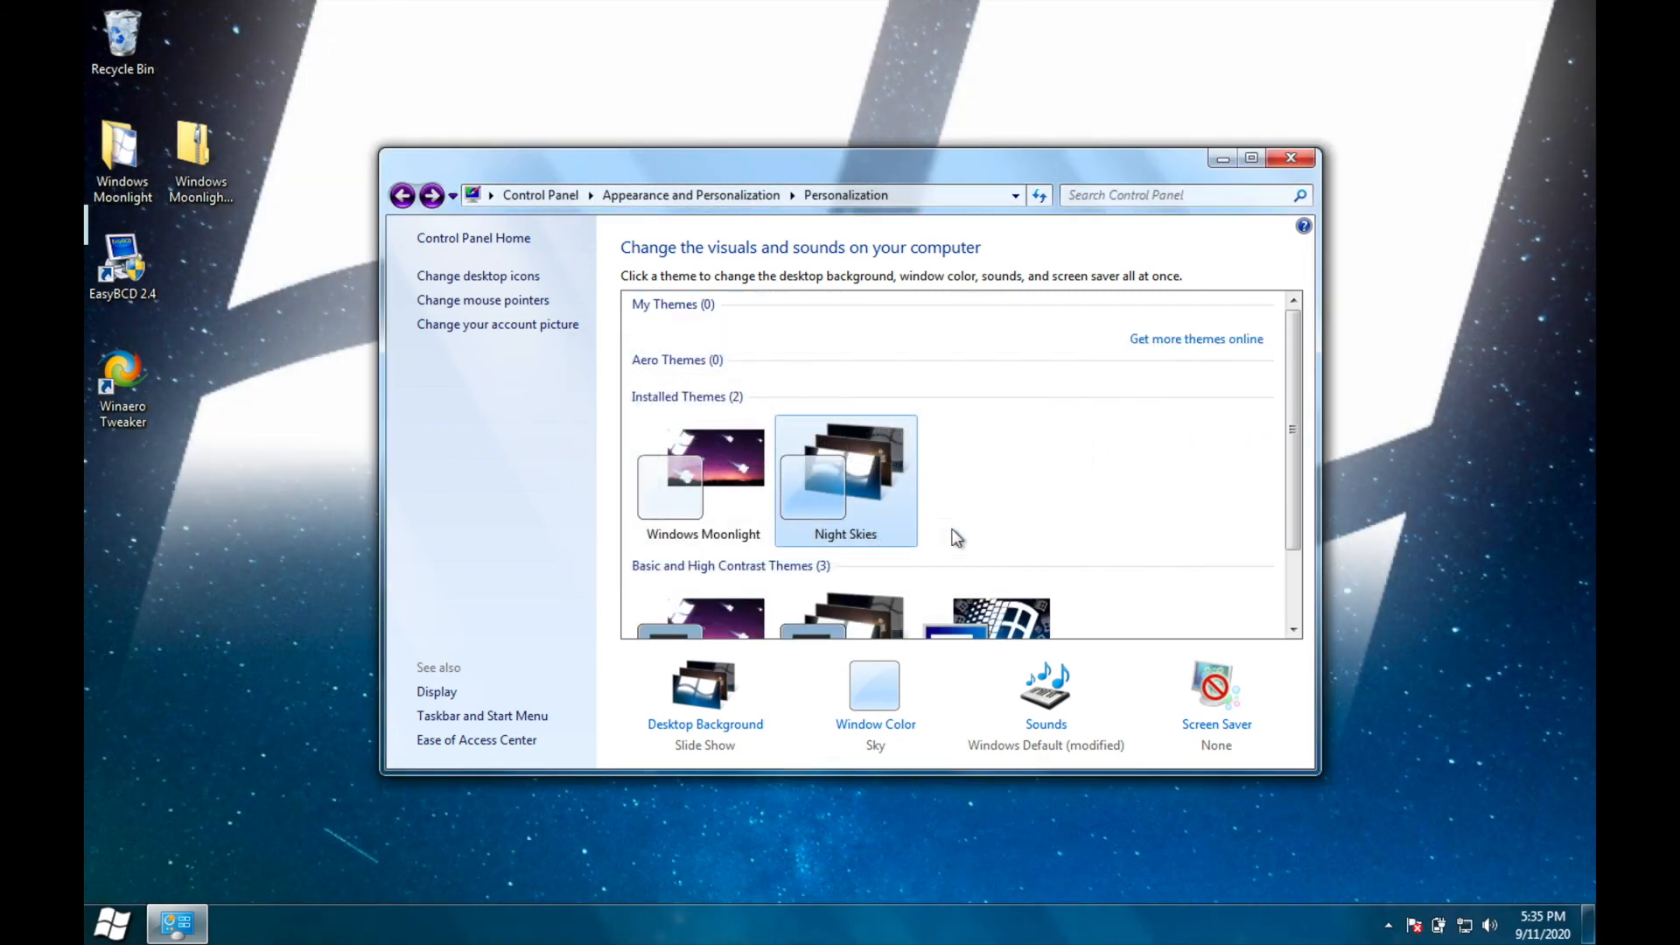
# Step: Close the Personalization window and restart the computer
pyautogui.click(1290, 158)
pyautogui.moveTo(581, 626); pyautogui.dragTo(997, 328)
pyautogui.click(115, 925)
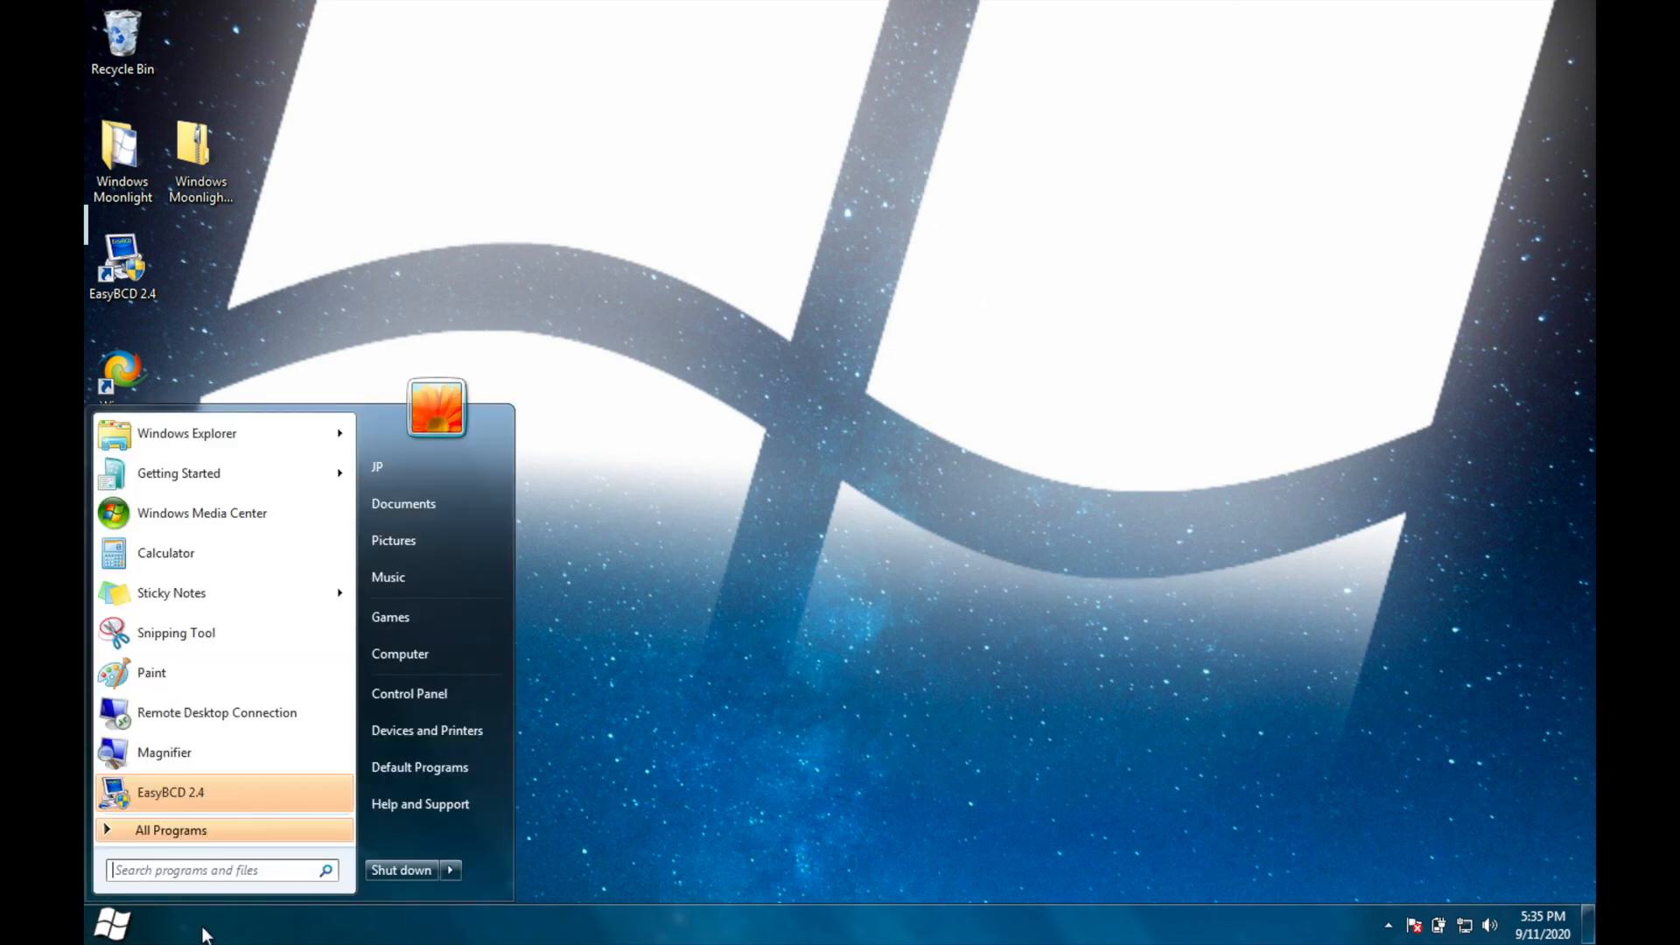
pyautogui.click(453, 871)
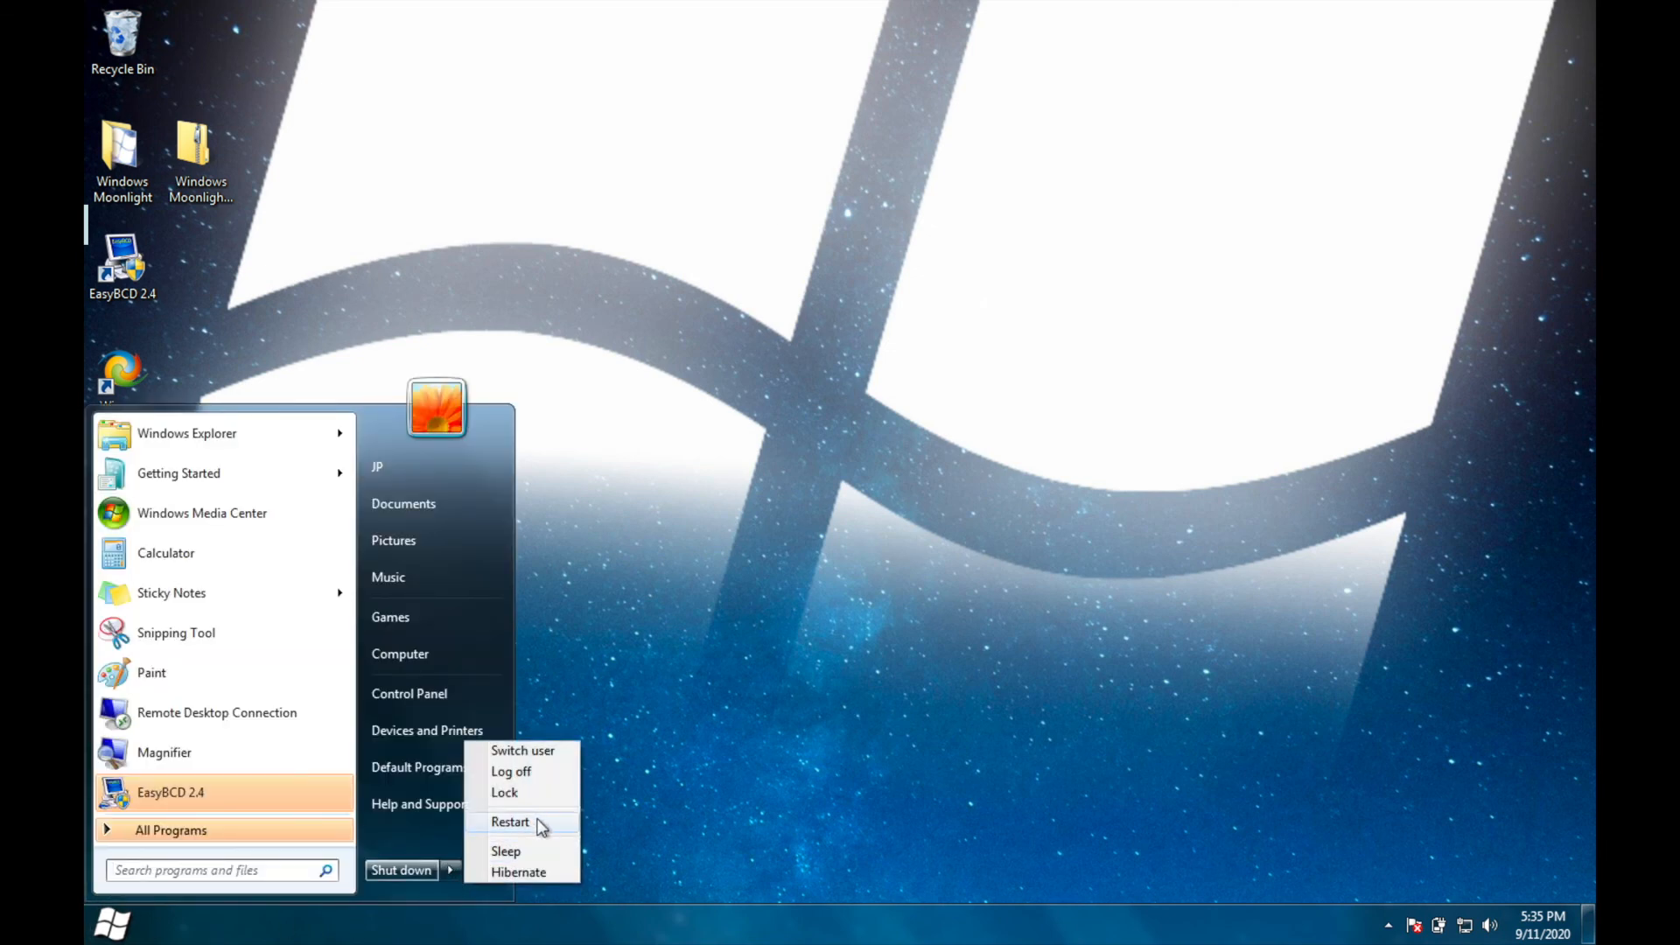
pyautogui.click(536, 820)
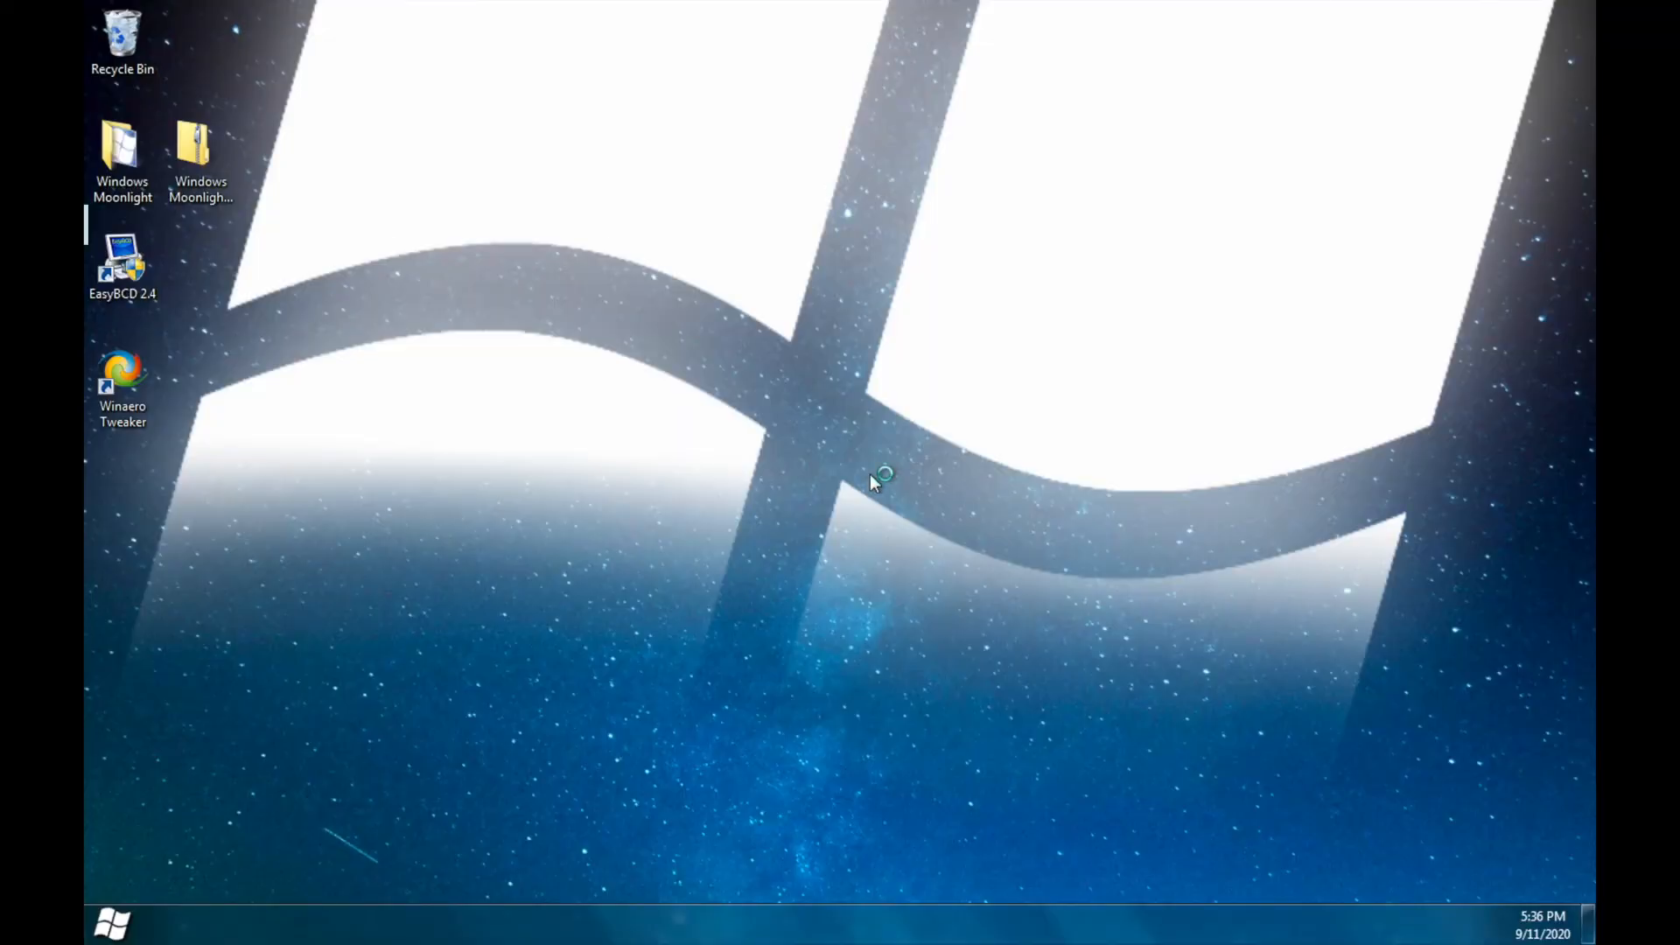
pyautogui.moveTo(1177, 170); pyautogui.dragTo(866, 648)
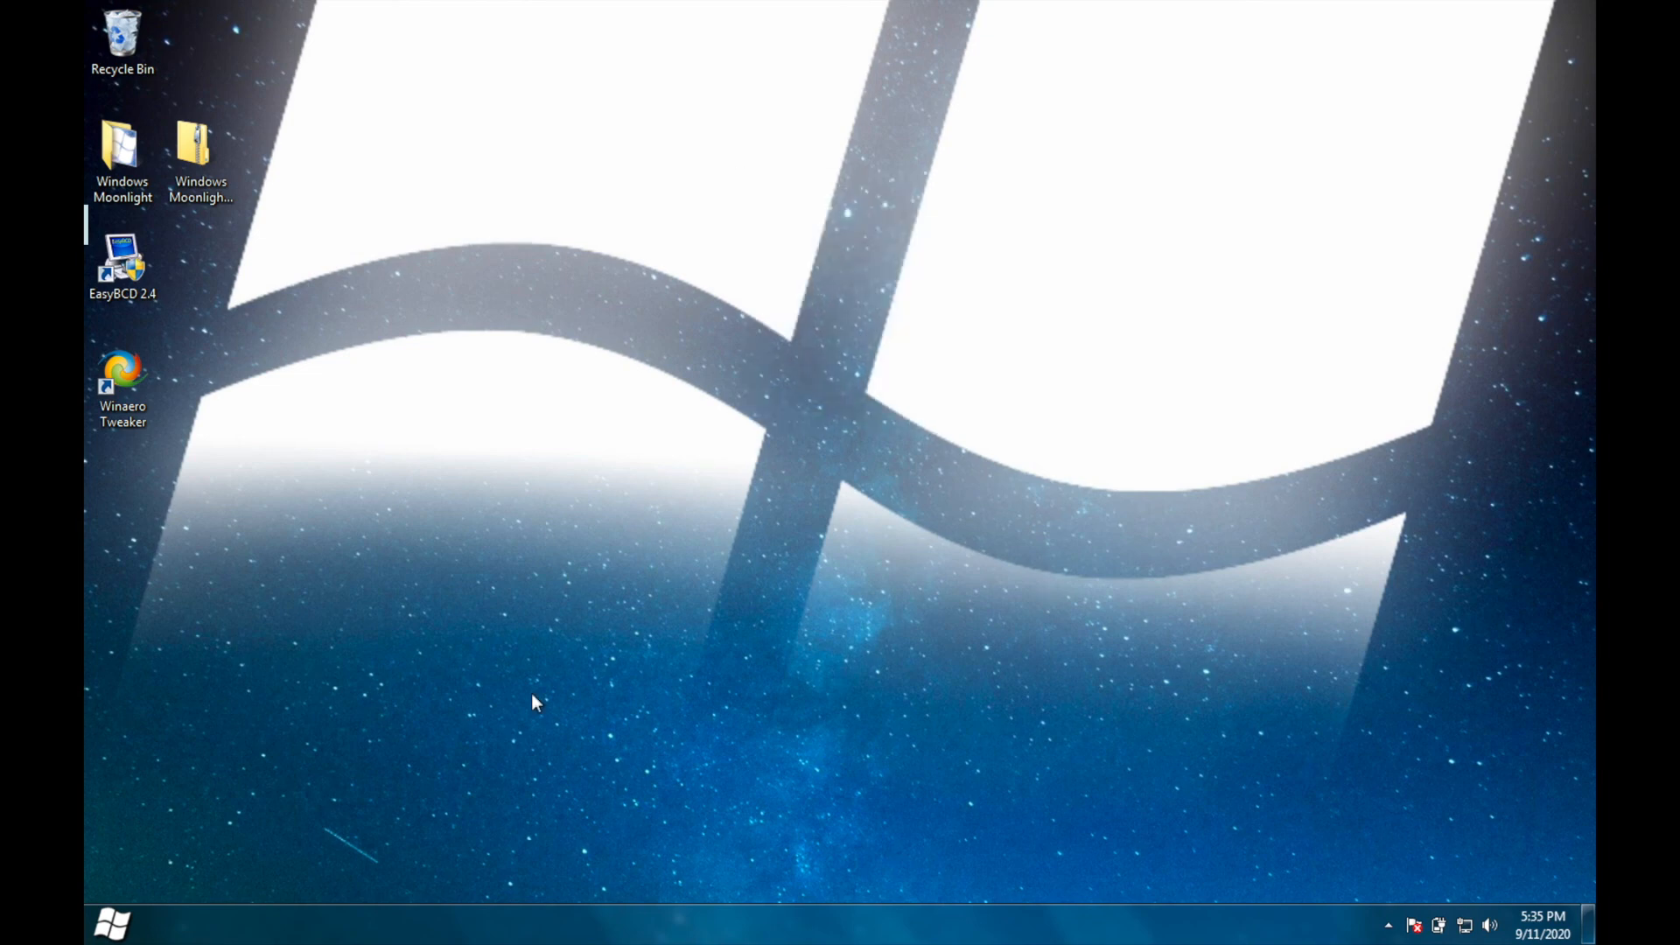